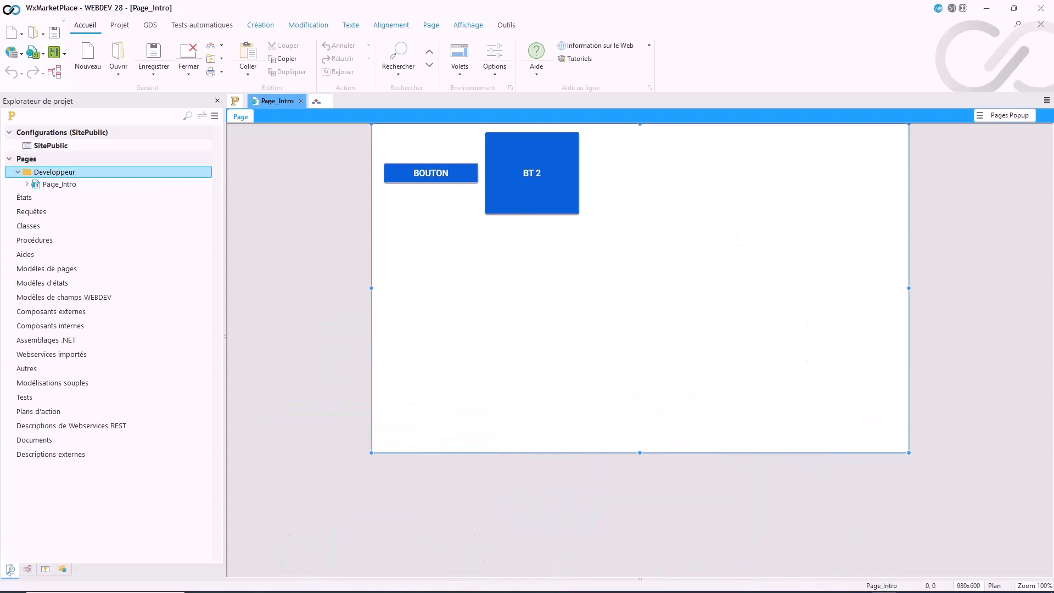
# Step: Close Page_Intro and create a new page template from the blank Vierge model
pyautogui.click(301, 102)
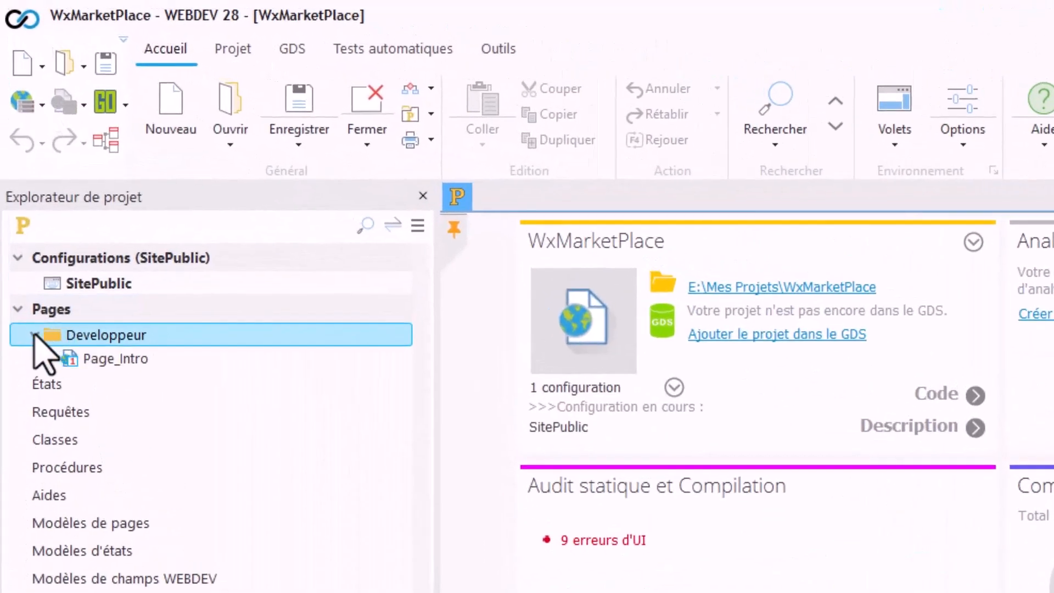
pyautogui.click(34, 334)
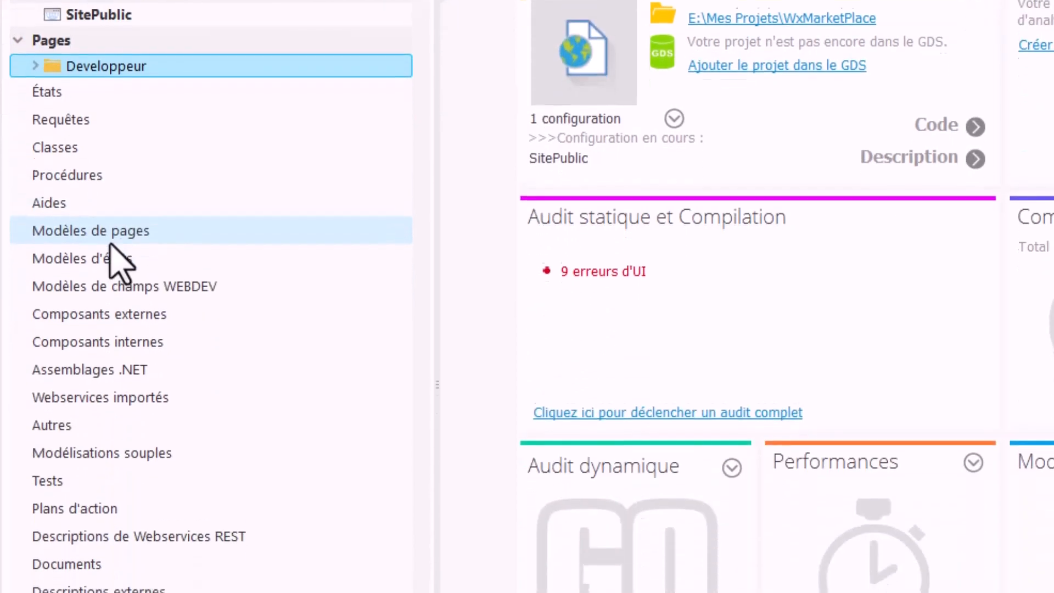
pyautogui.click(100, 234)
pyautogui.rightClick(99, 235)
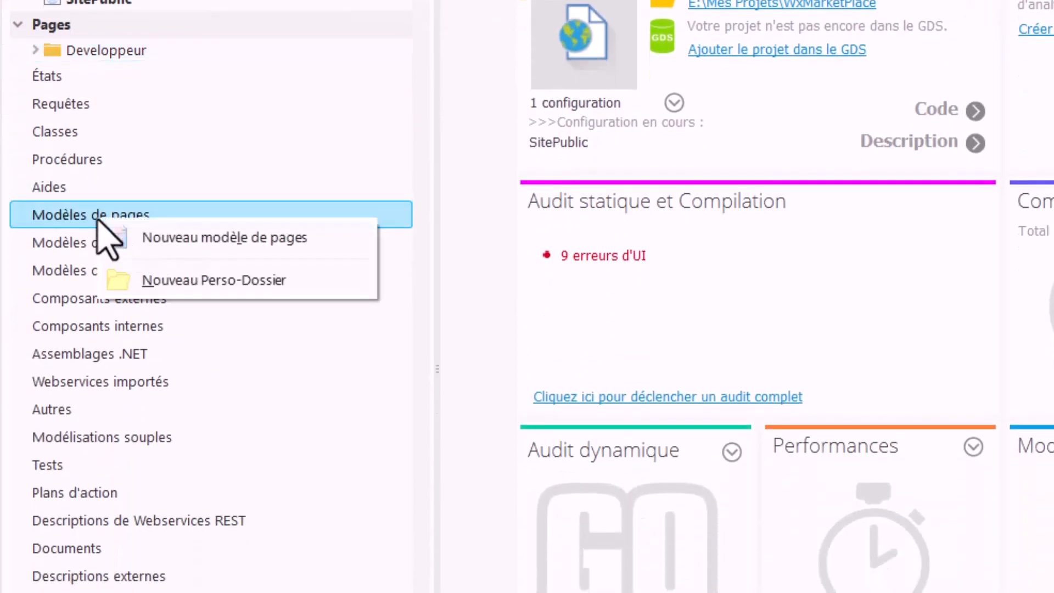
pyautogui.click(171, 237)
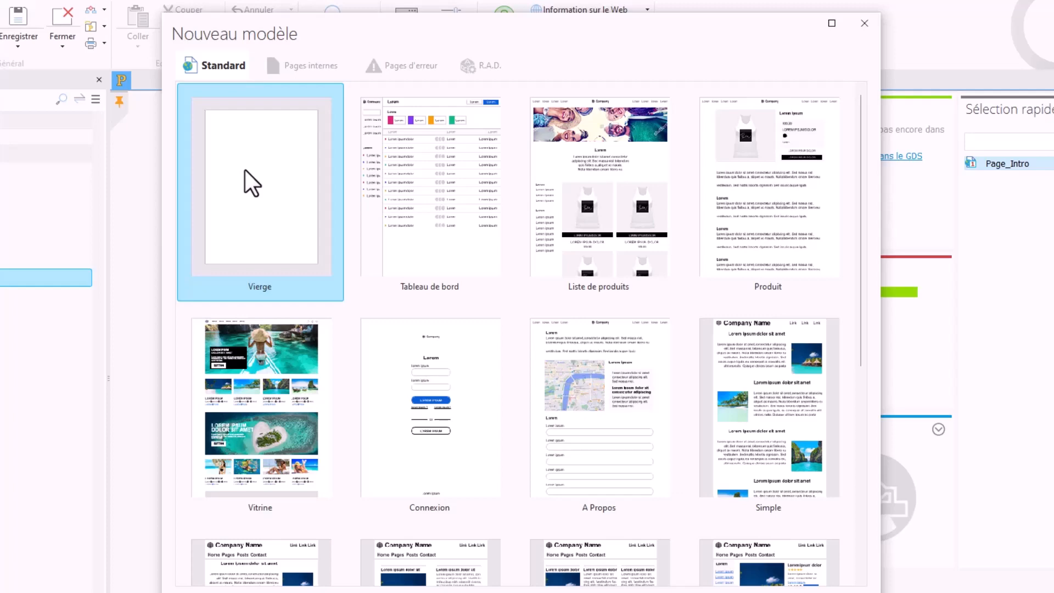
pyautogui.doubleClick(246, 172)
# Step: Save the new page template under the name MODELE_PUBLIC
pyautogui.hotkey('ctrl', 's')
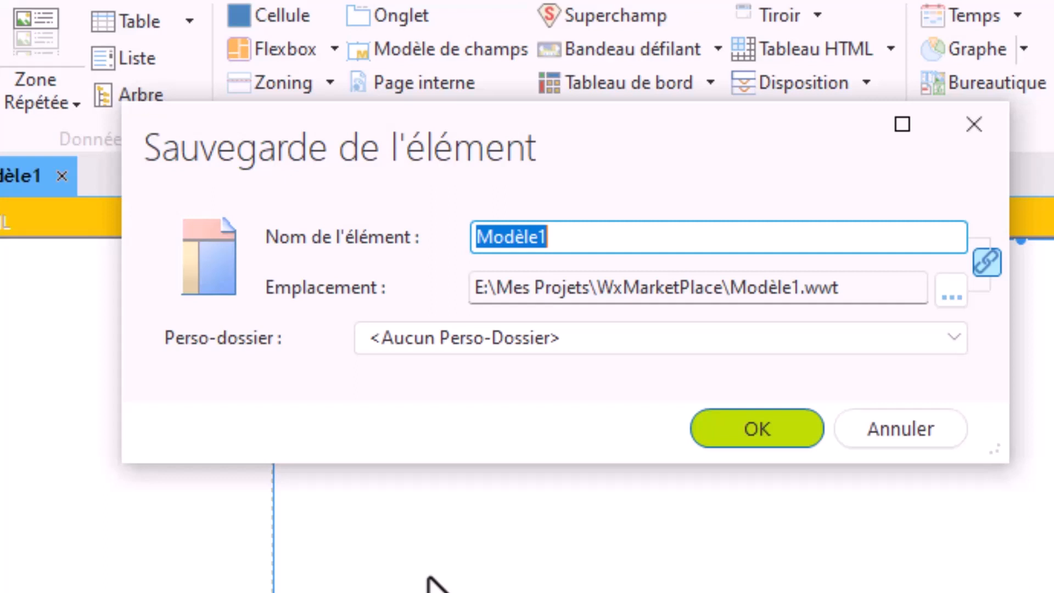
pyautogui.write('MODELE_')
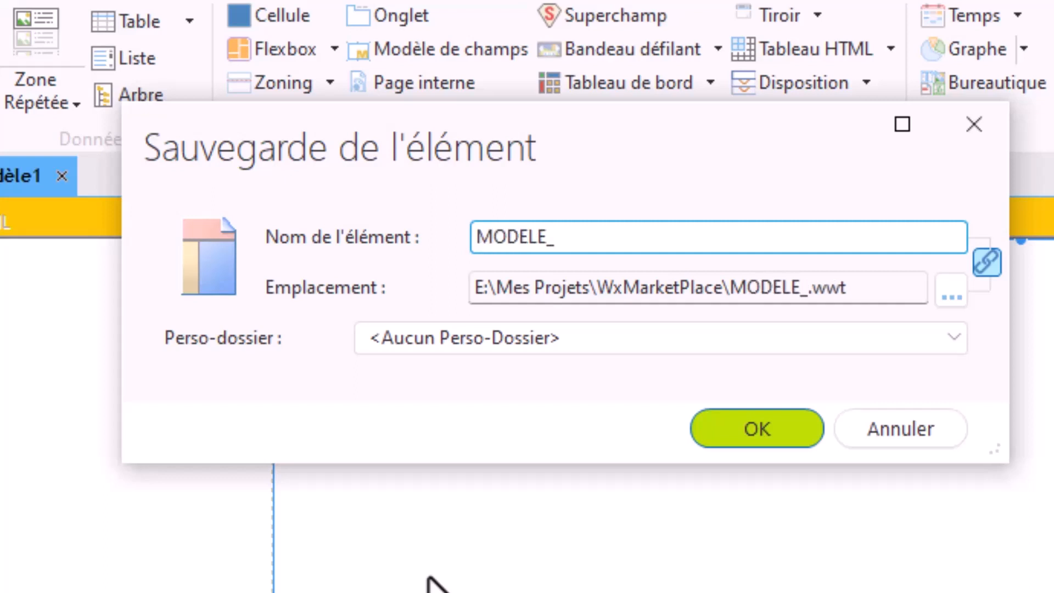
pyautogui.write('PUBLIC')
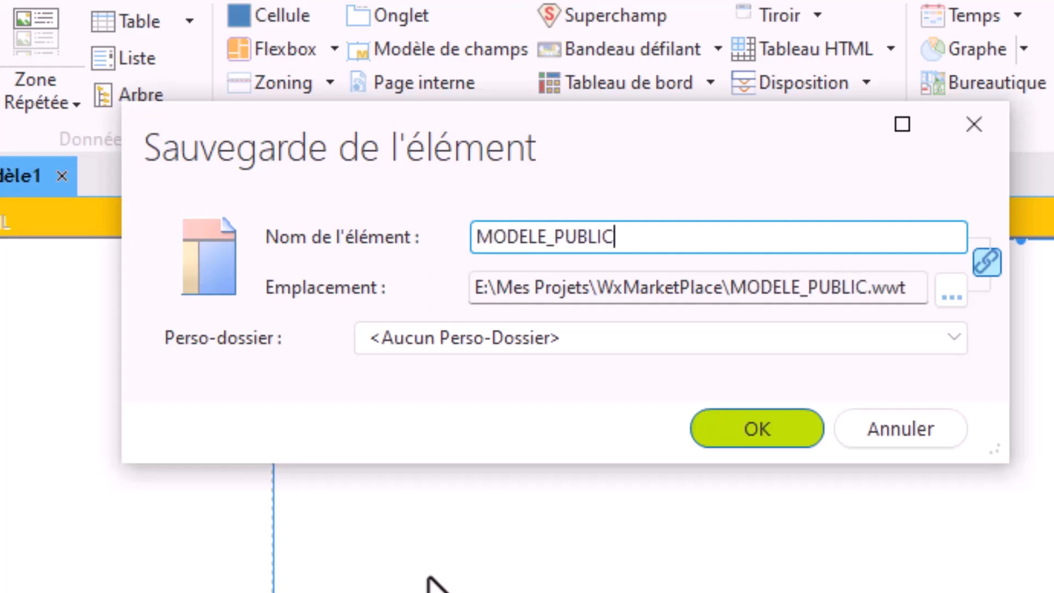
pyautogui.click(757, 428)
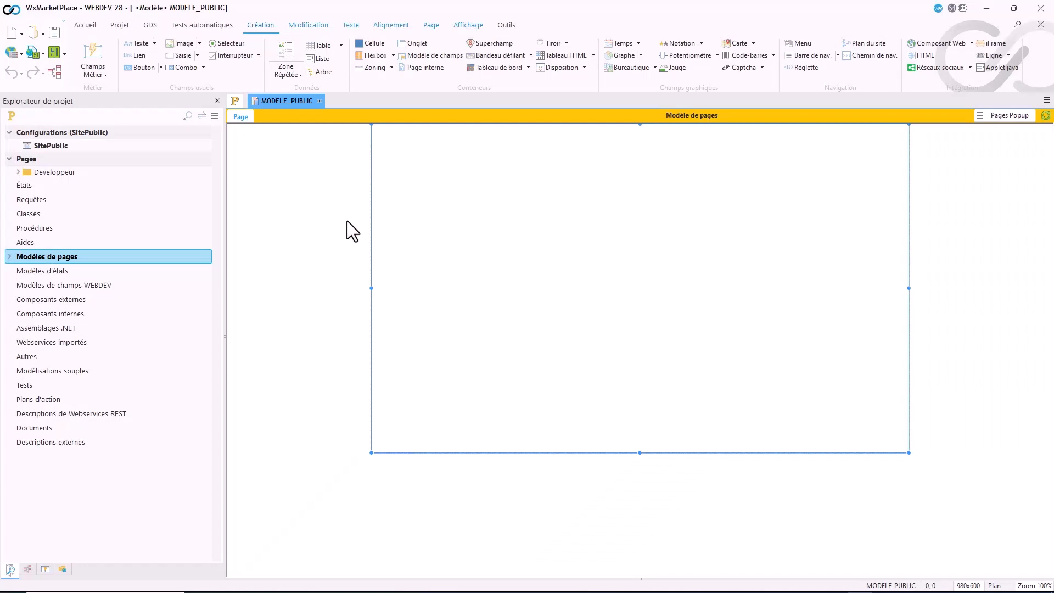
# Step: In the template's page description, set the background colour of the Fond du navigateur style element to Général (Fond 3)
pyautogui.doubleClick(347, 221)
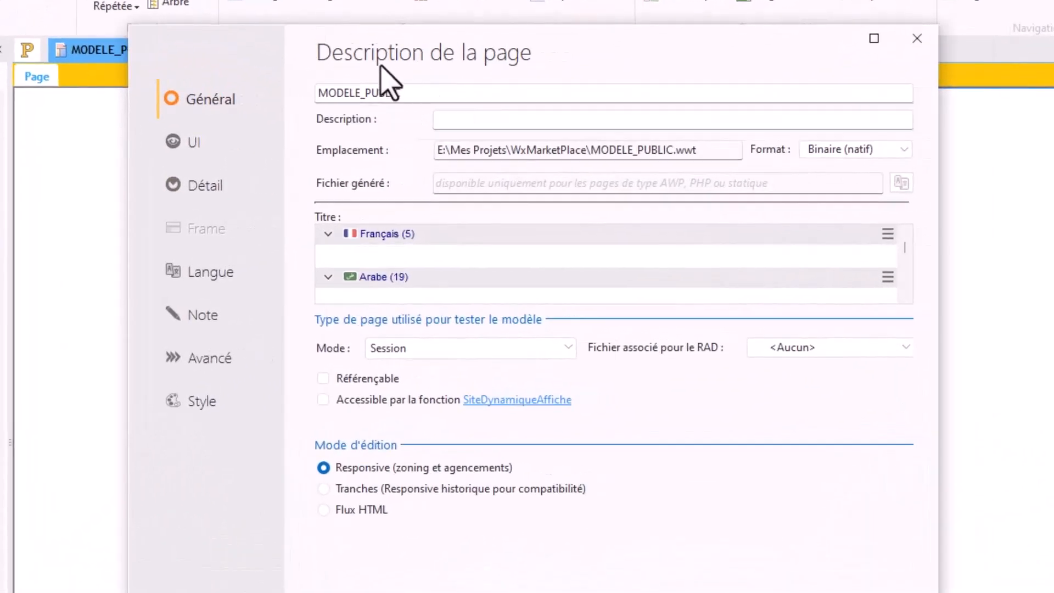
pyautogui.moveTo(380, 66); pyautogui.dragTo(348, 66)
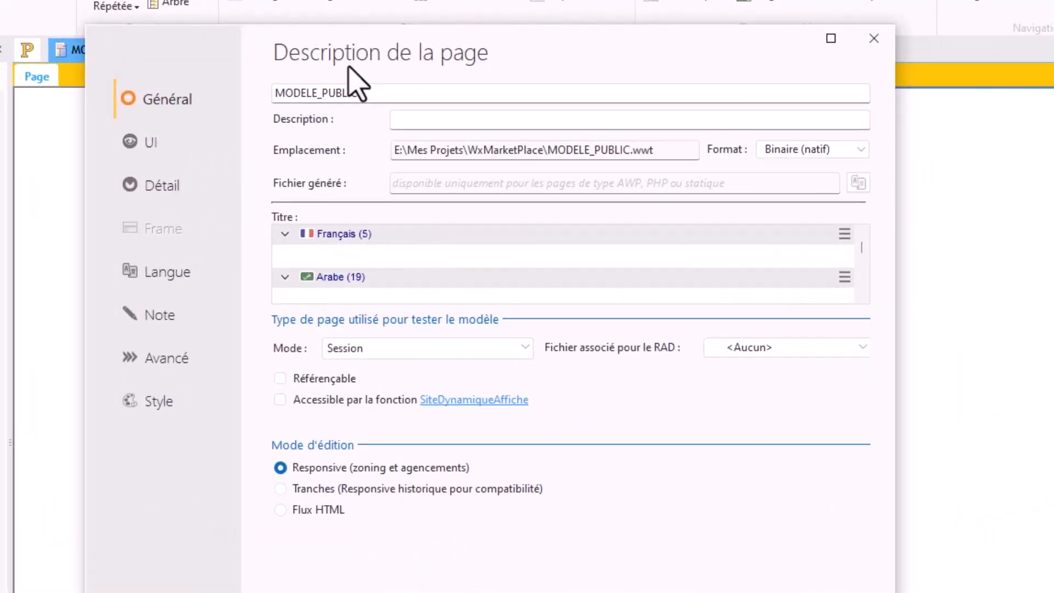
pyautogui.click(190, 400)
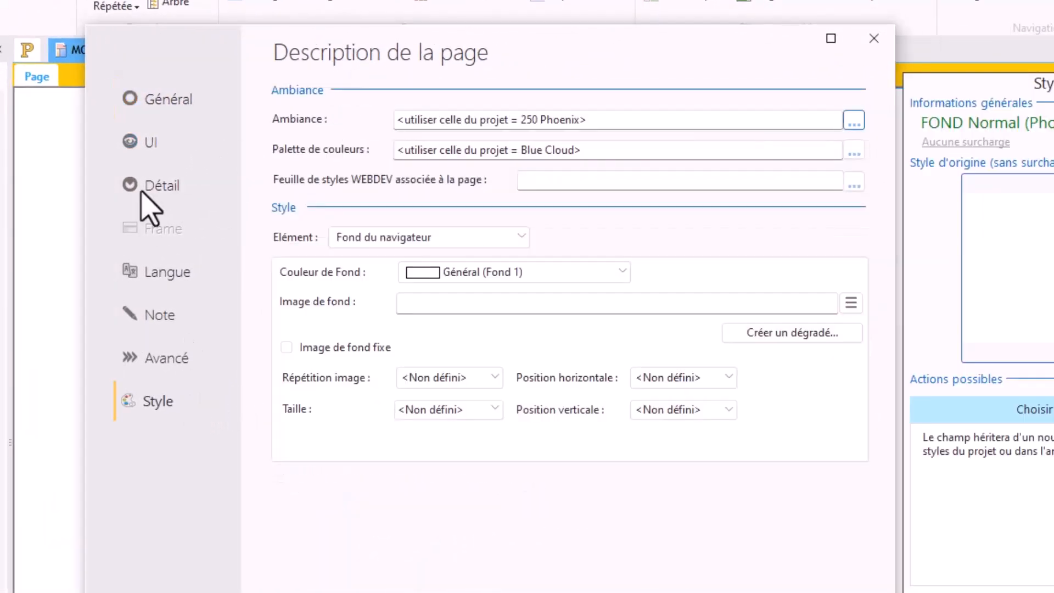
pyautogui.click(384, 242)
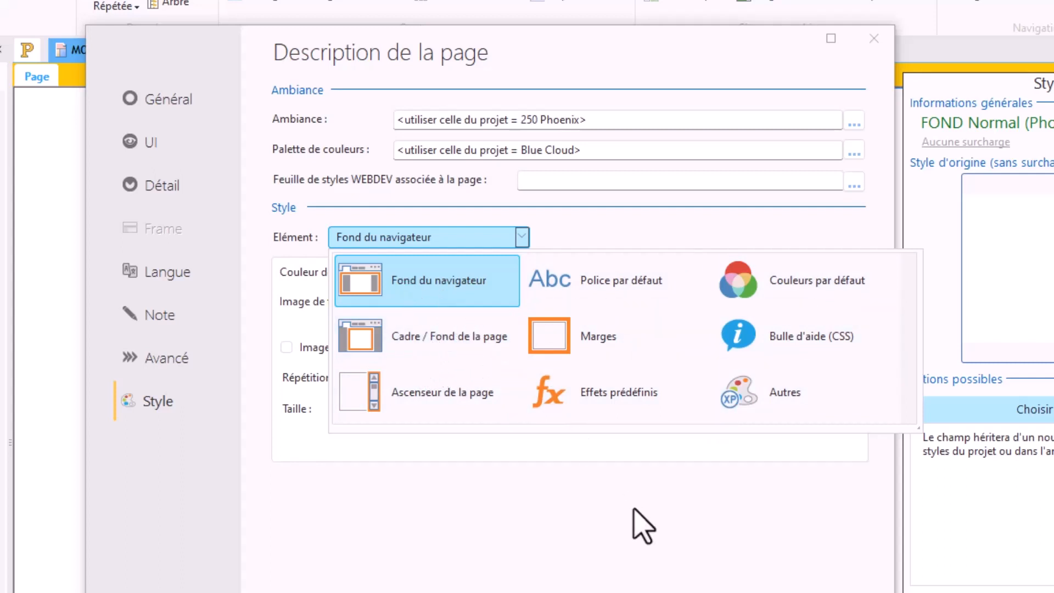
pyautogui.click(589, 225)
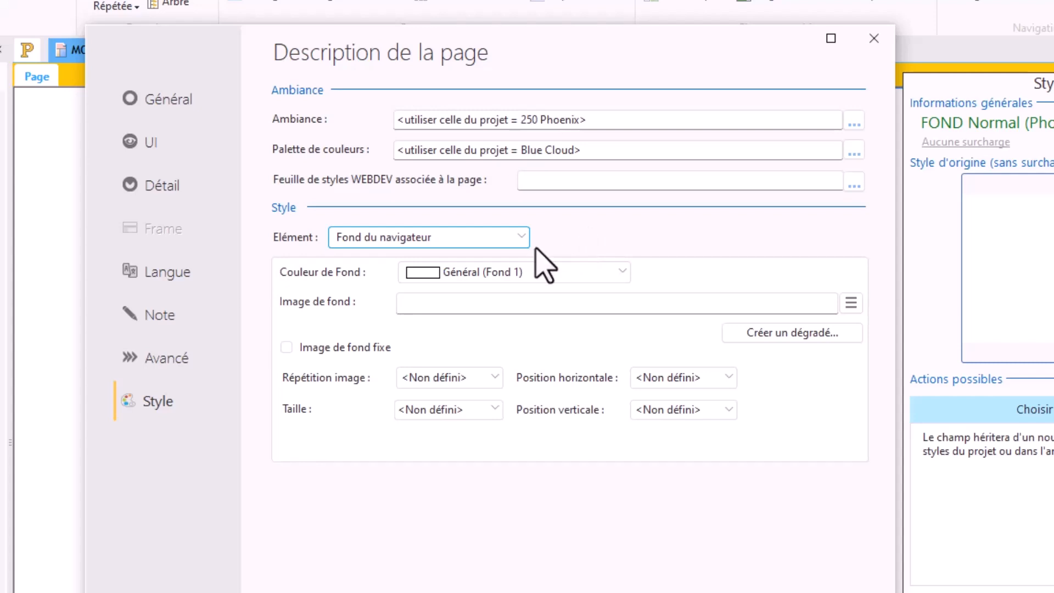
pyautogui.click(522, 237)
pyautogui.click(522, 236)
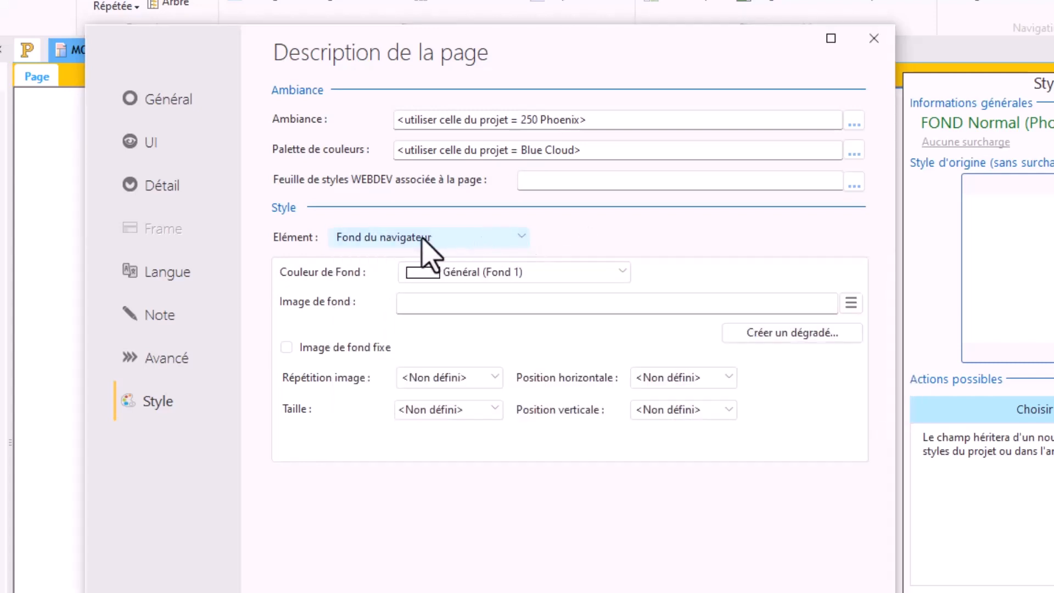
pyautogui.click(464, 275)
pyautogui.click(468, 351)
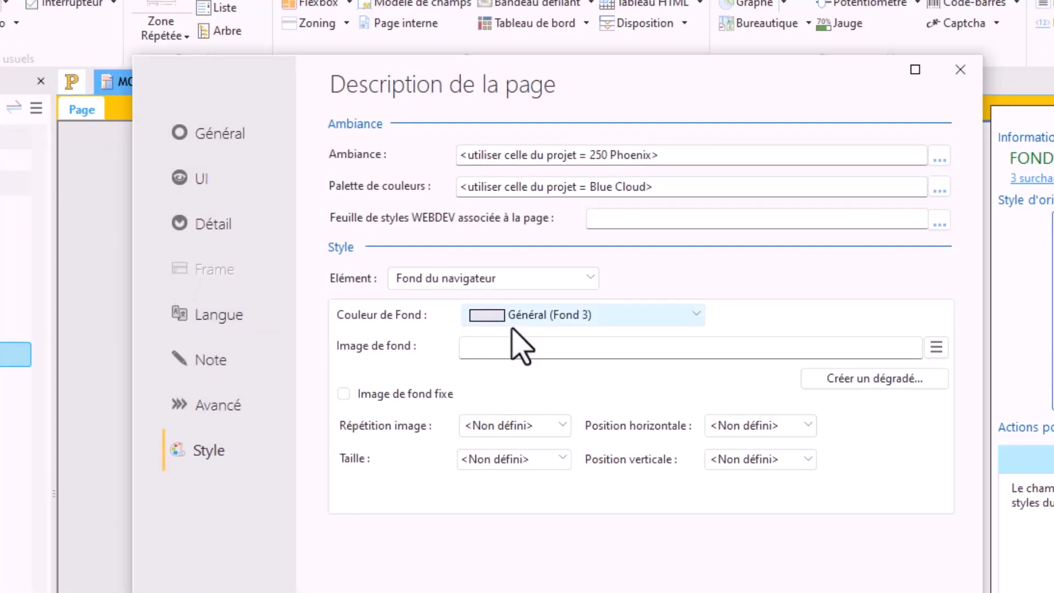
pyautogui.click(512, 323)
pyautogui.click(515, 325)
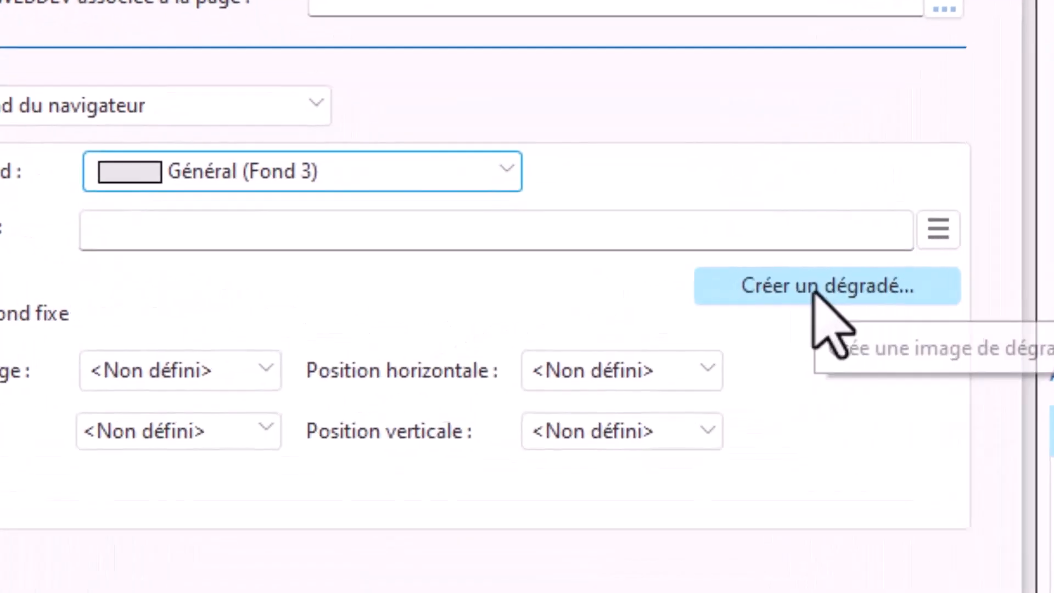
# Step: Create and apply a 980 by 600 diagonal gradient as the browser background image, with white as its first colour
pyautogui.click(672, 295)
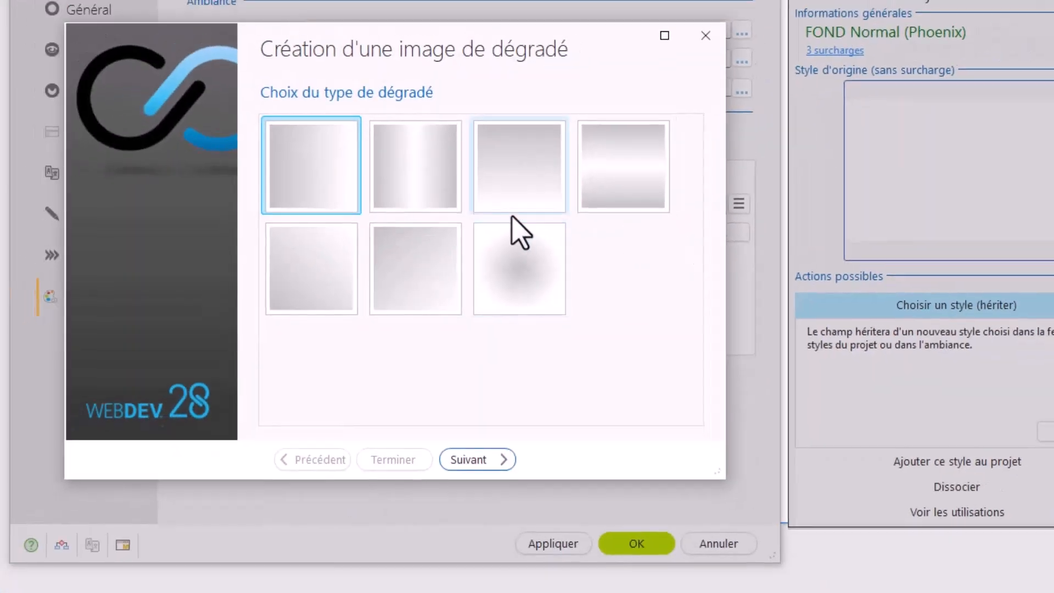
pyautogui.click(413, 266)
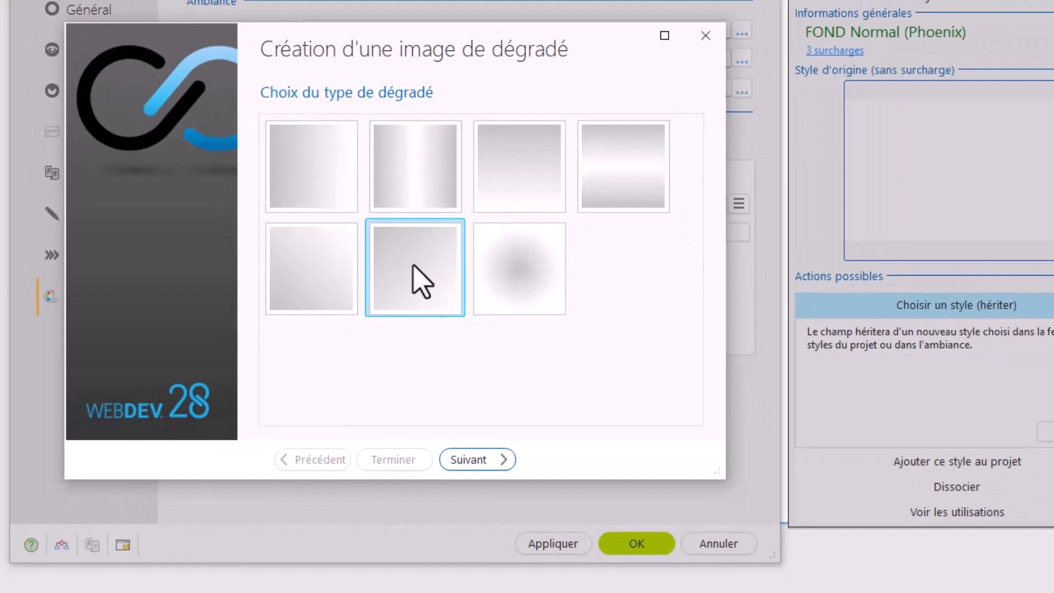
pyautogui.click(486, 460)
pyautogui.click(350, 295)
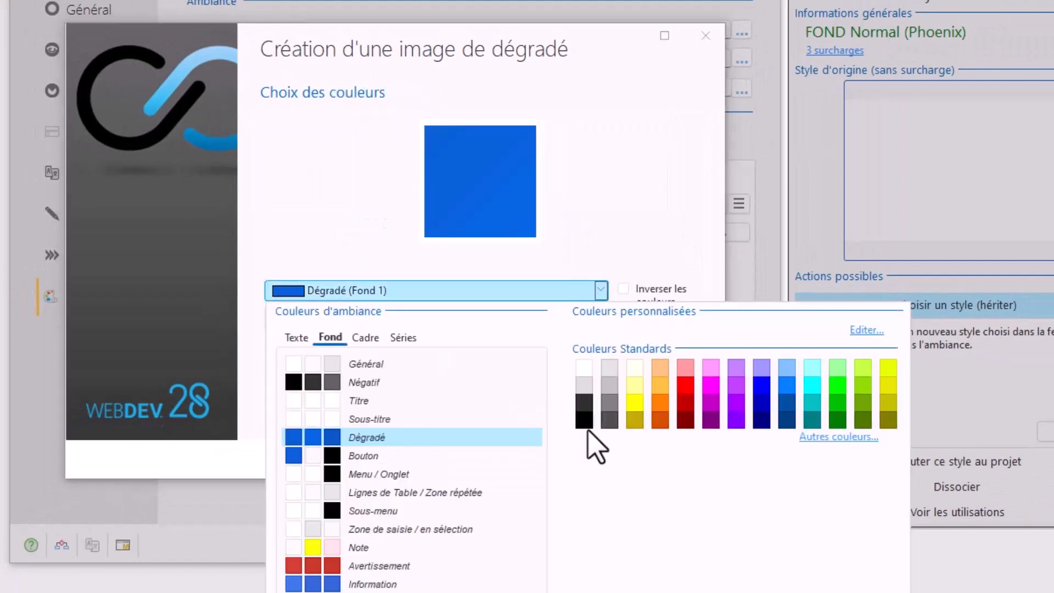
pyautogui.click(585, 367)
pyautogui.click(501, 464)
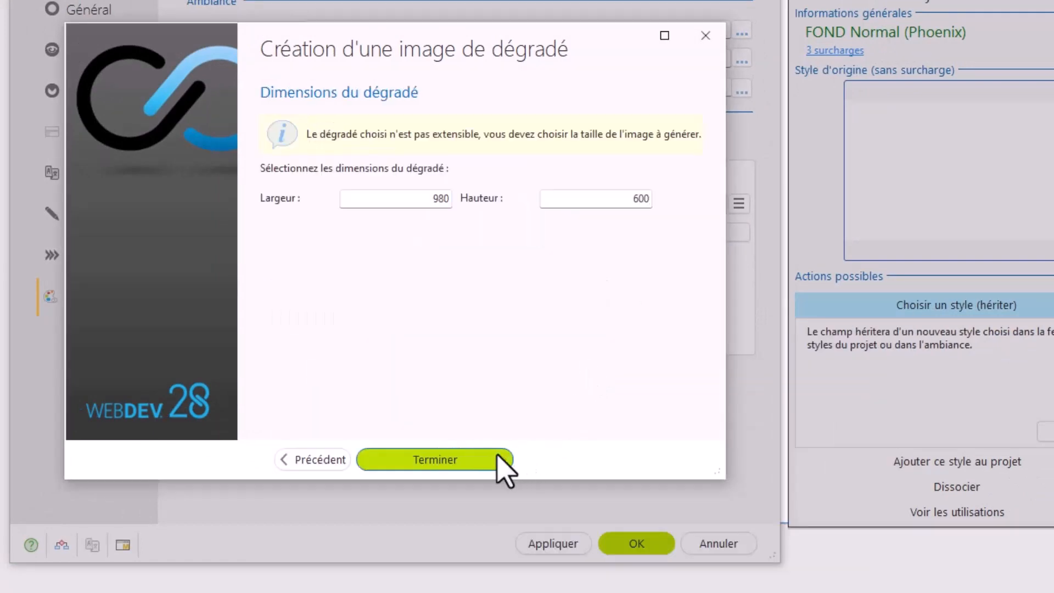
pyautogui.click(435, 460)
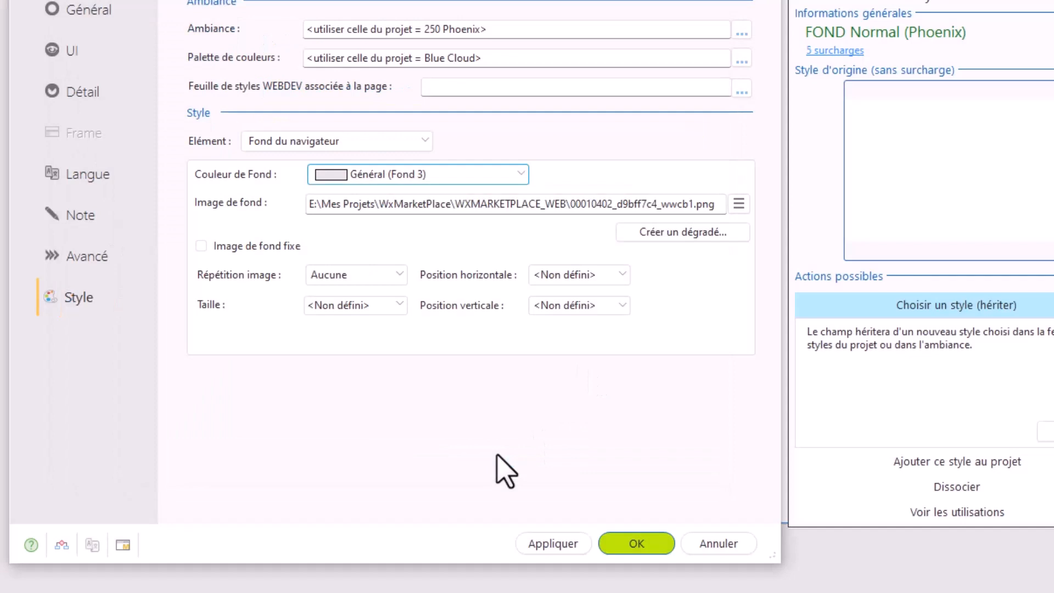
pyautogui.click(633, 542)
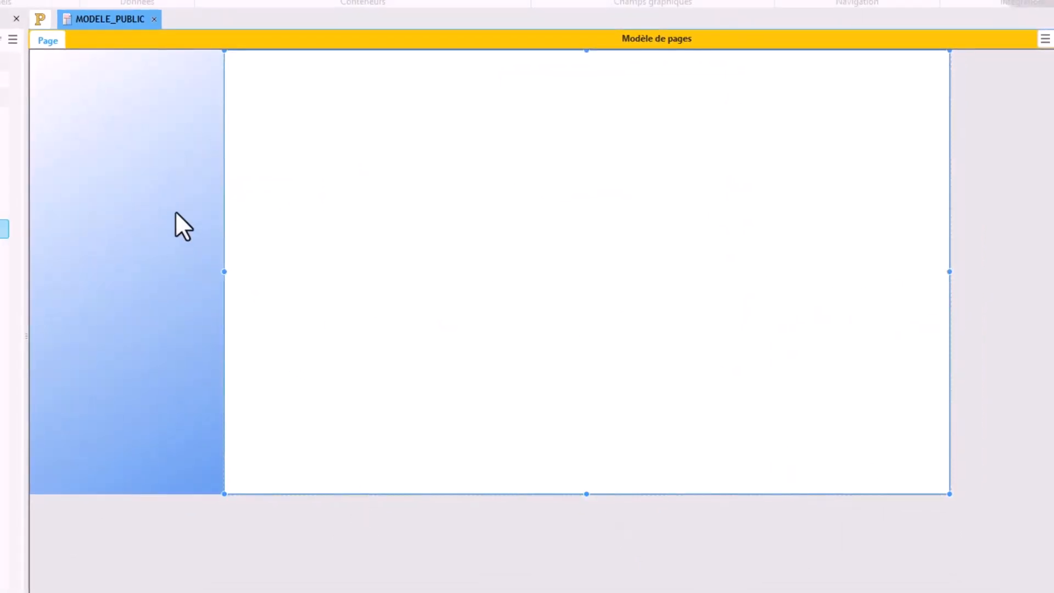
# Step: Define a new browser background gradient using the mirrored top-to-bottom type, with the white Général background as its first colour
pyautogui.doubleClick(176, 213)
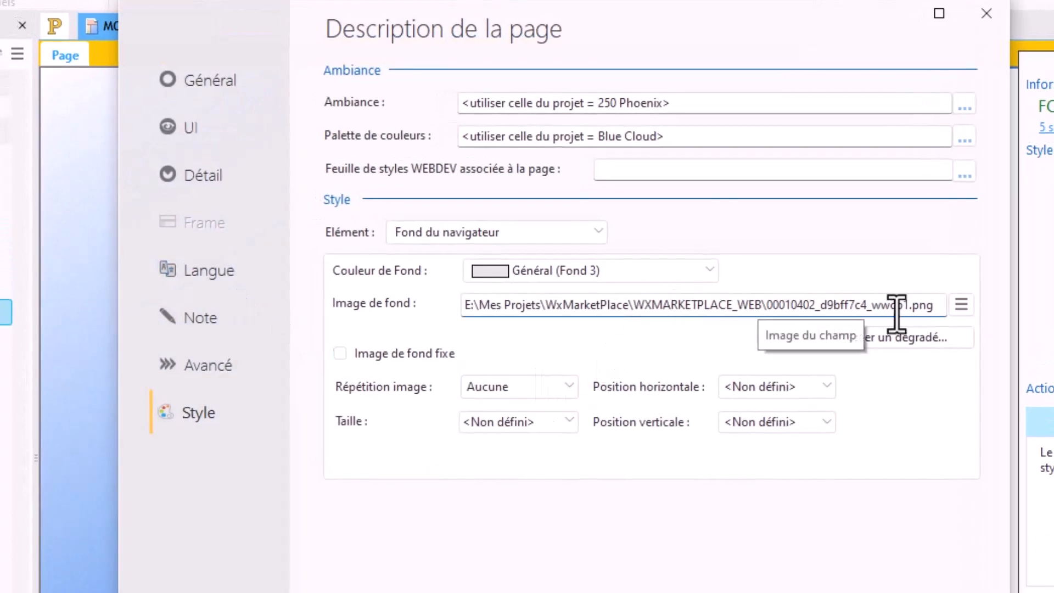
pyautogui.click(942, 305)
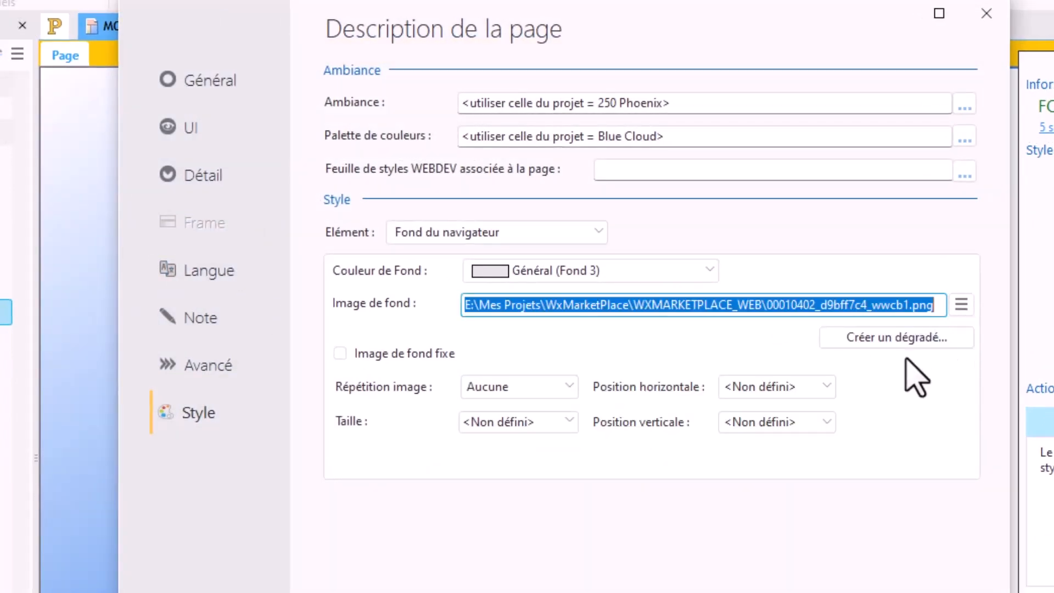
pyautogui.click(857, 338)
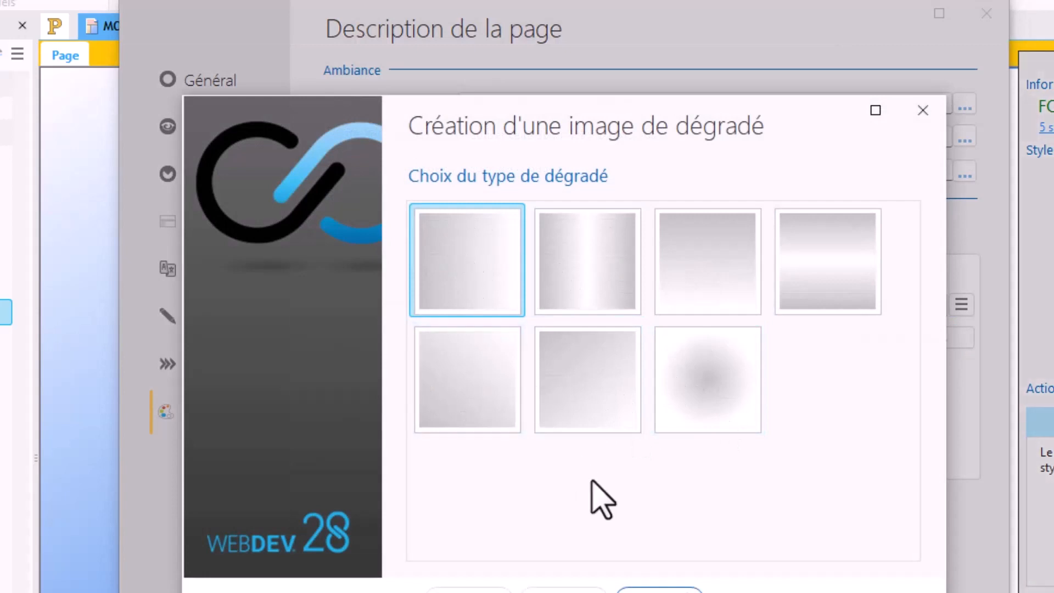
pyautogui.click(836, 302)
pyautogui.click(659, 592)
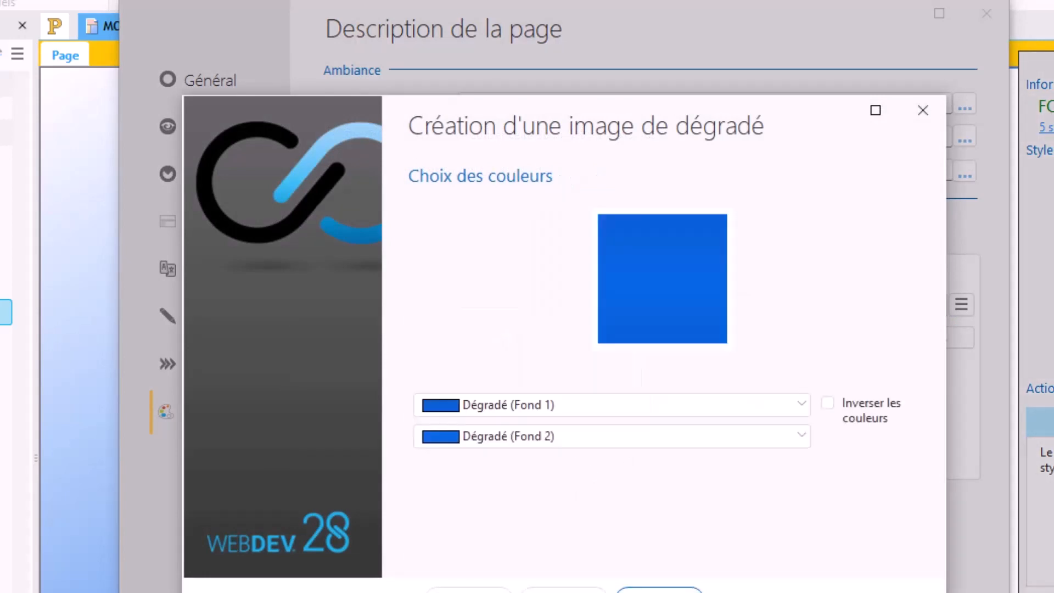
pyautogui.click(606, 407)
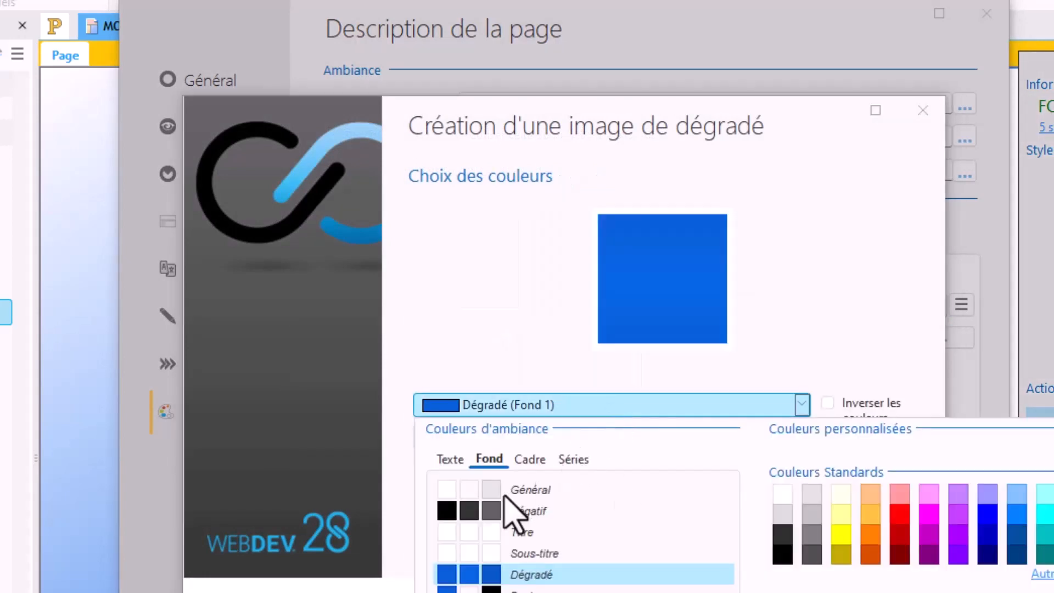
pyautogui.click(442, 490)
pyautogui.click(631, 584)
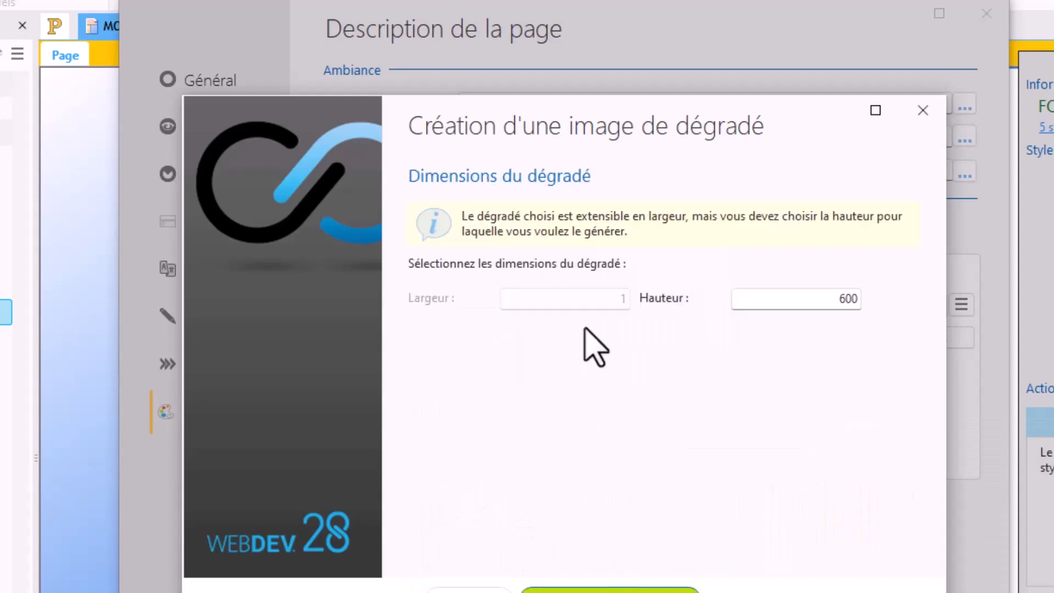
# Step: Set the gradient's height to 1500, generate the image and apply it to the page template
pyautogui.click(780, 306)
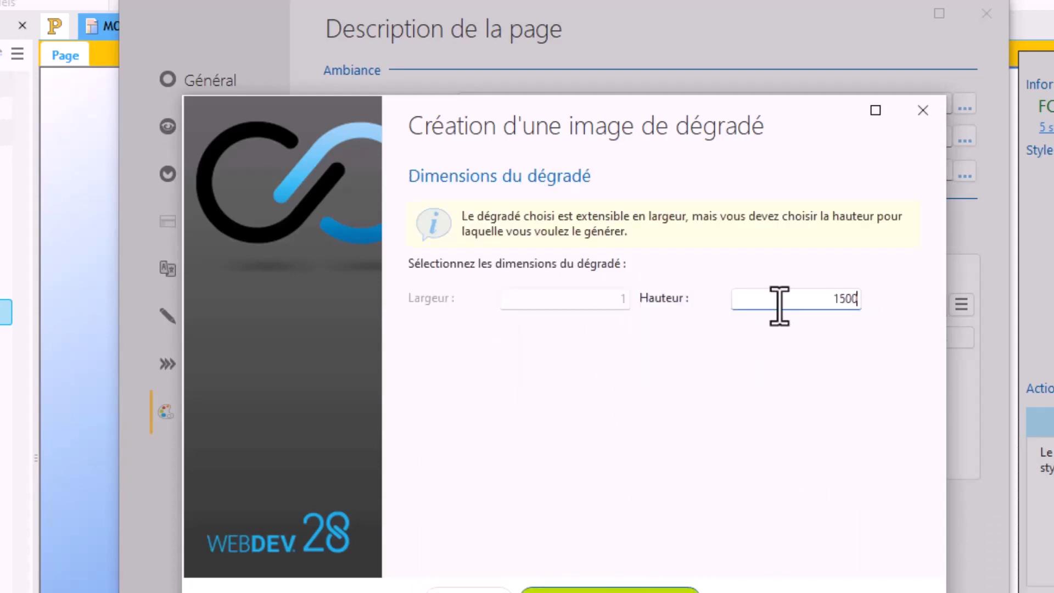
pyautogui.press('Tab')
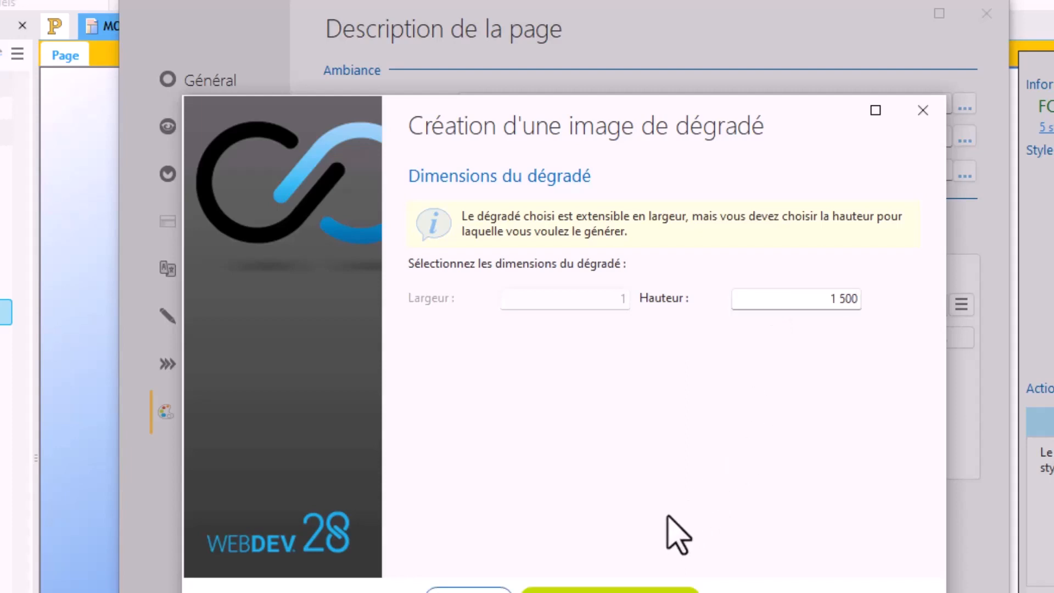
pyautogui.click(610, 591)
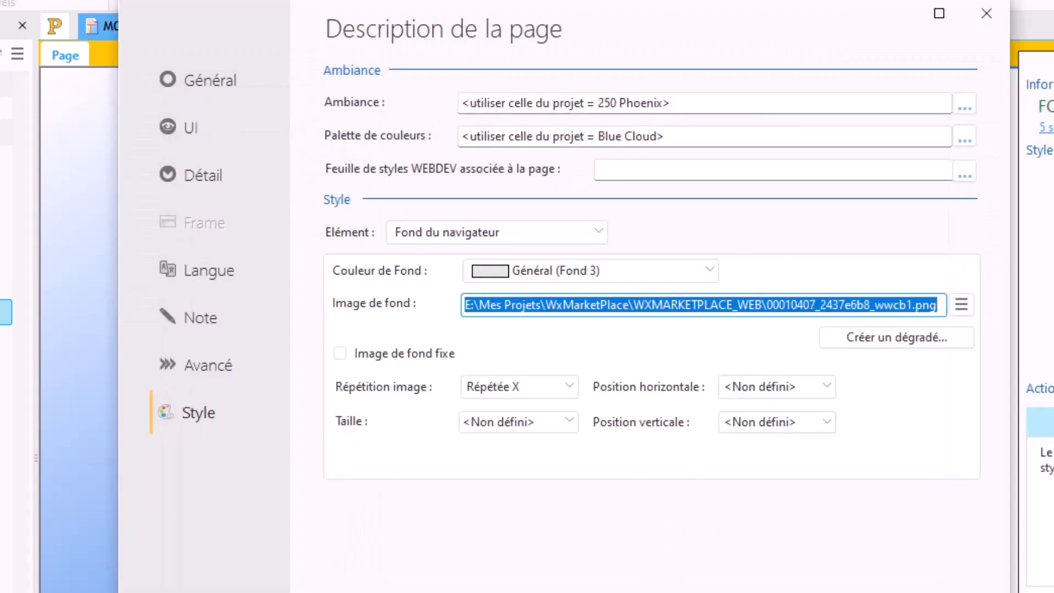
pyautogui.click(868, 592)
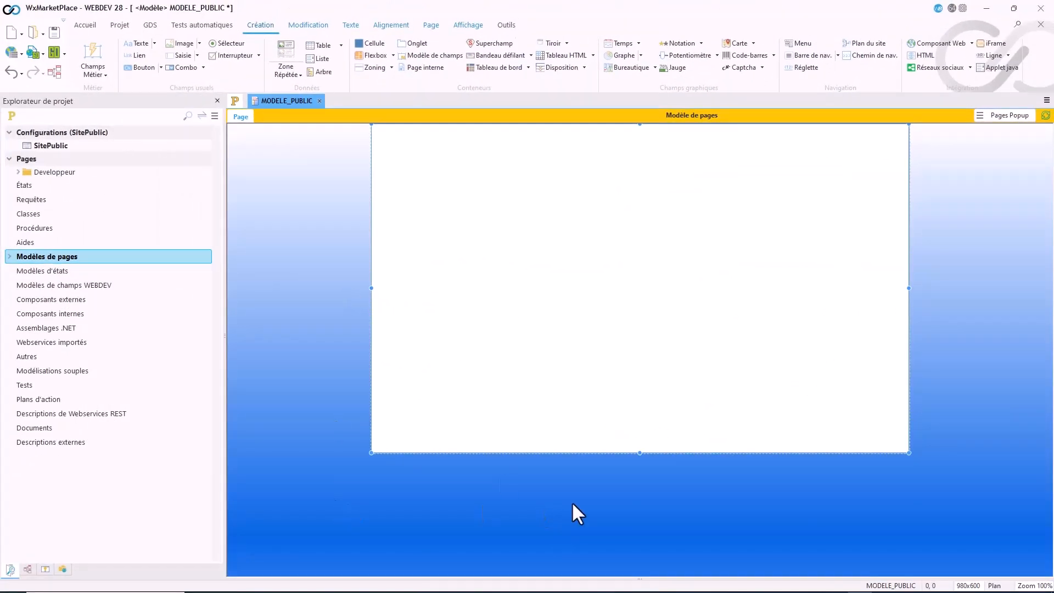
# Step: Reopen the template's page description and select the file name within the background image path
pyautogui.doubleClick(315, 225)
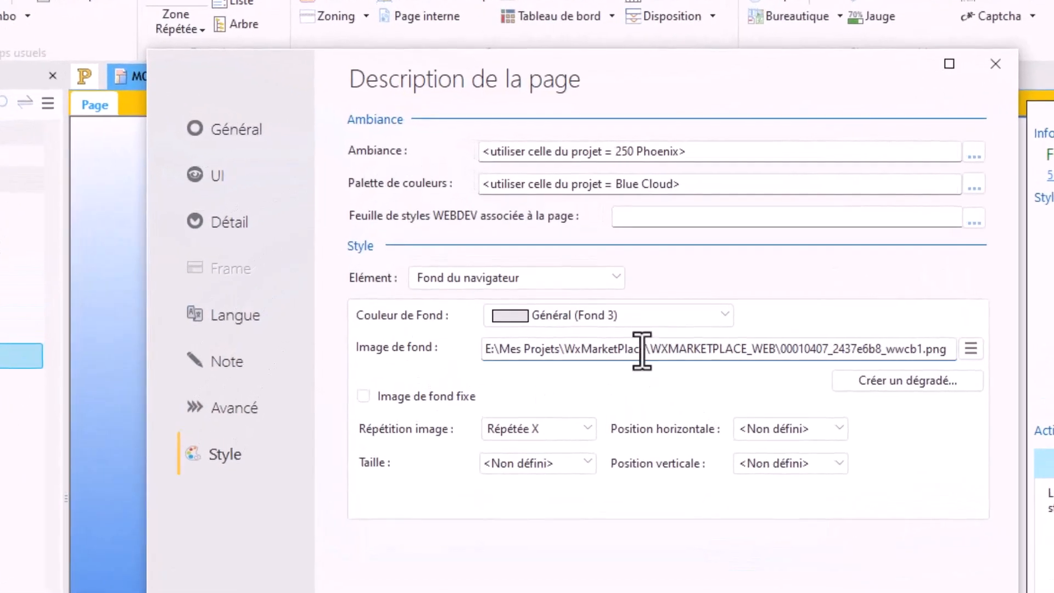
pyautogui.tripleClick(642, 352)
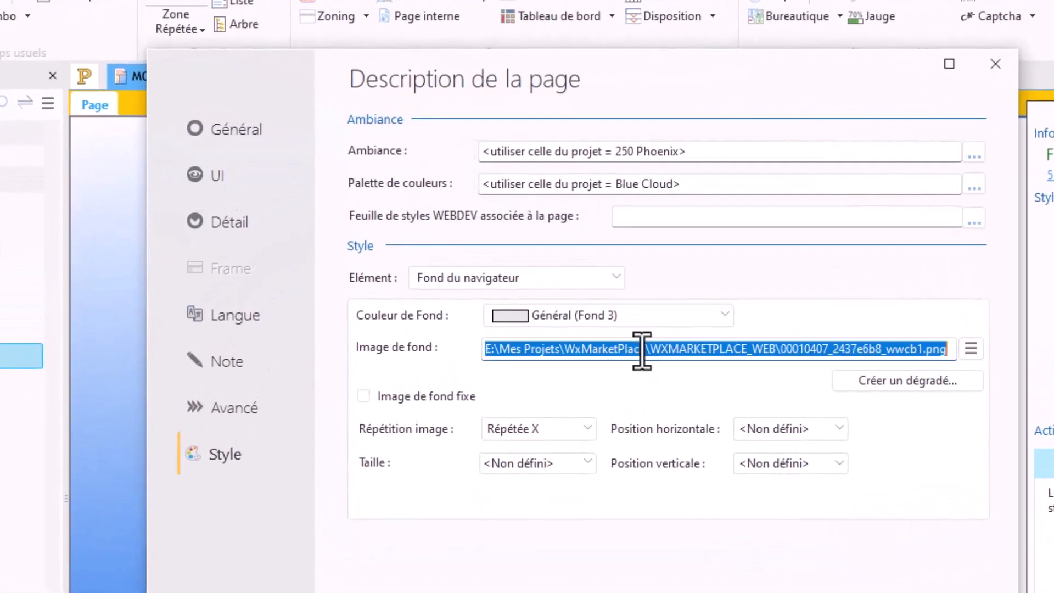
pyautogui.click(708, 354)
pyautogui.moveTo(956, 351); pyautogui.dragTo(783, 354)
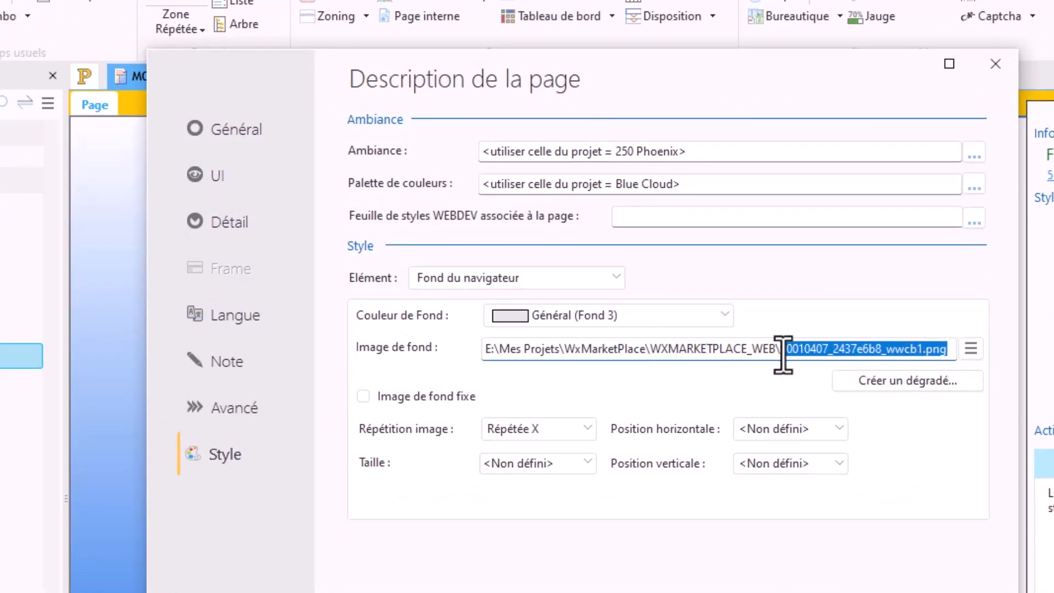
# Step: Highlight the full file path of the background image in the page description
pyautogui.click(737, 350)
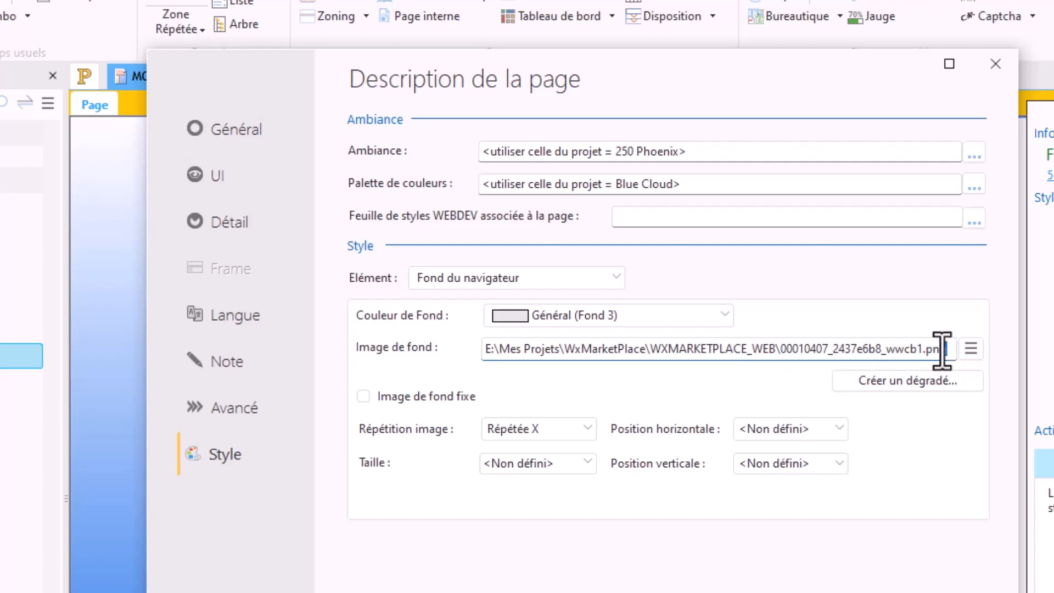
pyautogui.moveTo(946, 351); pyautogui.dragTo(501, 340)
pyautogui.click(650, 350)
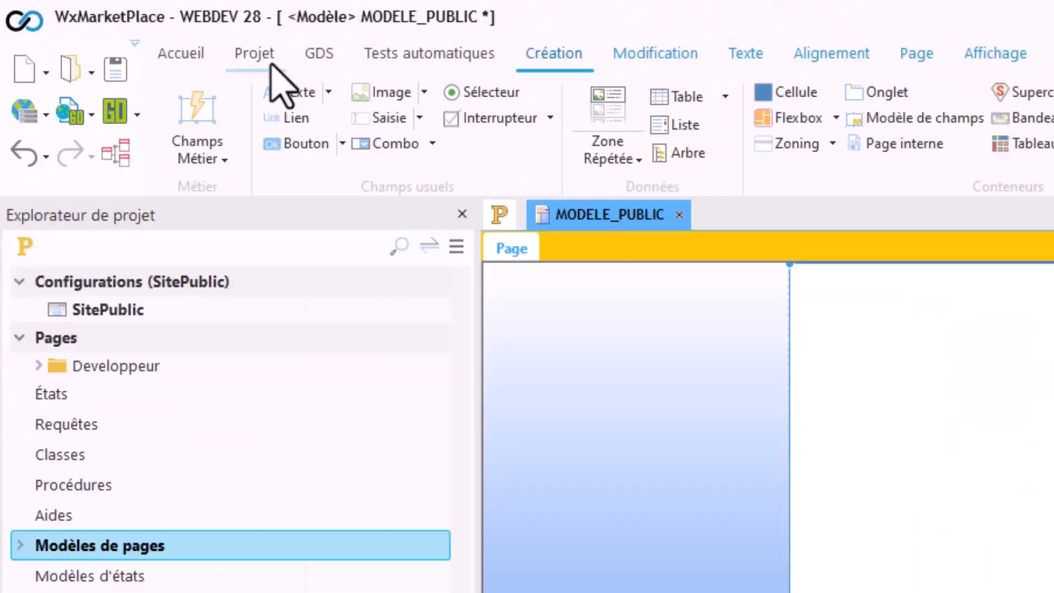
# Step: Explore the project directory in File Explorer and go to the WXMARKETPLACE_WEB folder
pyautogui.click(65, 7)
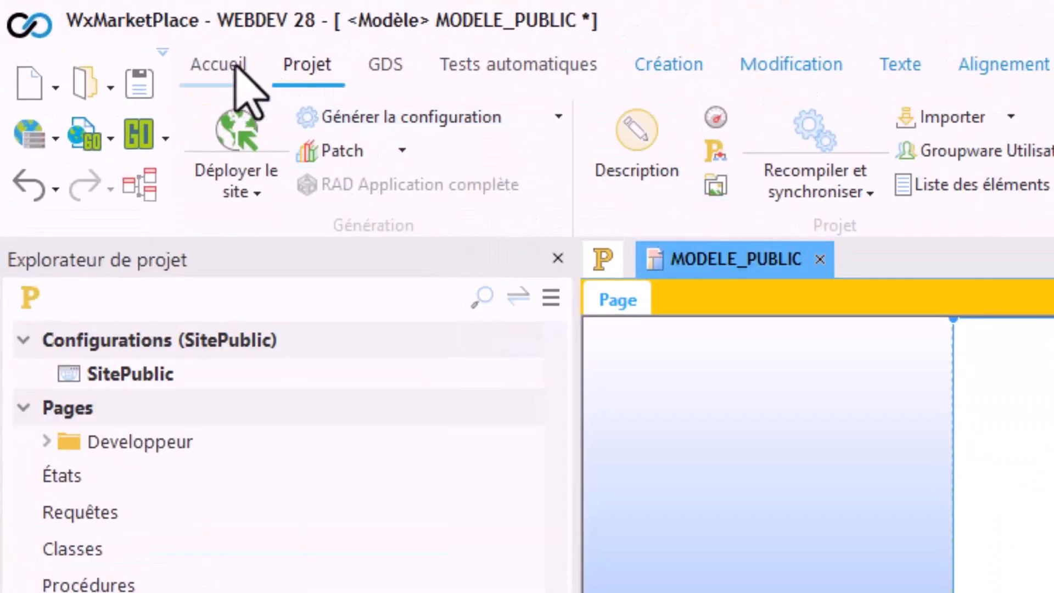
pyautogui.click(235, 69)
pyautogui.click(569, 152)
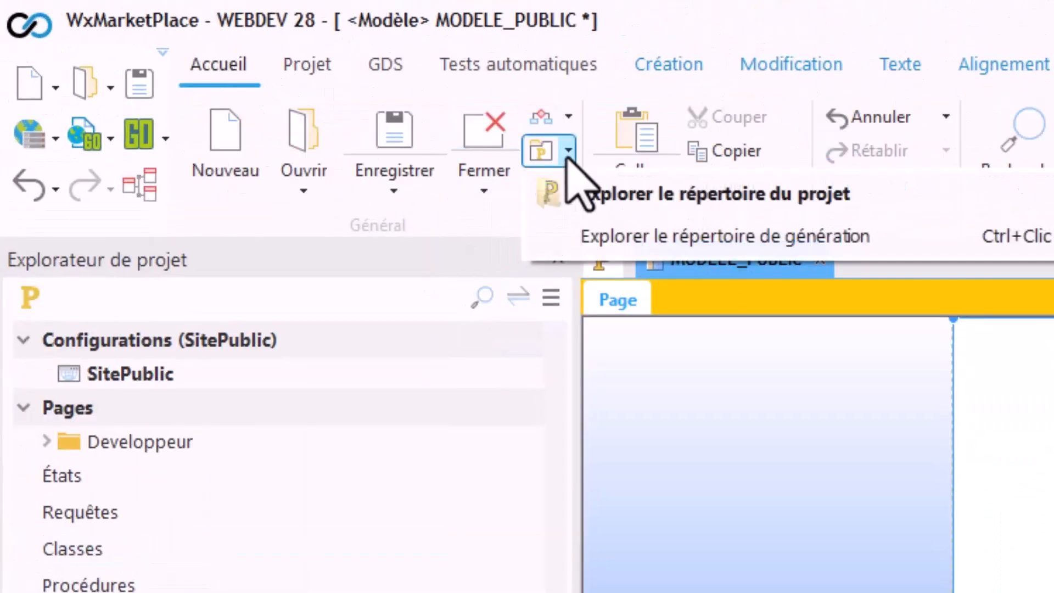
pyautogui.click(605, 195)
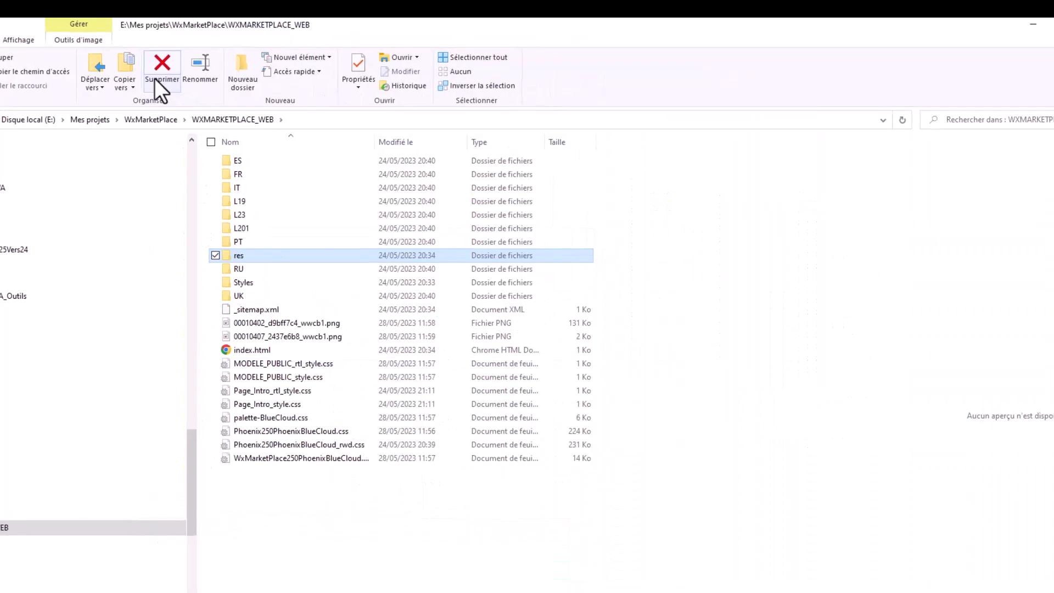
# Step: Show the WXMARKETPLACE_WEB files as extra-large icons and inspect the generated gradient image 00010402_d9bff7c4_wwcb1.png
pyautogui.click(79, 41)
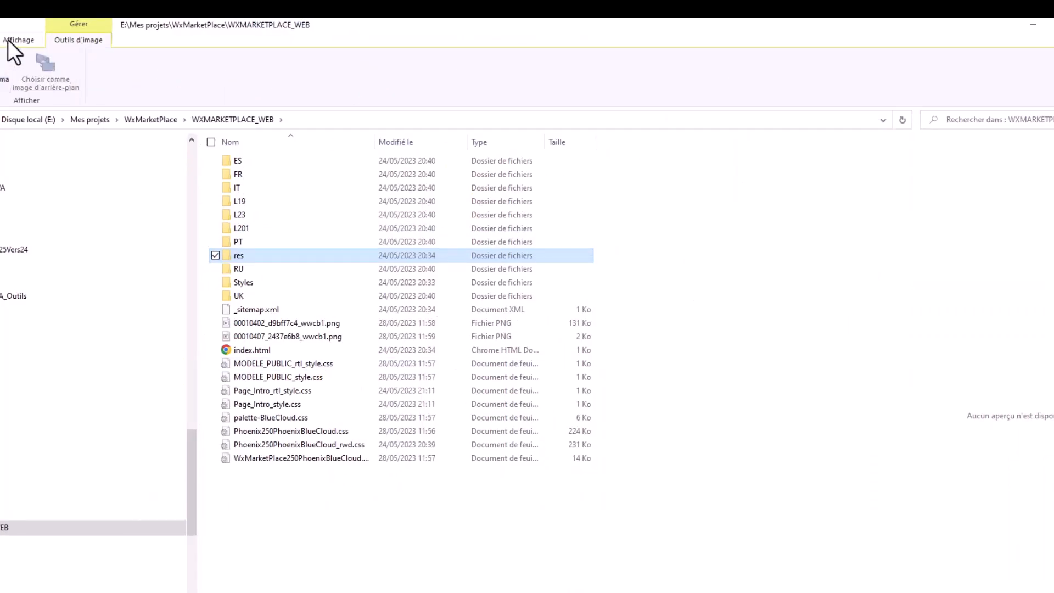
pyautogui.click(12, 40)
pyautogui.click(42, 57)
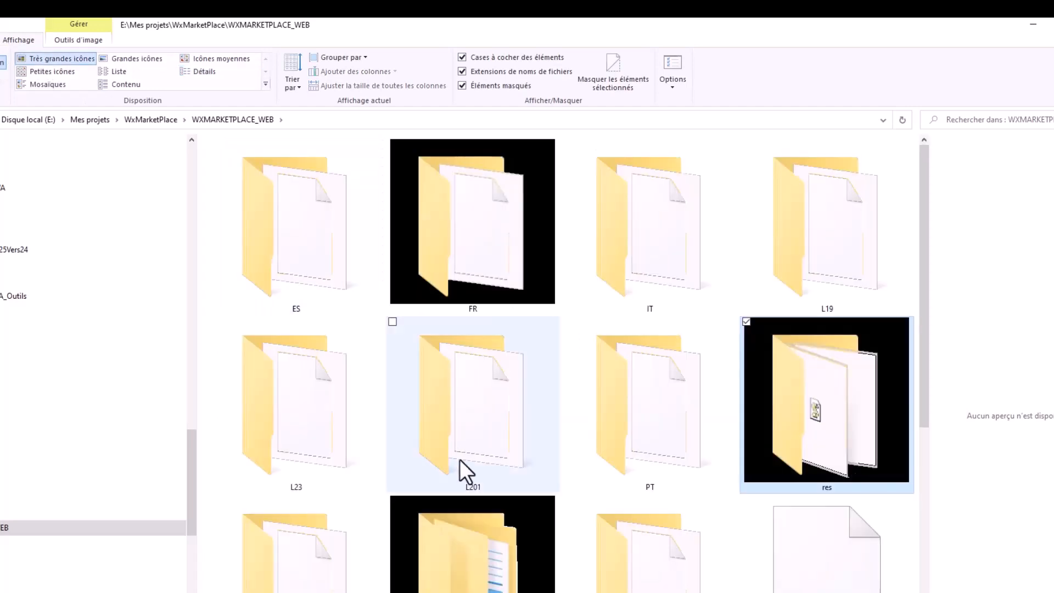
pyautogui.scroll(-5, 460, 459)
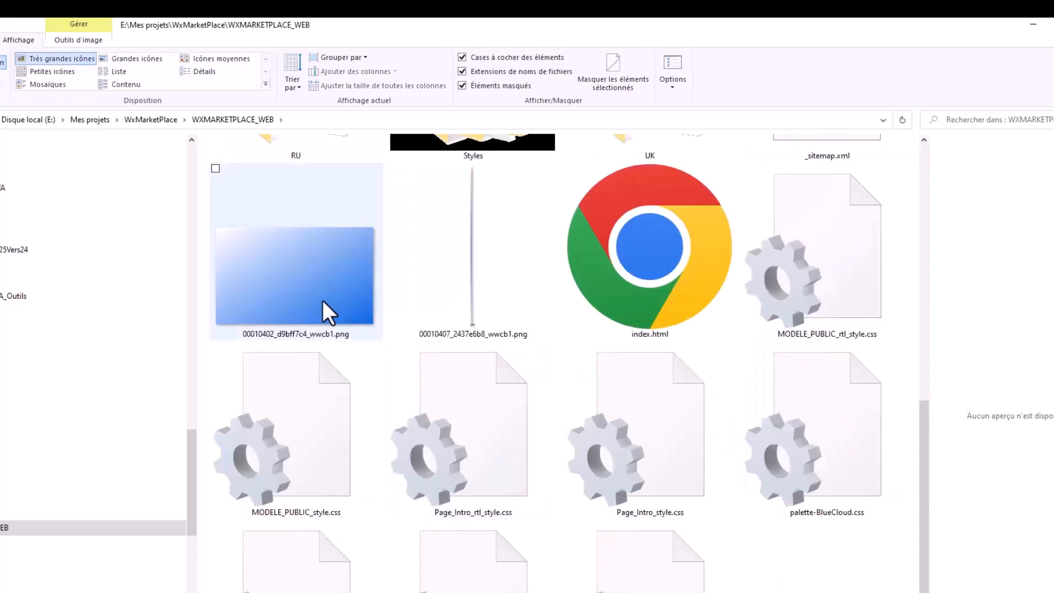
pyautogui.click(306, 312)
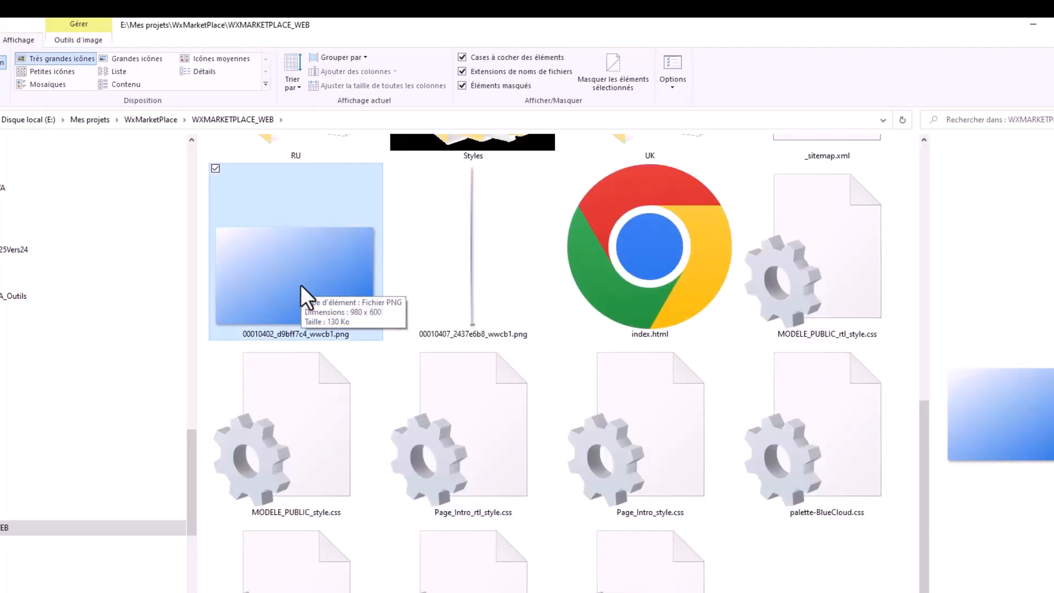
pyautogui.click(1034, 25)
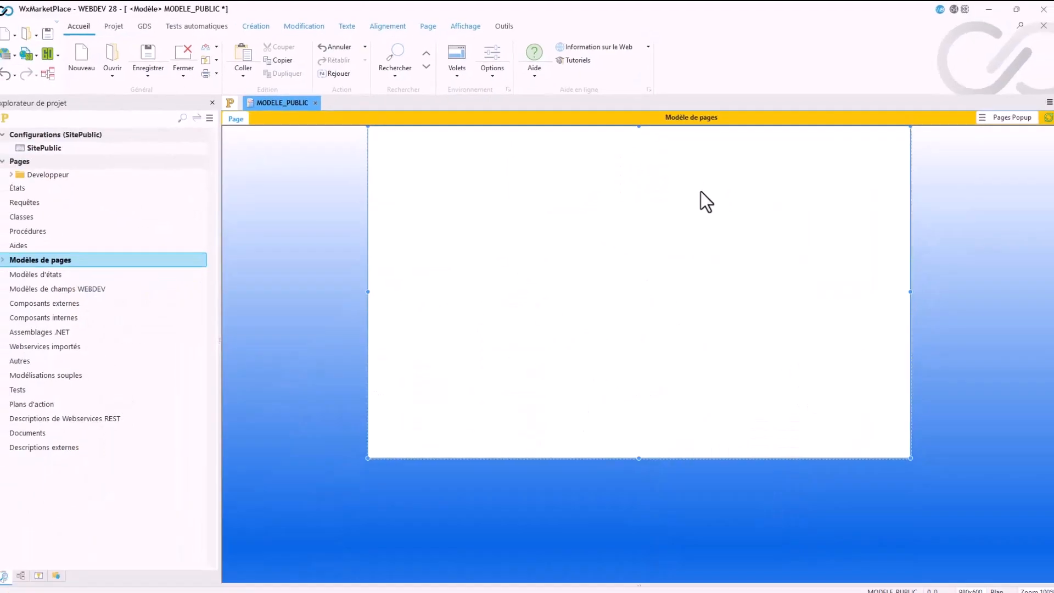
# Step: Reopen the template's page description and clear the browser background's image path
pyautogui.doubleClick(295, 254)
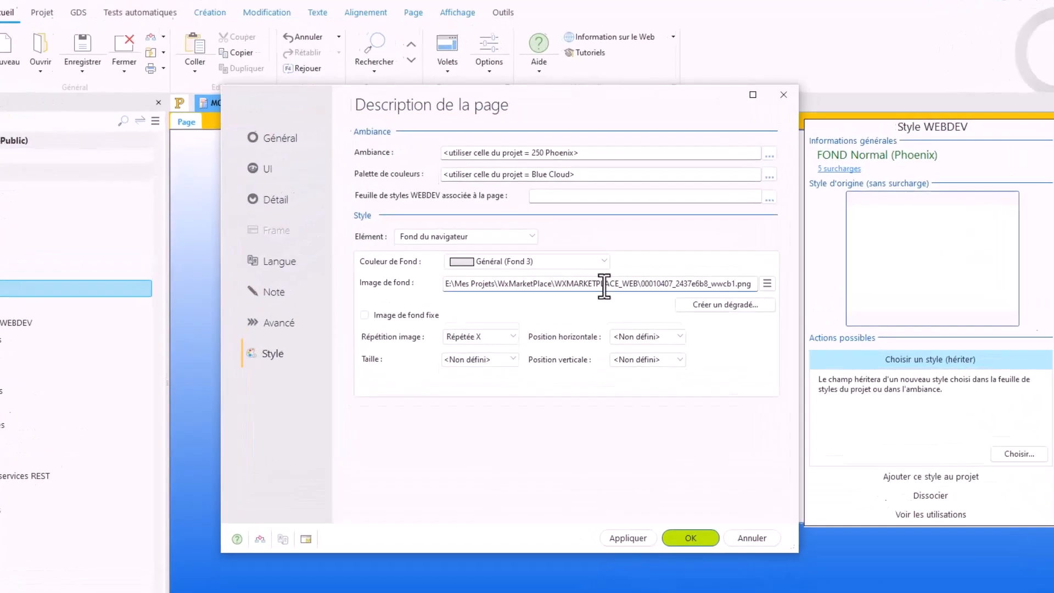
pyautogui.click(592, 253)
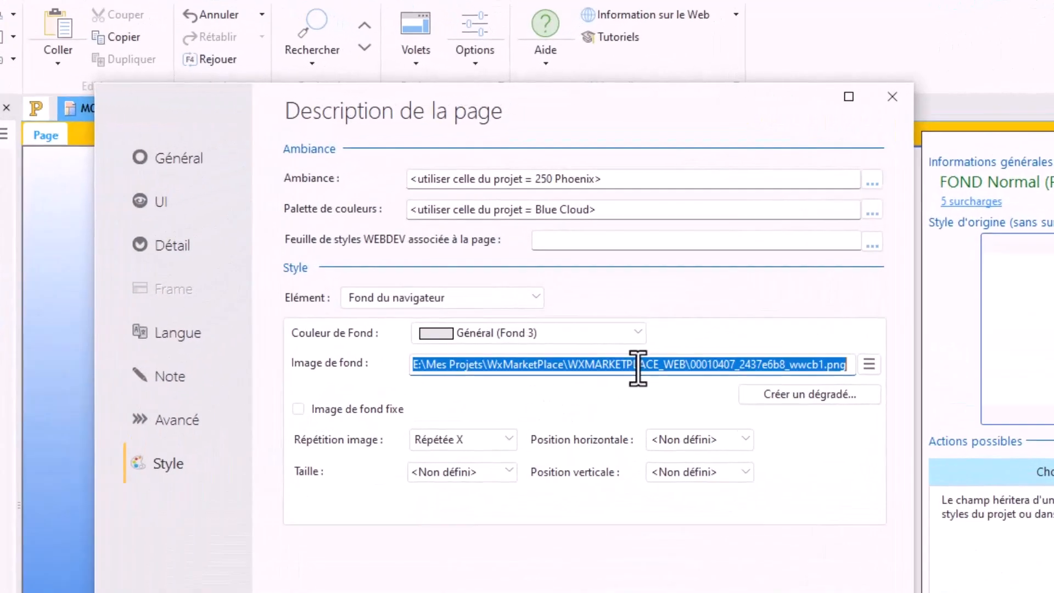
pyautogui.press('Delete')
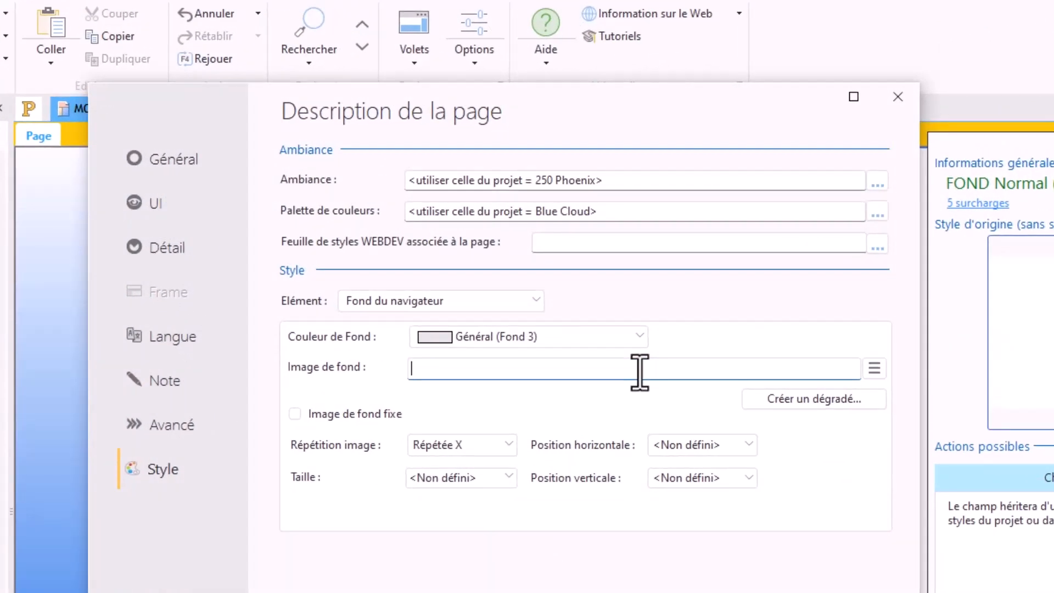
# Step: Examine the repetition, size, horizontal position and vertical position options for the browser background image
pyautogui.click(488, 443)
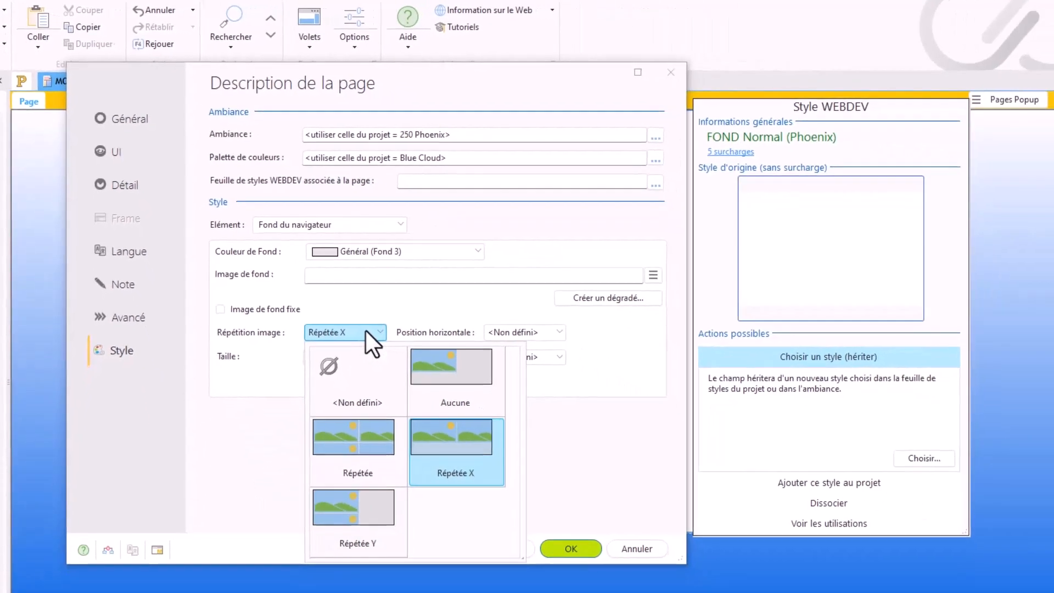
pyautogui.click(366, 330)
pyautogui.click(366, 331)
pyautogui.click(366, 331)
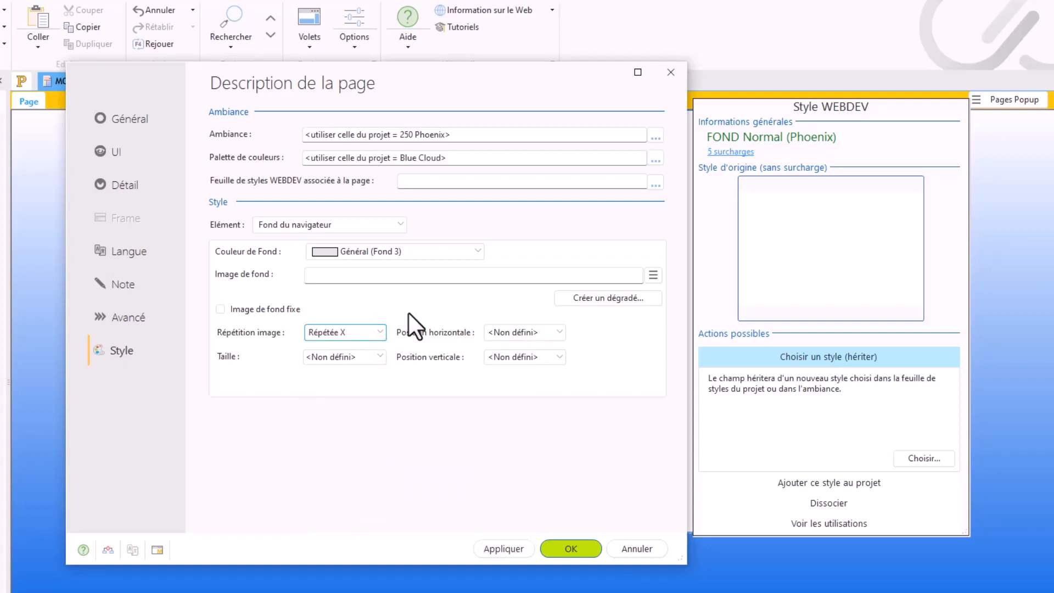
pyautogui.click(367, 357)
pyautogui.click(367, 357)
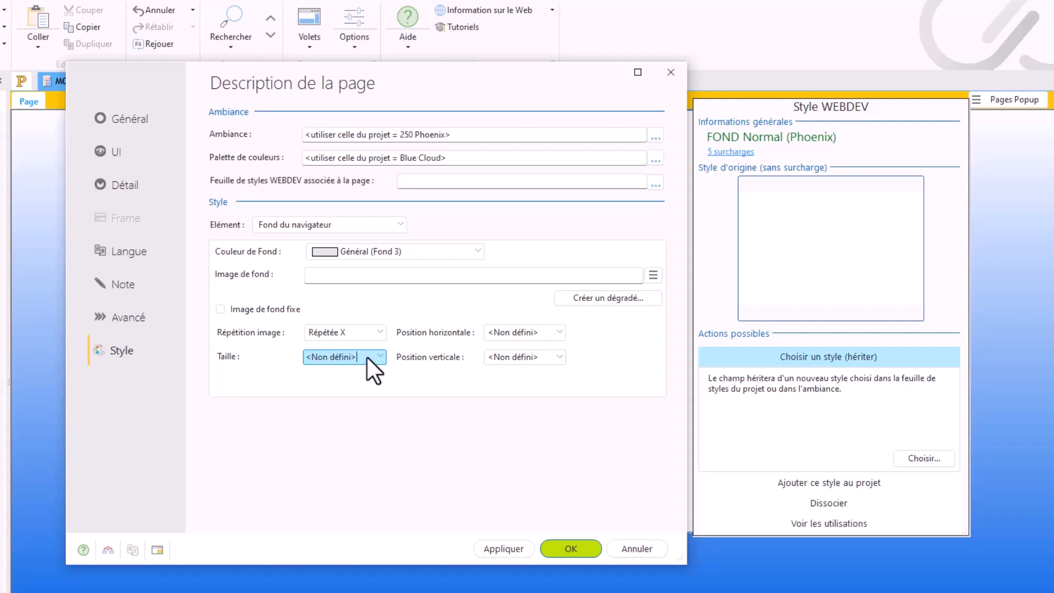
pyautogui.click(533, 332)
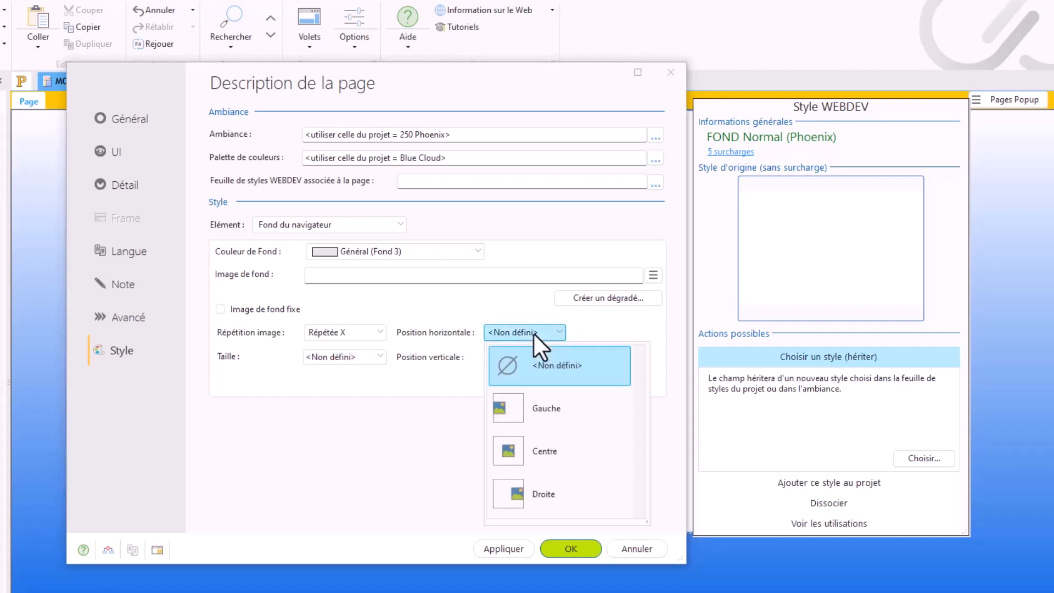
pyautogui.click(533, 331)
pyautogui.click(522, 358)
pyautogui.click(521, 357)
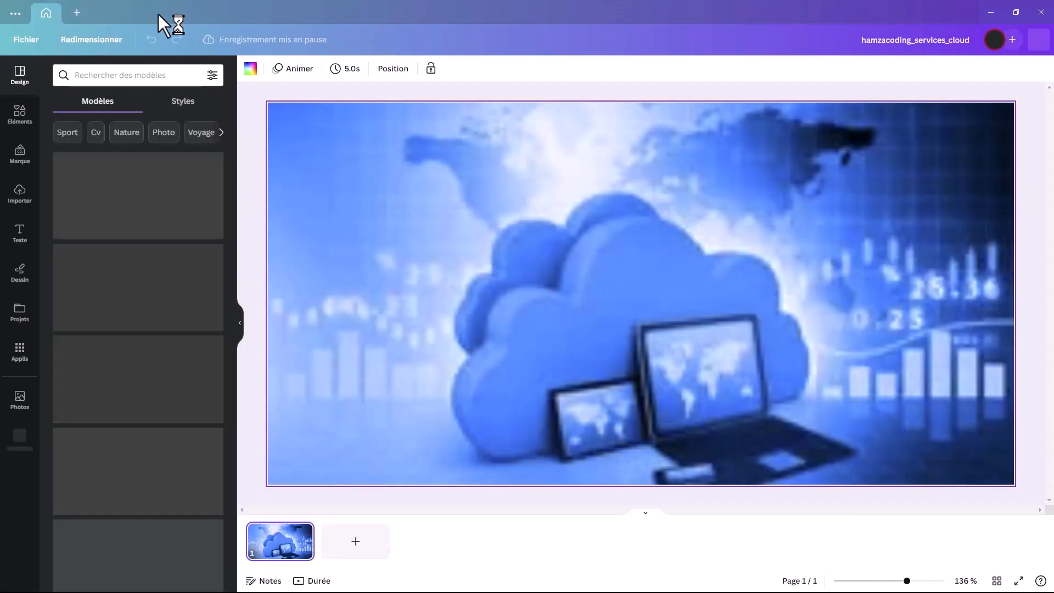
# Step: In Canva, close the current design and reopen hamzacoding_services_cloud from the recent designs
pyautogui.click(158, 13)
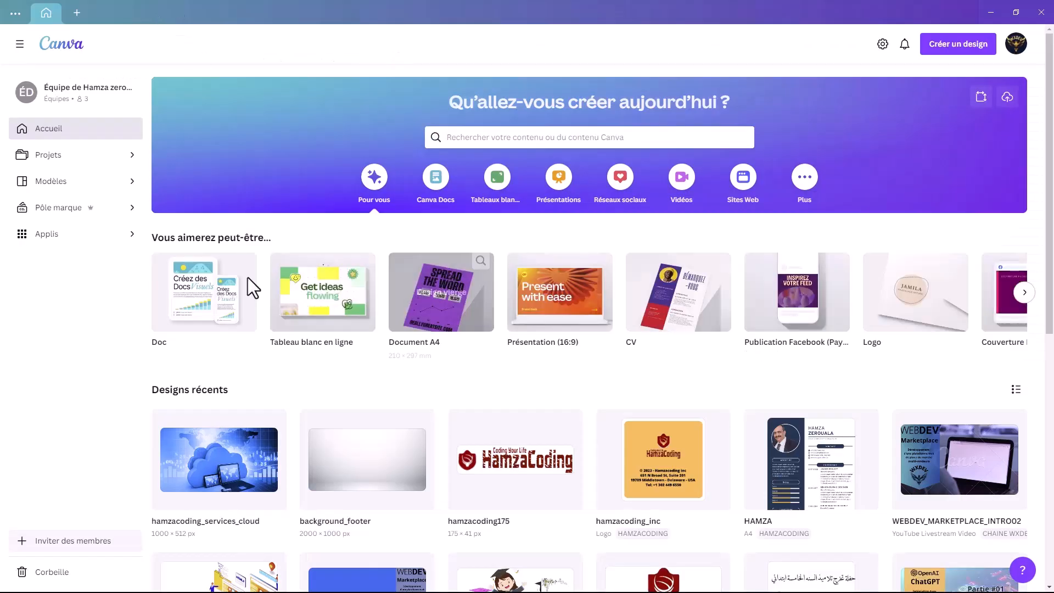
pyautogui.scroll(-1, 395, 461)
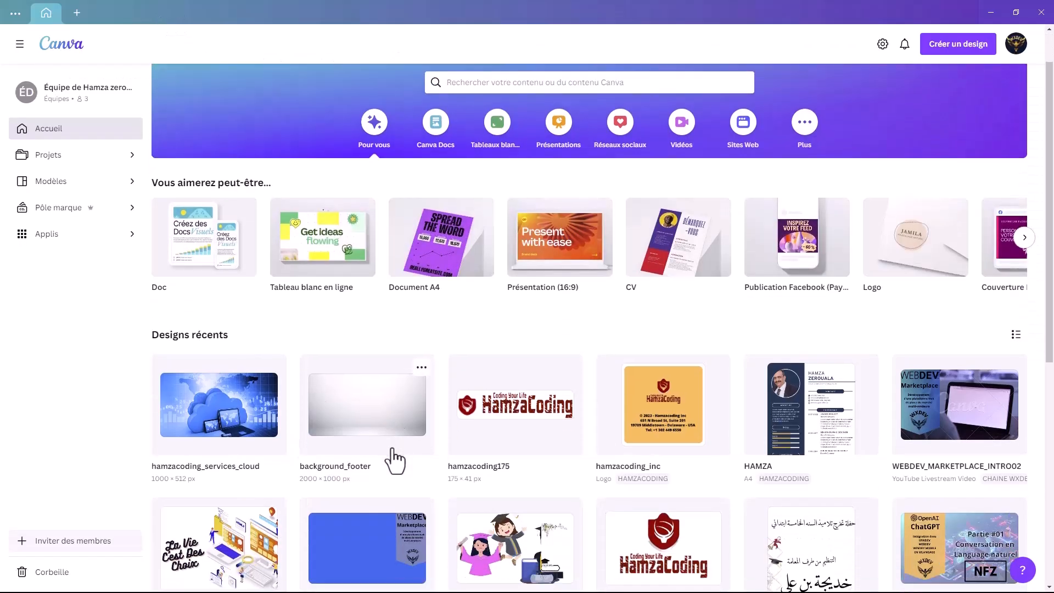
pyautogui.click(211, 410)
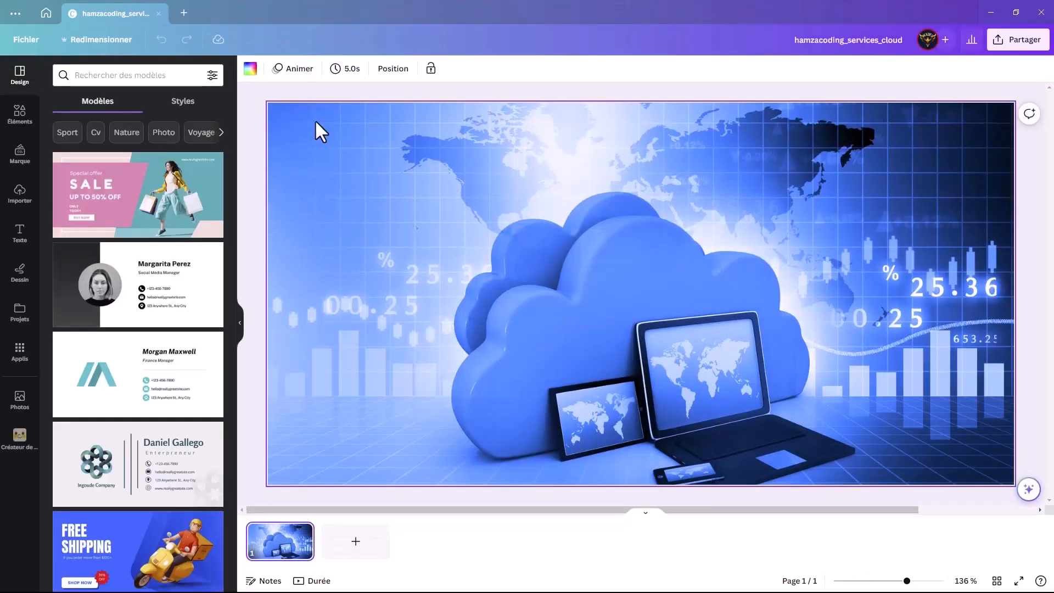
# Step: Create a copy of the design resized to a custom size of 1500 × 1000 px
pyautogui.click(103, 39)
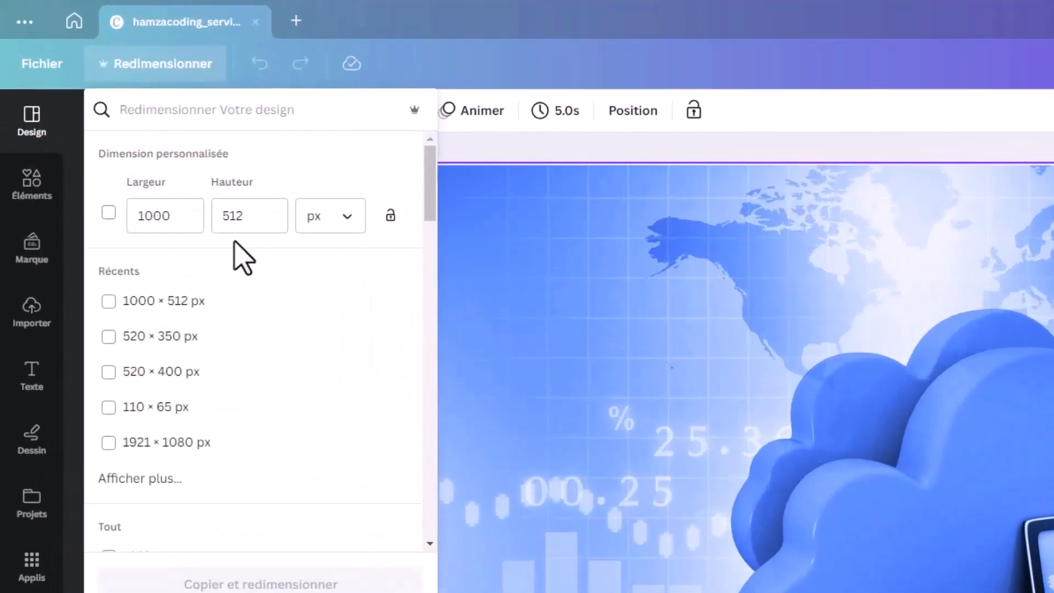
pyautogui.moveTo(177, 217); pyautogui.dragTo(163, 216)
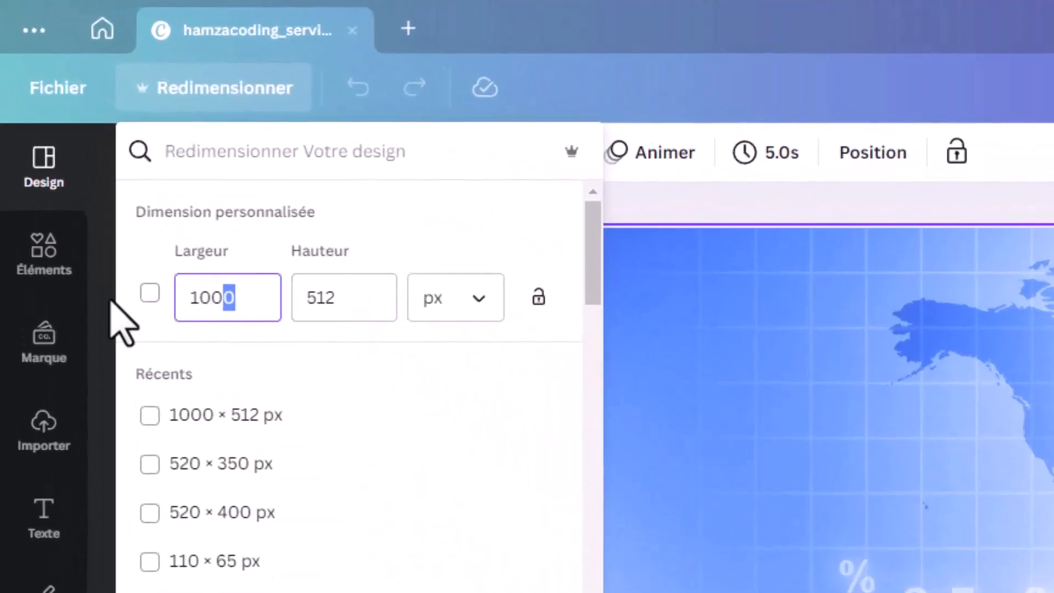
pyautogui.hotkey('ctrl', 'a')
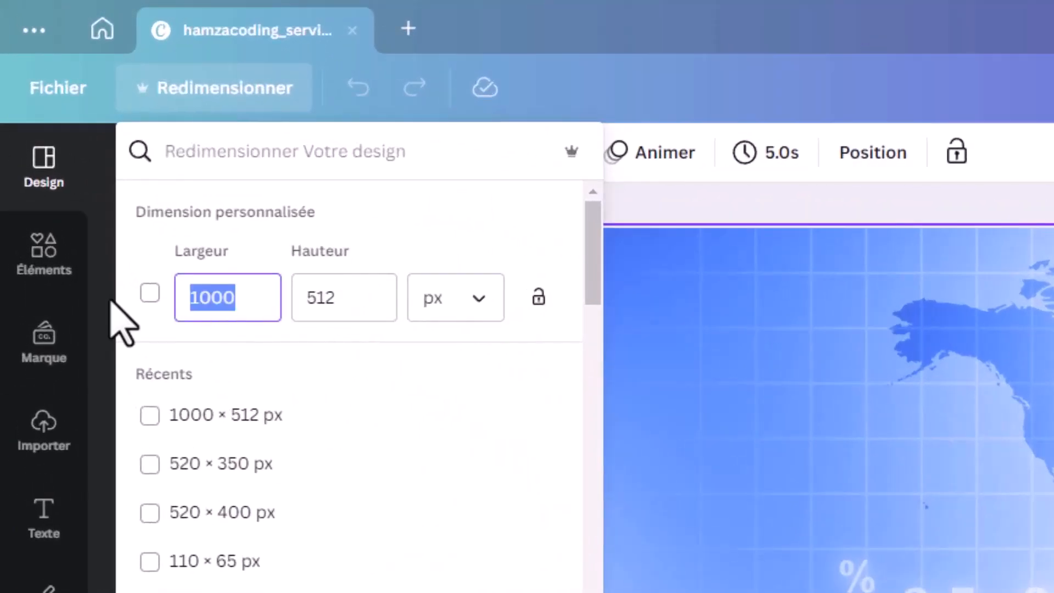
pyautogui.write('1500')
pyautogui.press('Tab')
pyautogui.write('1000')
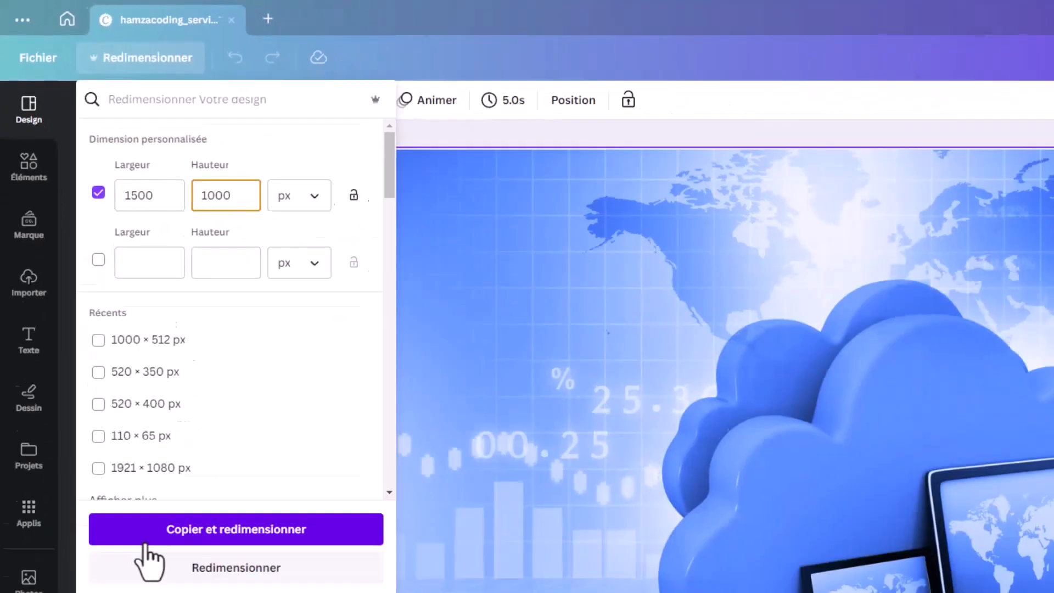
pyautogui.click(146, 561)
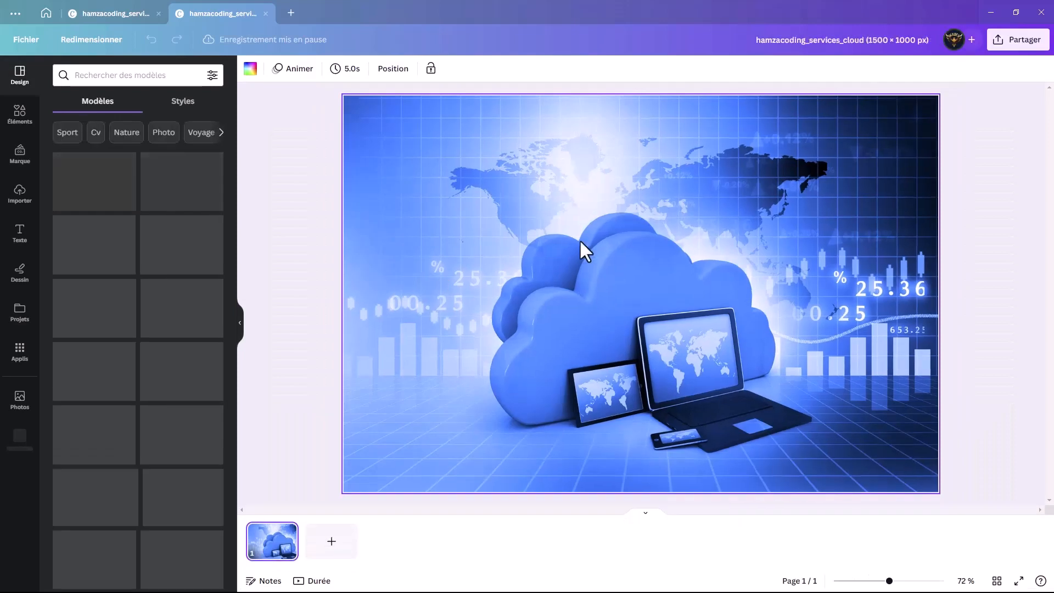
# Step: Lower the cloud picture's transparency value to about 45 and fine-tune it slightly
pyautogui.click(688, 267)
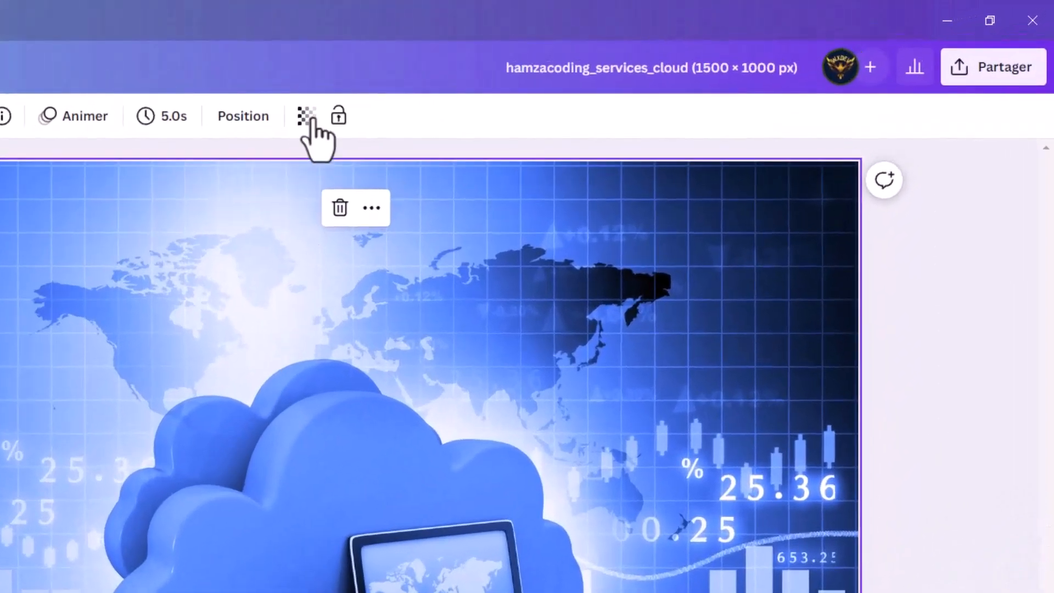
pyautogui.click(612, 68)
pyautogui.moveTo(306, 190); pyautogui.dragTo(209, 192)
pyautogui.click(352, 590)
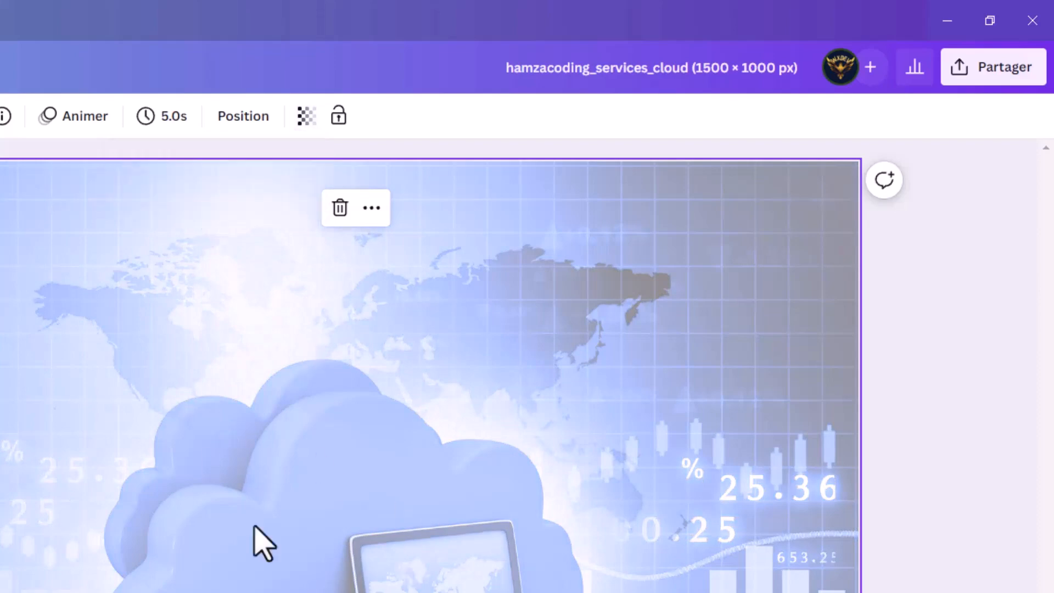
pyautogui.click(306, 117)
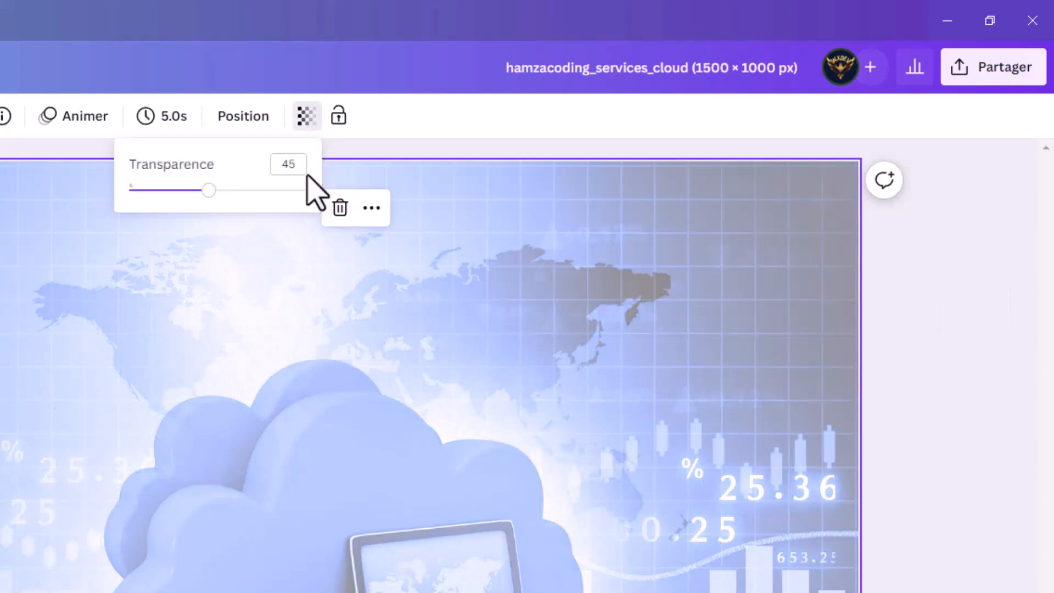
pyautogui.moveTo(203, 191); pyautogui.dragTo(205, 191)
pyautogui.click(341, 590)
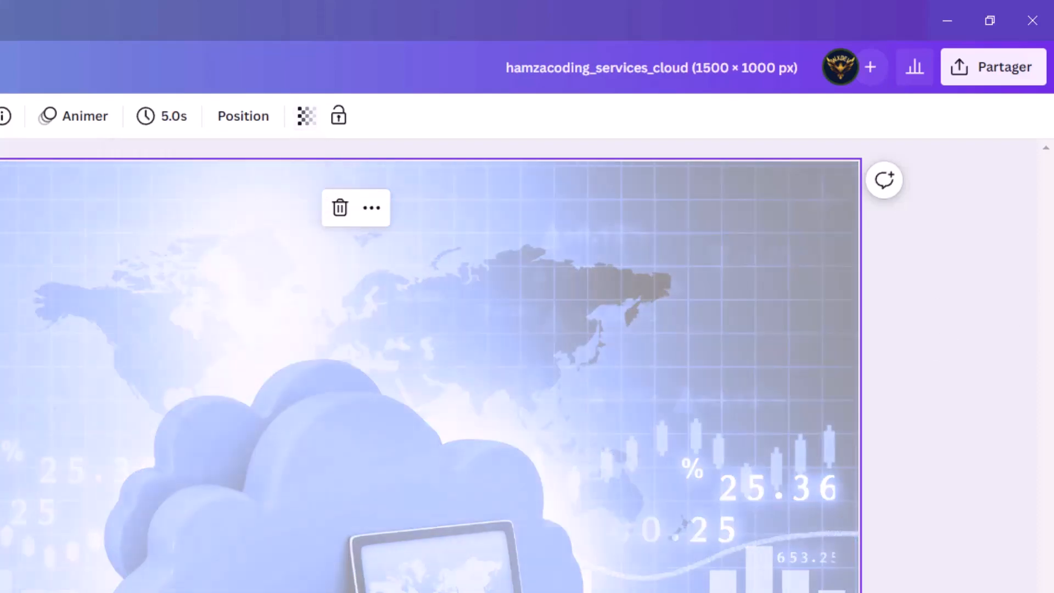
# Step: Rename the resized design as BACKGROUND
pyautogui.click(711, 71)
pyautogui.hotkey('ctrl', 'a')
pyautogui.press('BackSpace')
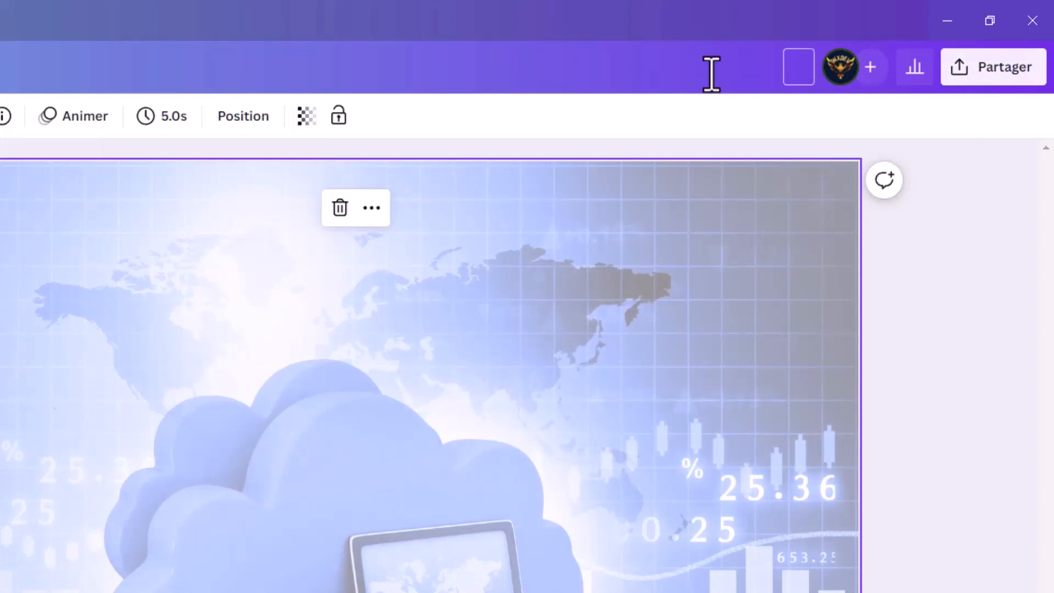
pyautogui.write('BACKGROU')
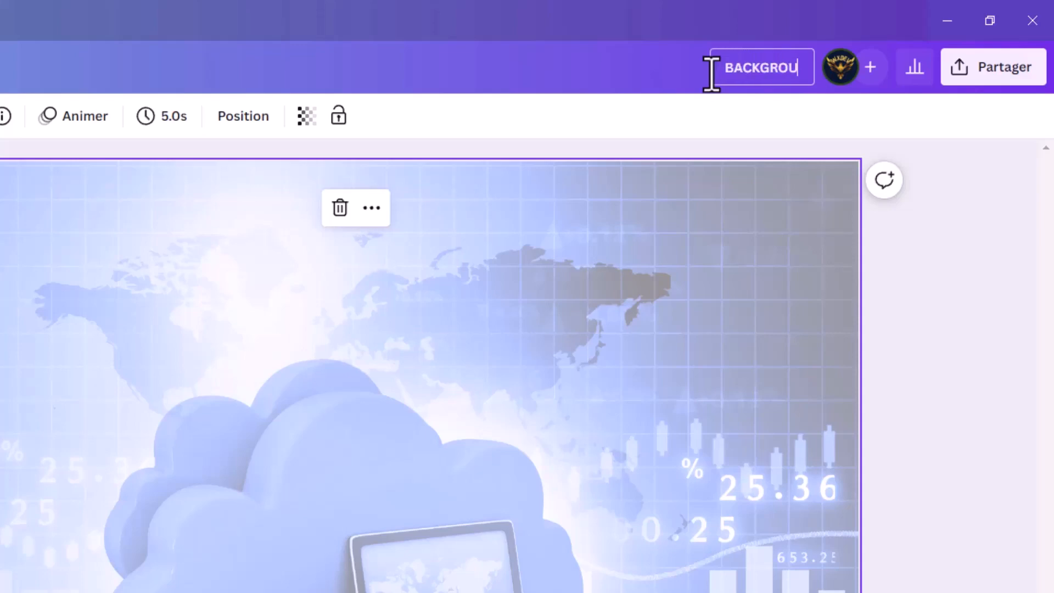
pyautogui.write('ND')
# Step: Download the BACKGROUND design as a PNG file at 1500 × 1000 px
pyautogui.click(995, 69)
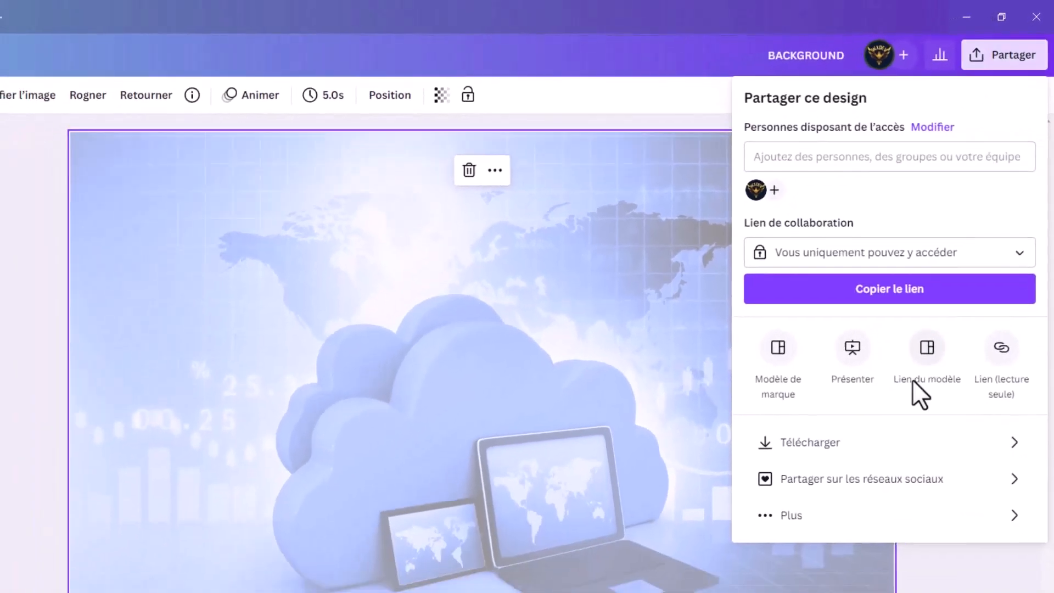
pyautogui.click(893, 443)
pyautogui.click(806, 160)
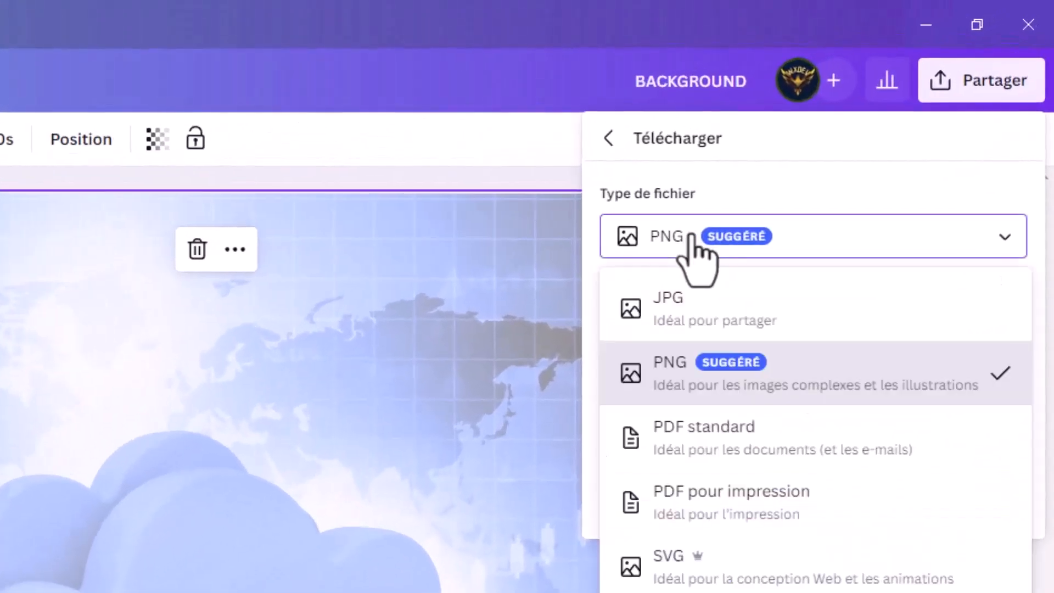
pyautogui.click(691, 234)
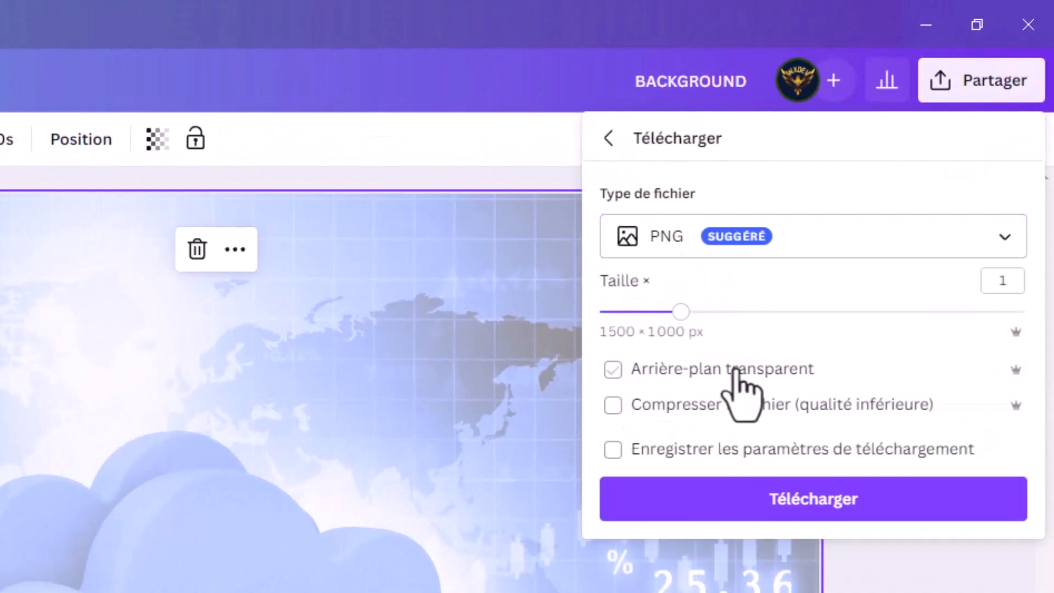
pyautogui.click(771, 514)
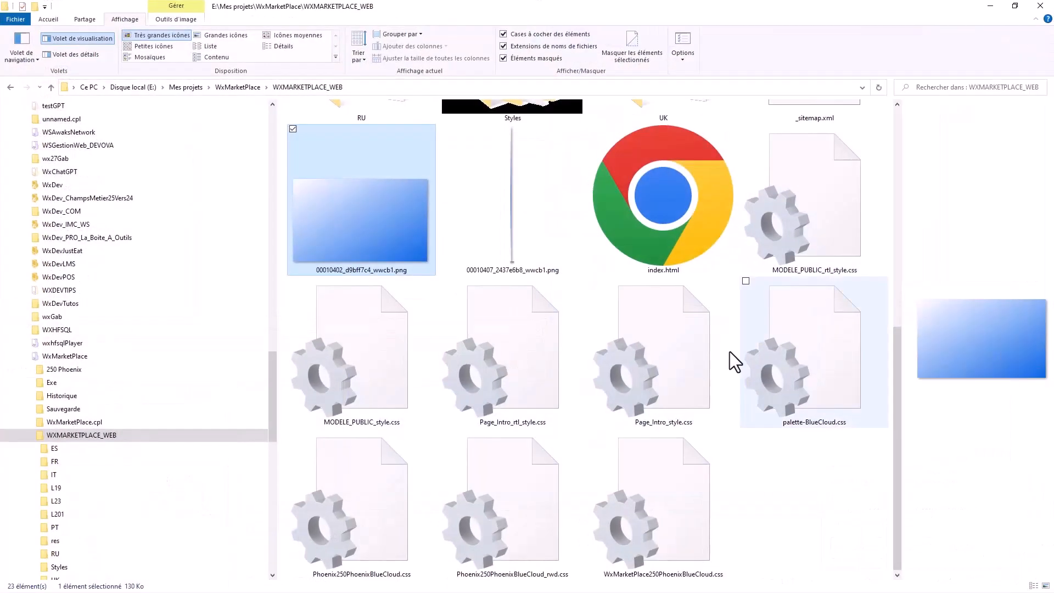
# Step: In File Explorer, copy the full path of the WXMARKETPLACE_WEB folder and minimize the window
pyautogui.click(285, 88)
pyautogui.hotkey('ctrl', 'c')
pyautogui.rightClick(223, 89)
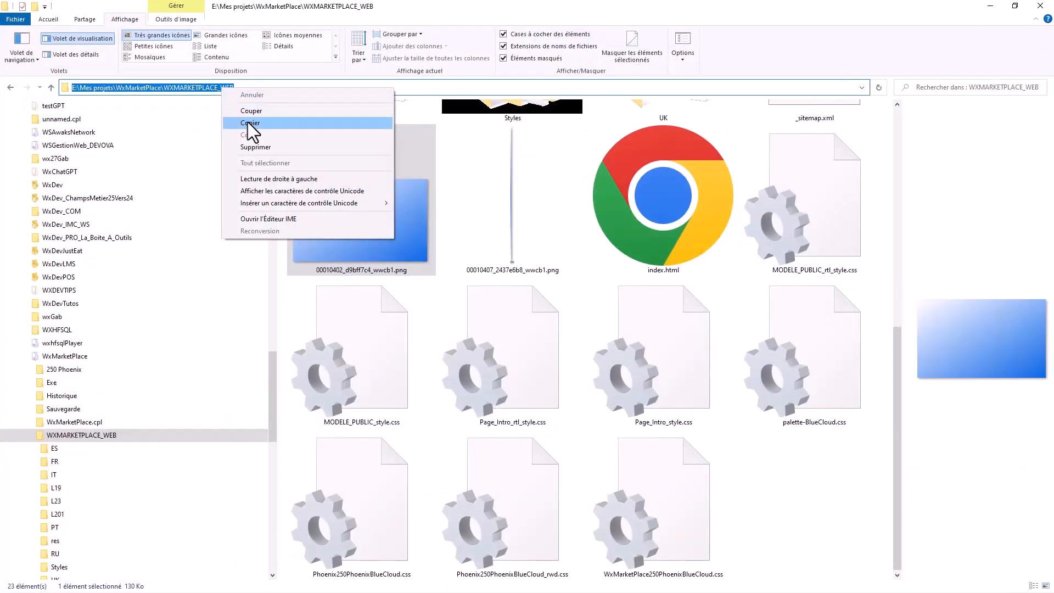
pyautogui.click(252, 134)
pyautogui.click(991, 6)
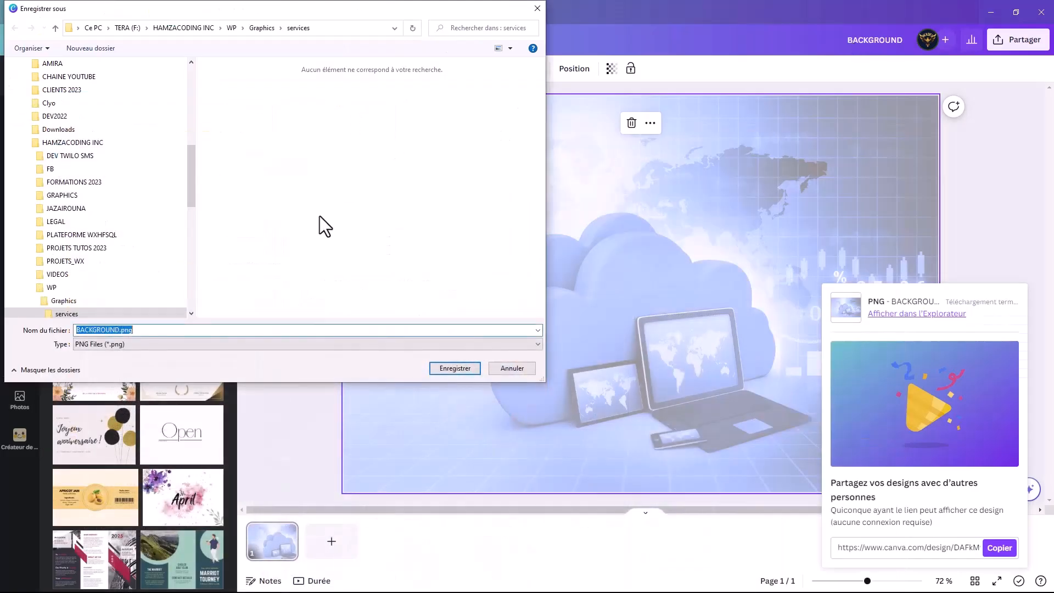
# Step: Save the download as BACKGROUND.png in the WXMARKETPLACE_WEB folder, using the copied path
pyautogui.click(259, 331)
pyautogui.hotkey('ctrl', 'a')
pyautogui.hotkey('ctrl', 'v')
pyautogui.press('Return')
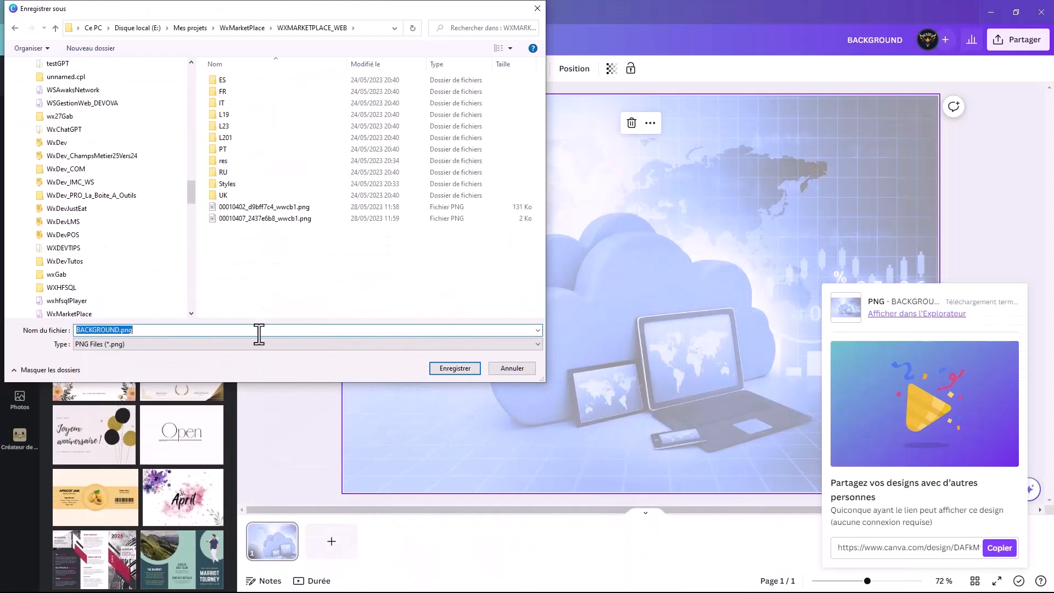
pyautogui.click(455, 368)
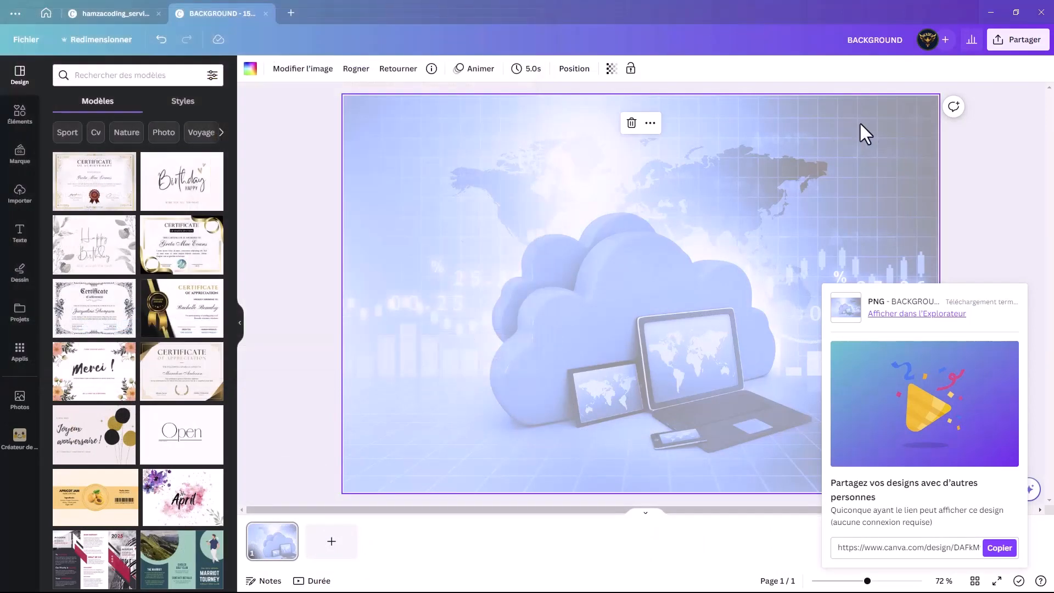
# Step: Back in WEBDEV, set BACKGROUND.png from the WXMARKETPLACE_WEB folder as the browser background image and apply the page description
pyautogui.click(995, 10)
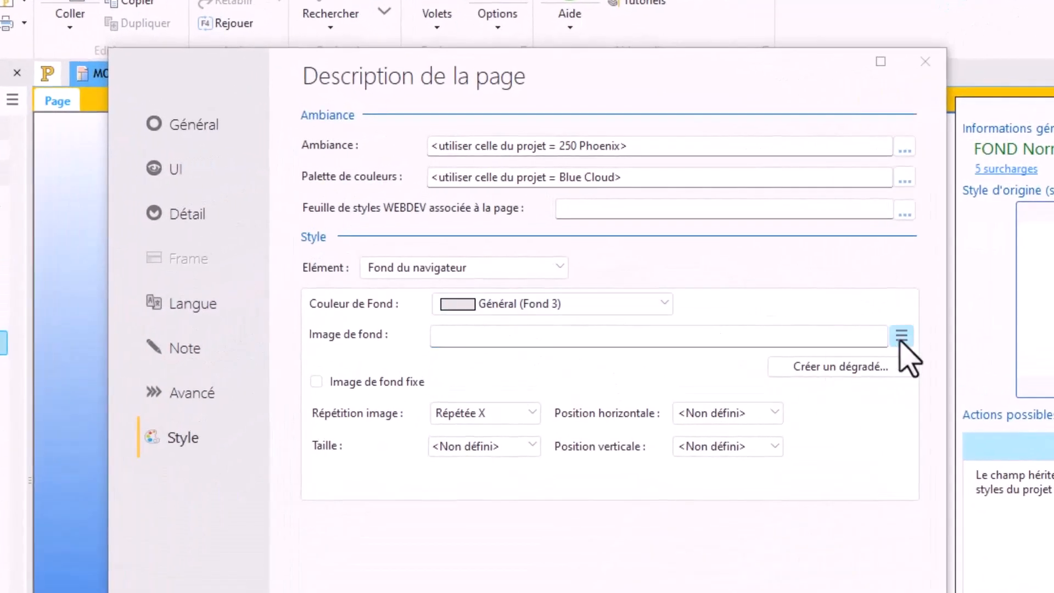
pyautogui.click(901, 335)
pyautogui.click(928, 362)
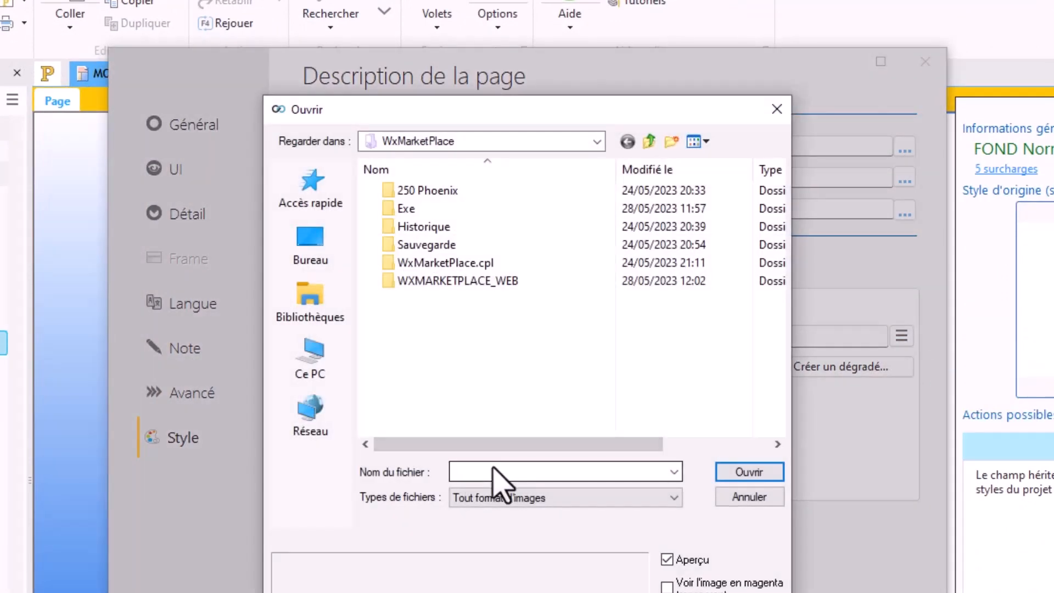
pyautogui.click(493, 471)
pyautogui.hotkey('ctrl', 'v')
pyautogui.press('Return')
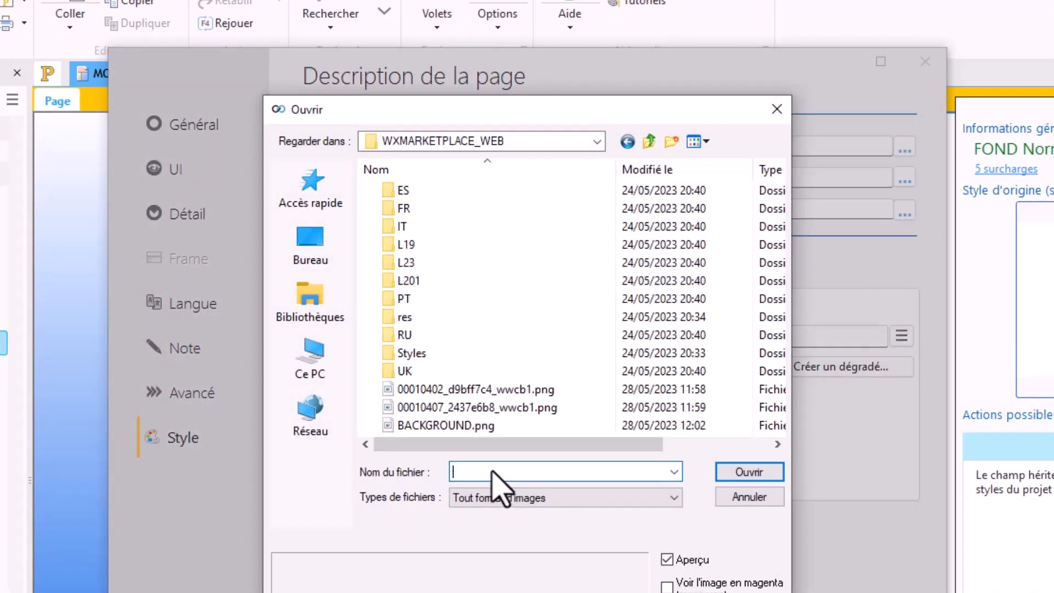
pyautogui.doubleClick(391, 426)
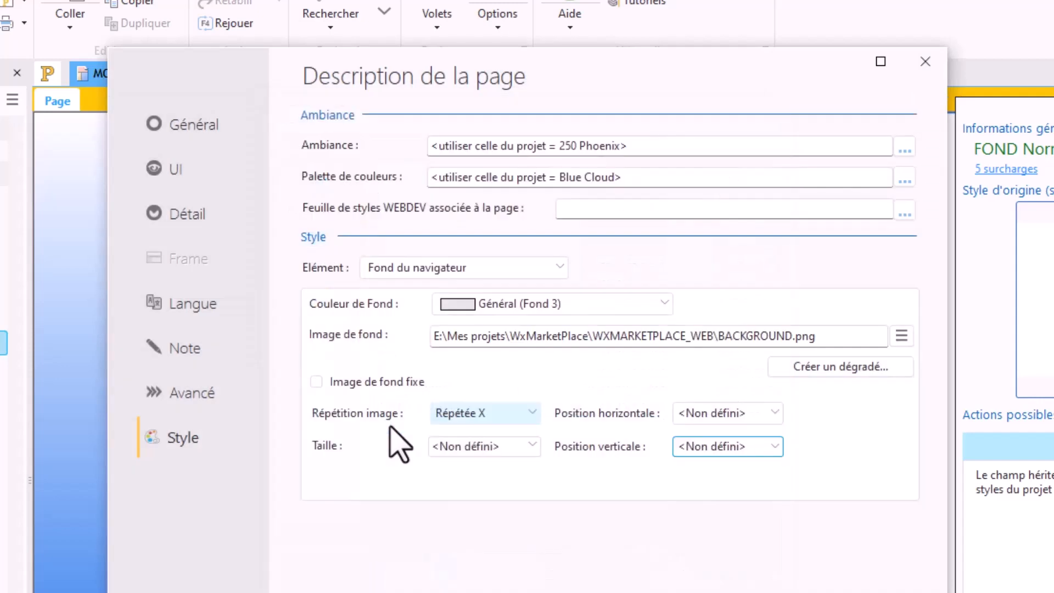
pyautogui.click(658, 467)
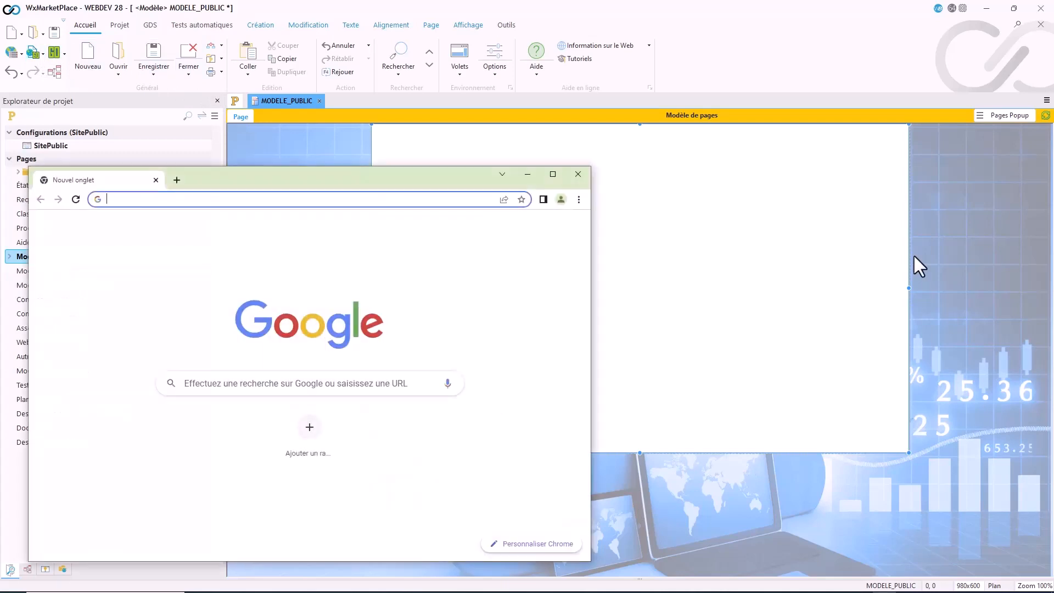
# Step: Maximize the Chrome window, test the MODELE_PUBLIC page in it from WEBDEV, and close the test tab
pyautogui.doubleClick(474, 188)
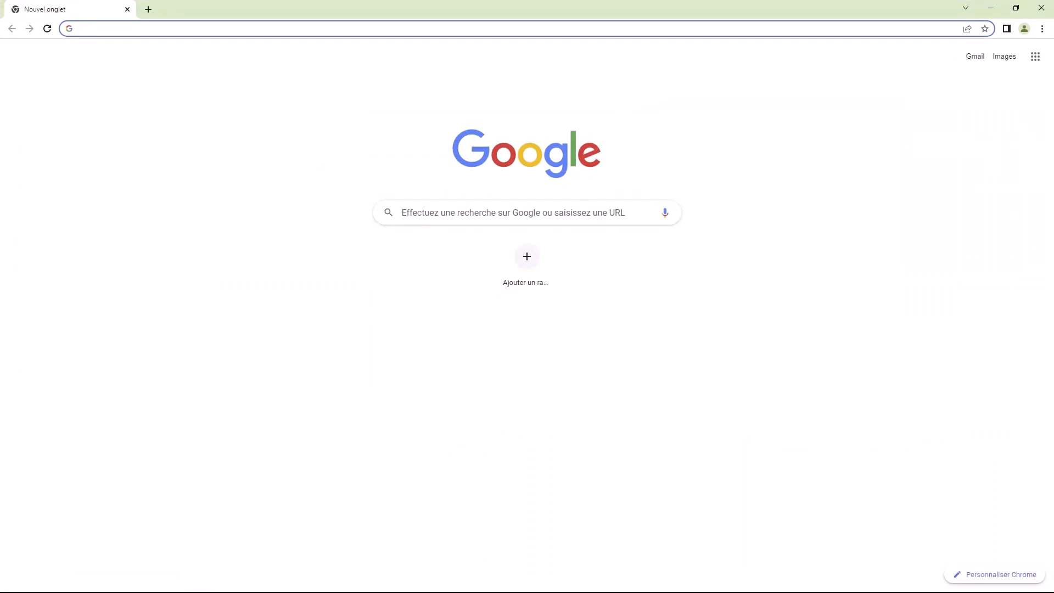
pyautogui.hotkey('alt', 'Tab')
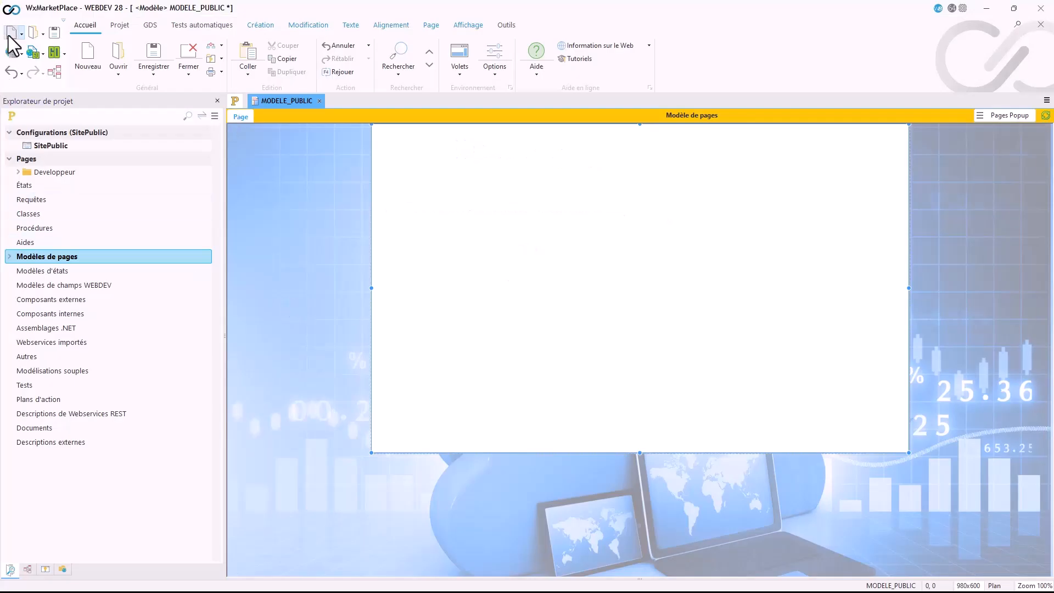
pyautogui.click(34, 55)
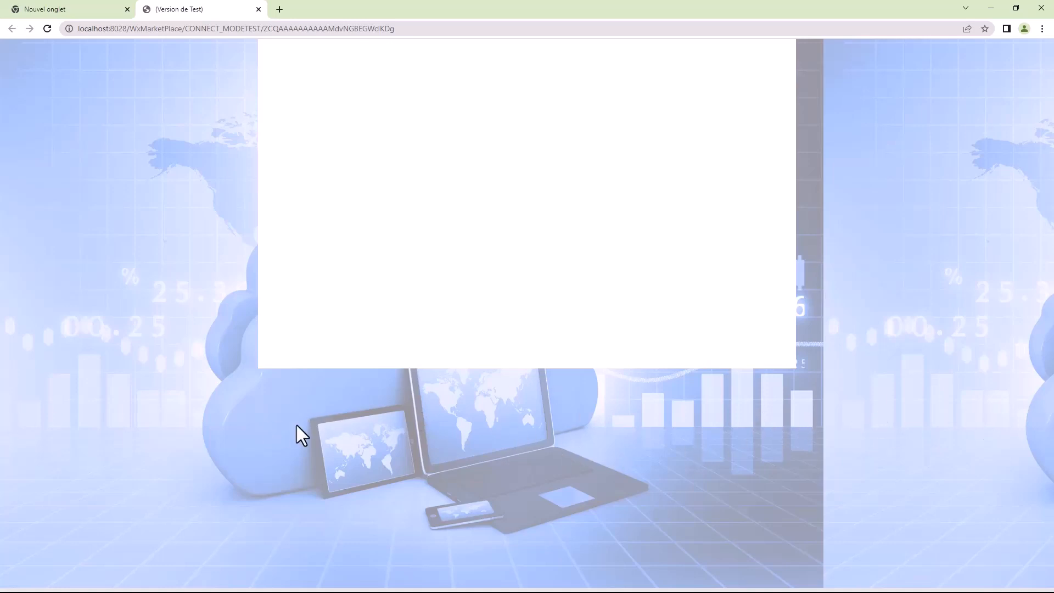
pyautogui.click(258, 9)
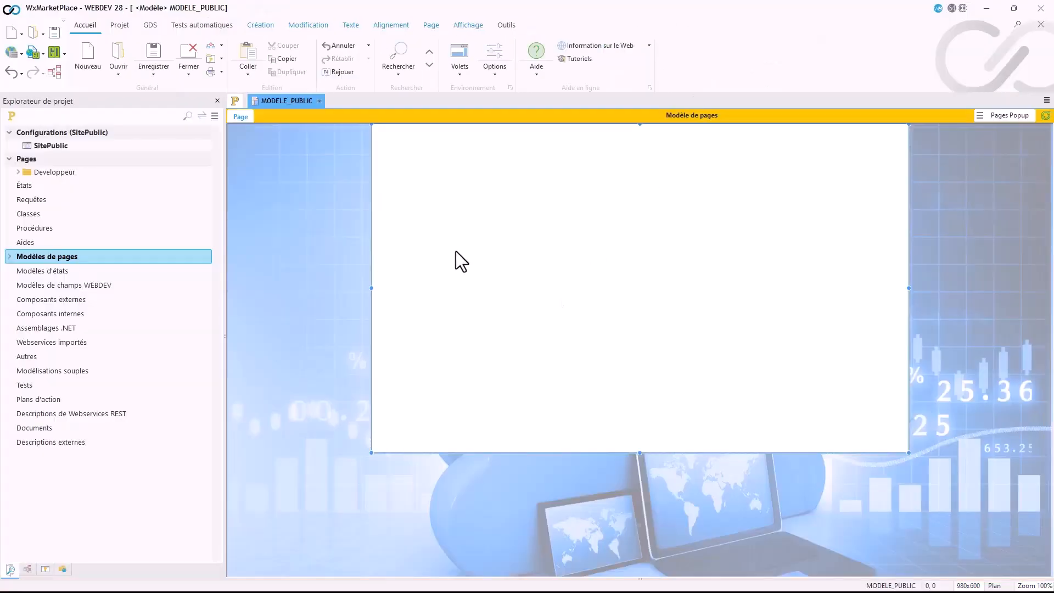
# Step: Reopen the page template's description and set the background image repetition to <Non défini>
pyautogui.doubleClick(279, 240)
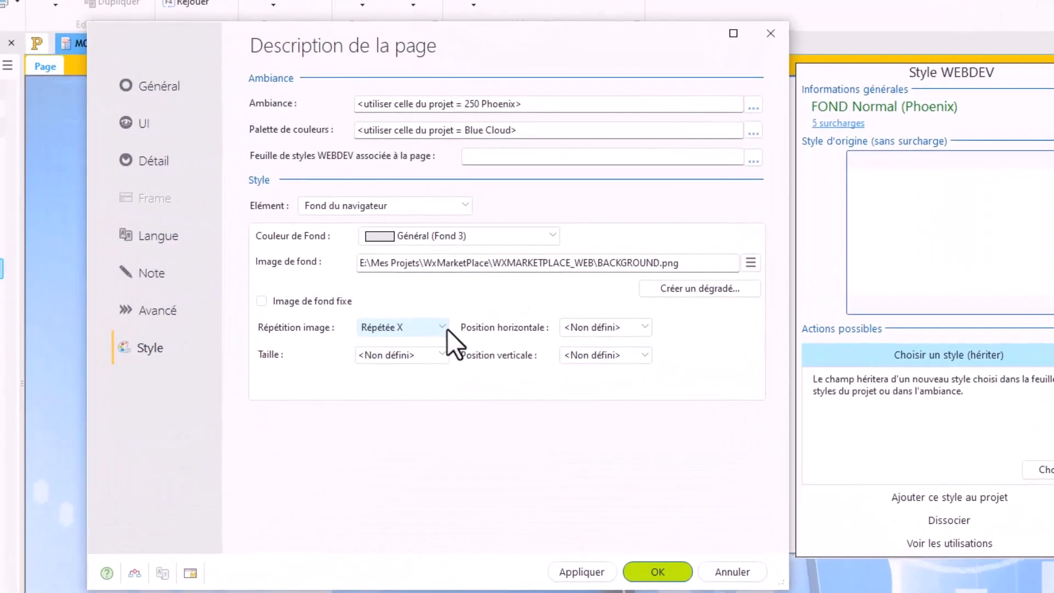
pyautogui.click(447, 329)
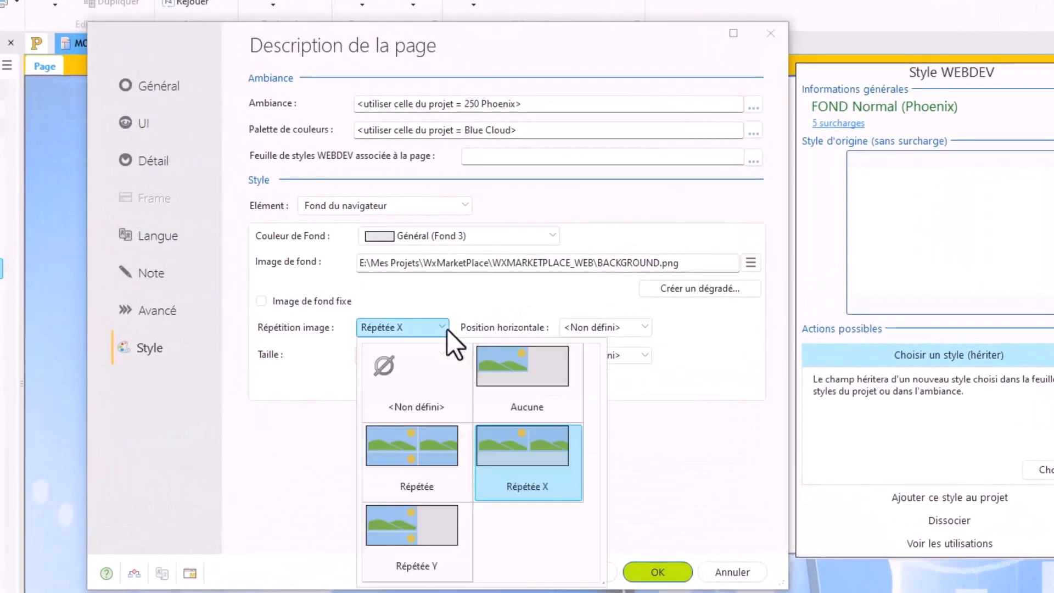
pyautogui.click(437, 369)
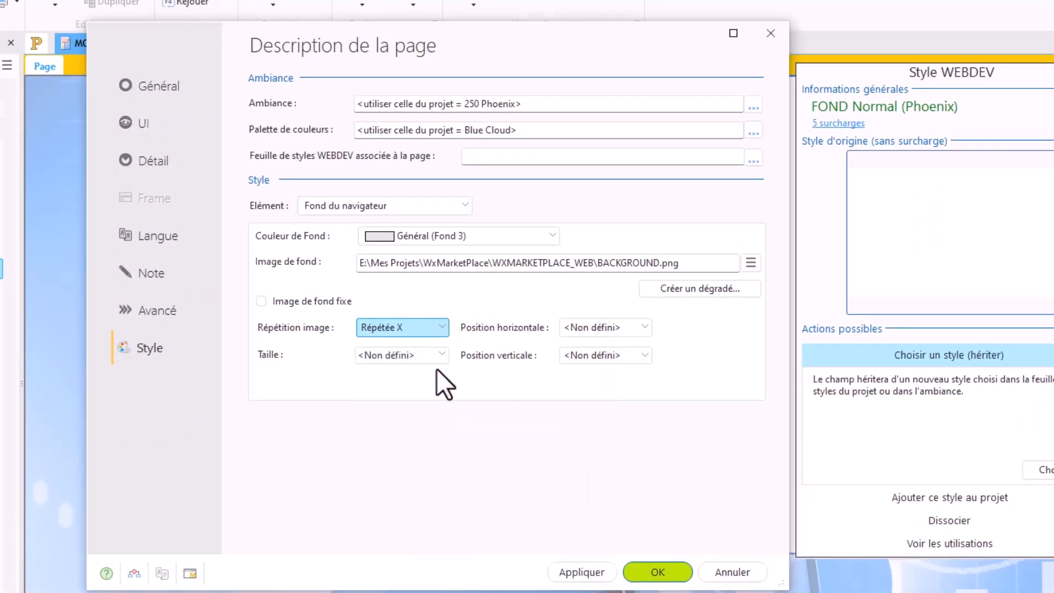
# Step: Set the background image's horizontal position to Centre and its vertical position to Haut
pyautogui.click(603, 330)
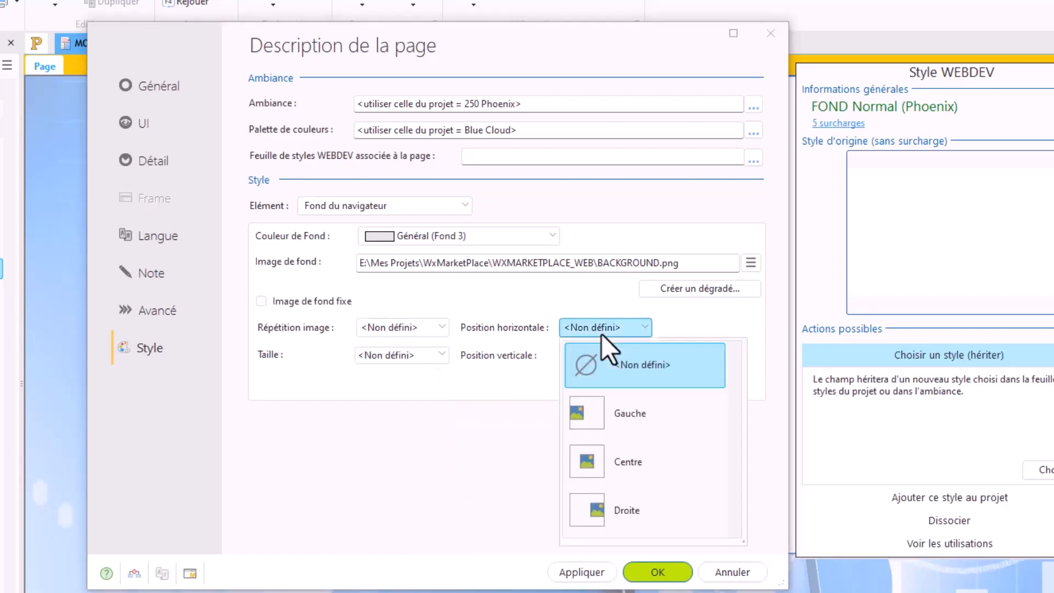
pyautogui.click(635, 467)
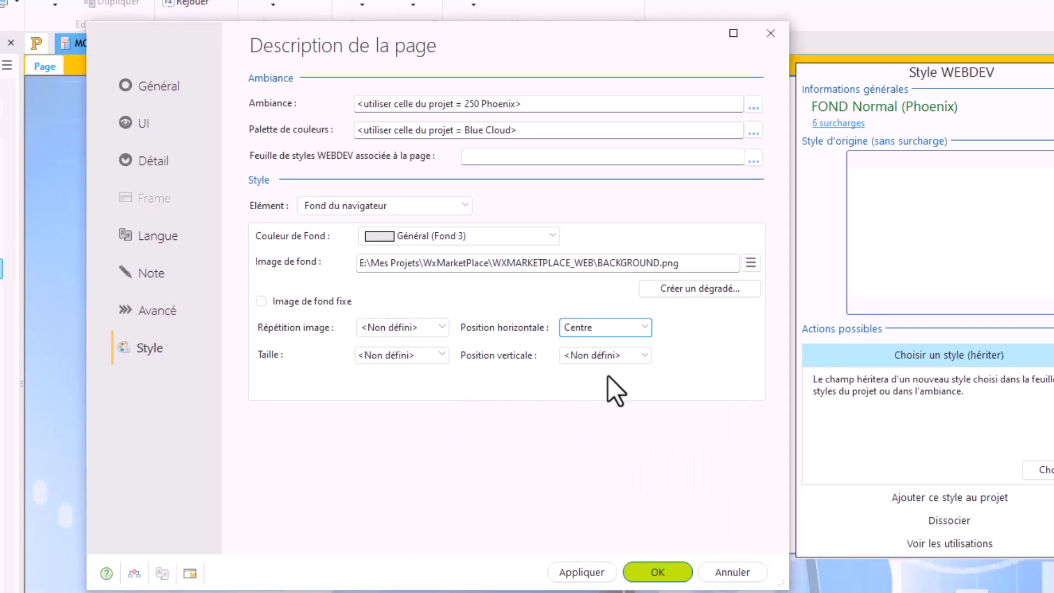
pyautogui.click(610, 356)
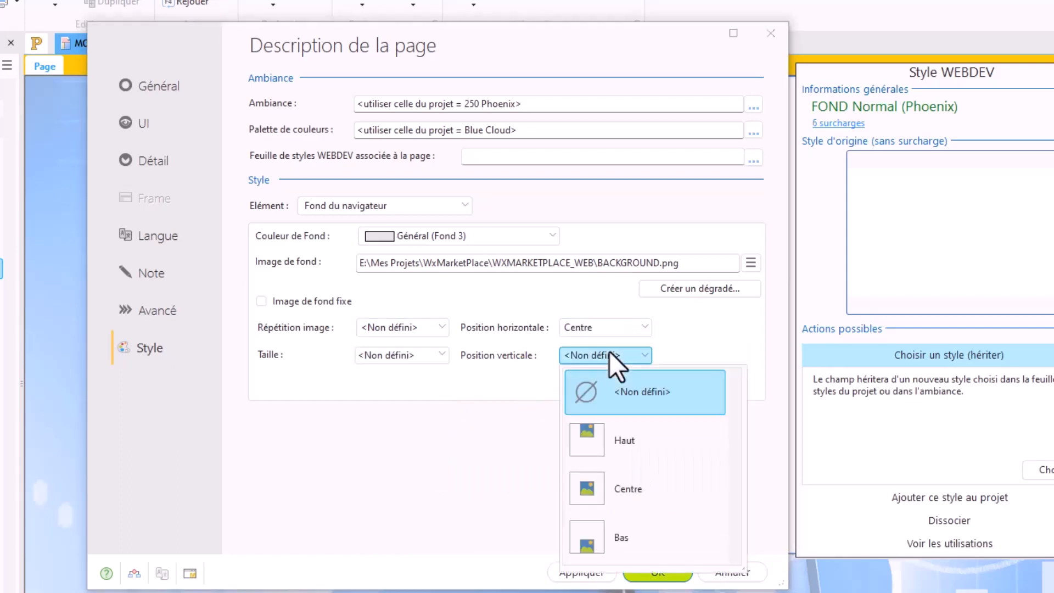
pyautogui.click(611, 438)
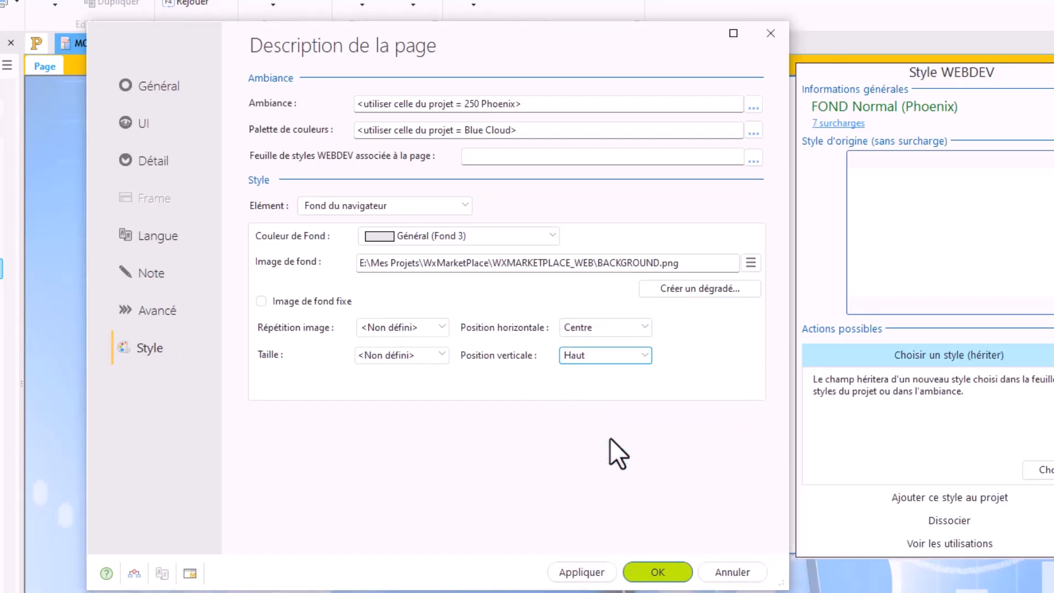
# Step: Set the background image size to Homothétique étendu (CSS cover) and validate the page description
pyautogui.click(421, 363)
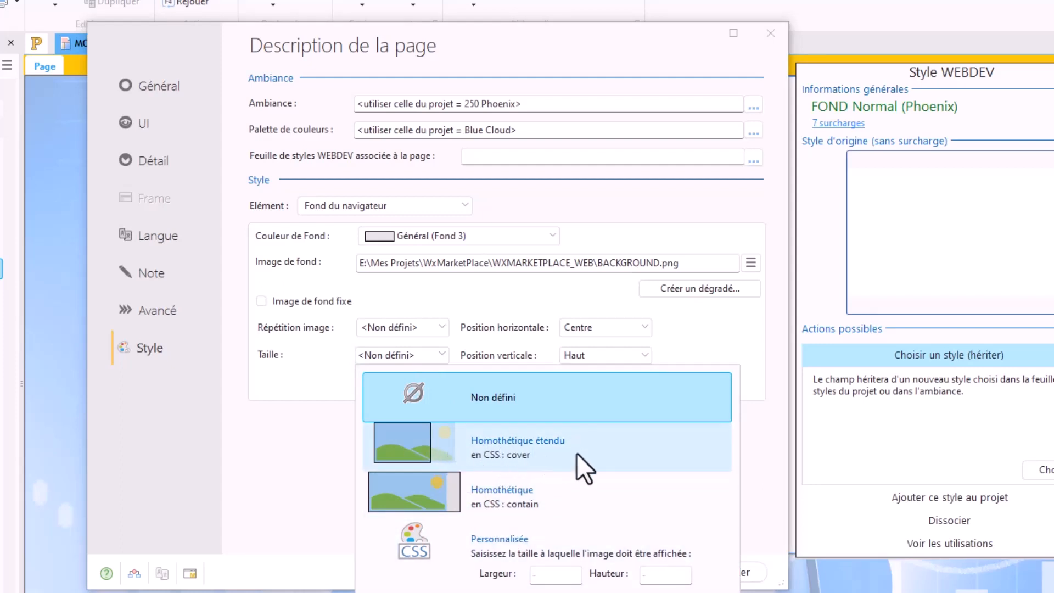
pyautogui.click(415, 443)
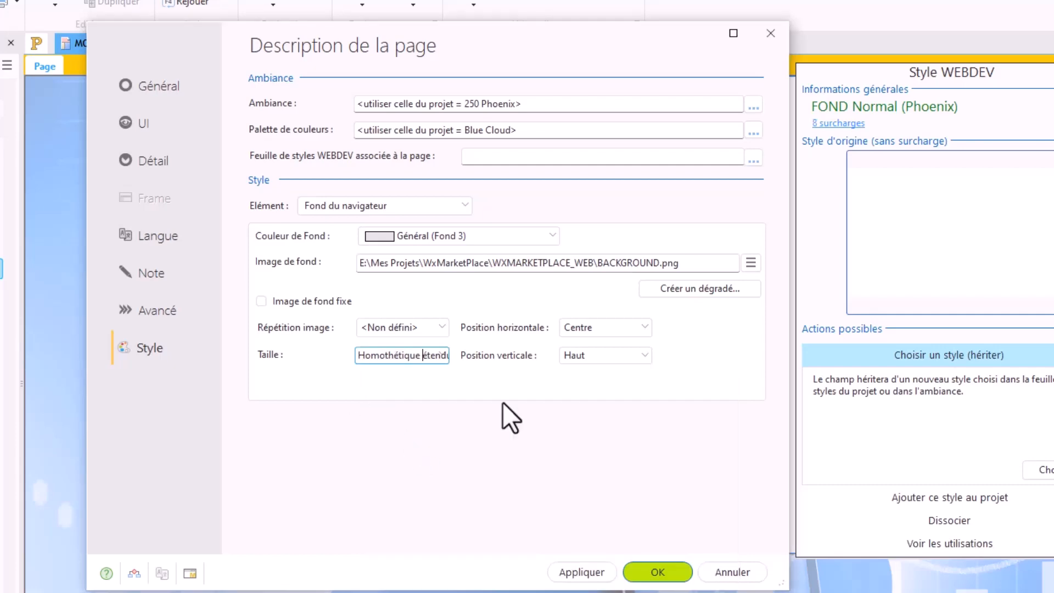
pyautogui.click(642, 571)
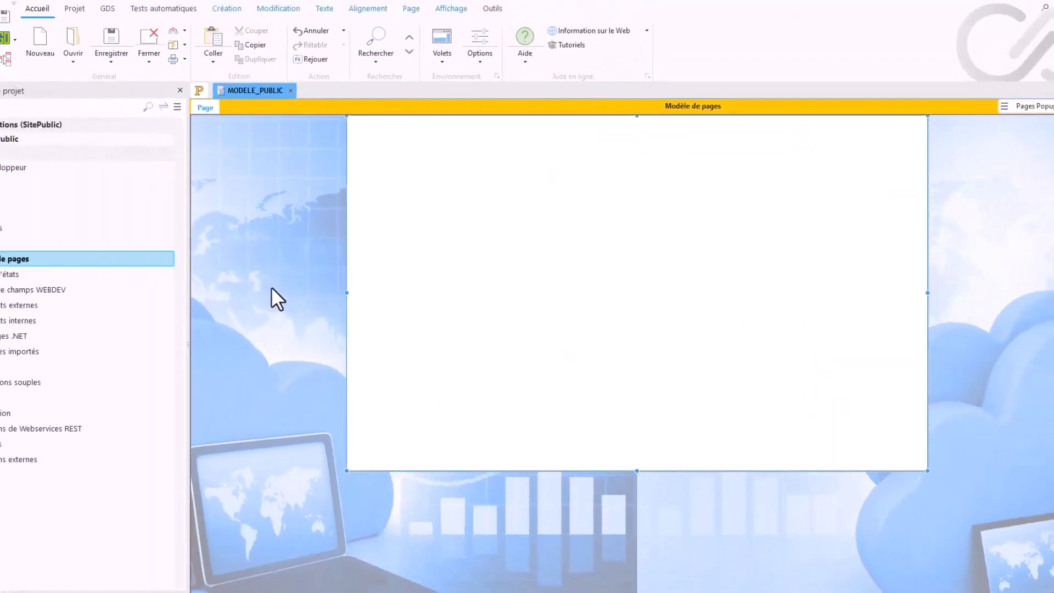
# Step: Run the project test, close its browser tab, and test the MODELE_PUBLIC page alone instead
pyautogui.click(55, 51)
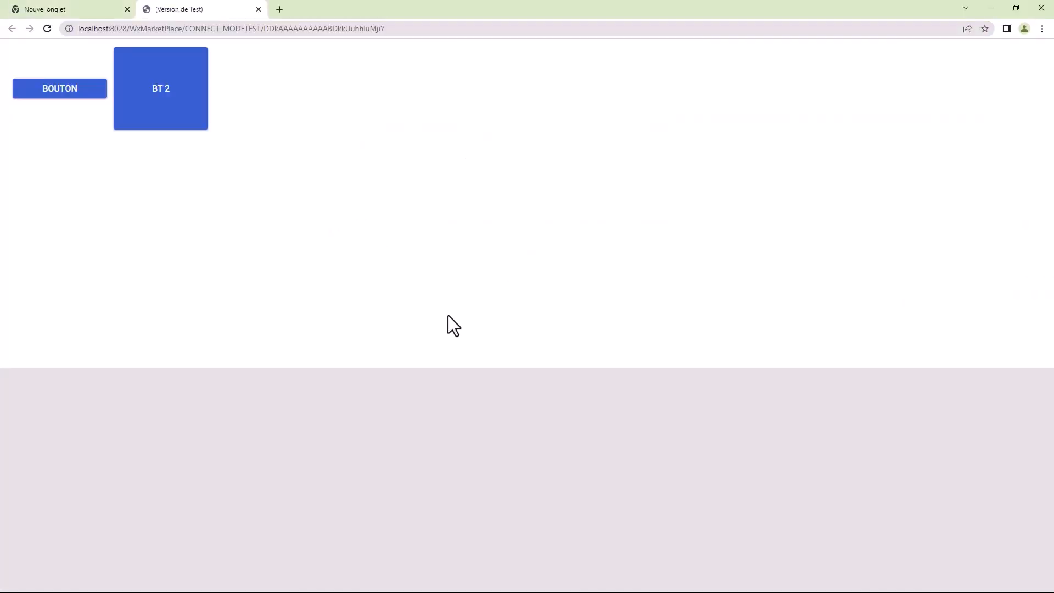
pyautogui.click(259, 9)
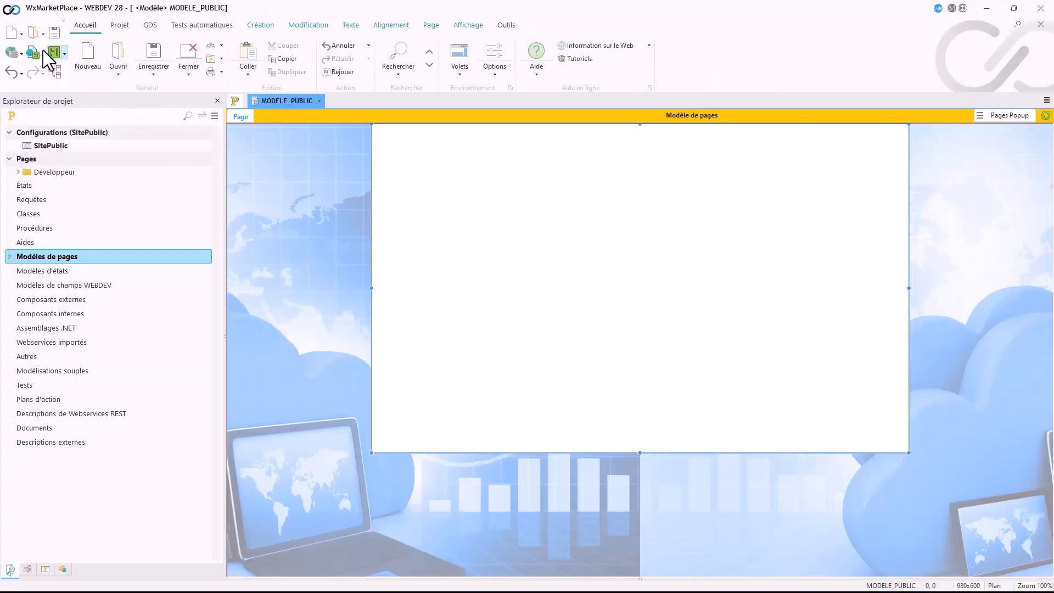
pyautogui.click(33, 52)
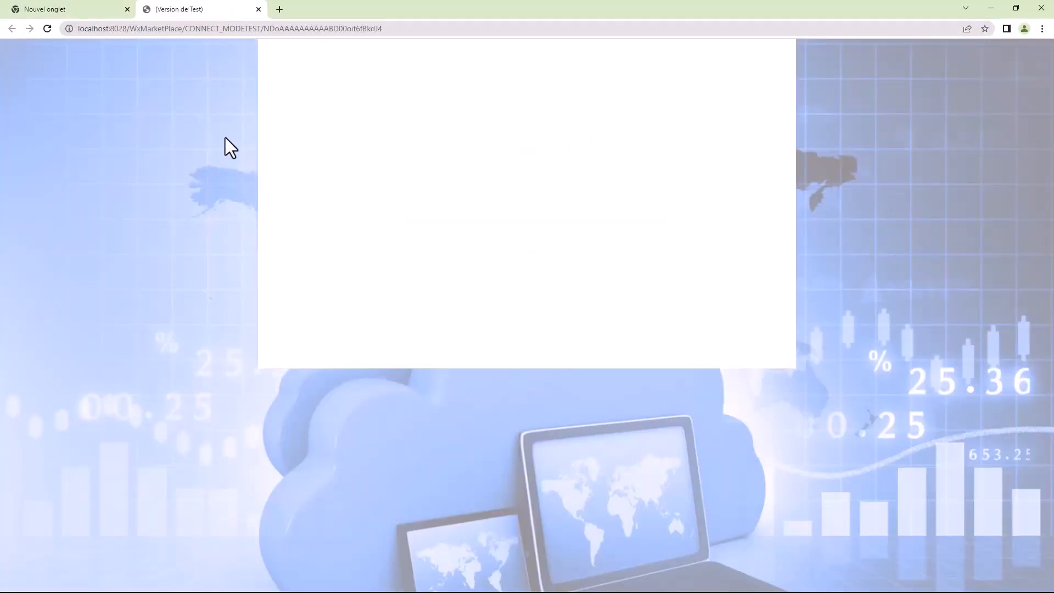
# Step: Restore the browser window, resize it to several widths and heights to check how the background adapts, and maximize it again
pyautogui.click(1016, 8)
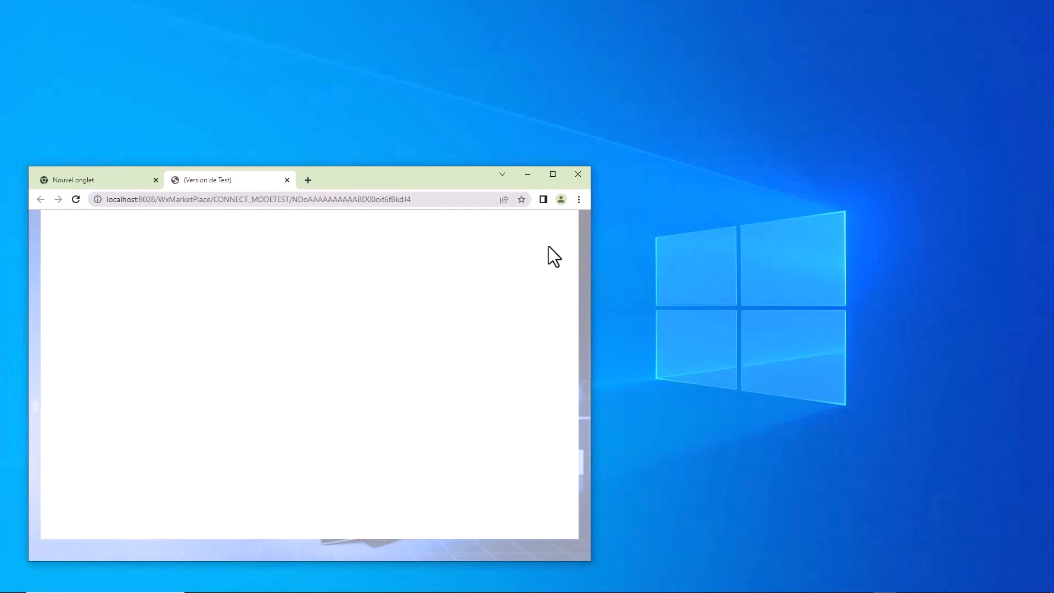
pyautogui.moveTo(437, 180); pyautogui.dragTo(459, 79)
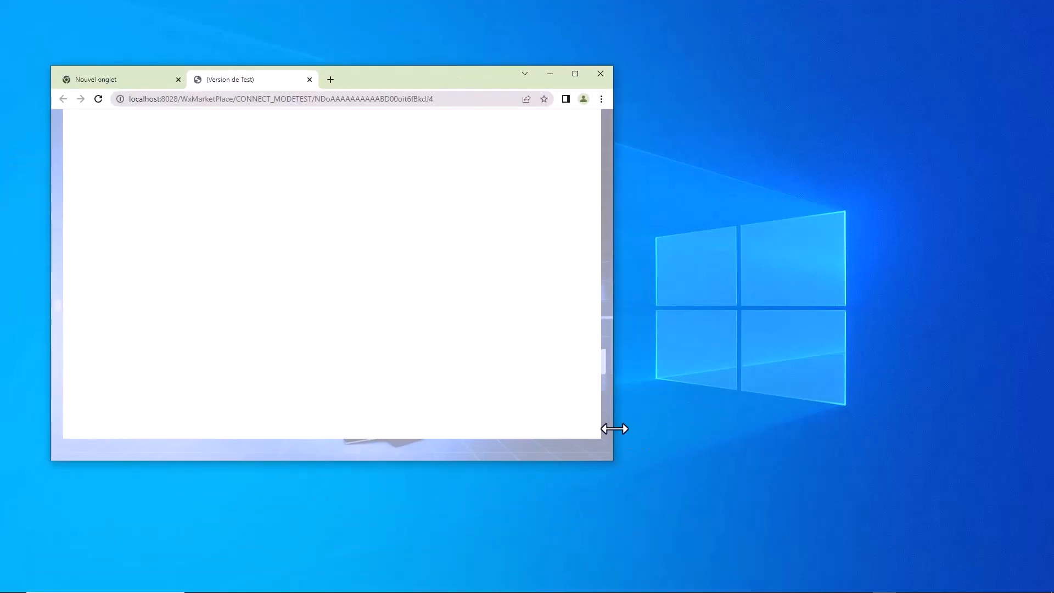
pyautogui.moveTo(614, 429); pyautogui.dragTo(925, 437)
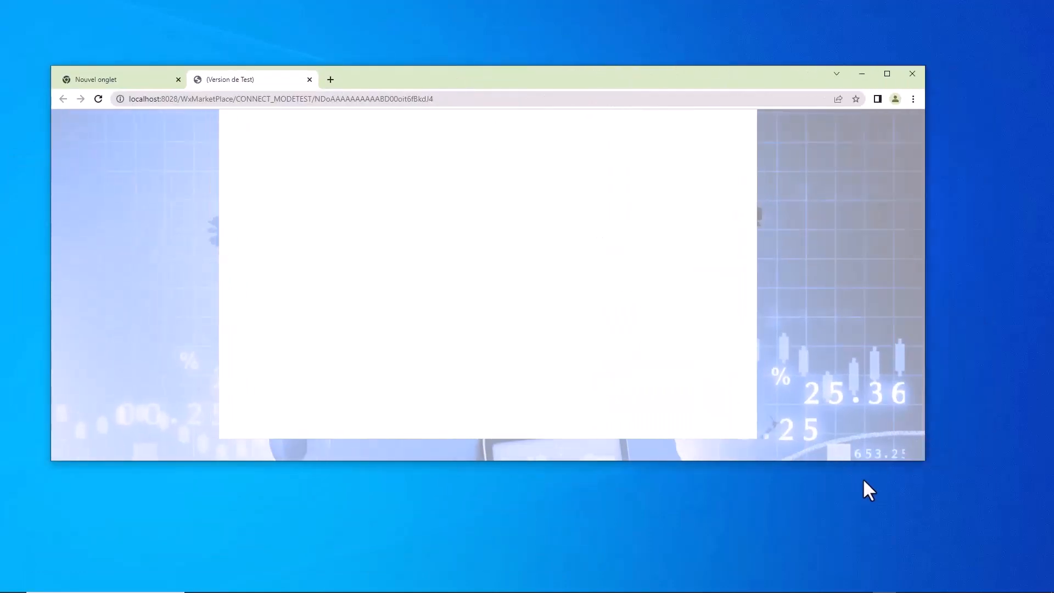
pyautogui.moveTo(866, 463); pyautogui.dragTo(864, 568)
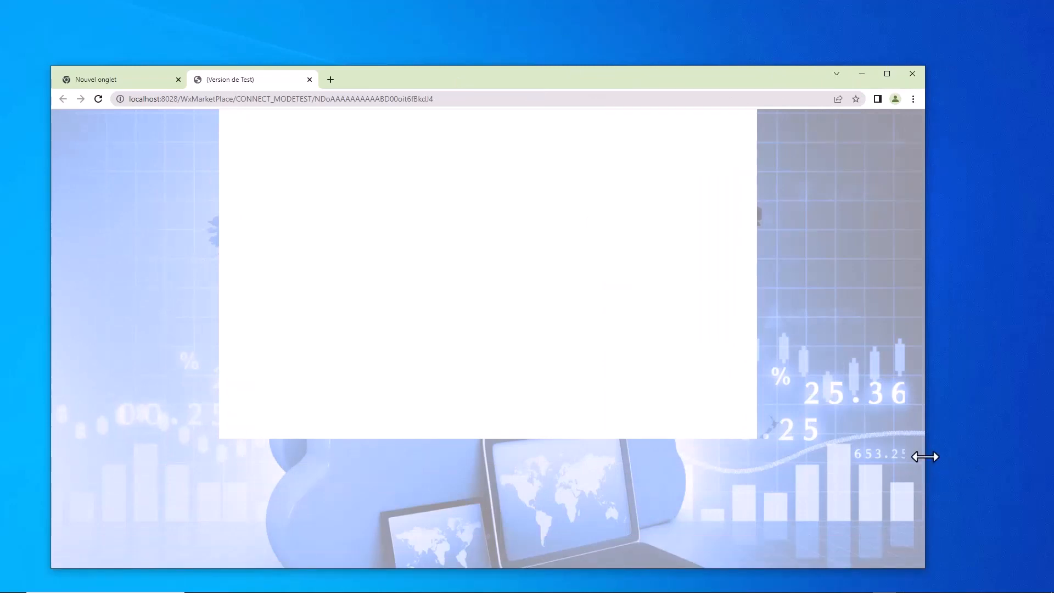
pyautogui.moveTo(923, 456); pyautogui.dragTo(951, 472)
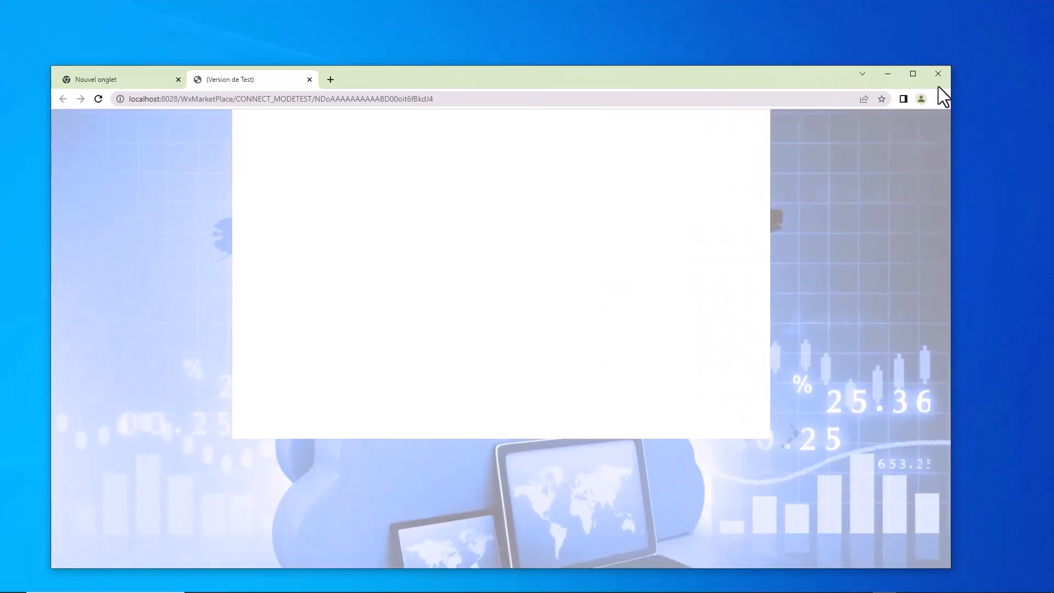
pyautogui.click(914, 77)
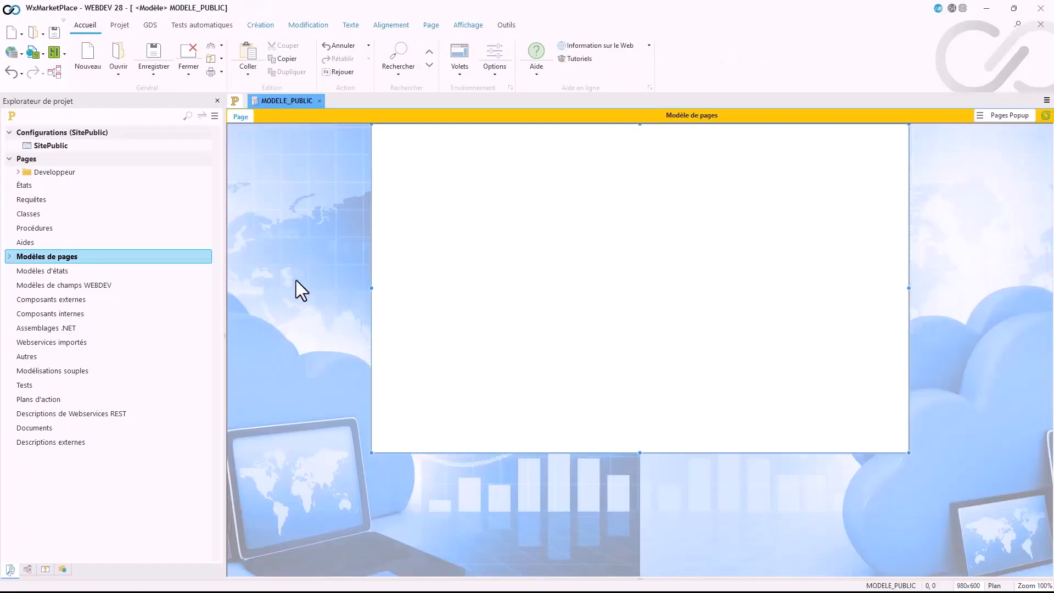
# Step: Reopen the MODELE_PUBLIC page description and examine the background image size choices, including cover, contain and custom width and height
pyautogui.doubleClick(295, 282)
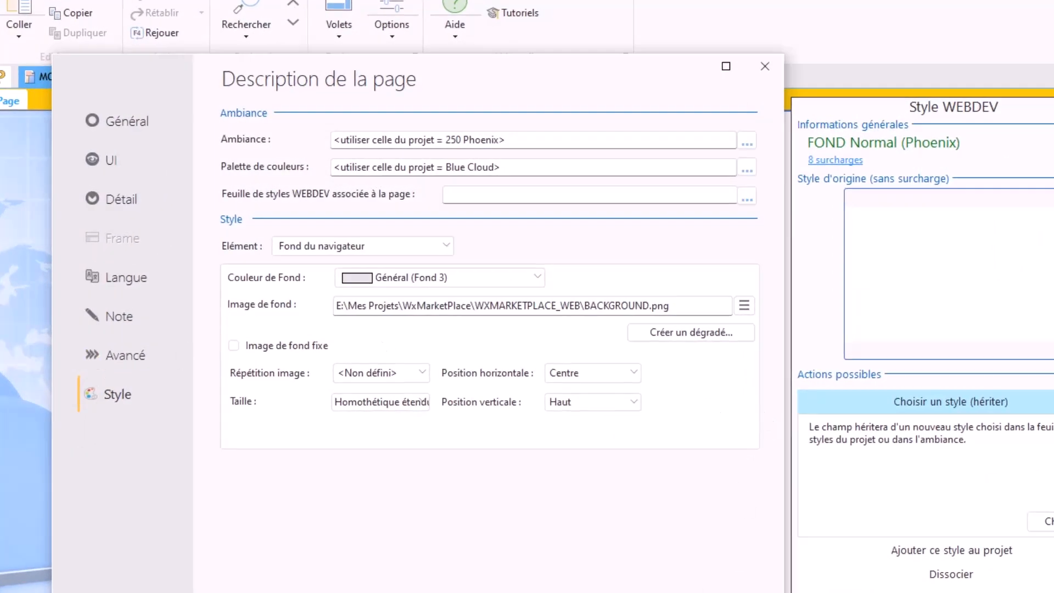
pyautogui.press('Escape')
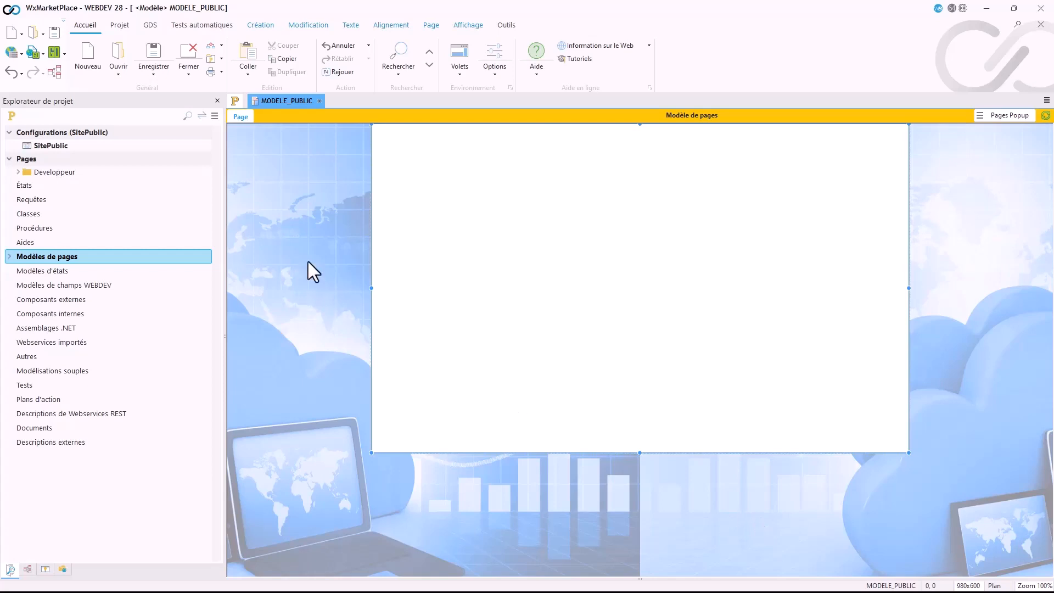
pyautogui.doubleClick(308, 204)
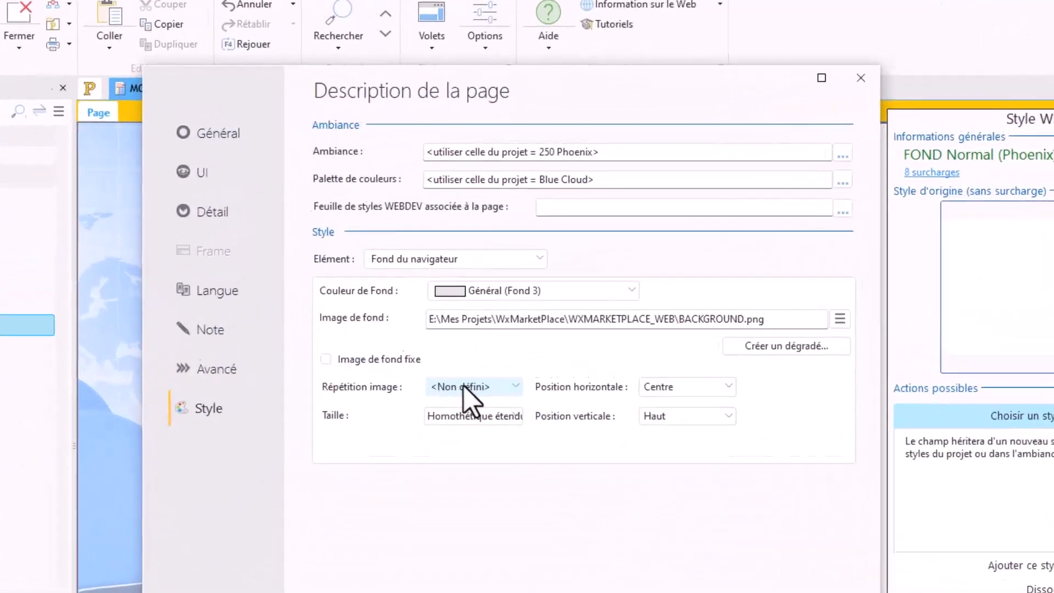
pyautogui.click(465, 418)
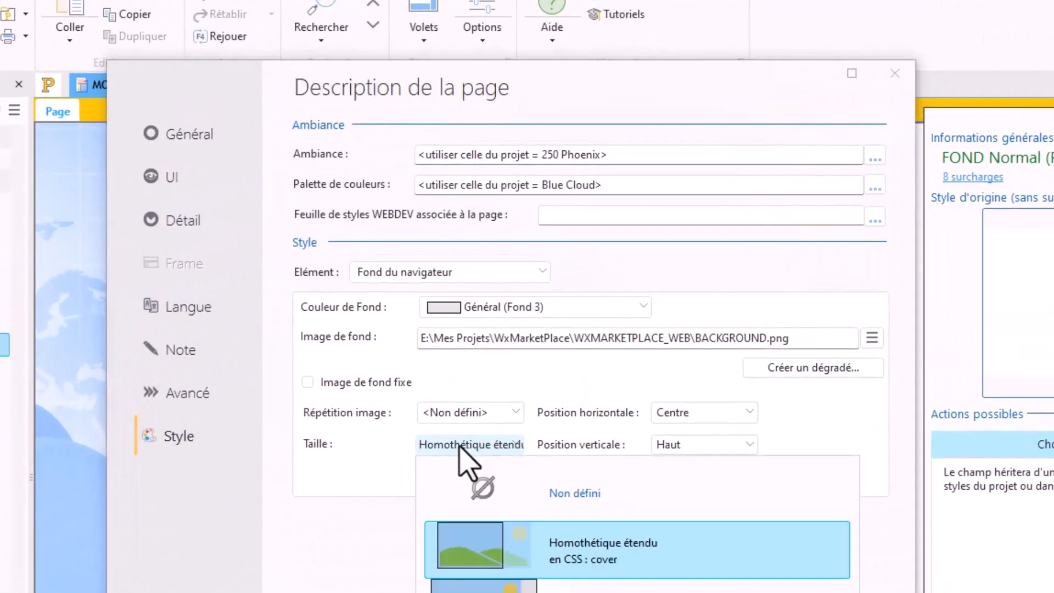
pyautogui.click(357, 539)
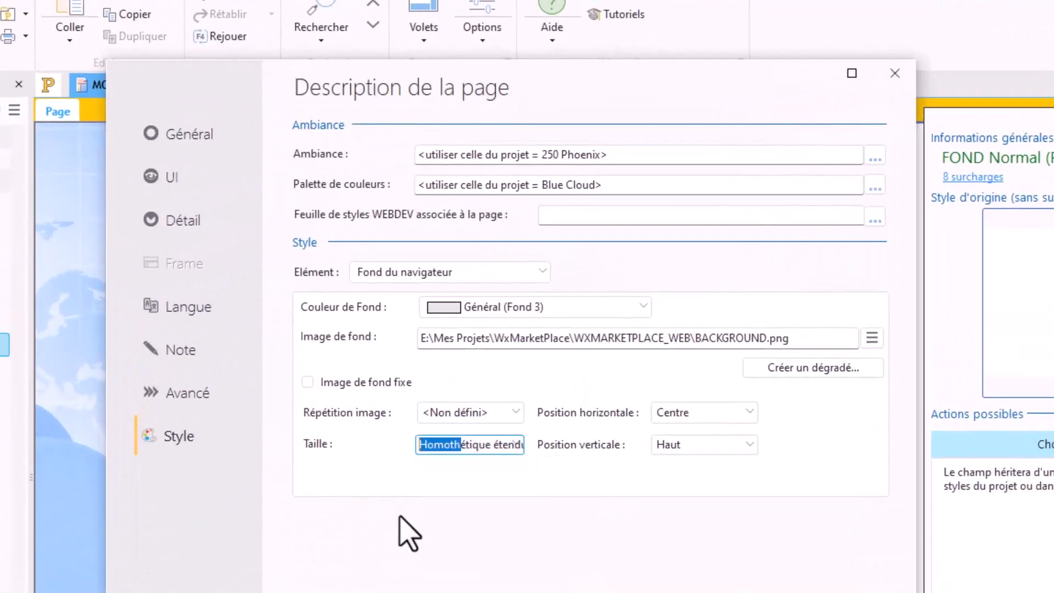
pyautogui.click(511, 419)
pyautogui.click(512, 420)
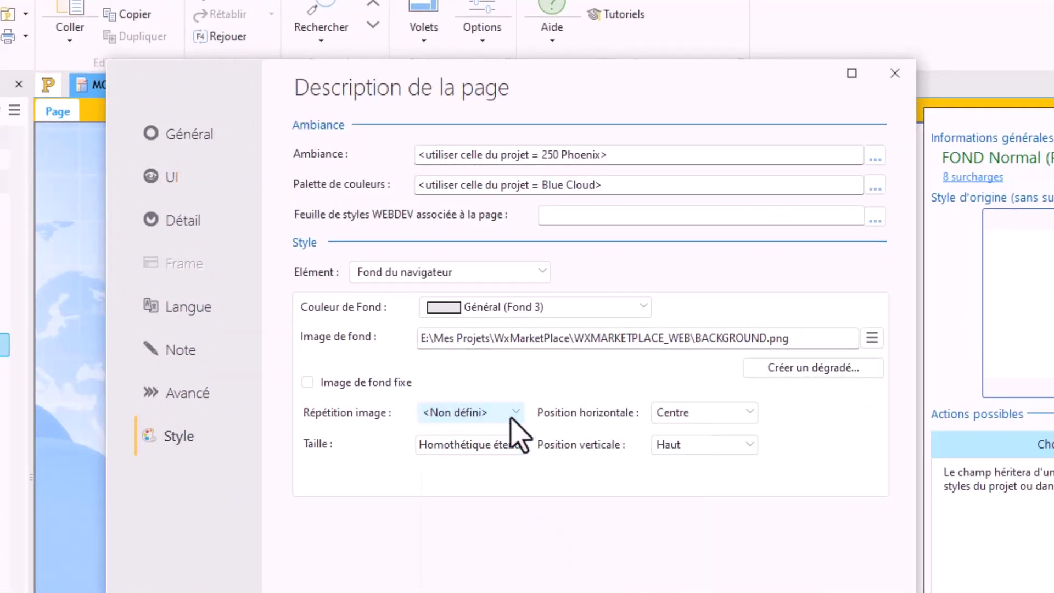
pyautogui.click(497, 443)
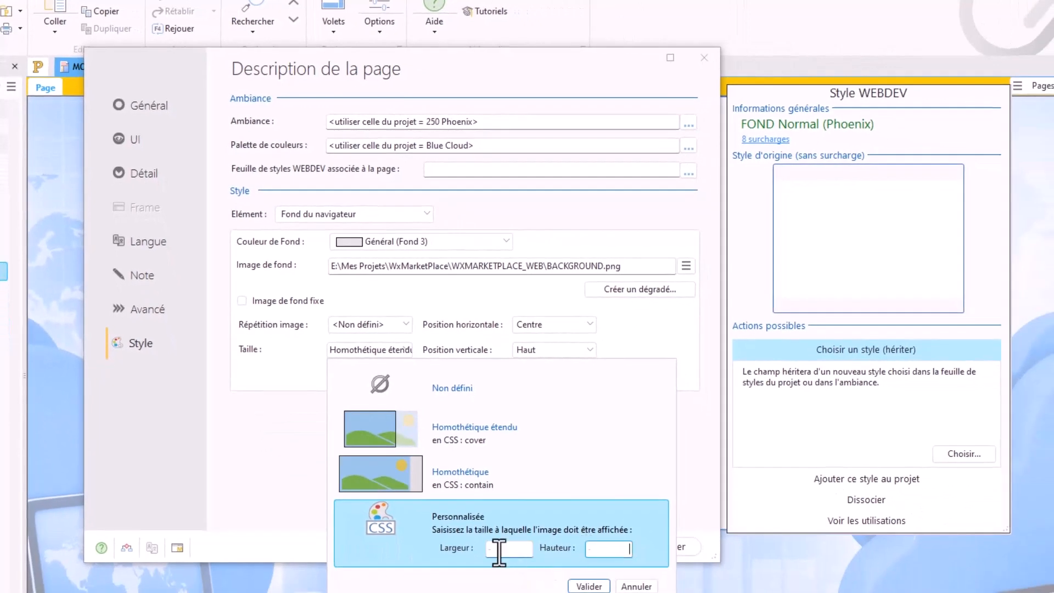
pyautogui.click(500, 550)
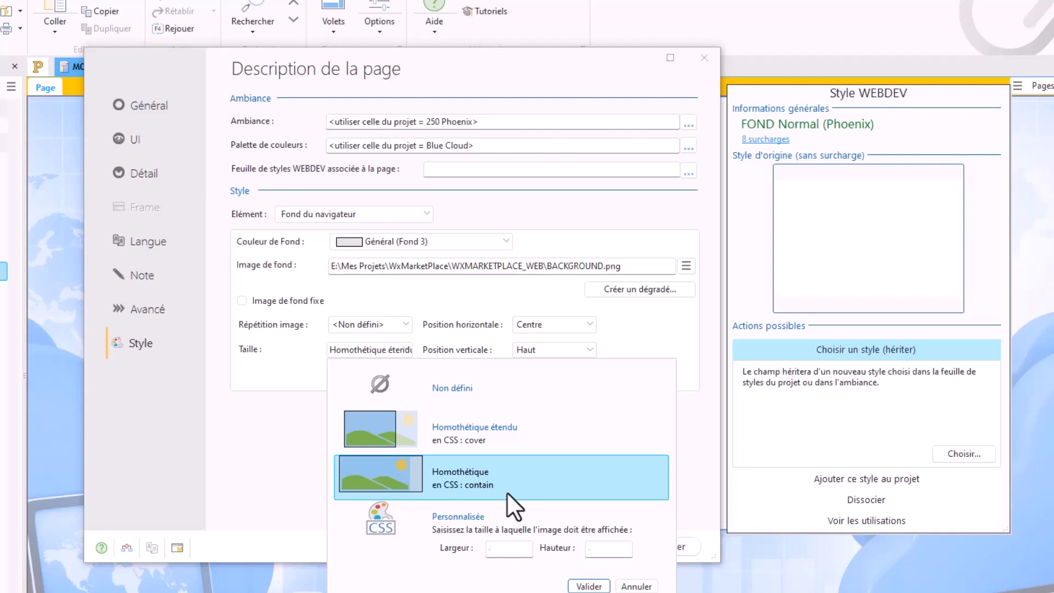
pyautogui.click(365, 471)
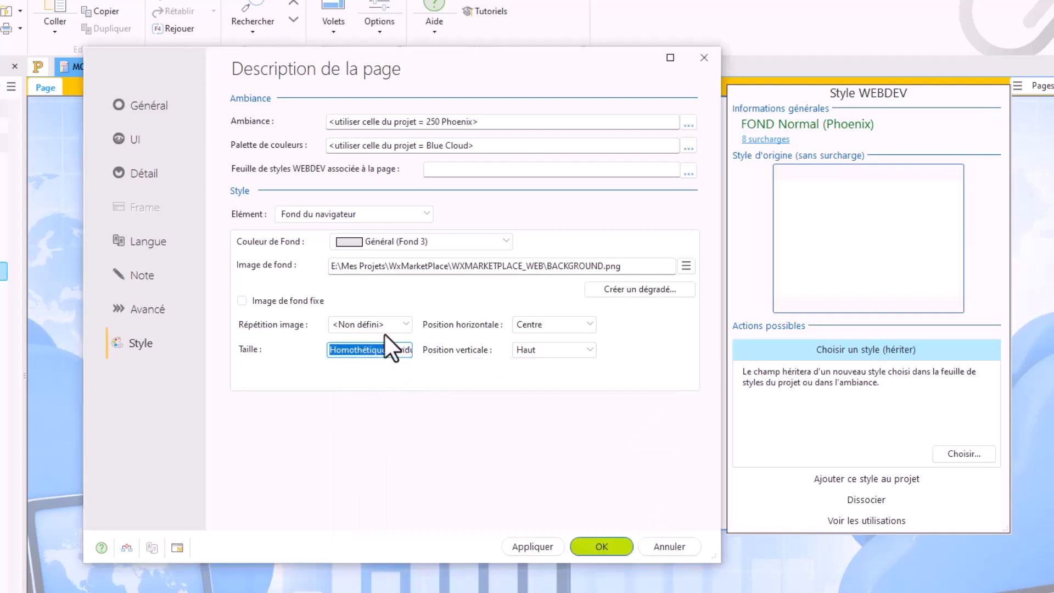
# Step: Switch the Image de fond fixe option on and off again, and validate the page description
pyautogui.click(288, 304)
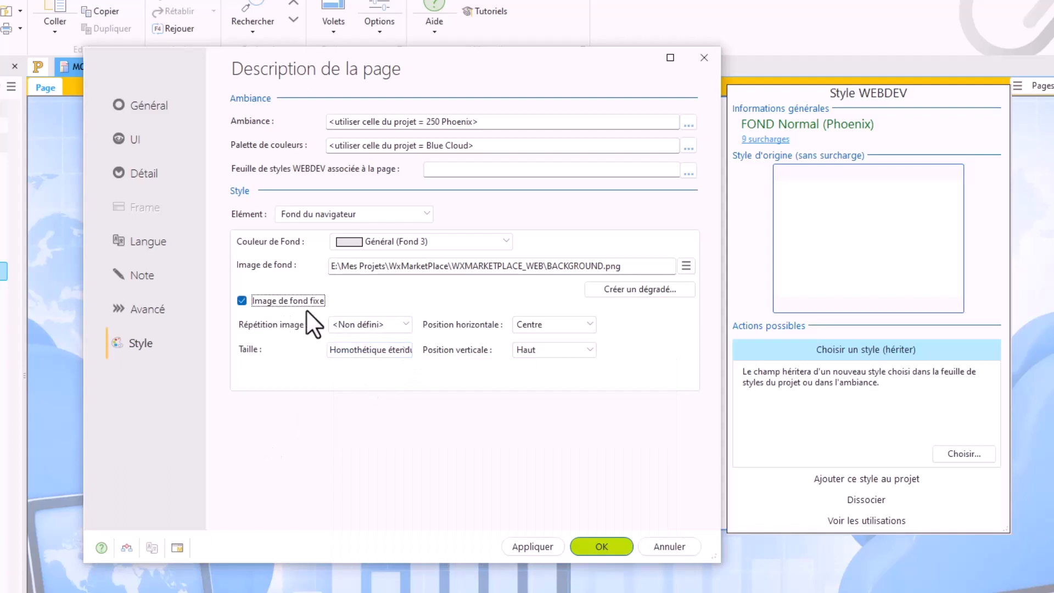
pyautogui.click(279, 307)
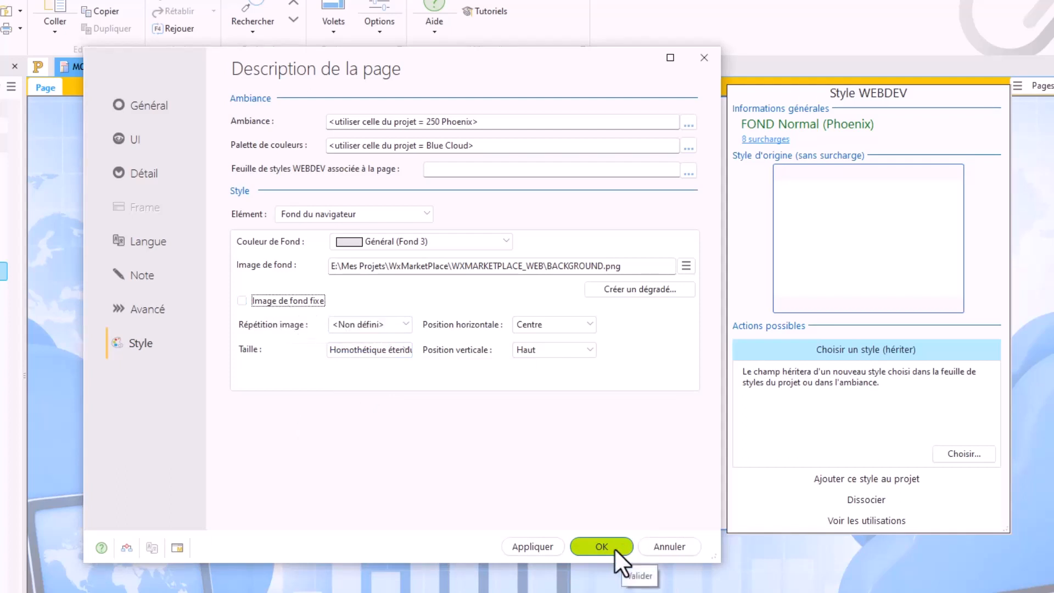
pyautogui.click(610, 547)
# Step: Lengthen the page template to a height of about 1003 px, test it in the browser and close the test tab
pyautogui.moveTo(569, 529); pyautogui.dragTo(551, 592)
pyautogui.scroll(-8, 517, 456)
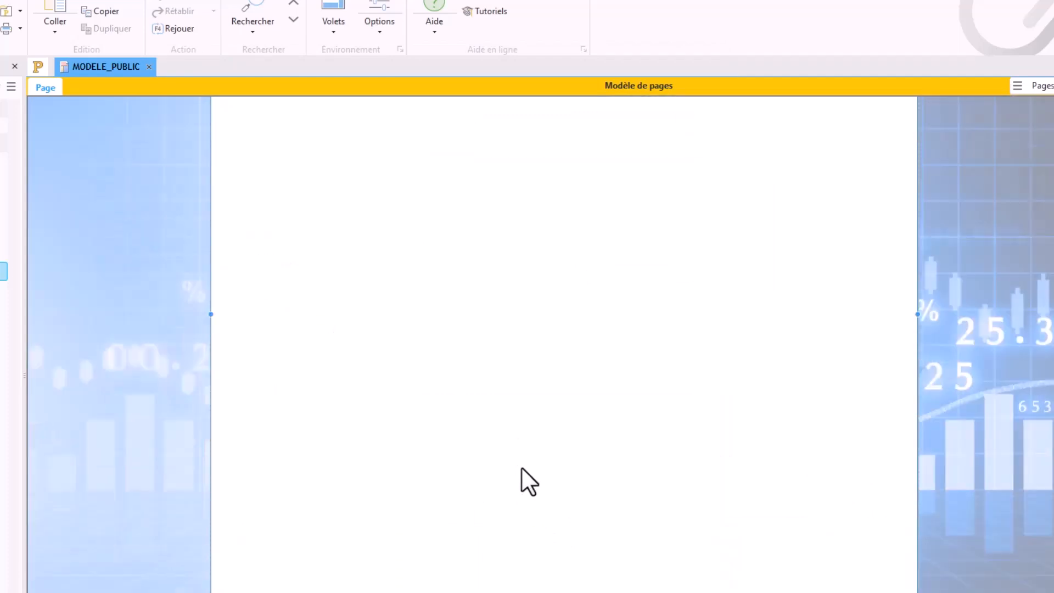
pyautogui.moveTo(543, 590); pyautogui.dragTo(541, 591)
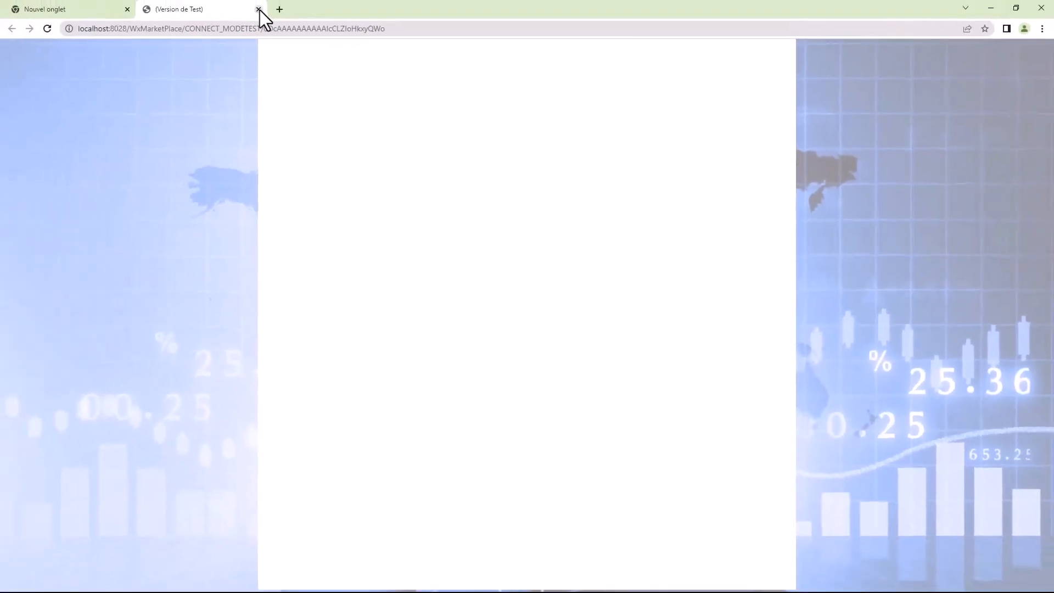
pyautogui.click(259, 9)
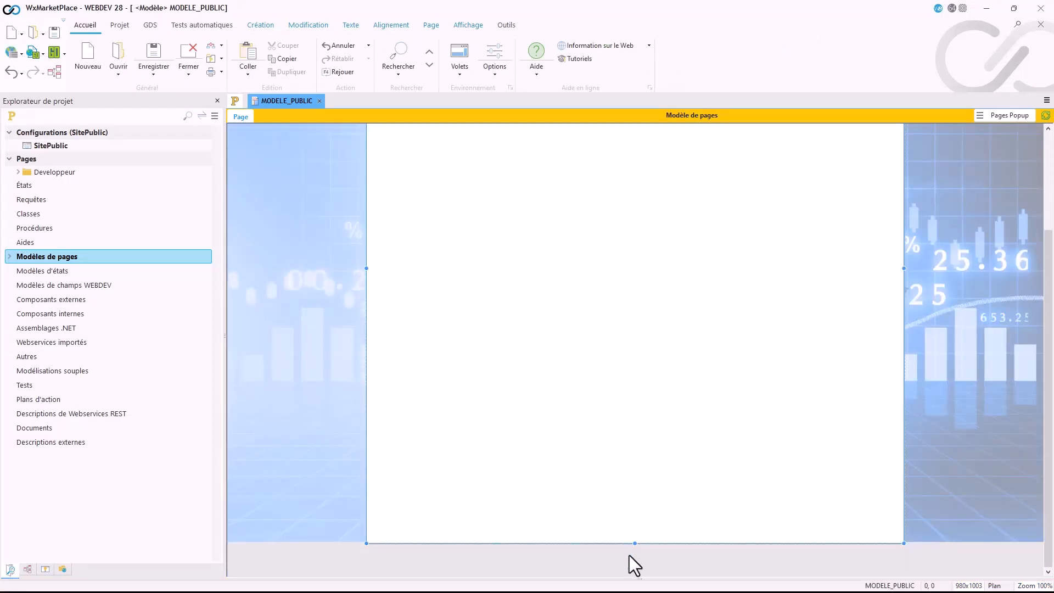
# Step: Extend the page height to about 1178 px, test the page while scrolling to check the background, and close the test tab
pyautogui.moveTo(636, 545); pyautogui.dragTo(634, 575)
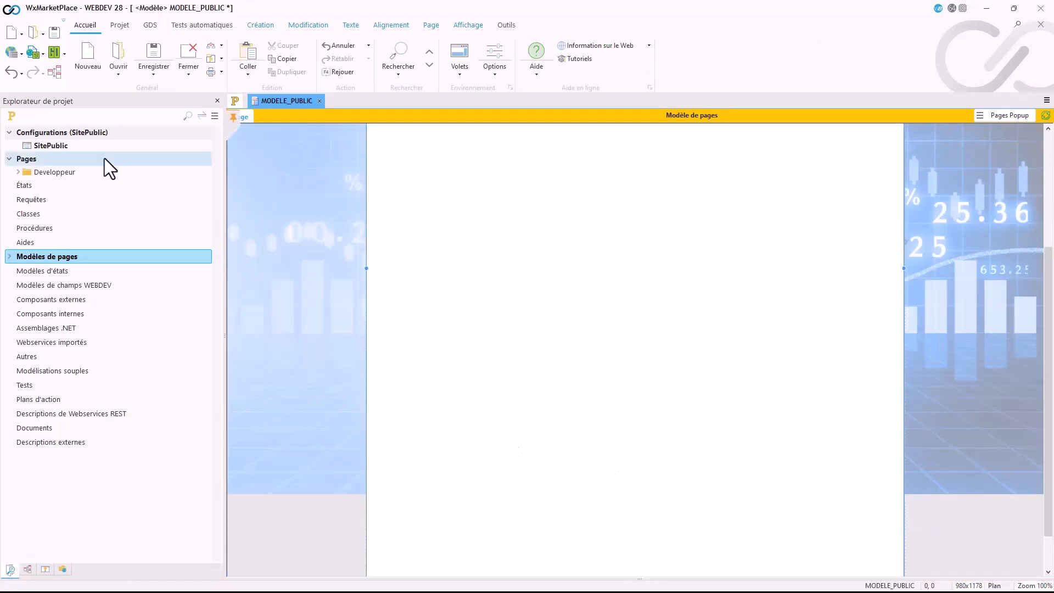
pyautogui.click(12, 55)
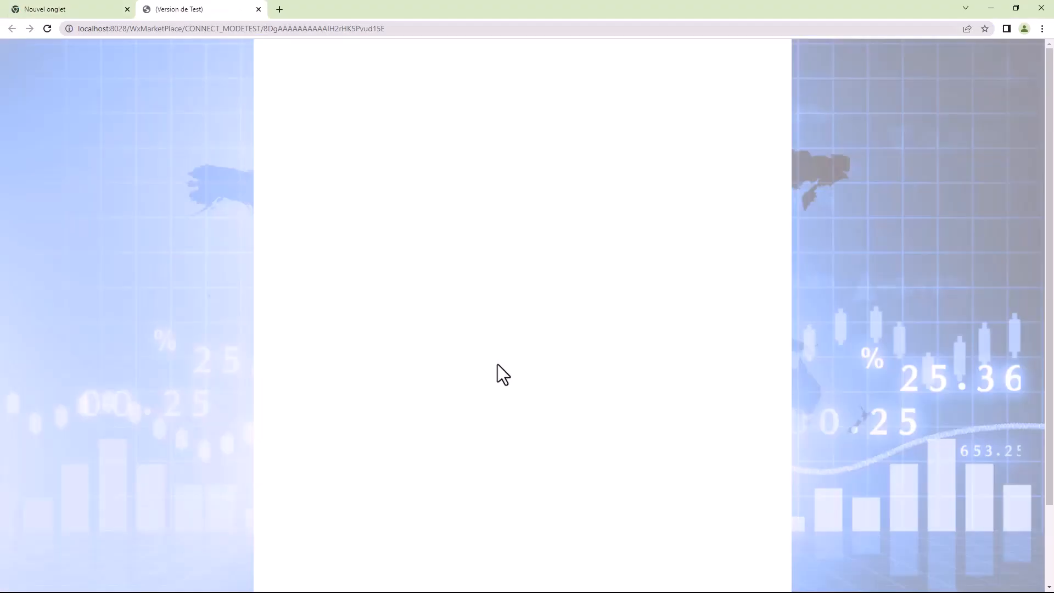
pyautogui.scroll(-2, 498, 364)
pyautogui.scroll(2, 498, 364)
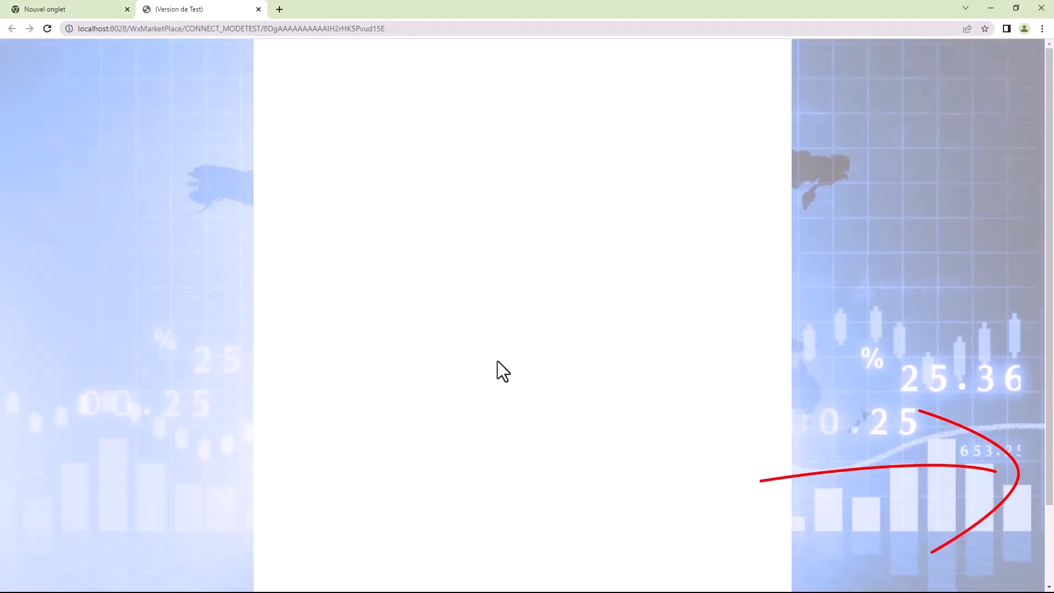
pyautogui.scroll(-2, 498, 362)
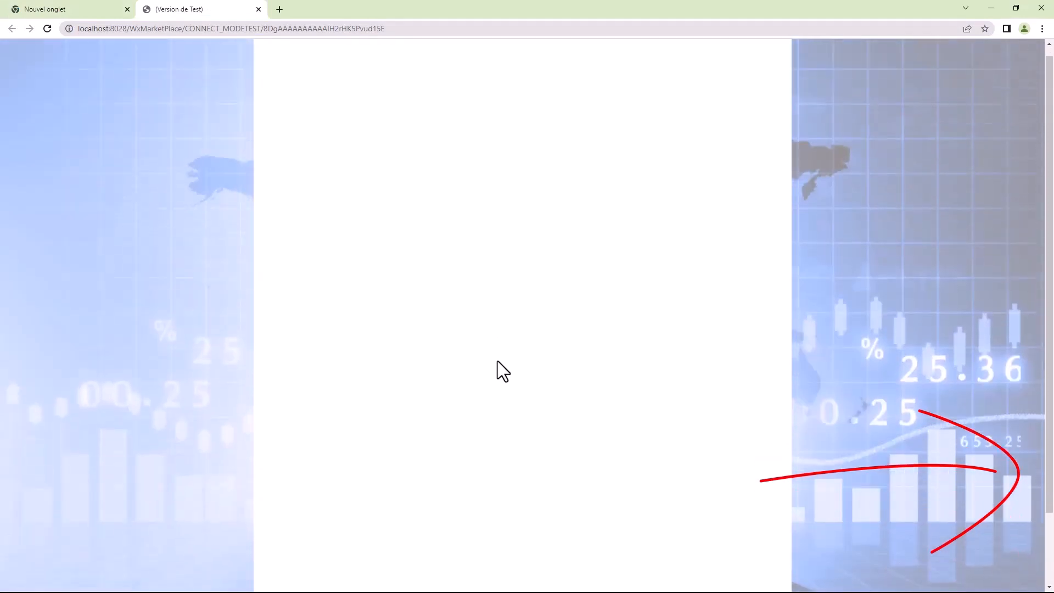
pyautogui.scroll(2, 498, 360)
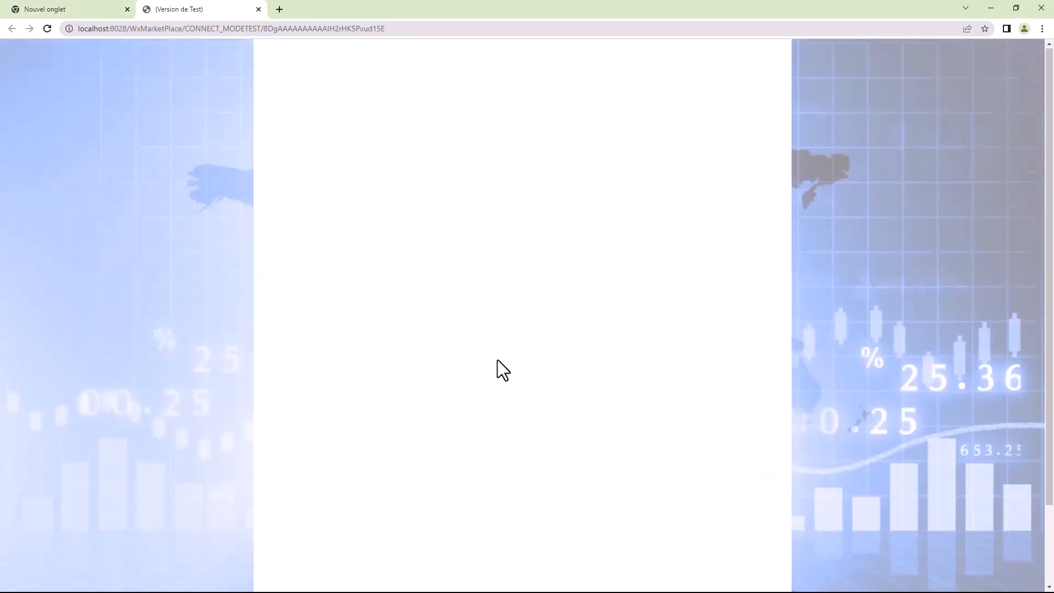
pyautogui.scroll(-2, 497, 360)
pyautogui.scroll(2, 484, 341)
pyautogui.click(258, 9)
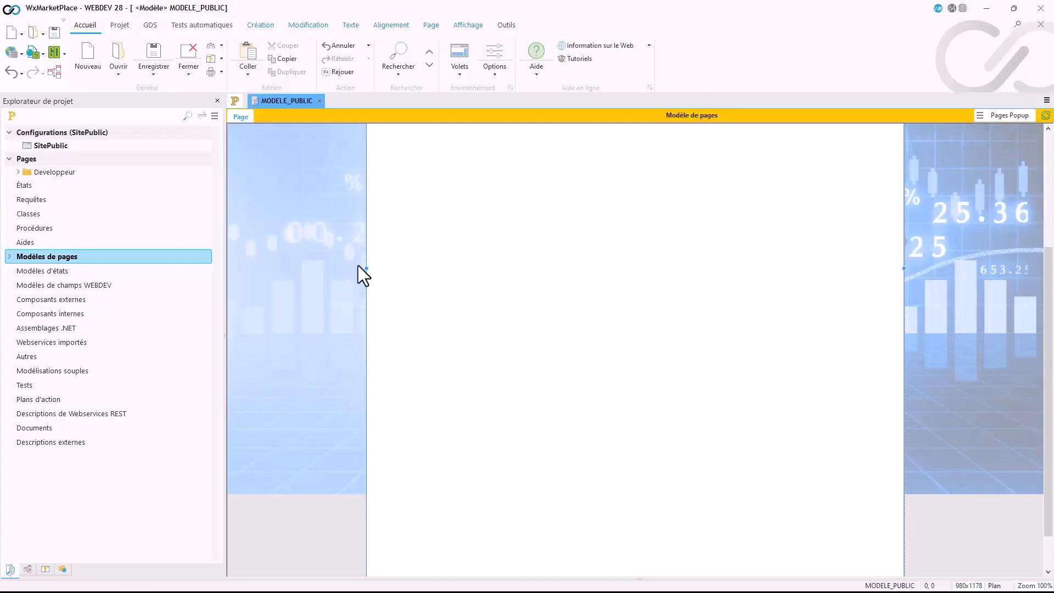
# Step: Enable Image de fond fixe for the browser background, validate, then test the page and close the test tab
pyautogui.doubleClick(341, 292)
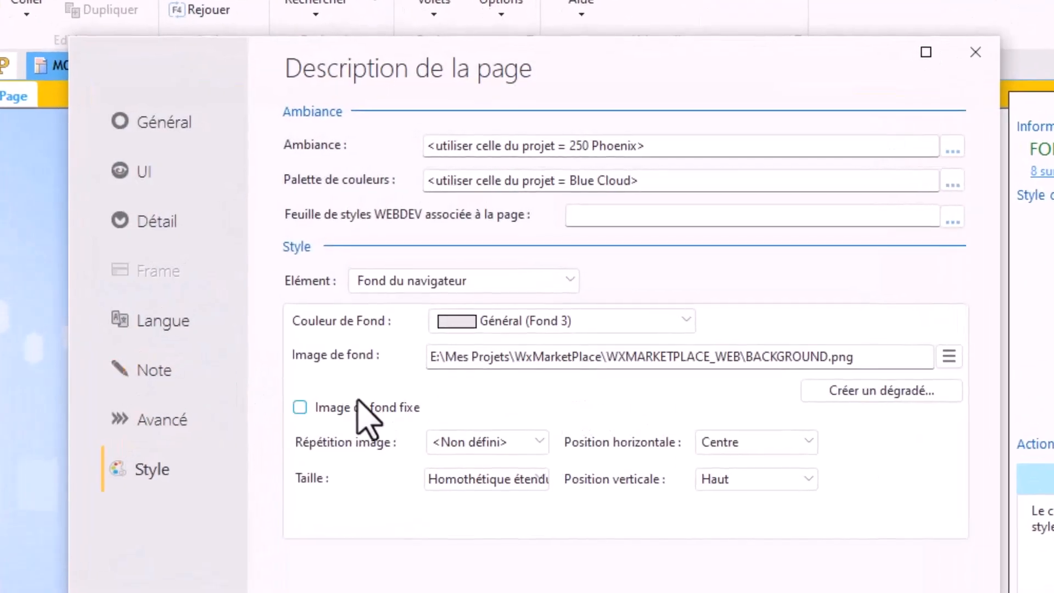
pyautogui.click(404, 277)
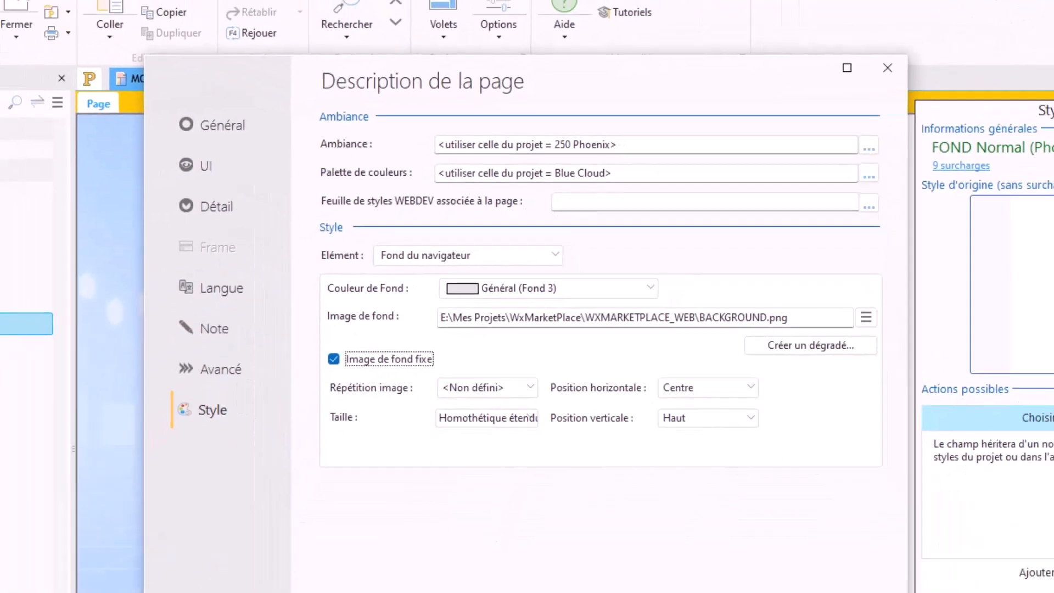
pyautogui.click(599, 451)
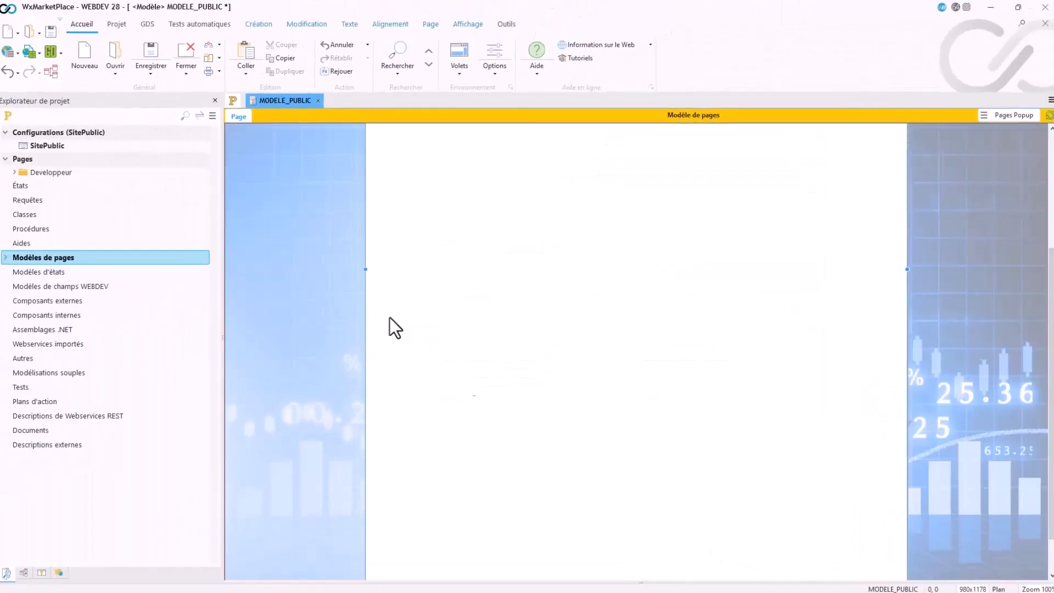
pyautogui.click(30, 52)
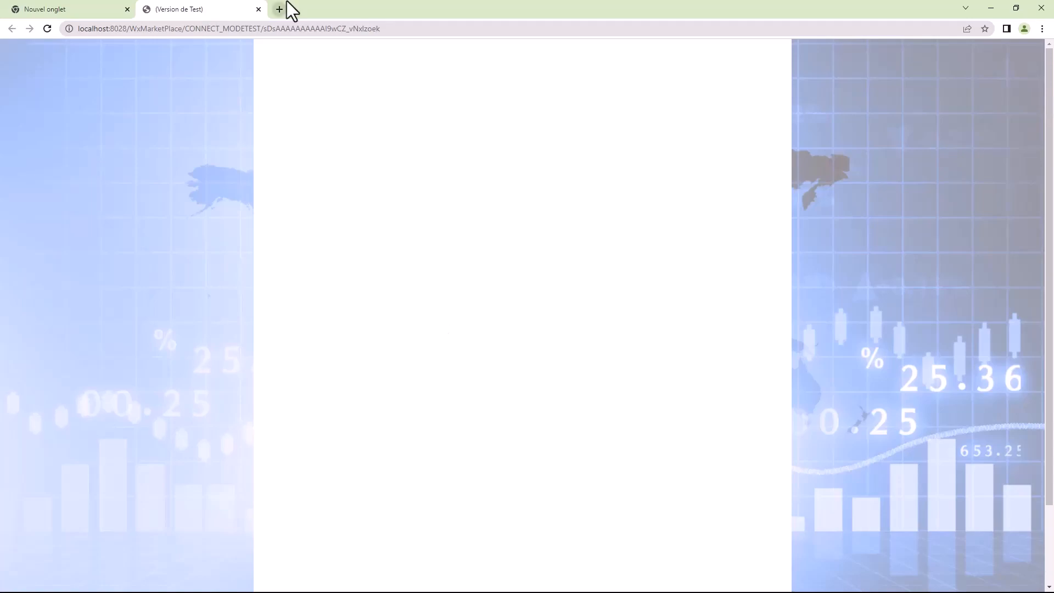
pyautogui.click(258, 9)
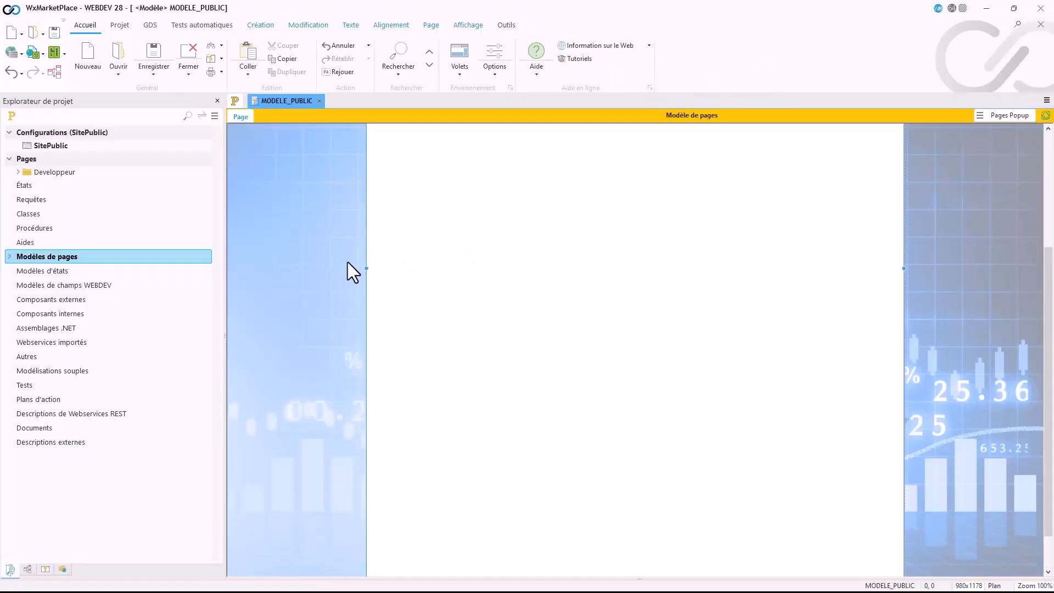
# Step: Review the background colour palette and the list of styleable elements in the page description, and close it
pyautogui.doubleClick(348, 262)
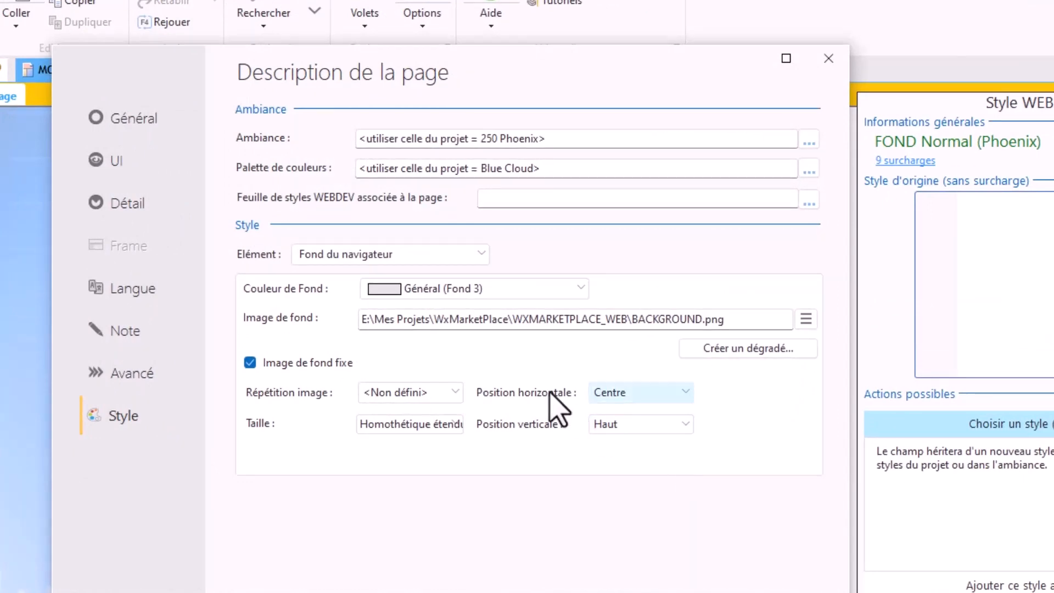
pyautogui.click(501, 292)
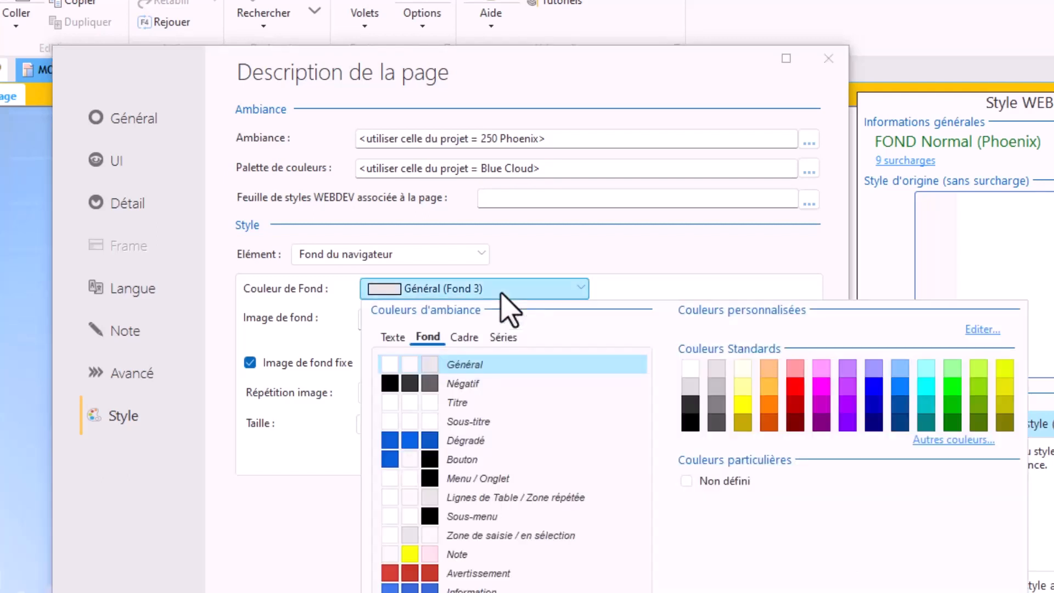
pyautogui.click(502, 294)
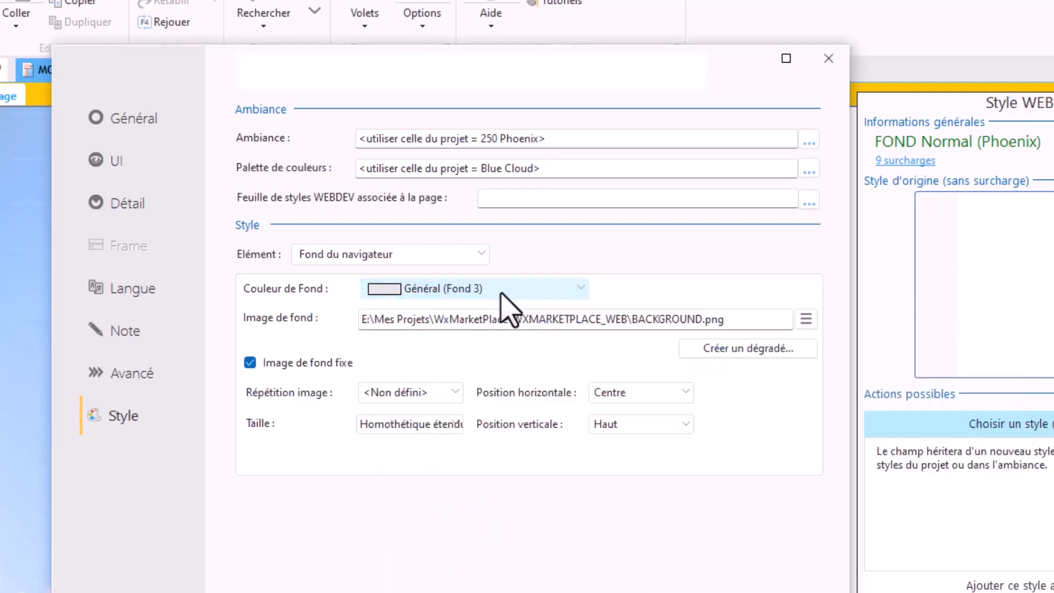
pyautogui.click(328, 256)
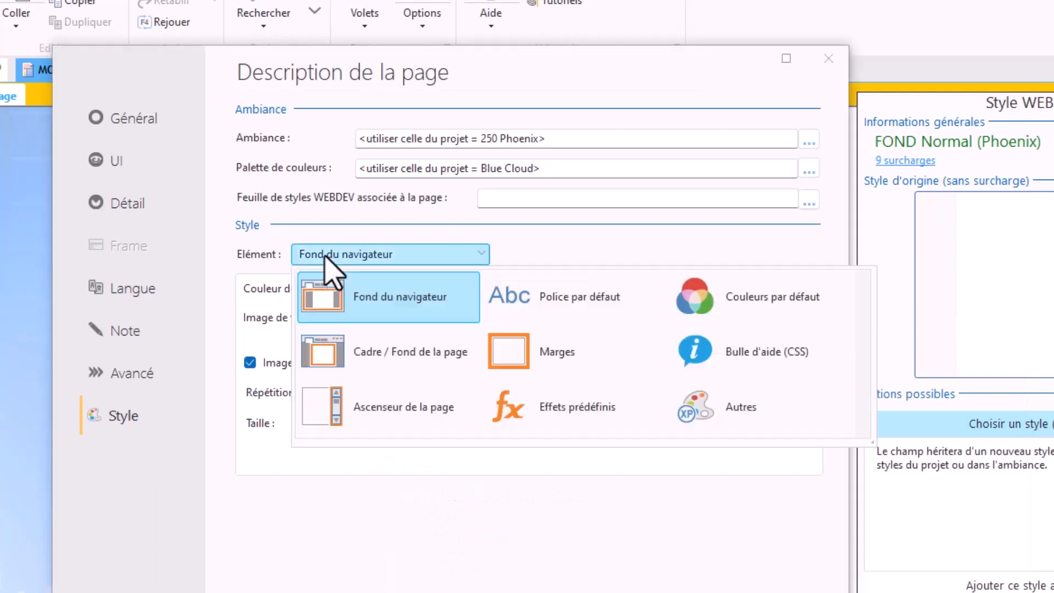
pyautogui.click(326, 256)
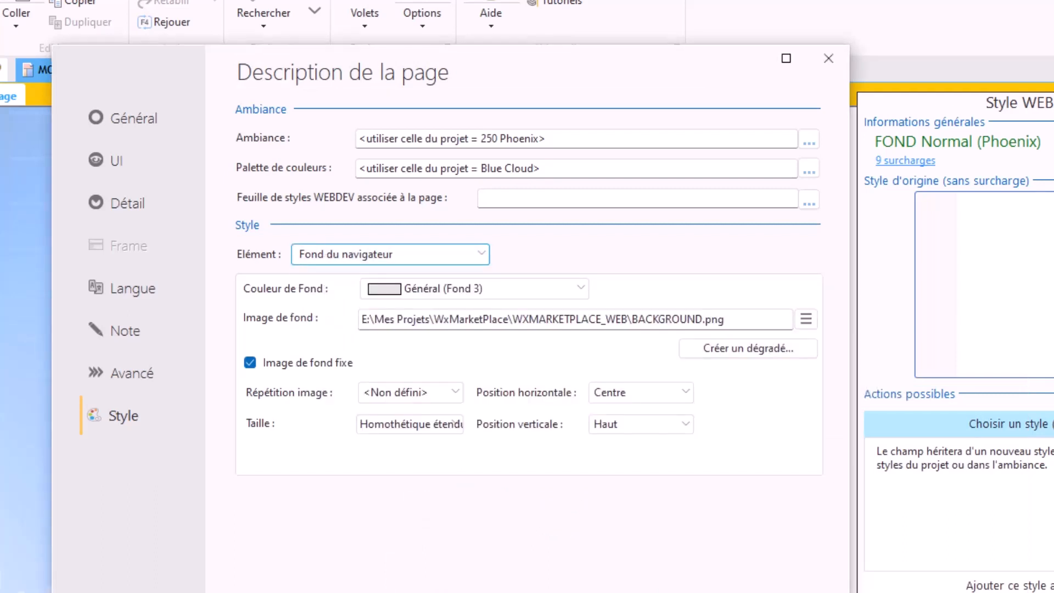
pyautogui.click(659, 592)
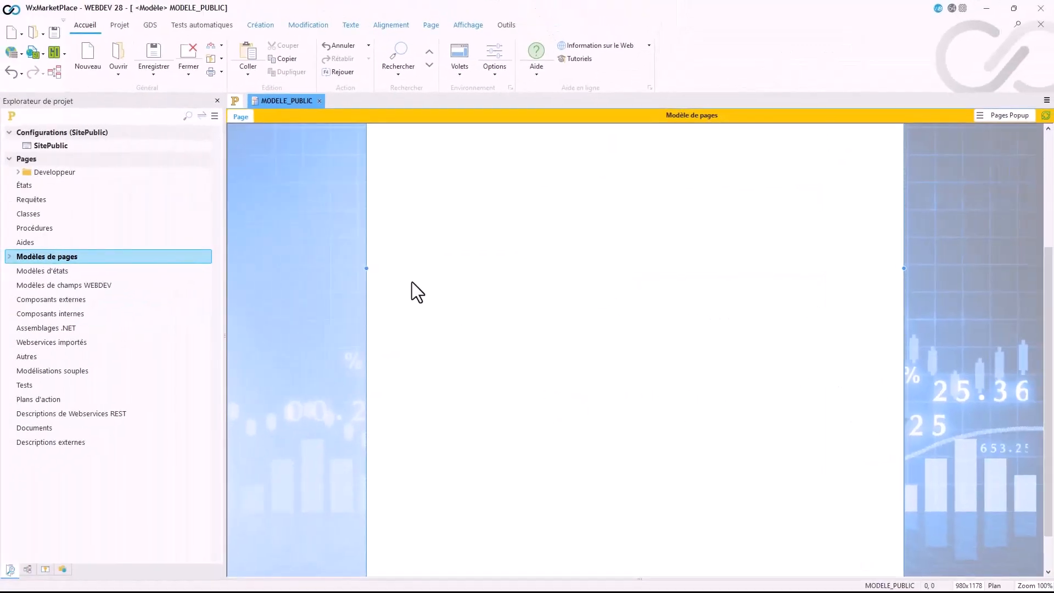
# Step: Review the anchoring options of MODELE_PUBLIC, including the help on Largeur fixe, and cancel without changes
pyautogui.rightClick(306, 209)
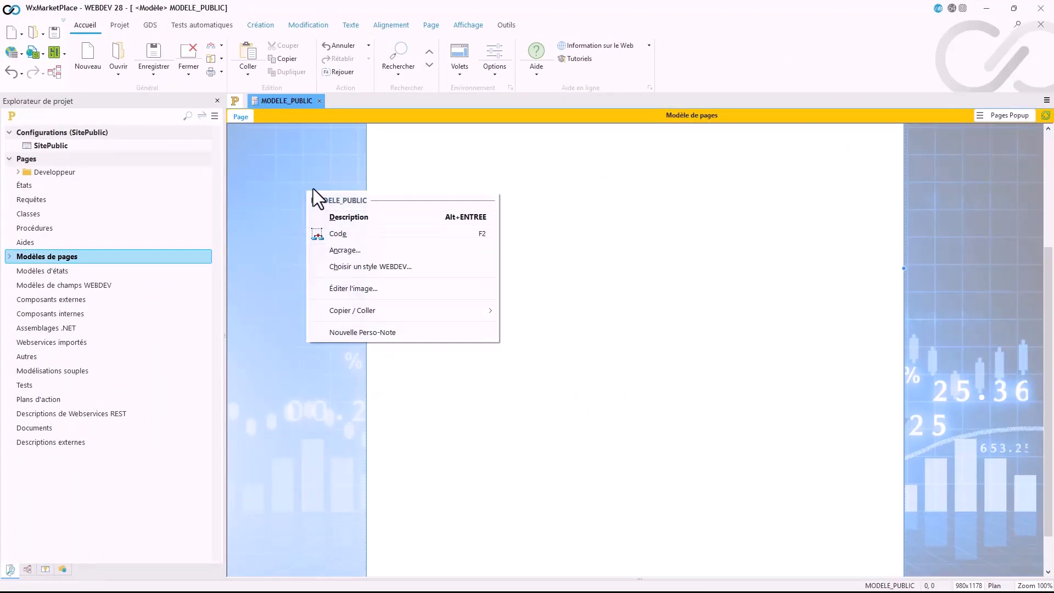
pyautogui.click(313, 189)
pyautogui.rightClick(307, 174)
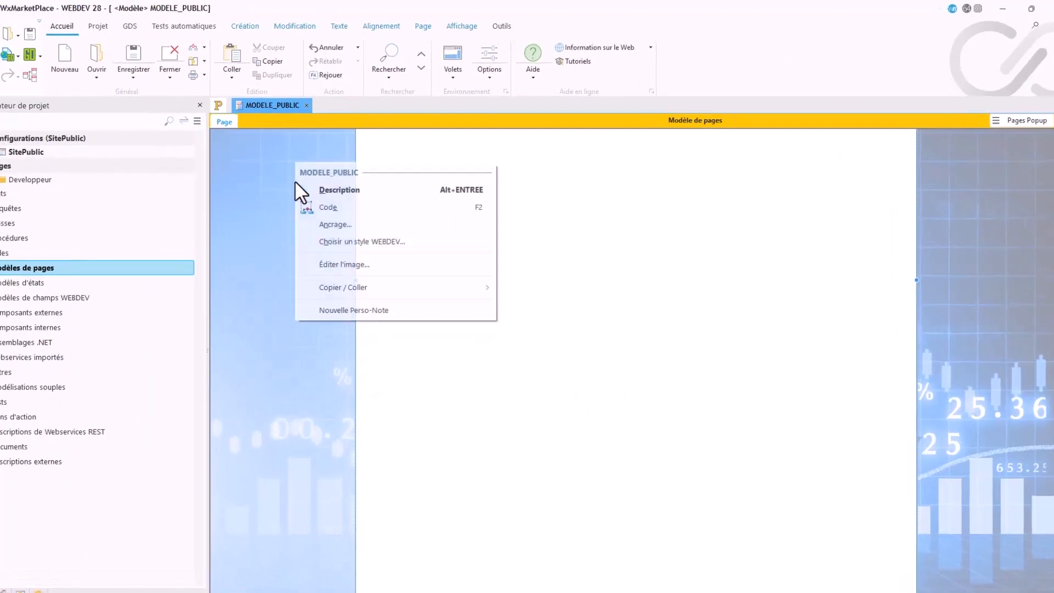
pyautogui.click(336, 221)
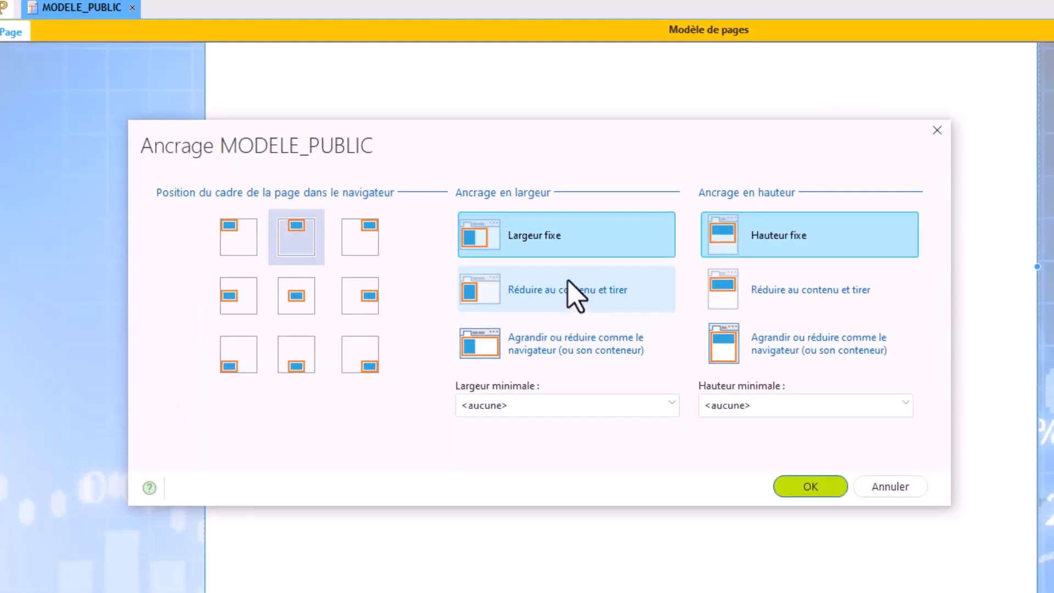
pyautogui.moveTo(466, 161); pyautogui.dragTo(386, 141)
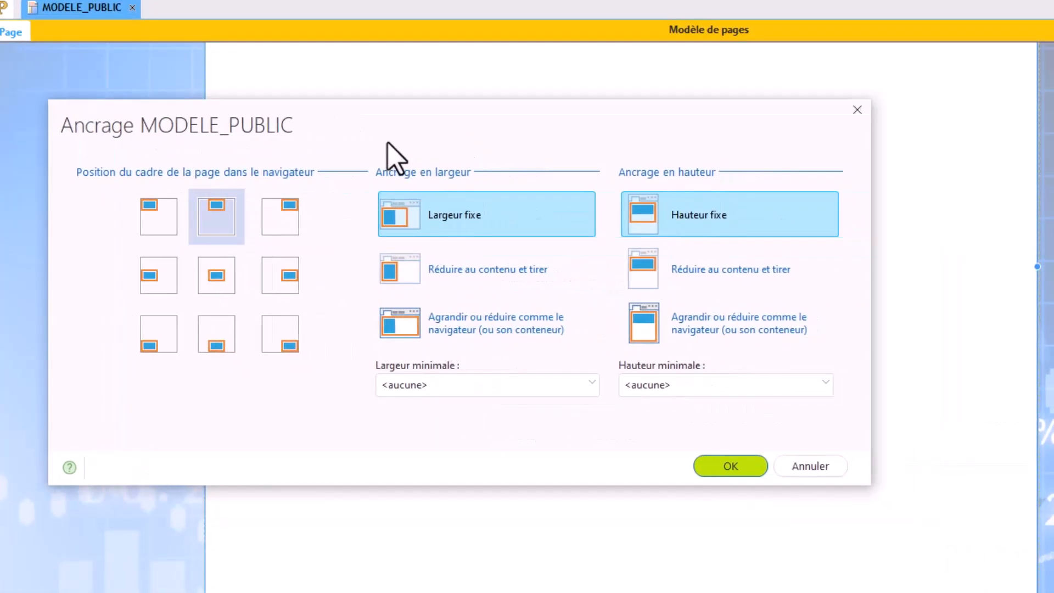
pyautogui.moveTo(467, 220)
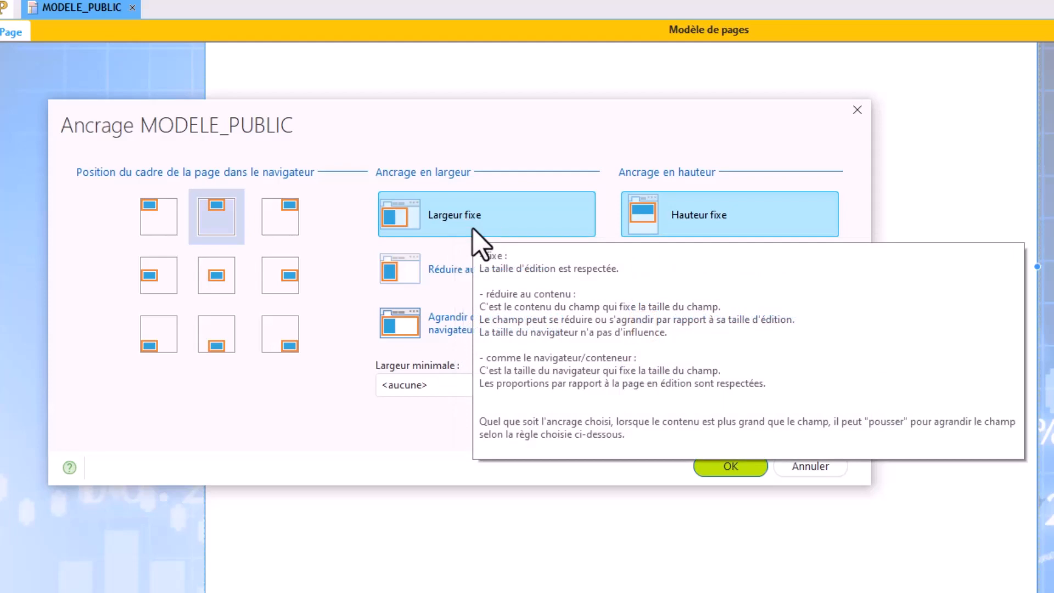
pyautogui.click(811, 468)
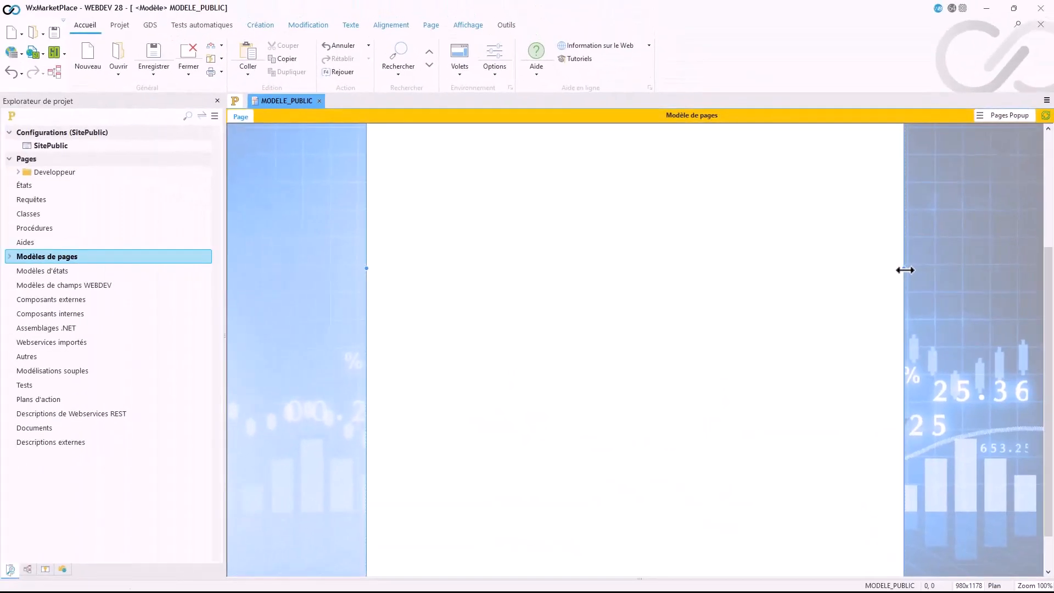
# Step: Widen the page template to about 1178 px, test it in the browser and close the test tab
pyautogui.moveTo(906, 269); pyautogui.dragTo(1014, 269)
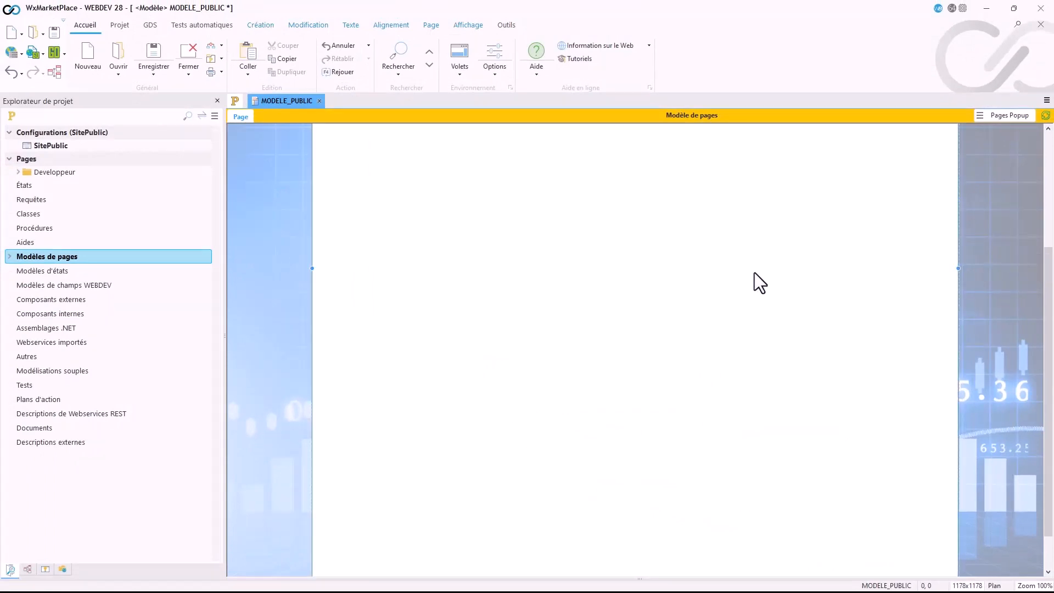
pyautogui.click(33, 52)
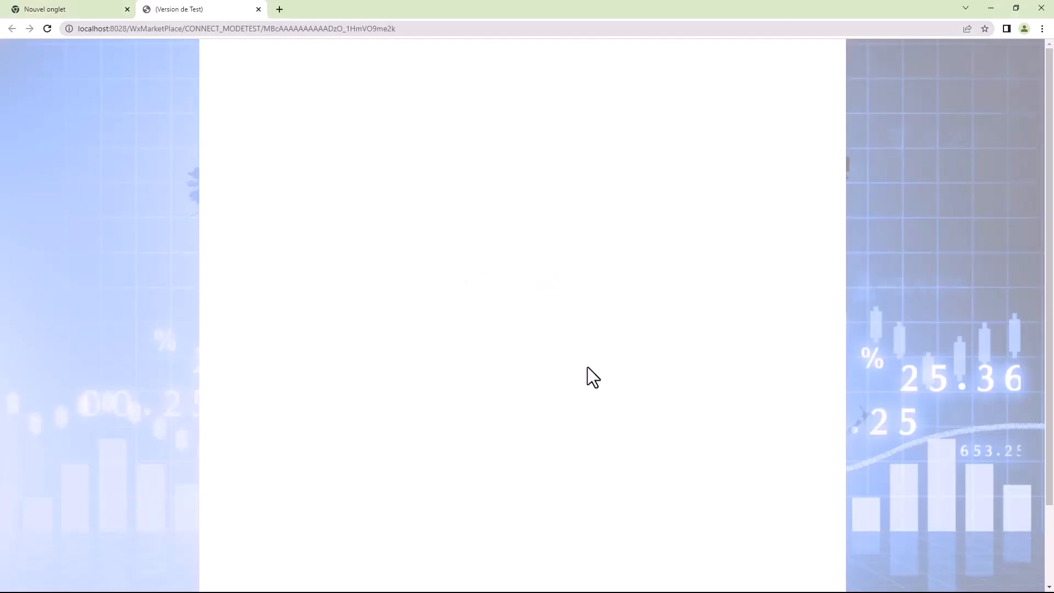
pyautogui.click(259, 9)
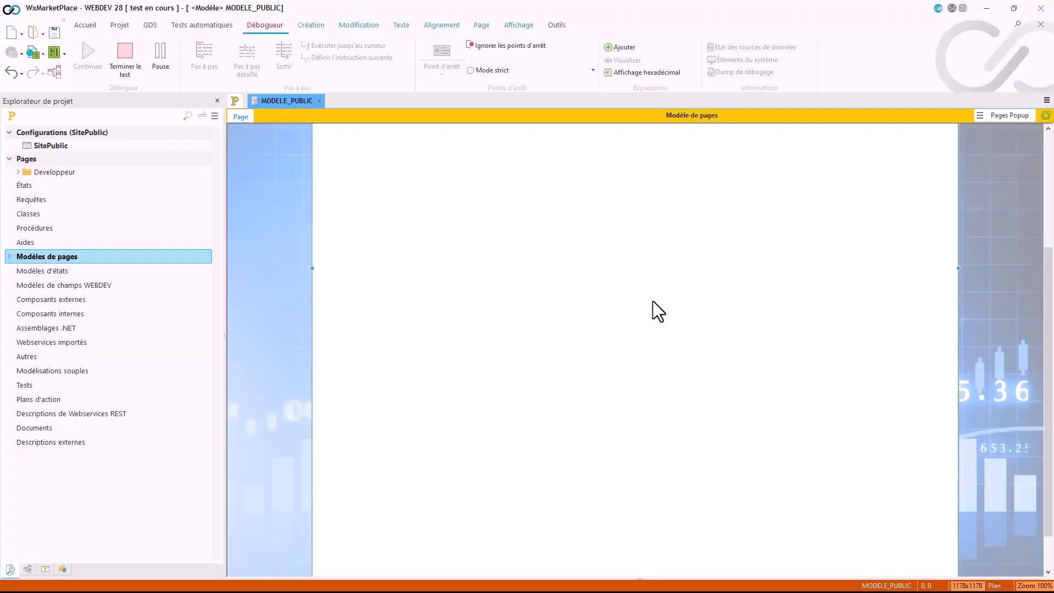
# Step: Narrow the page template to about 472 px, test it in the browser, and readjust its width to about 482 px
pyautogui.moveTo(959, 270); pyautogui.dragTo(572, 272)
pyautogui.click(30, 52)
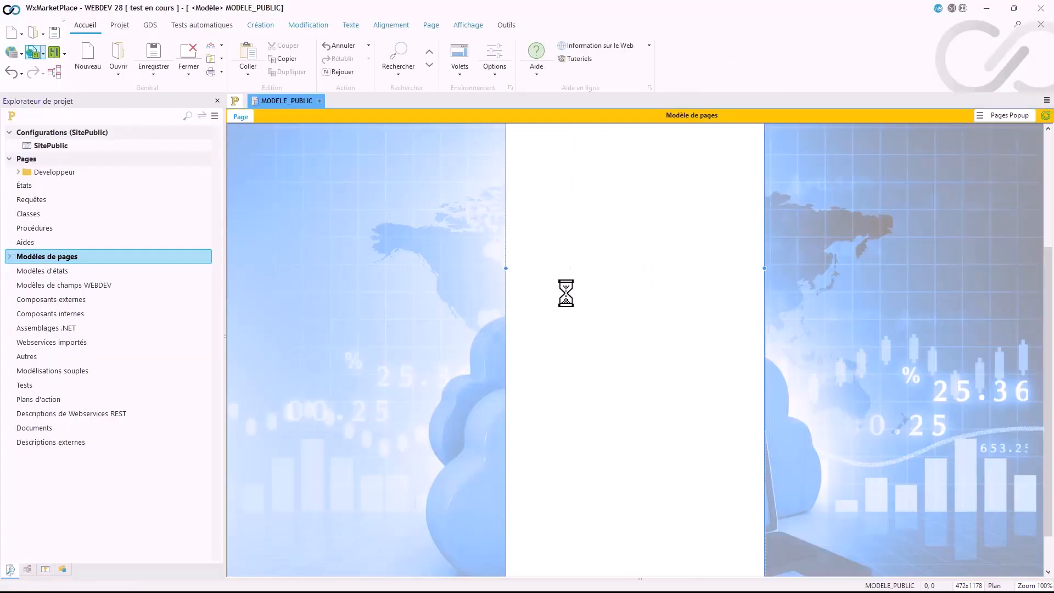
pyautogui.scroll(-3, 520, 423)
pyautogui.scroll(2, 520, 423)
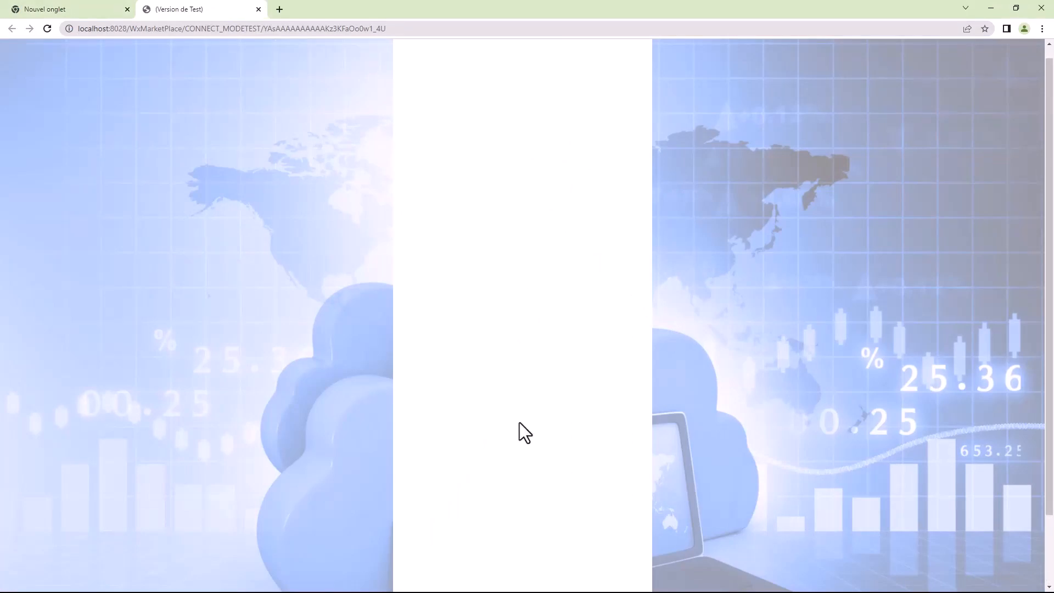
pyautogui.click(259, 10)
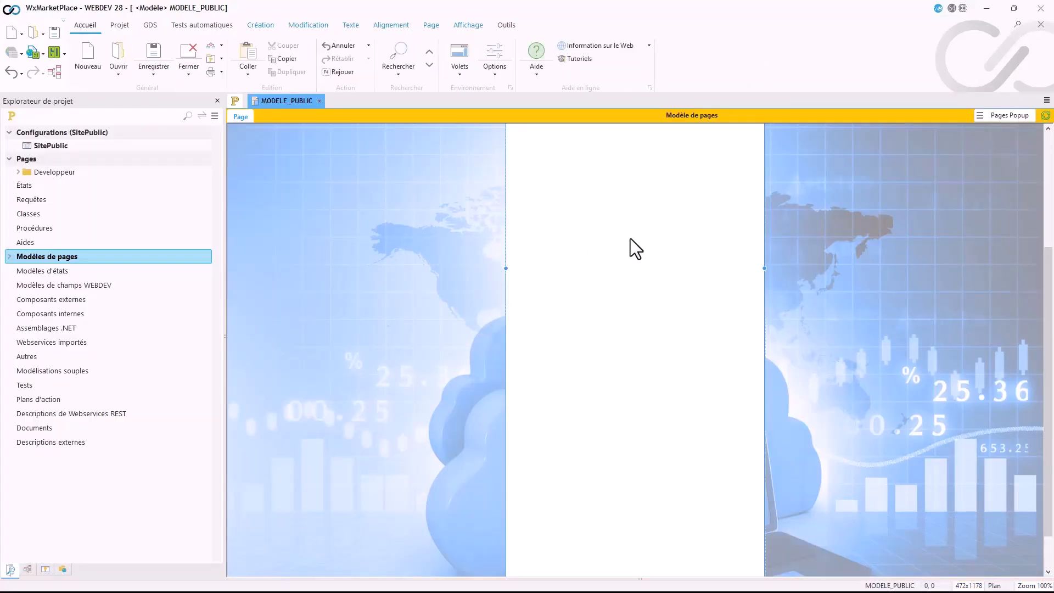
pyautogui.moveTo(505, 268)
pyautogui.mouseDown()
pyautogui.moveTo(655, 291)
pyautogui.moveTo(501, 268)
pyautogui.mouseUp()
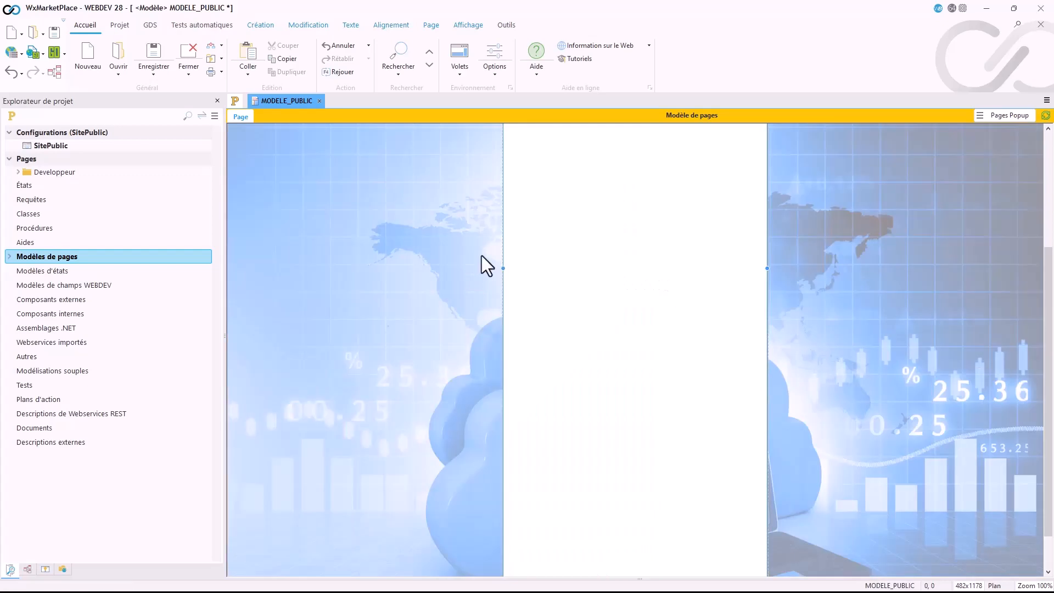
# Step: Set the page's width anchoring to Agrandir ou réduire comme le navigateur, validate, test the page and close the test tab
pyautogui.rightClick(393, 184)
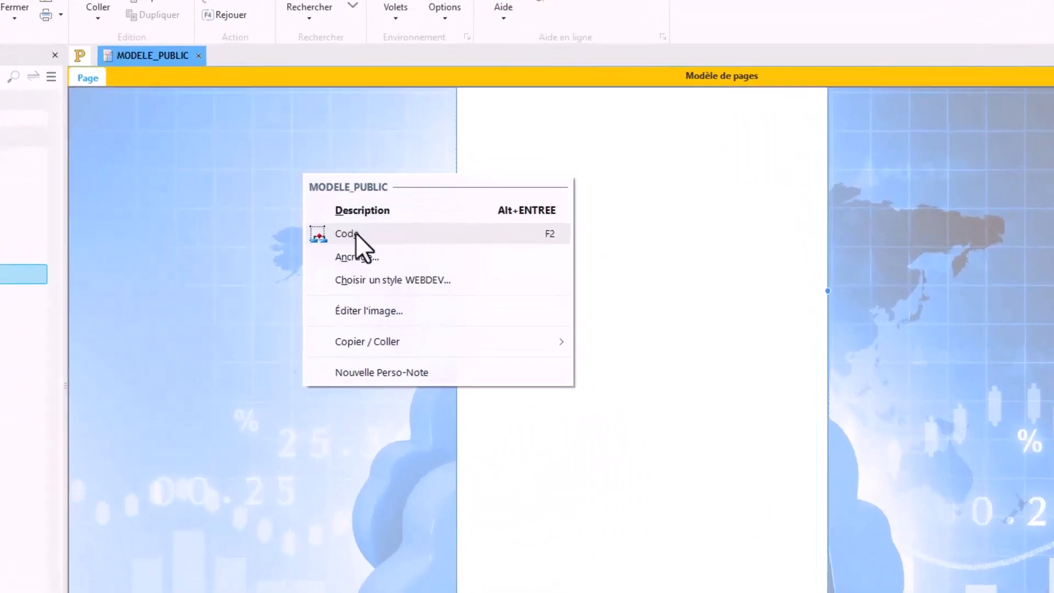
pyautogui.click(358, 258)
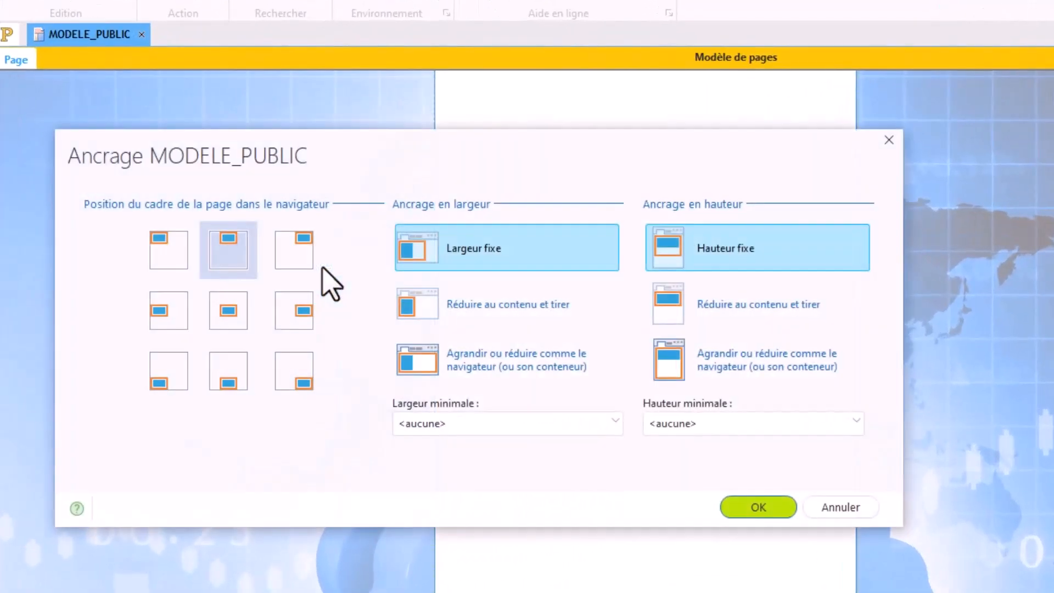
pyautogui.click(479, 359)
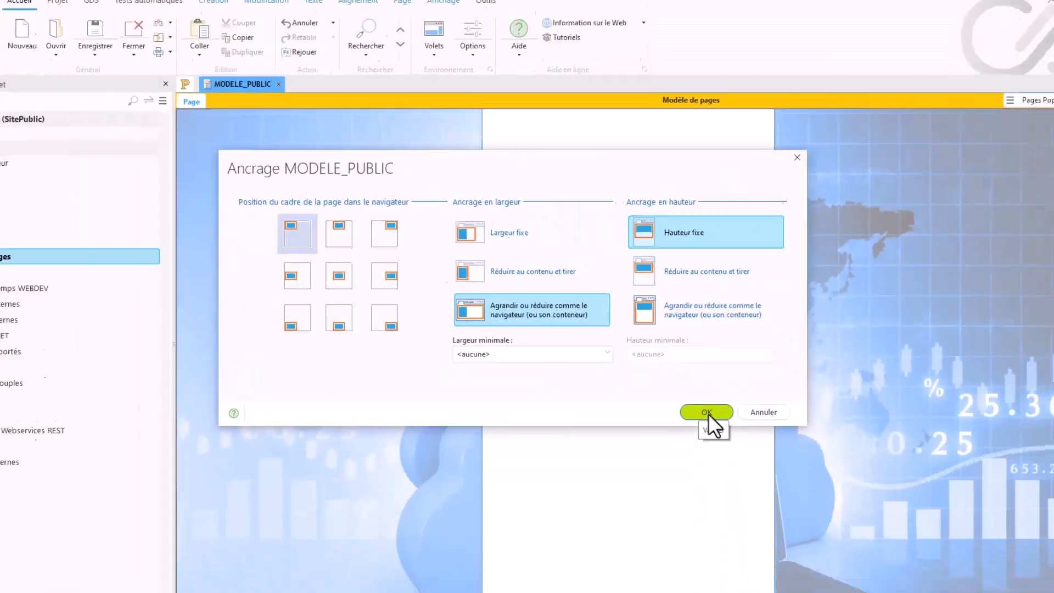
pyautogui.click(708, 411)
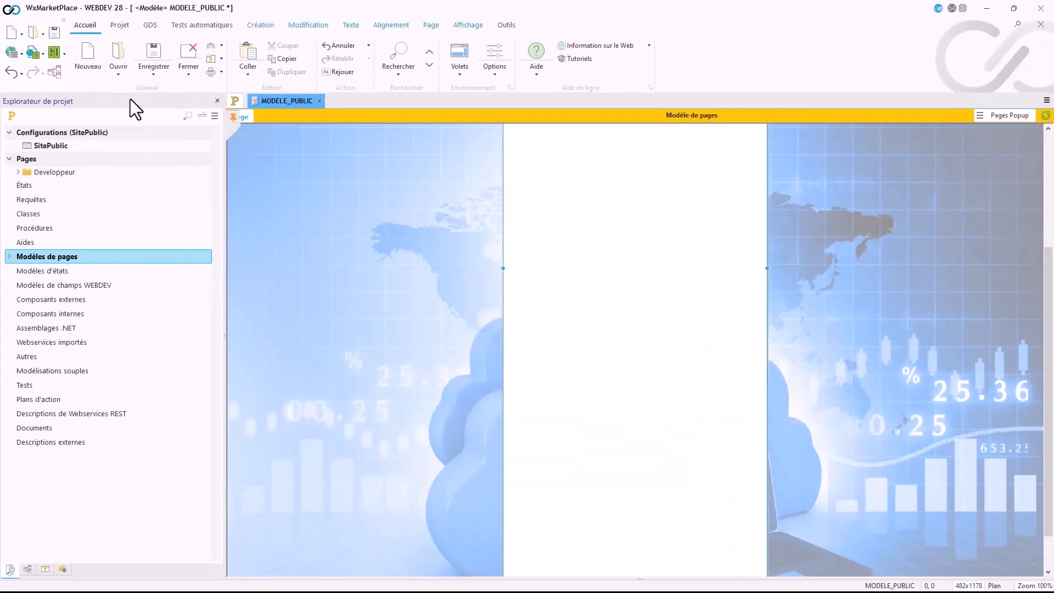
pyautogui.click(38, 58)
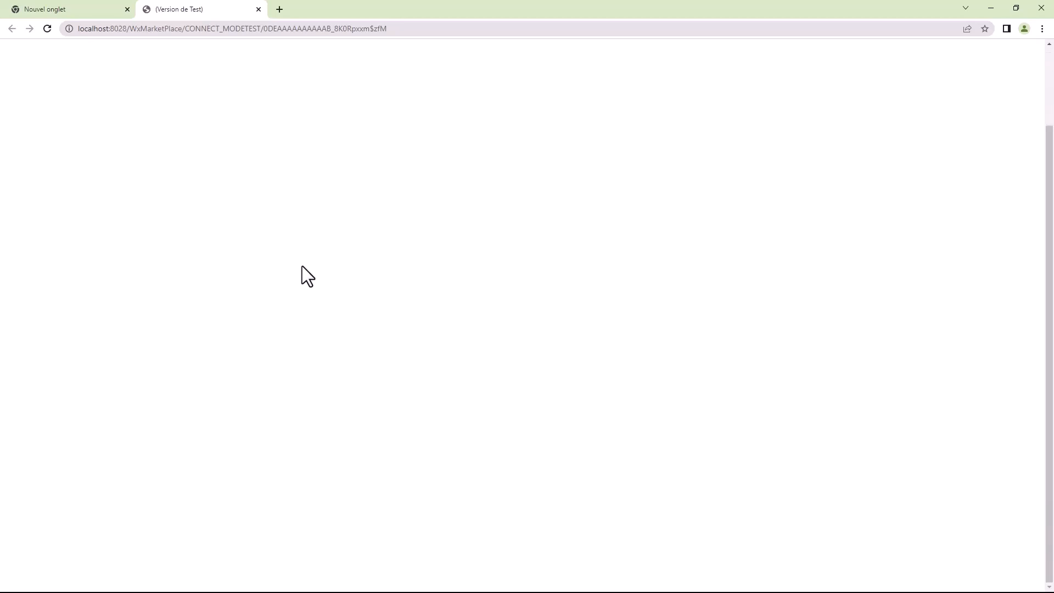
pyautogui.click(259, 9)
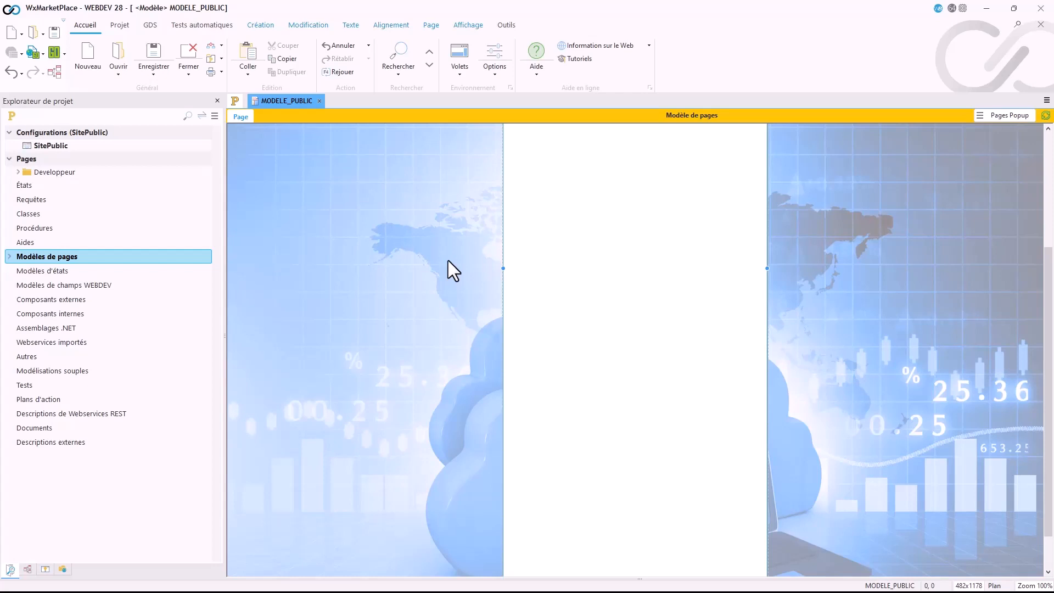
# Step: Open the page description and select Cadre / Fond de la page as the element to style
pyautogui.doubleClick(561, 256)
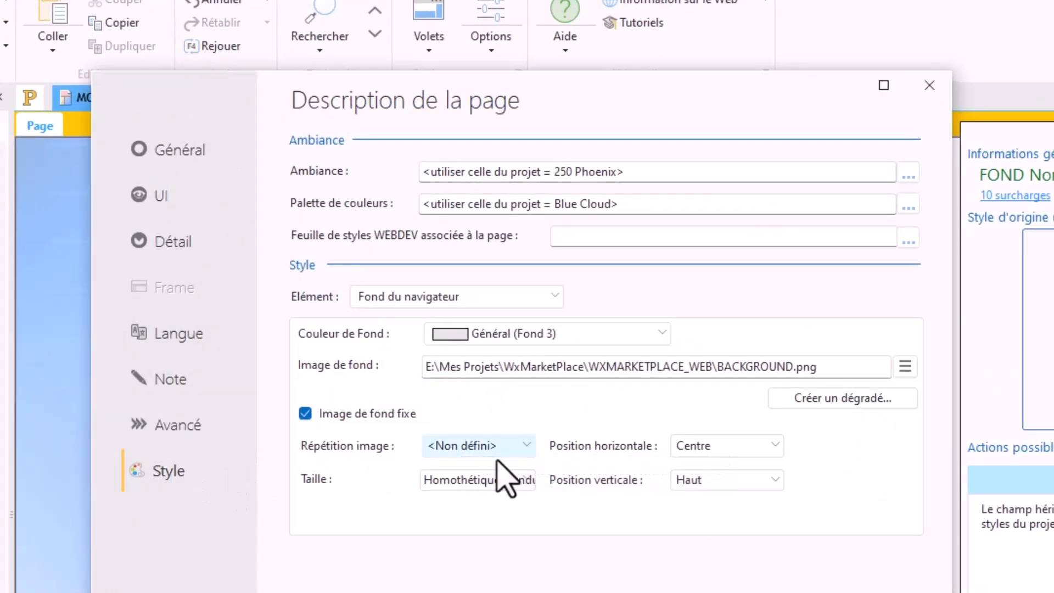
pyautogui.click(439, 298)
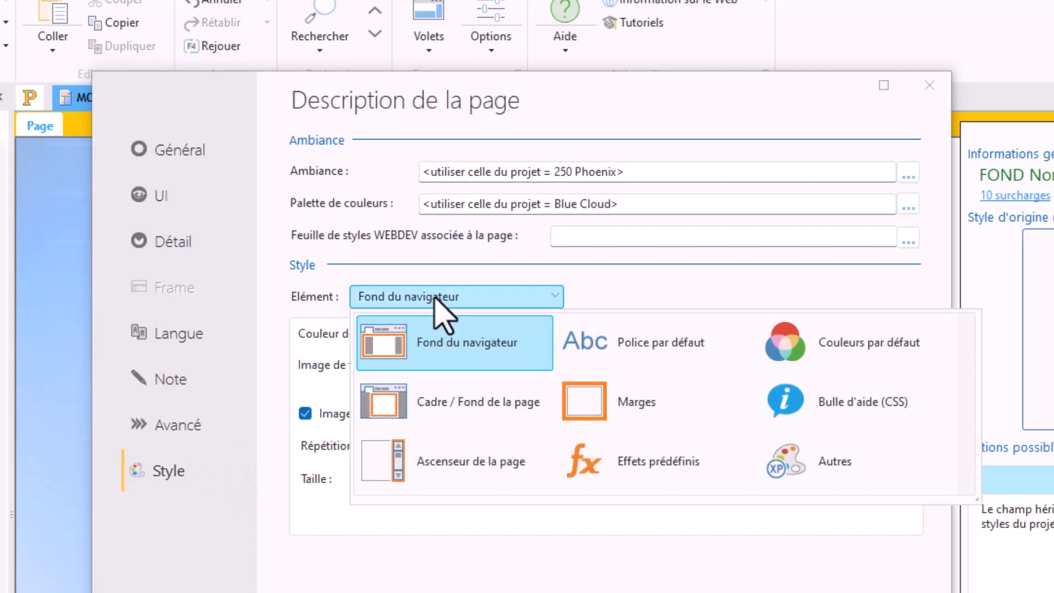
pyautogui.click(473, 417)
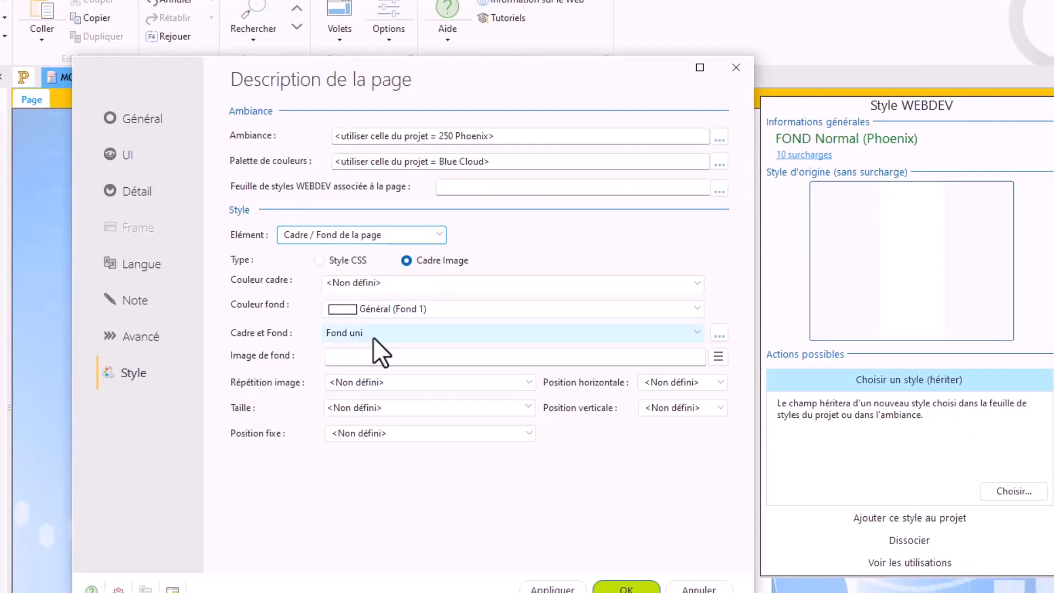
# Step: Examine the background image, repetition, size, fixed position, and horizontal and vertical position options of the page frame, leaving them undefined
pyautogui.click(357, 358)
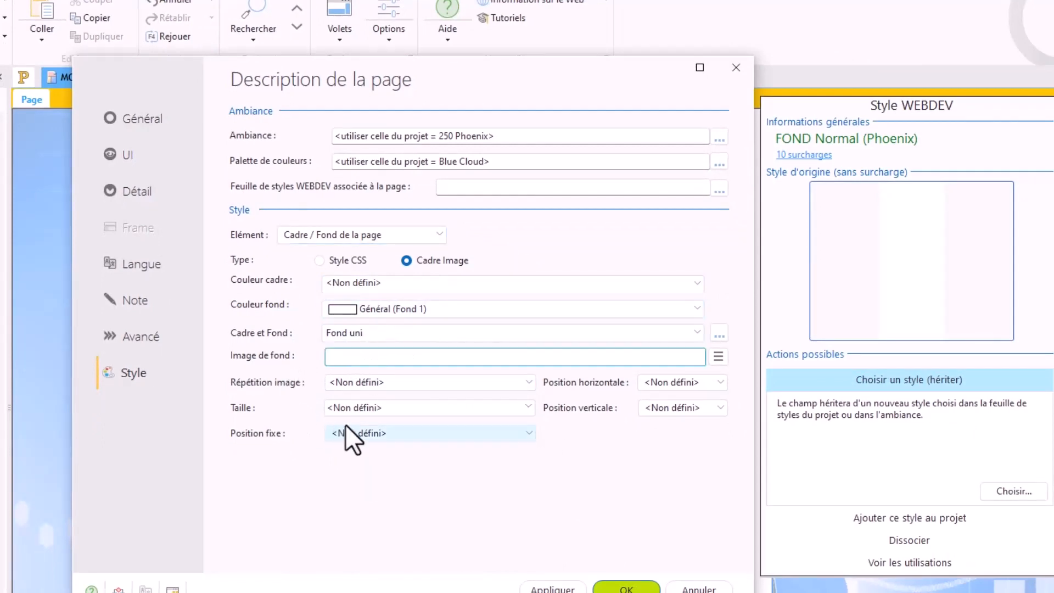
pyautogui.click(458, 383)
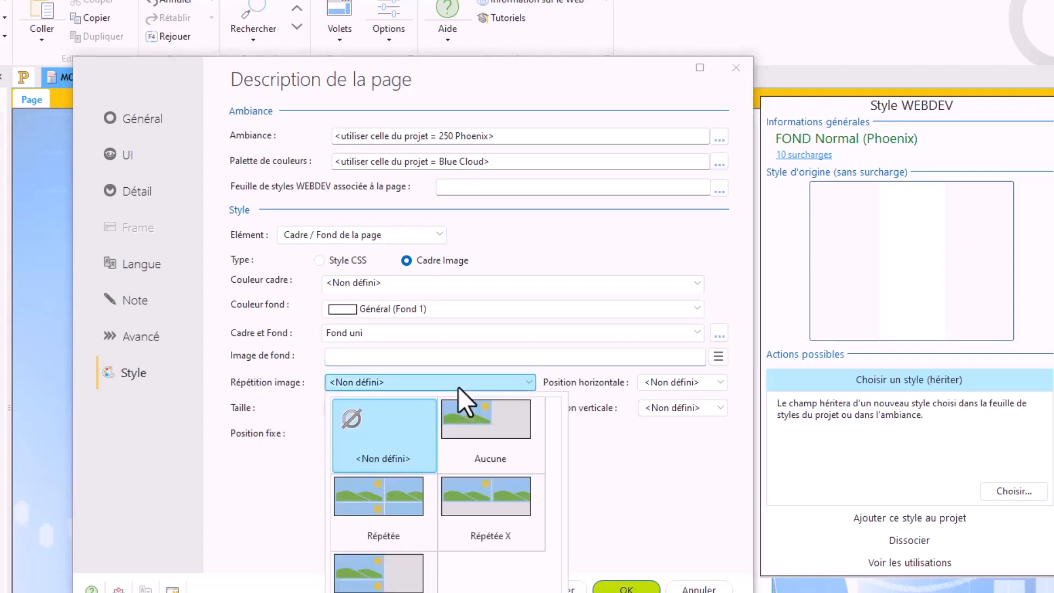
pyautogui.click(458, 386)
pyautogui.click(414, 407)
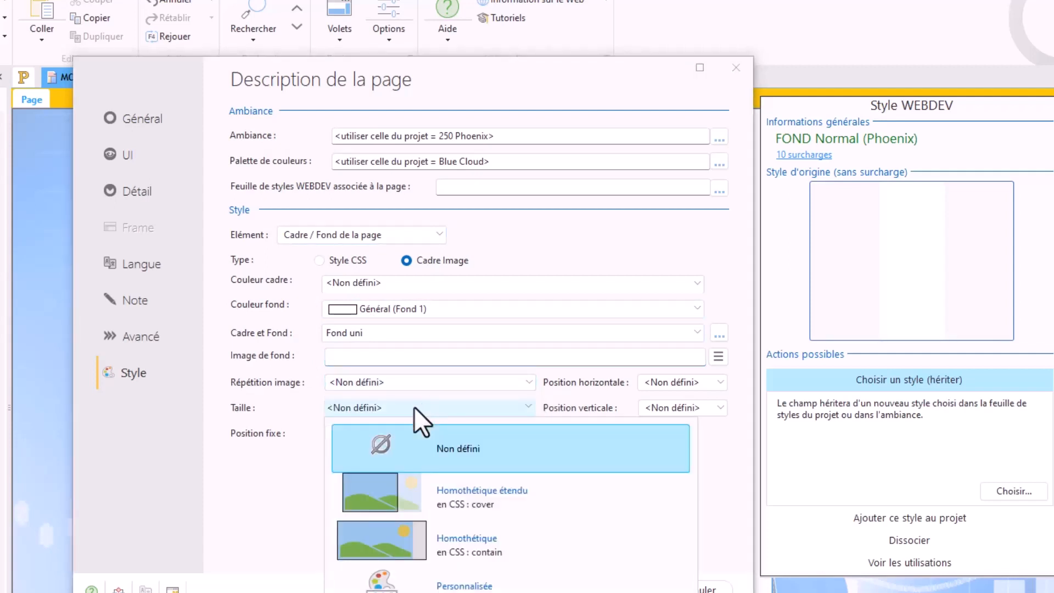
pyautogui.click(415, 407)
pyautogui.click(409, 434)
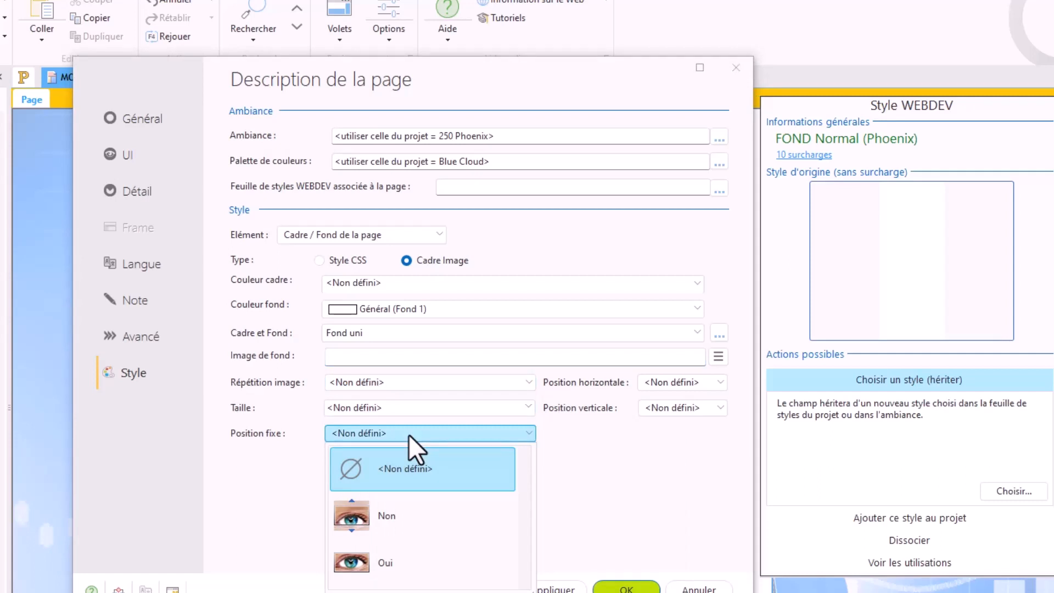
pyautogui.click(408, 434)
pyautogui.click(679, 383)
pyautogui.click(679, 383)
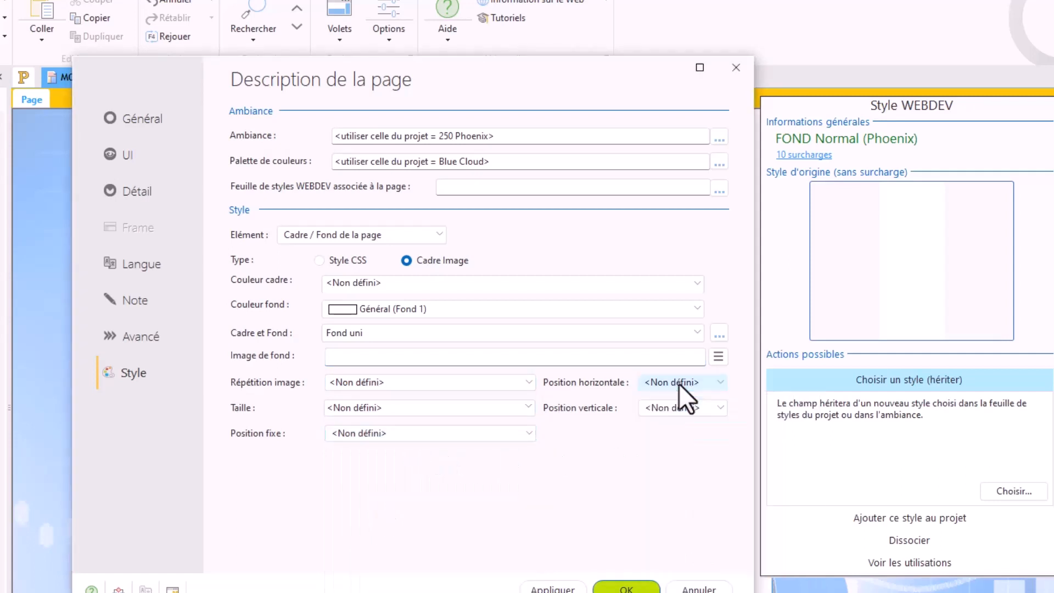
pyautogui.click(679, 406)
pyautogui.click(679, 406)
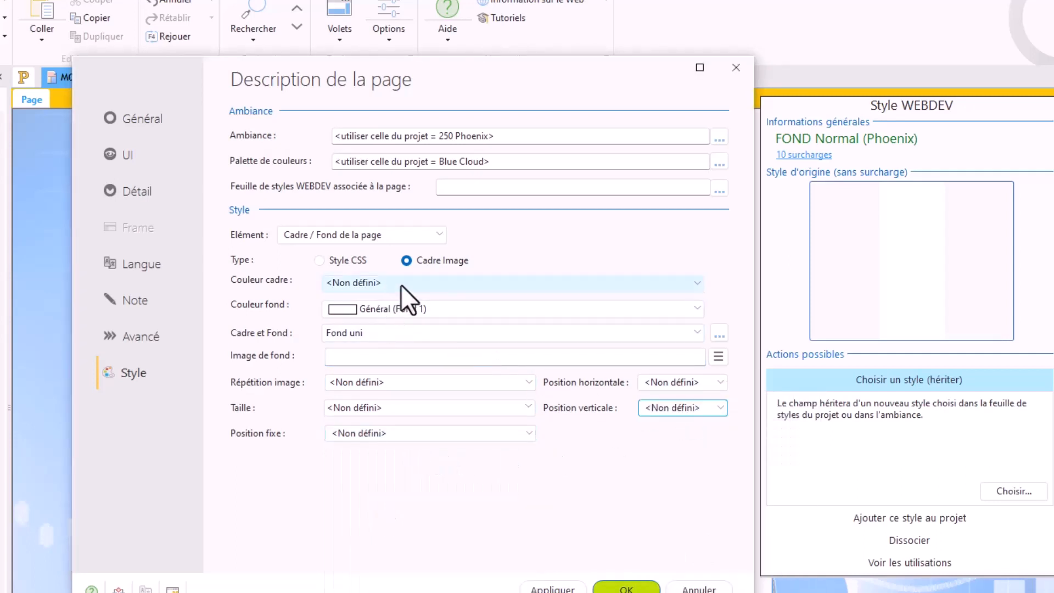
# Step: Switch the frame type to Style CSS, look through its additional style overrides, and return the type to Cadre Image
pyautogui.click(338, 262)
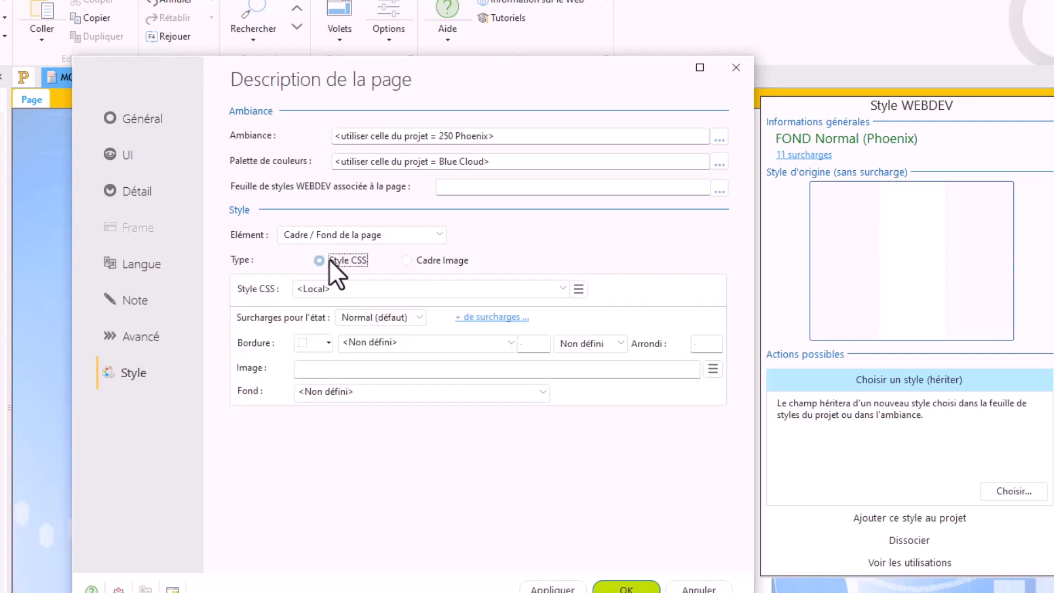
pyautogui.click(500, 322)
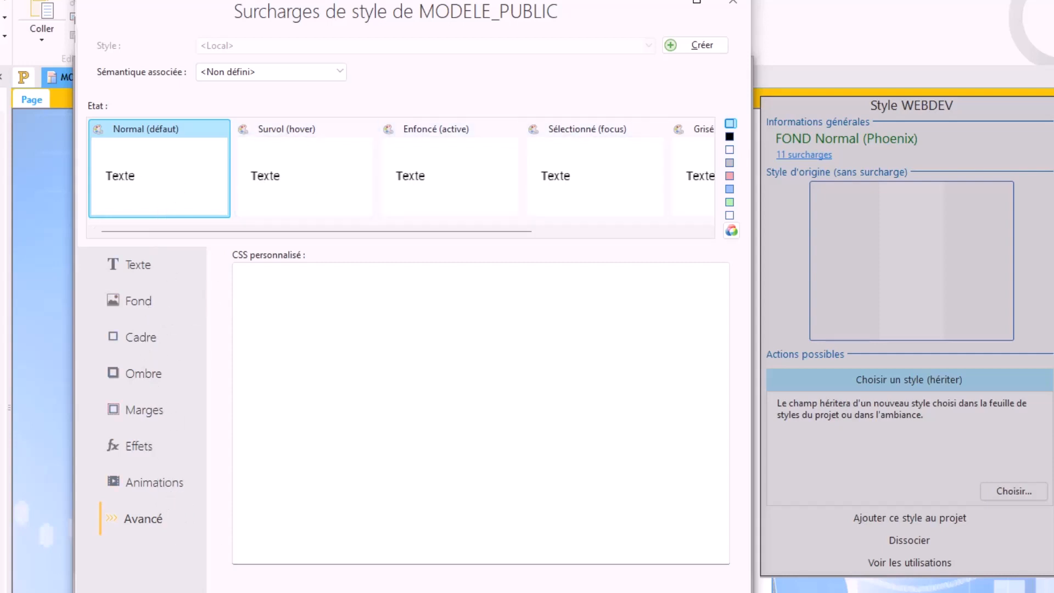
pyautogui.press('Escape')
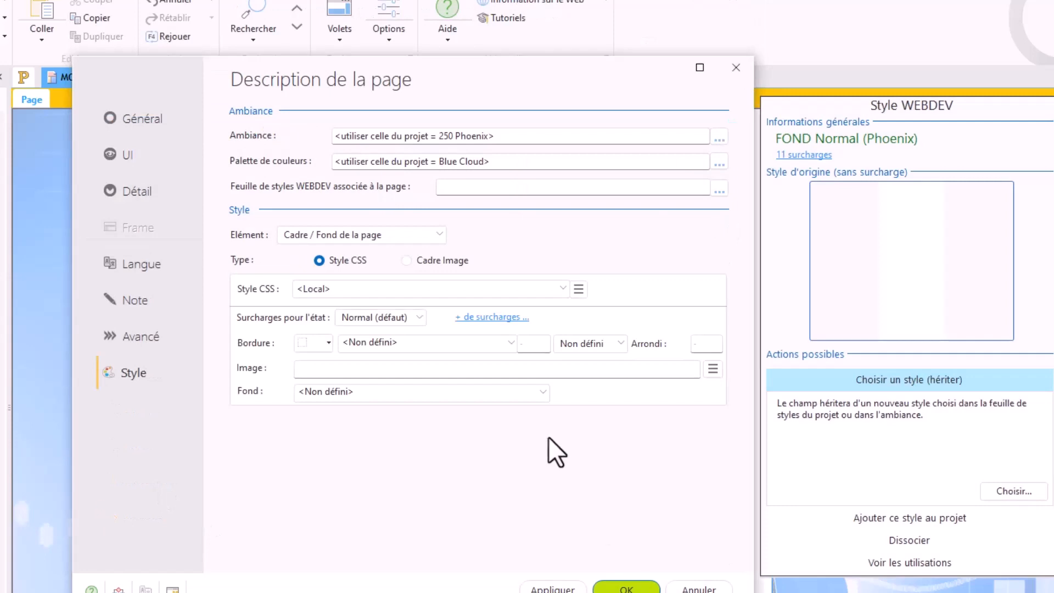
pyautogui.click(496, 319)
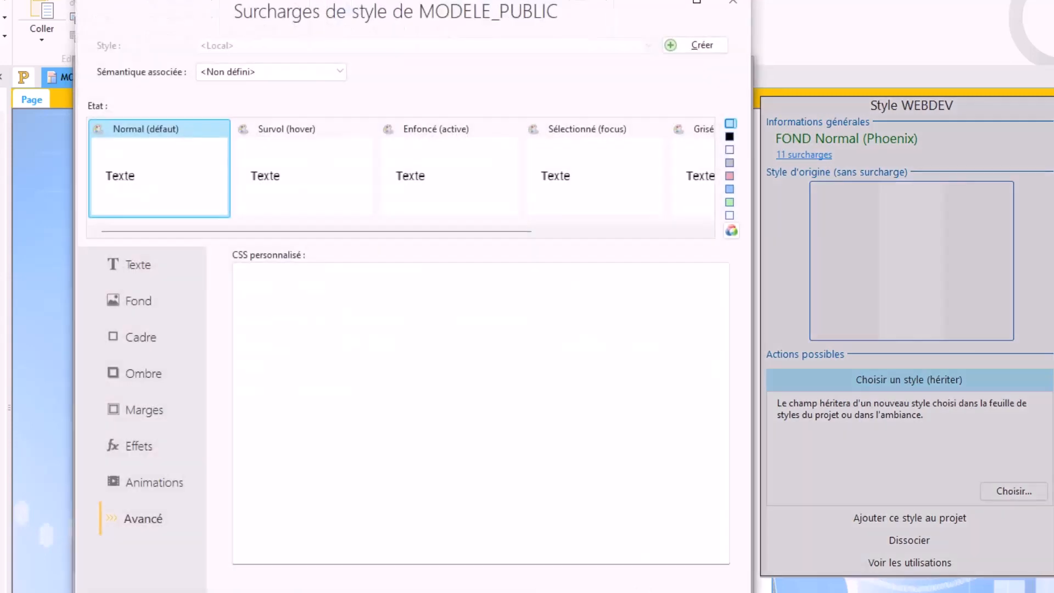
pyautogui.click(642, 592)
pyautogui.click(441, 260)
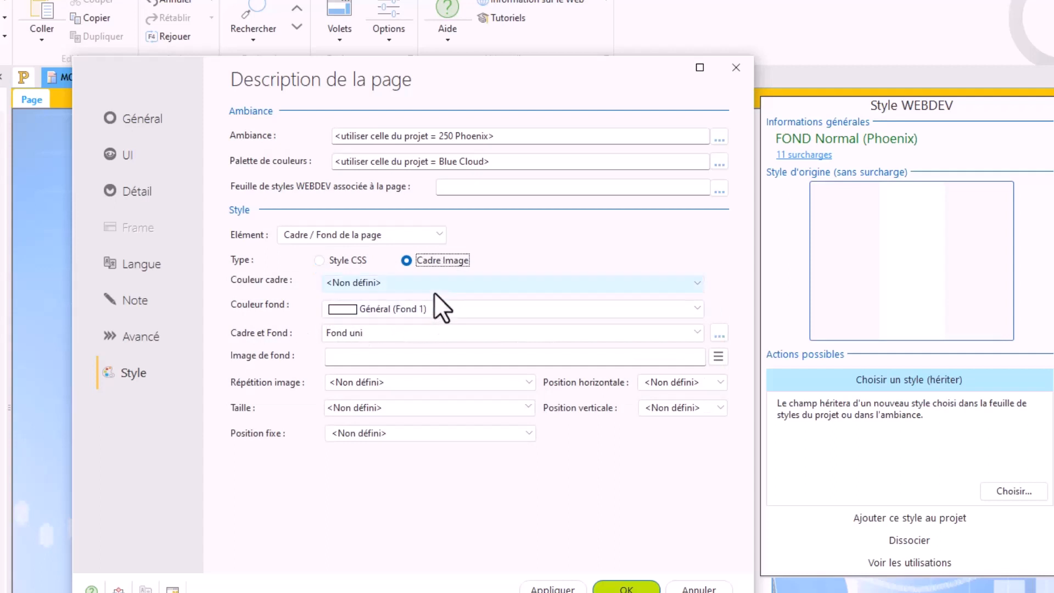
# Step: Set the page's Cadre et Fond to the Linéaire vertical blue gradient, validate, and test the page in the browser
pyautogui.click(443, 333)
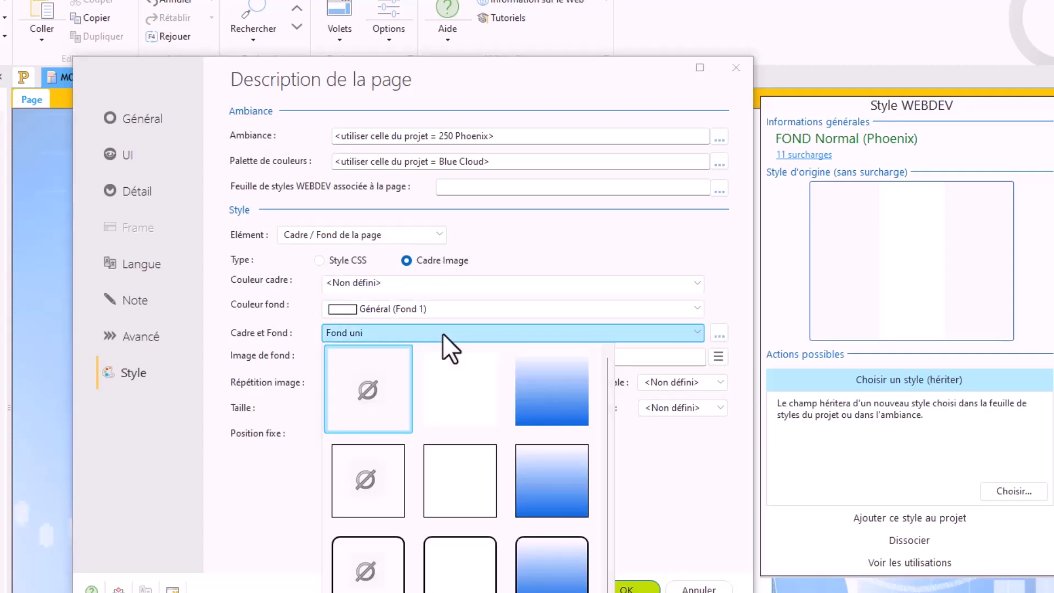
pyautogui.click(540, 407)
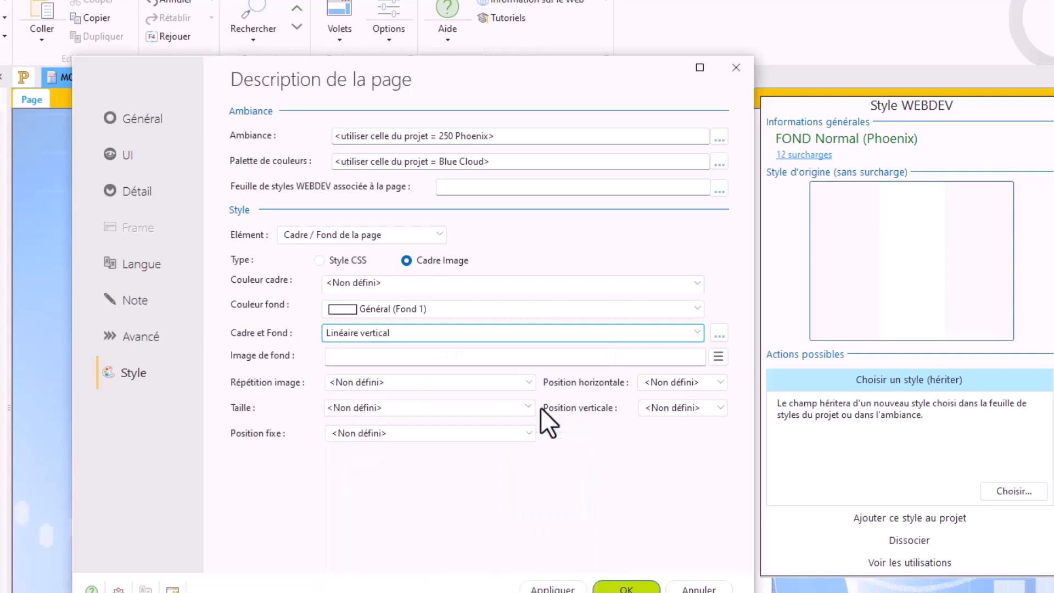
pyautogui.click(624, 588)
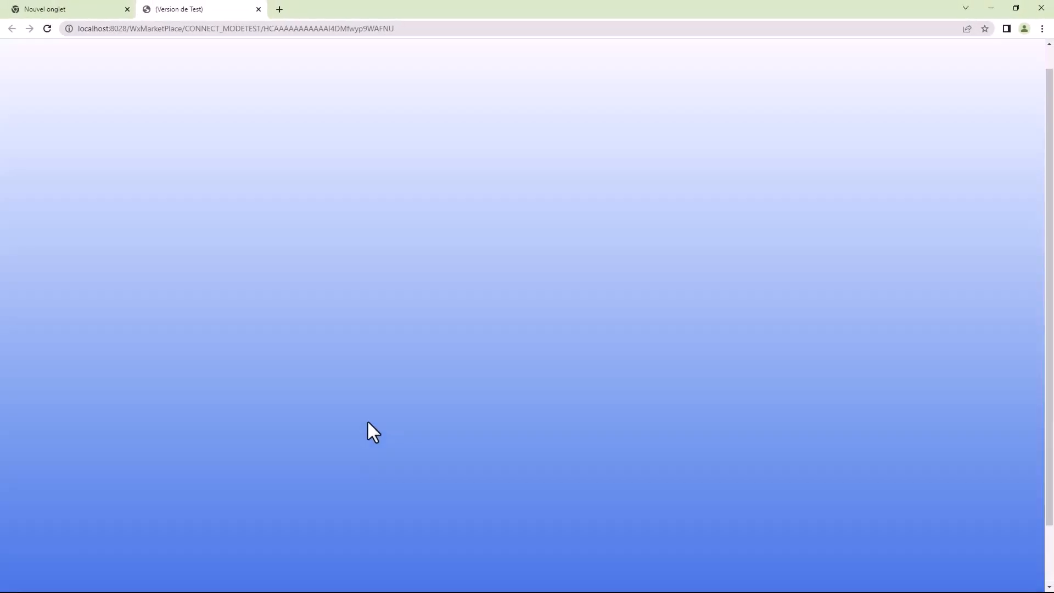
# Step: Anchor the MODELE_PUBLIC page with Largeur fixe, validate, and test the page in the browser
pyautogui.click(258, 9)
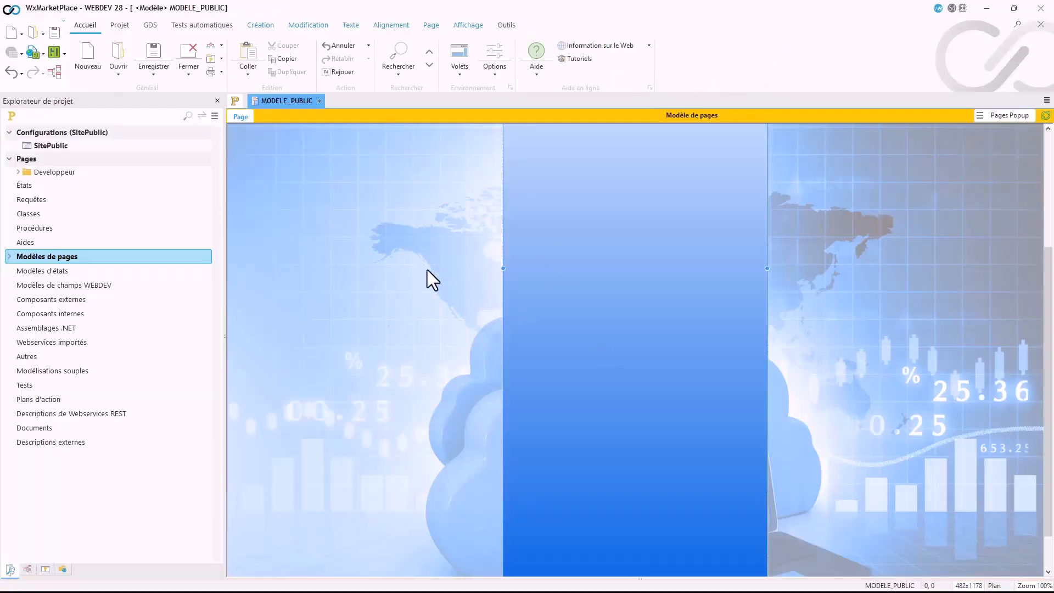
pyautogui.doubleClick(428, 269)
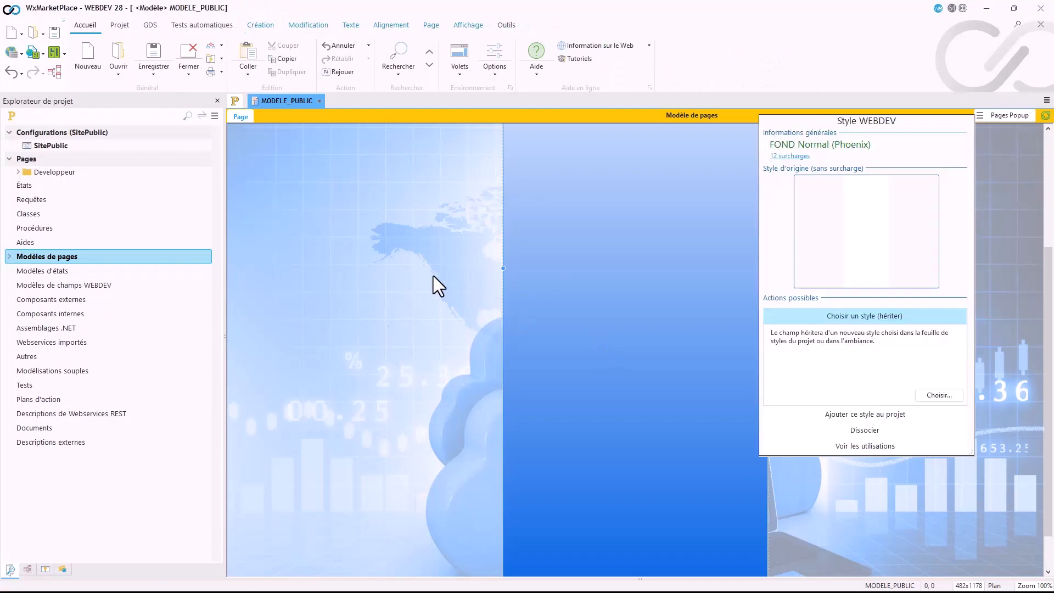
pyautogui.click(714, 465)
pyautogui.rightClick(395, 236)
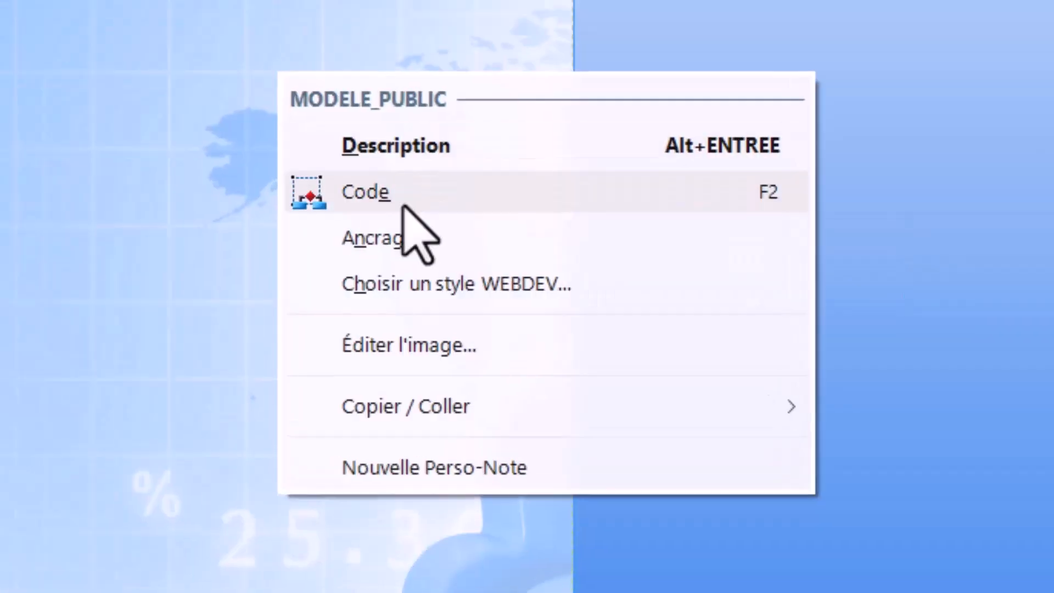
pyautogui.click(425, 282)
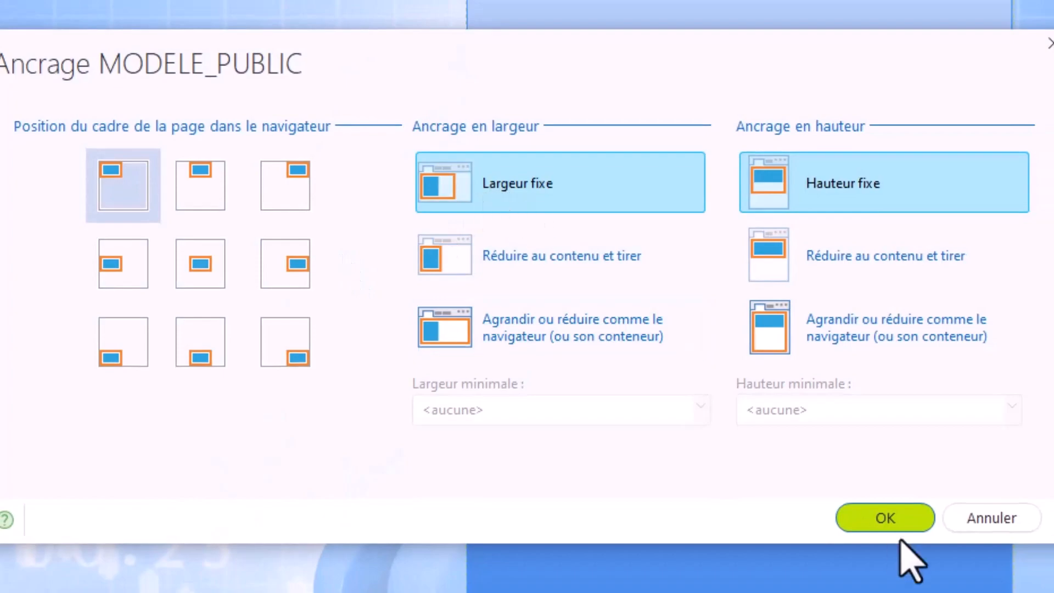
pyautogui.click(892, 522)
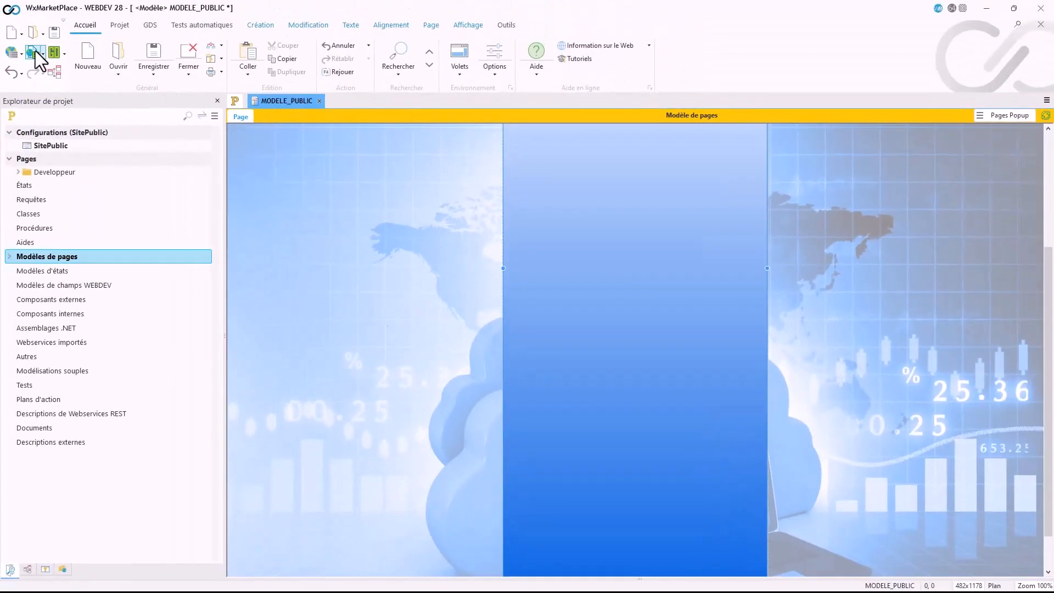
pyautogui.click(35, 51)
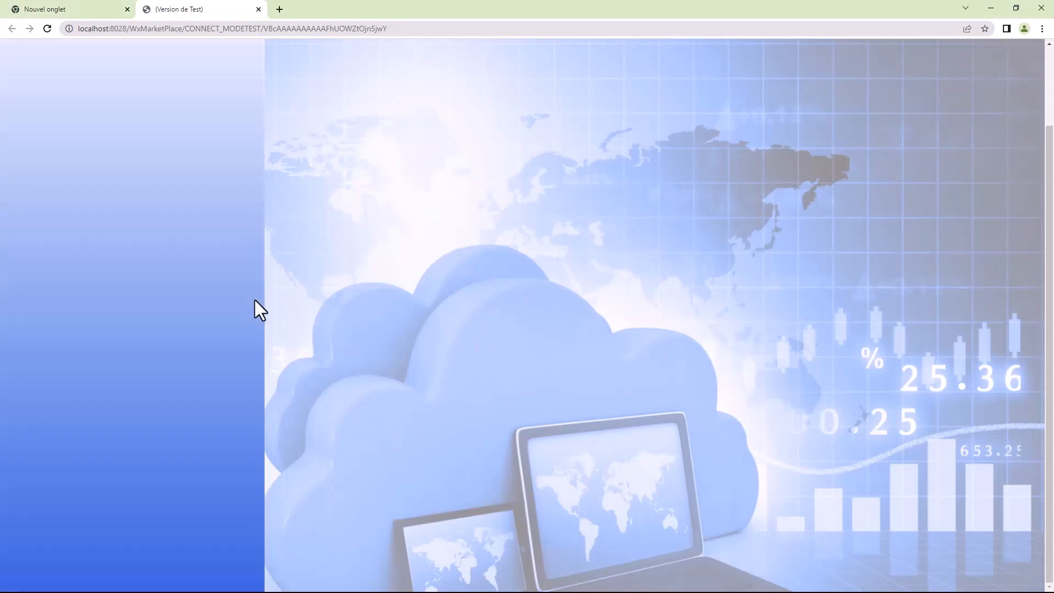
pyautogui.click(258, 9)
# Step: Set the page frame's position in the browser to Centré horizontal in the anchoring settings, validate, and test the page
pyautogui.rightClick(371, 225)
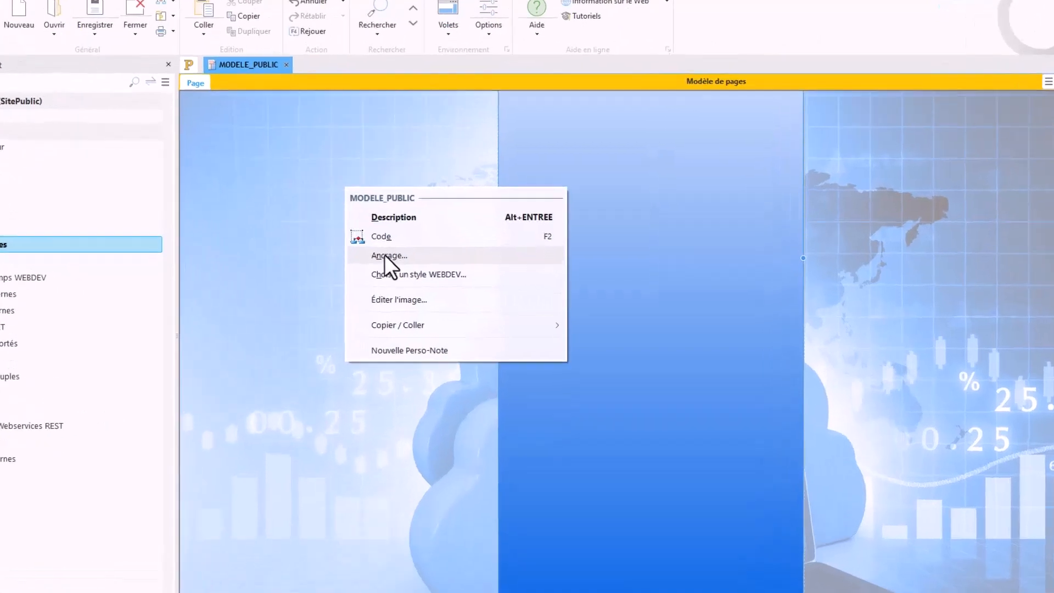
pyautogui.click(405, 266)
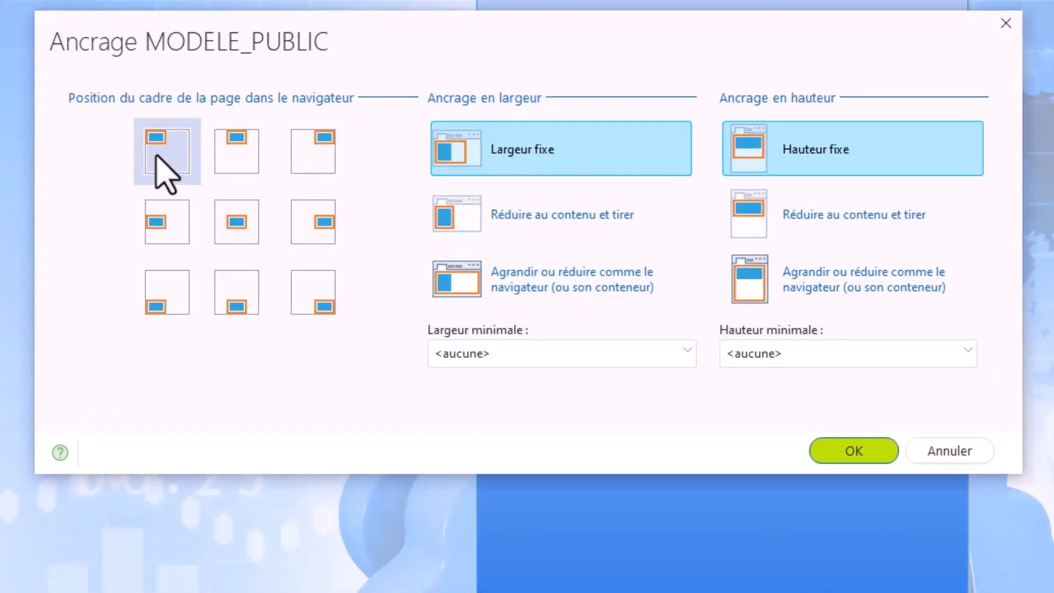
pyautogui.click(235, 160)
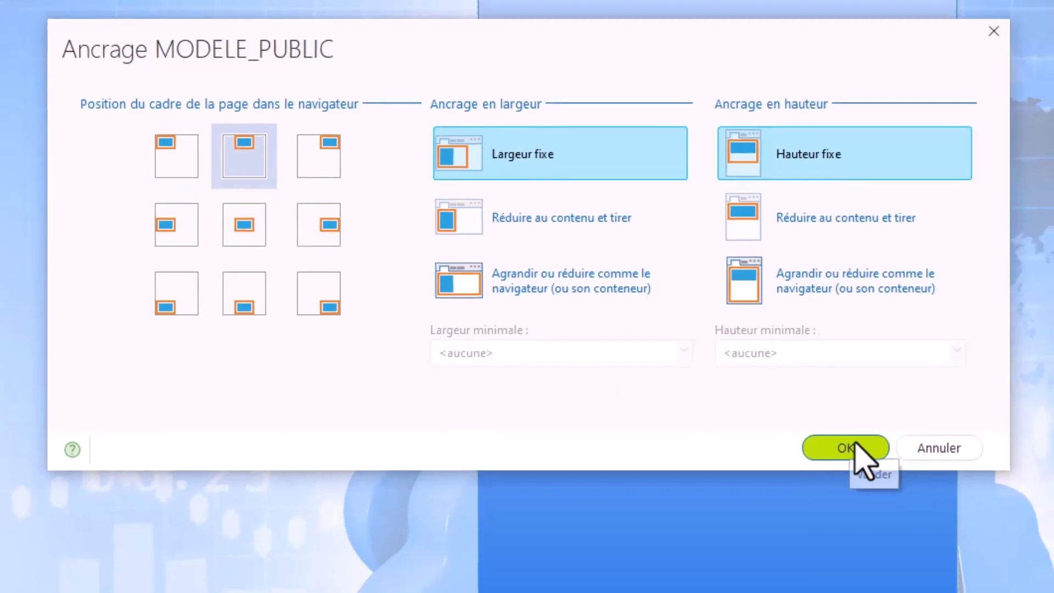
pyautogui.click(854, 451)
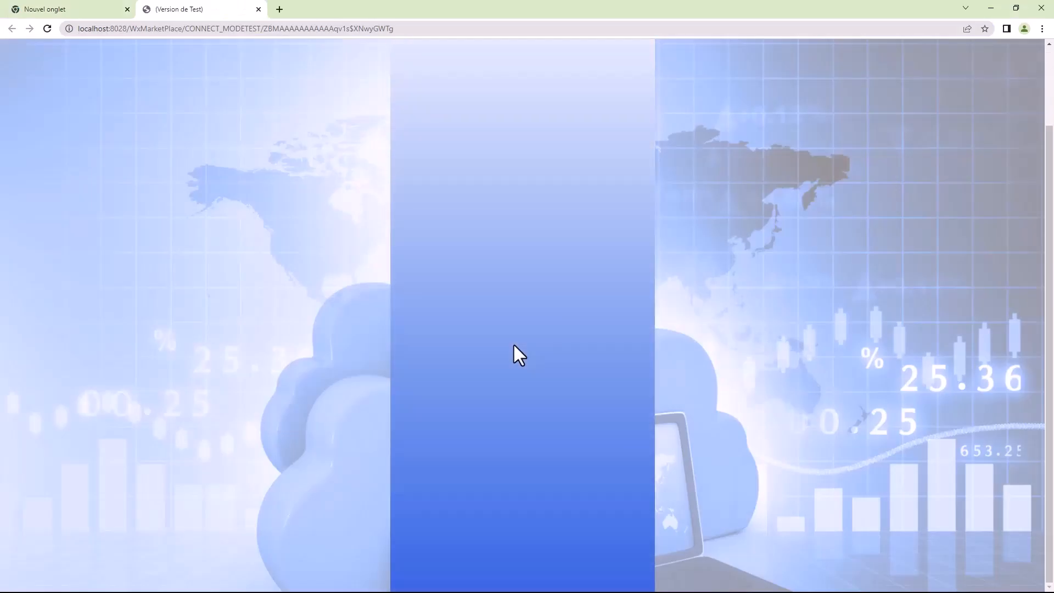
pyautogui.click(259, 10)
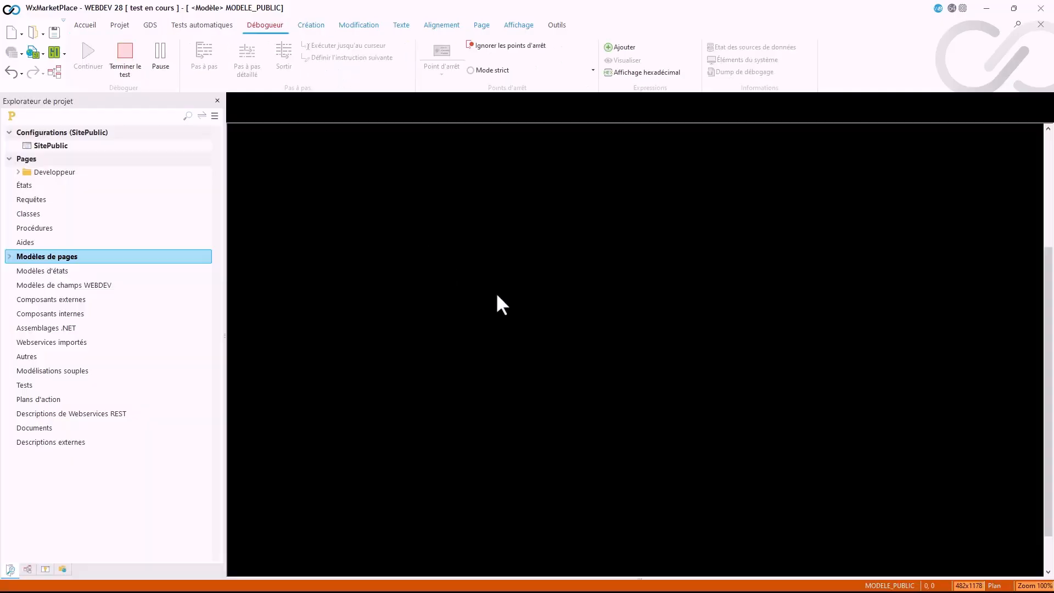
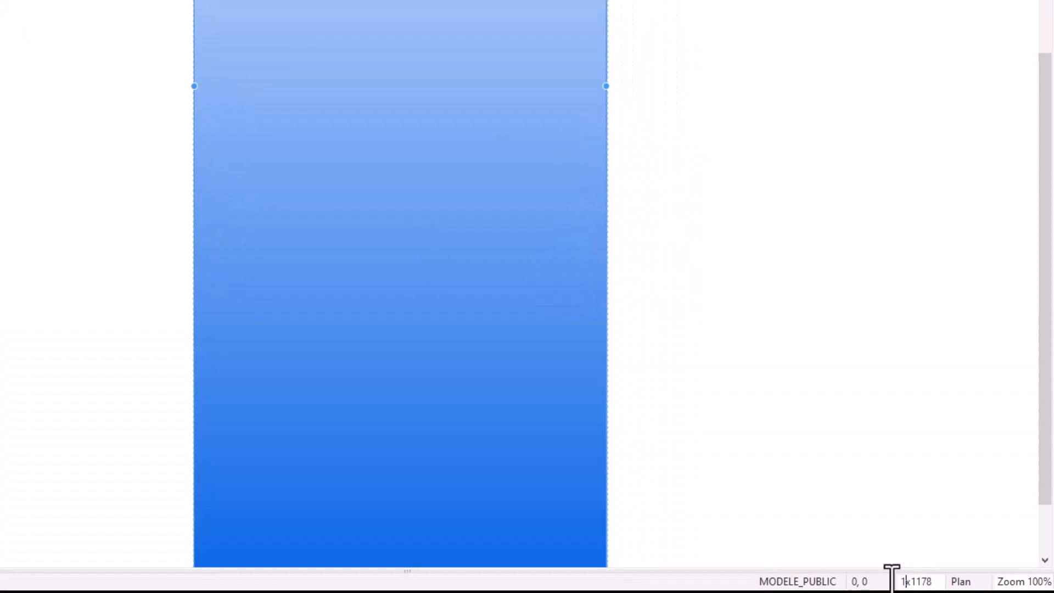
# Step: Set the page size to 1200x1178 and change the page's Cadre et Fond to Fond uni in its style settings
pyautogui.press('Return')
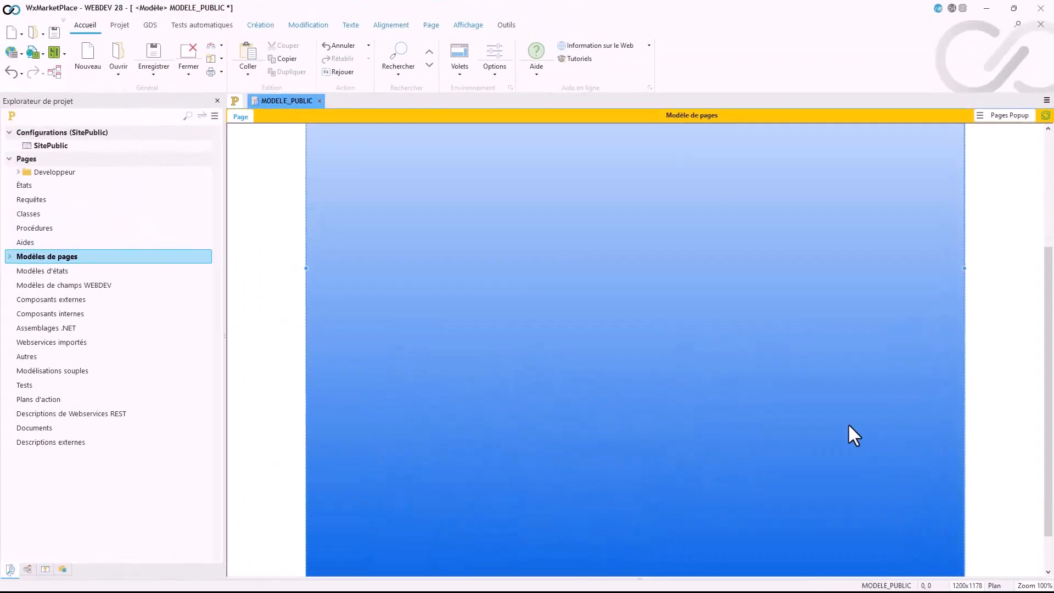
pyautogui.doubleClick(597, 289)
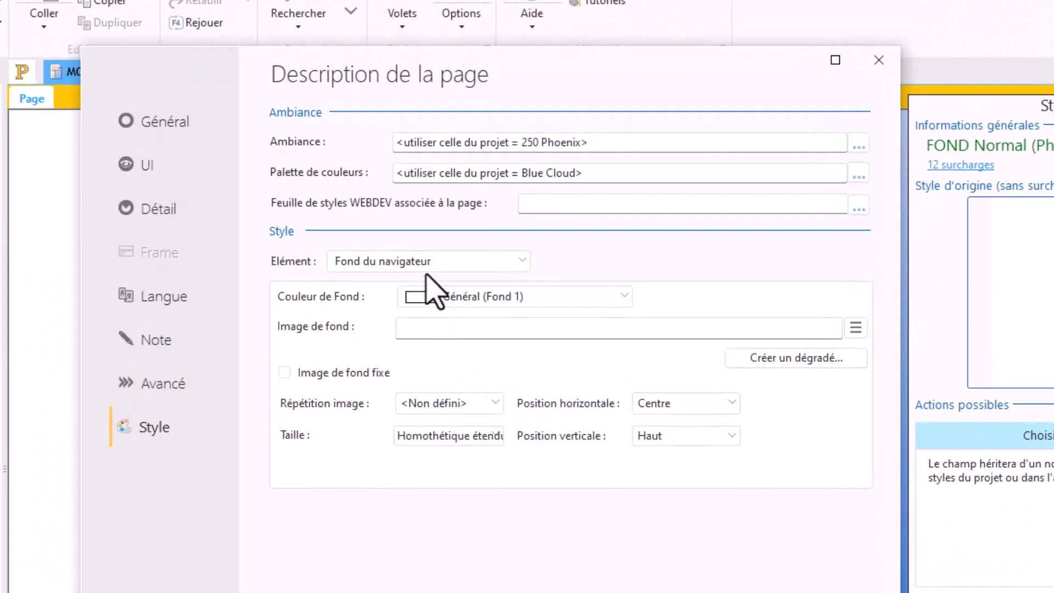
pyautogui.click(427, 271)
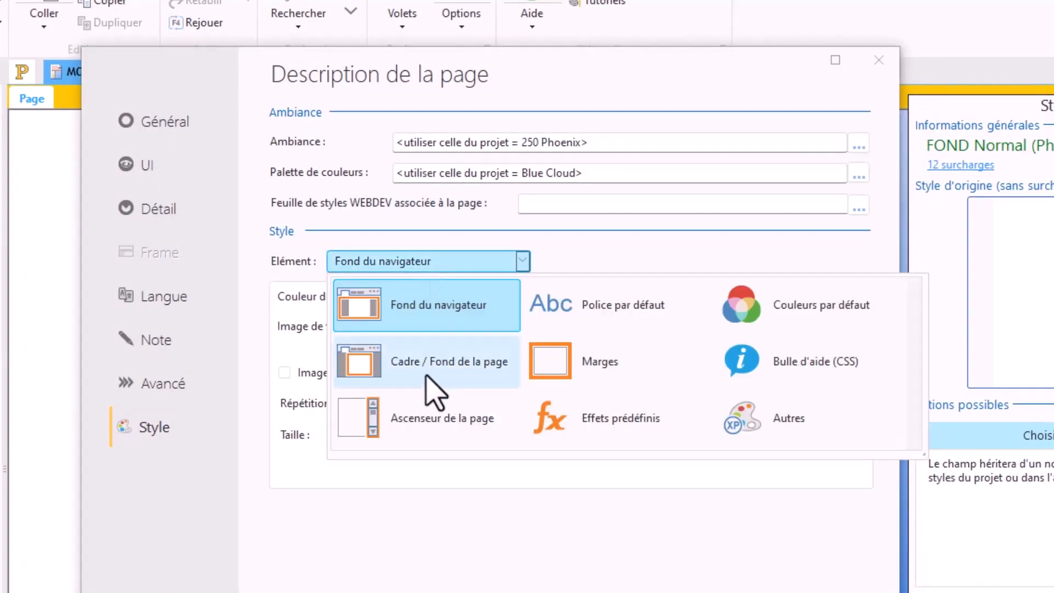
pyautogui.click(493, 375)
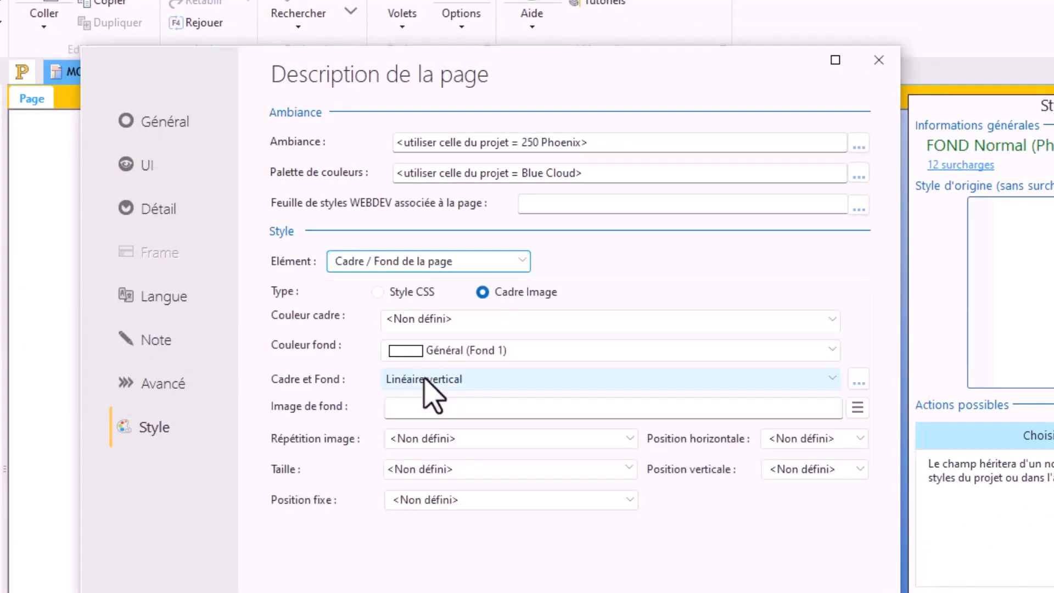
pyautogui.click(490, 383)
pyautogui.click(535, 464)
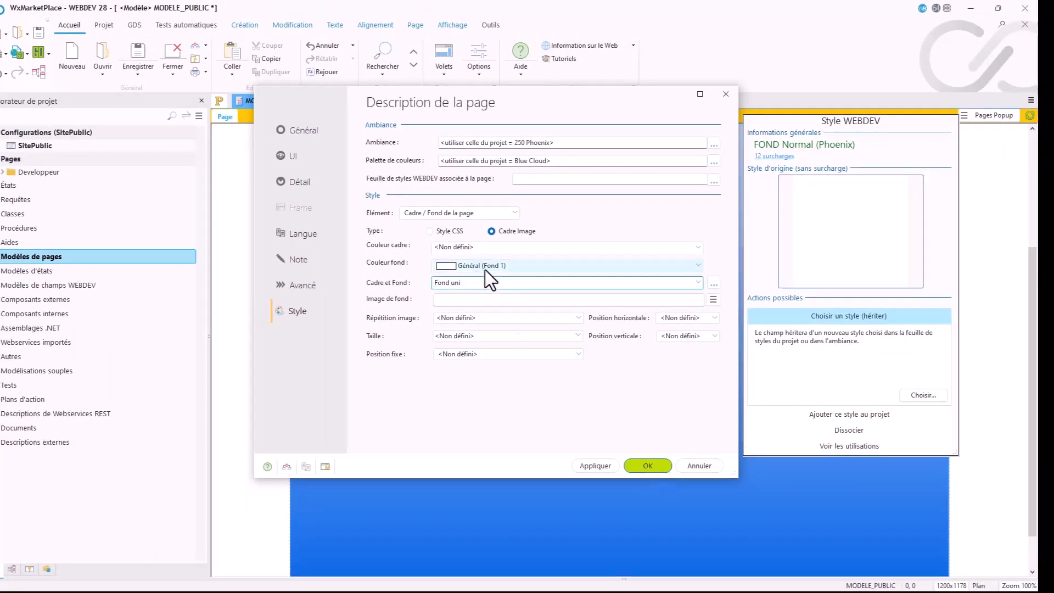
# Step: Set the page's Couleur fond to Non défini, validate, and test the page in the browser
pyautogui.click(473, 263)
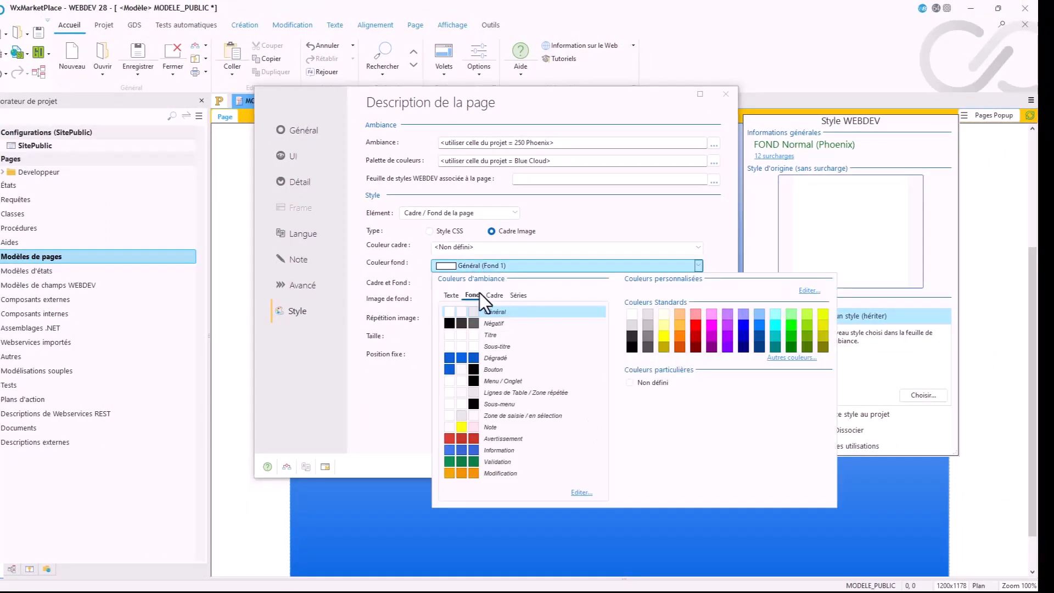
pyautogui.click(640, 385)
pyautogui.click(642, 467)
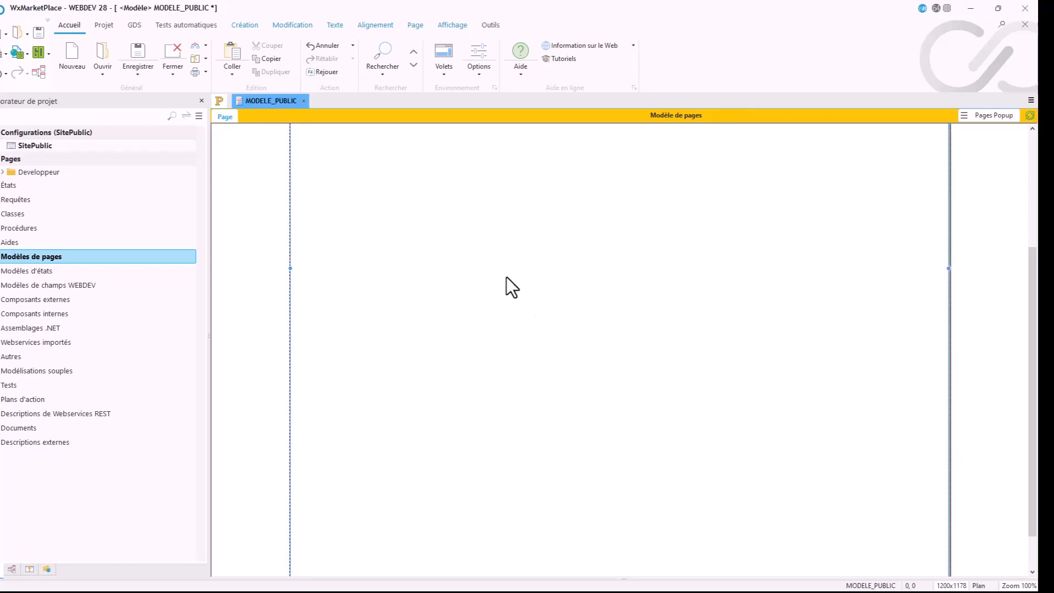
pyautogui.scroll(5, 498, 400)
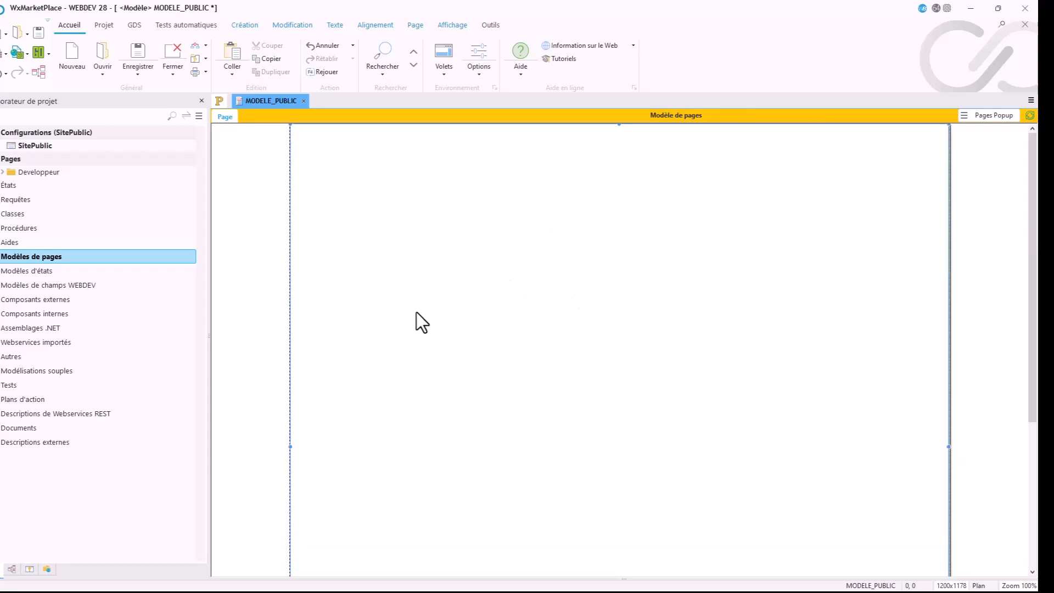
pyautogui.click(29, 49)
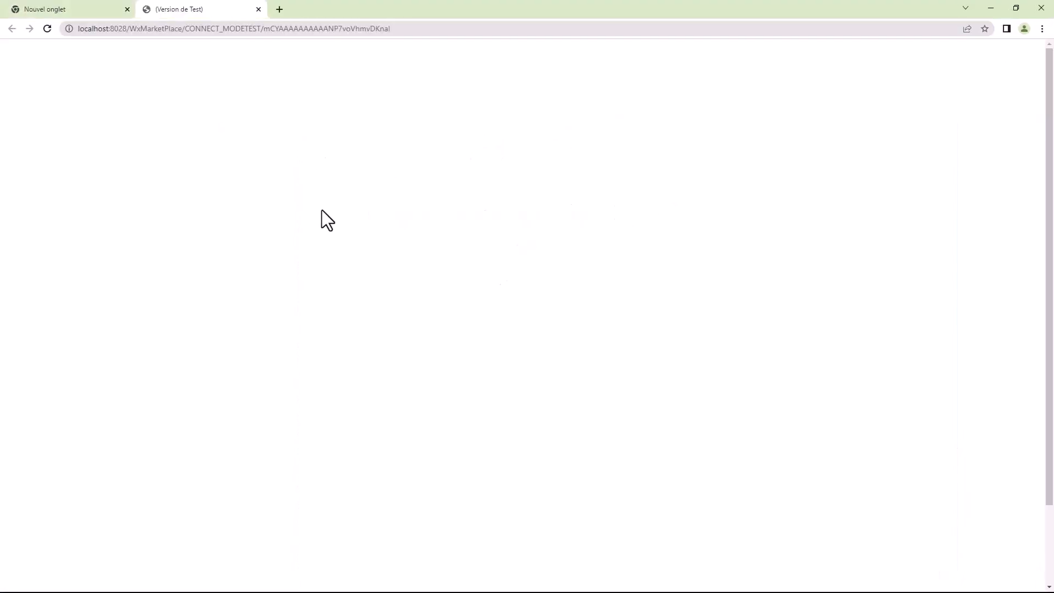
pyautogui.click(259, 10)
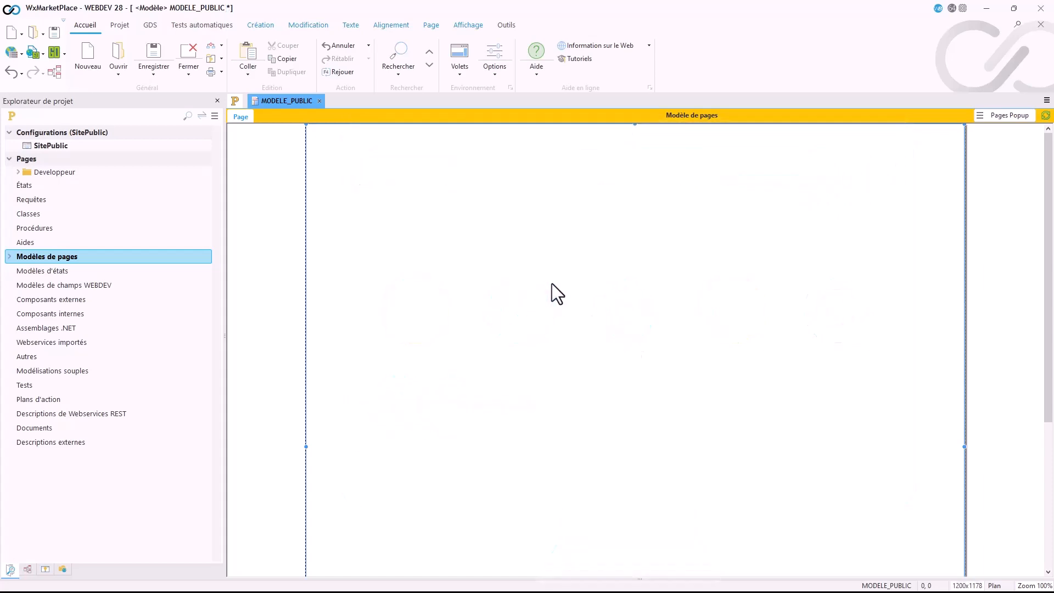
# Step: Locate MODELE_PUBLIC among the project's page templates and review the Mode d'édition in the page's general description
pyautogui.click(9, 257)
pyautogui.click(54, 269)
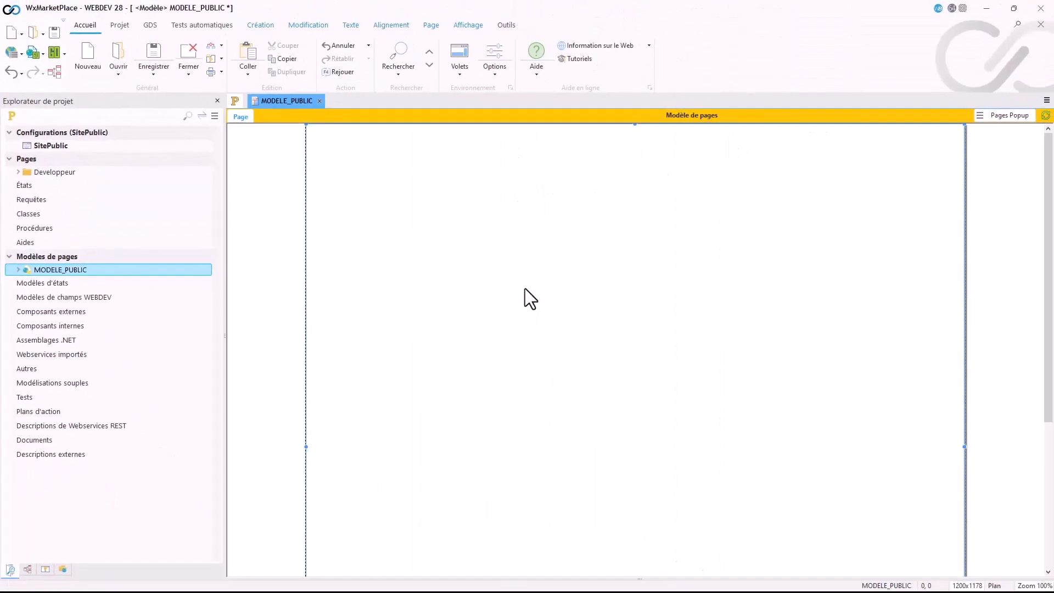
pyautogui.scroll(-3, 525, 288)
pyautogui.scroll(3, 525, 288)
pyautogui.doubleClick(525, 288)
pyautogui.click(154, 104)
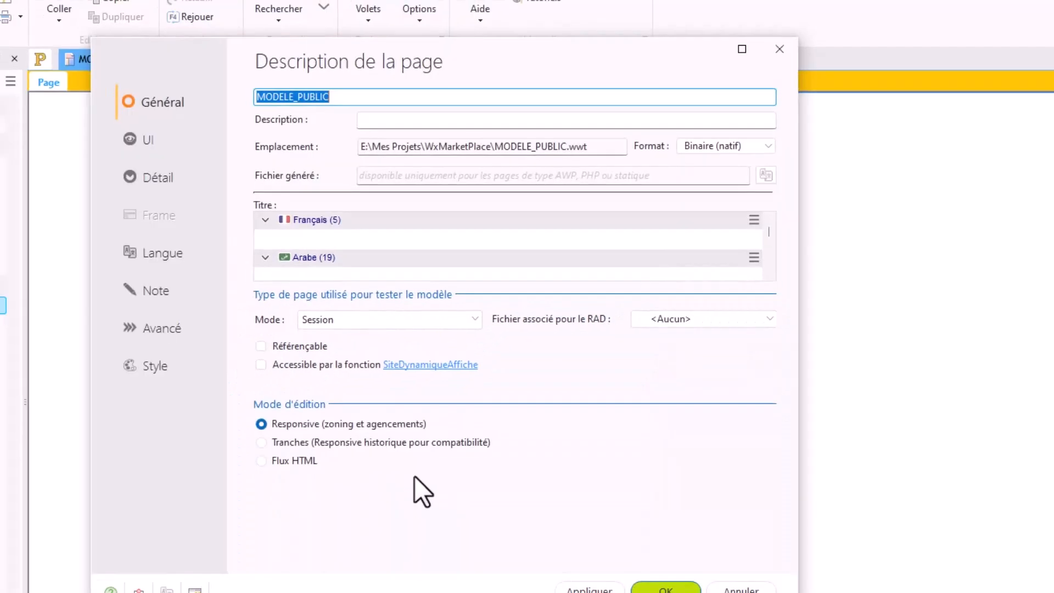
pyautogui.click(670, 487)
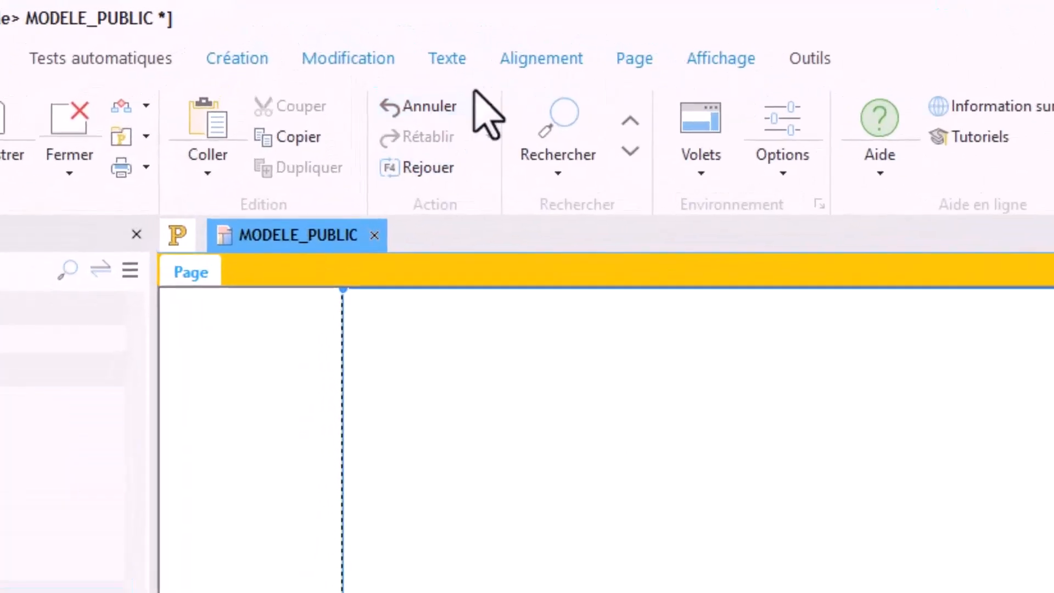
# Step: Split the page horizontally with the Découper horizontalement zoning tool, giving a 1200x100 header zone at the page's top
pyautogui.click(623, 65)
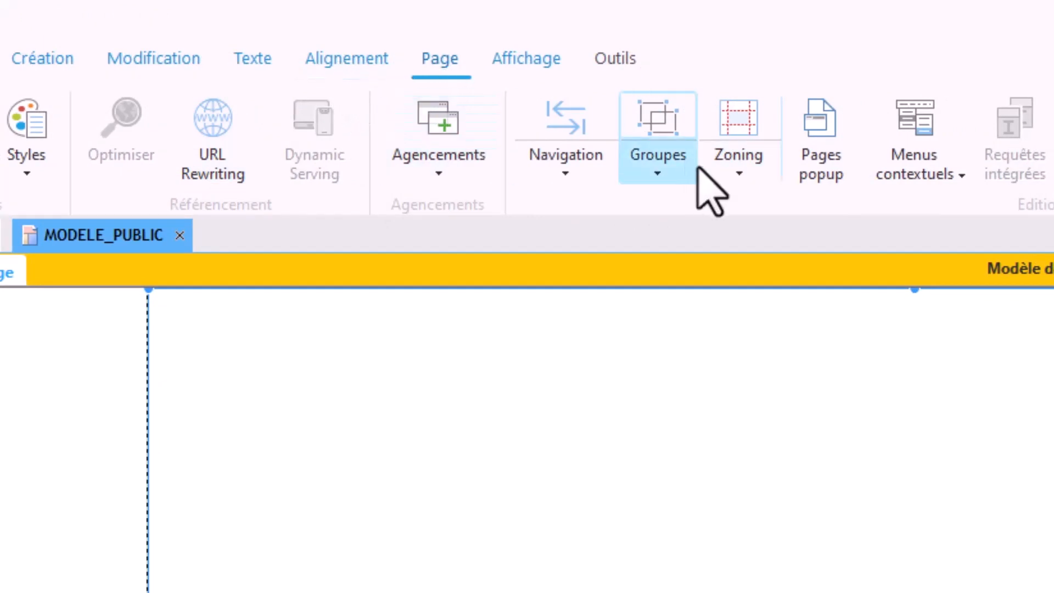
pyautogui.click(725, 178)
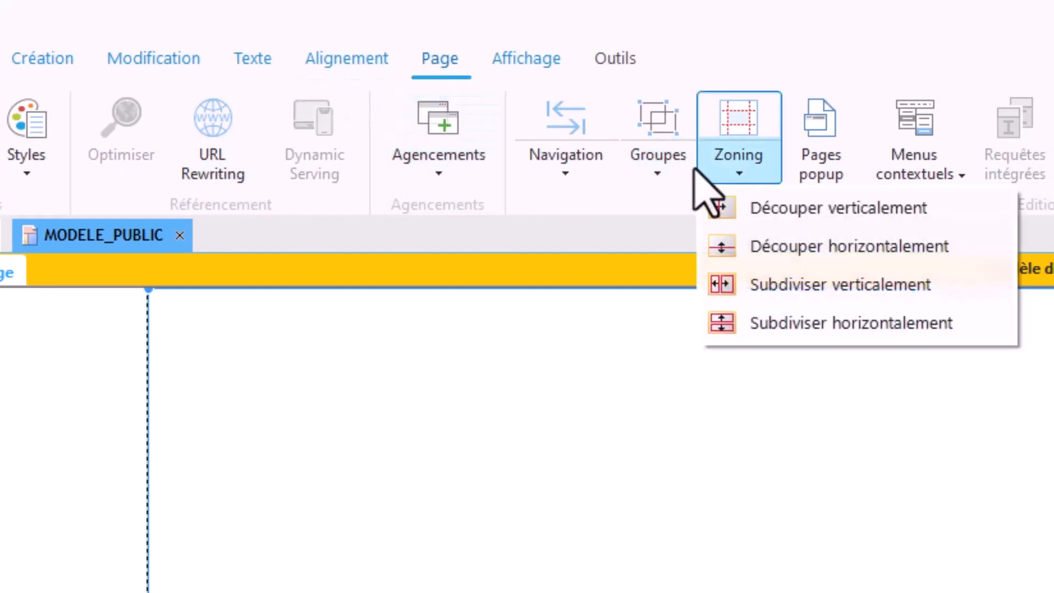
pyautogui.click(446, 330)
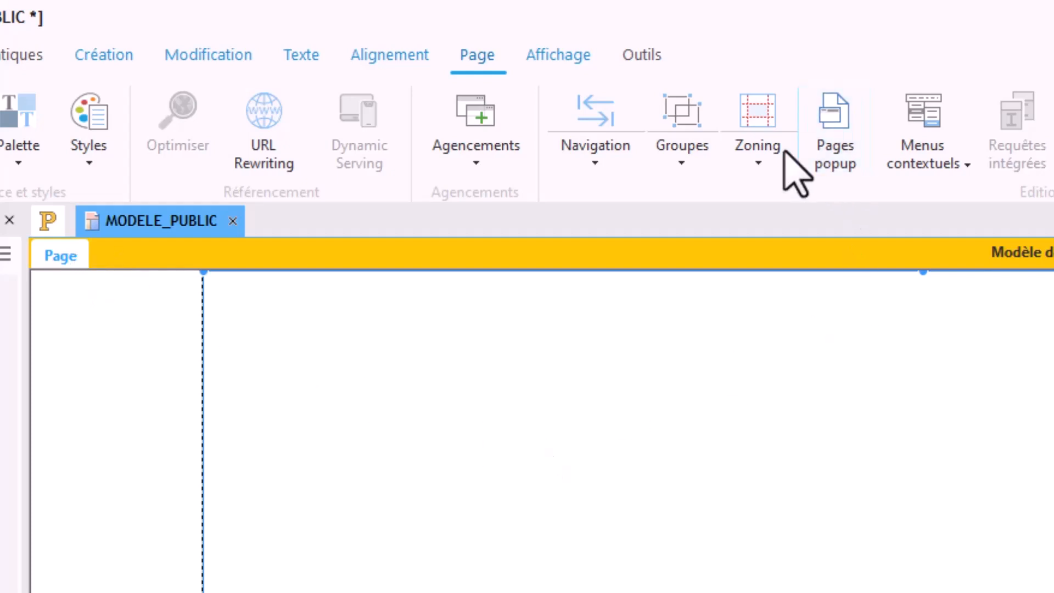
pyautogui.click(755, 162)
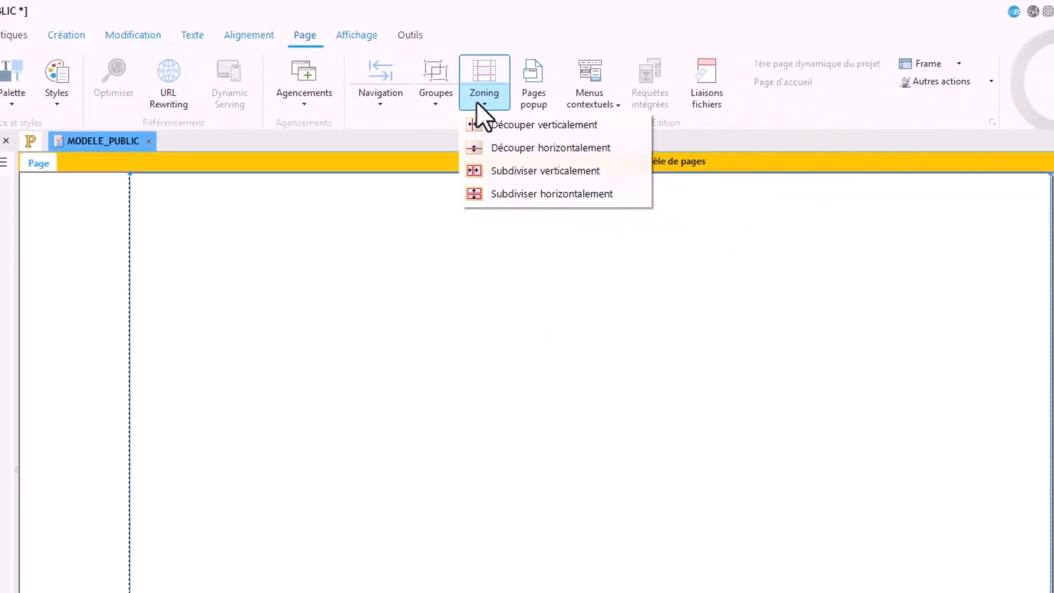
pyautogui.click(437, 132)
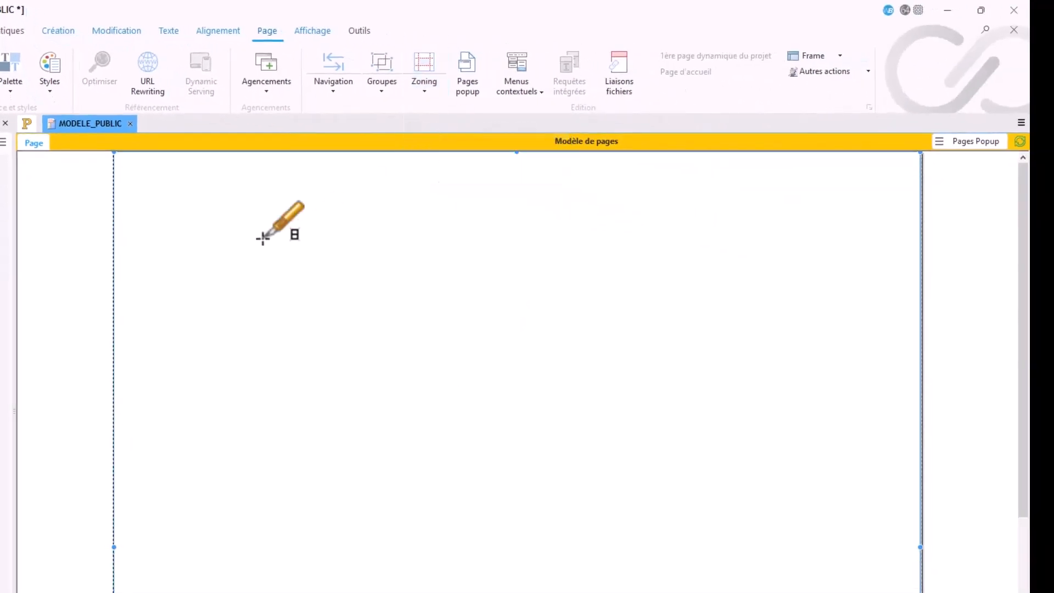
pyautogui.click(115, 217)
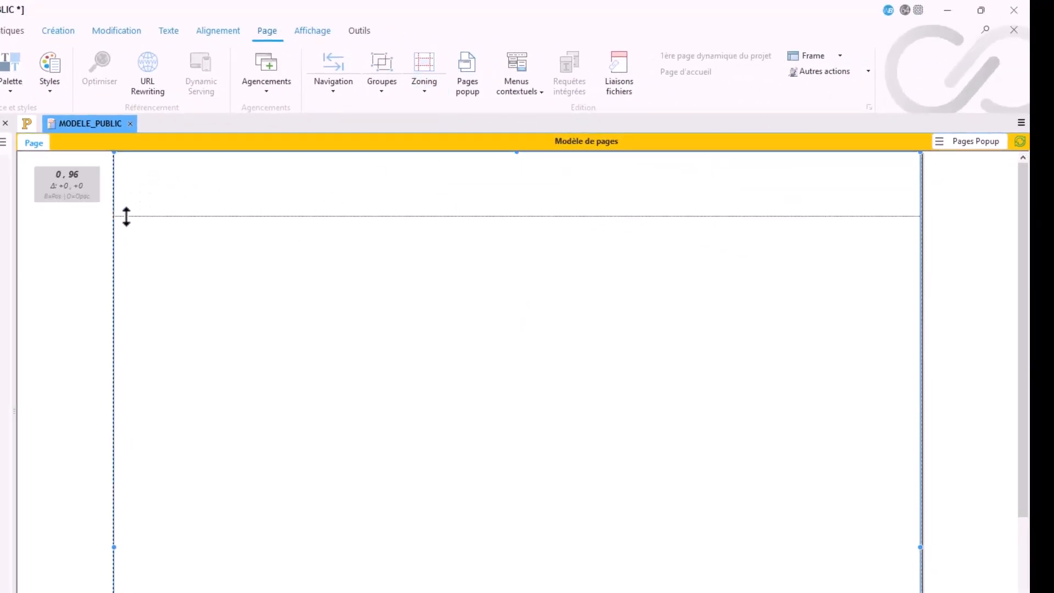
pyautogui.moveTo(136, 217); pyautogui.dragTo(139, 219)
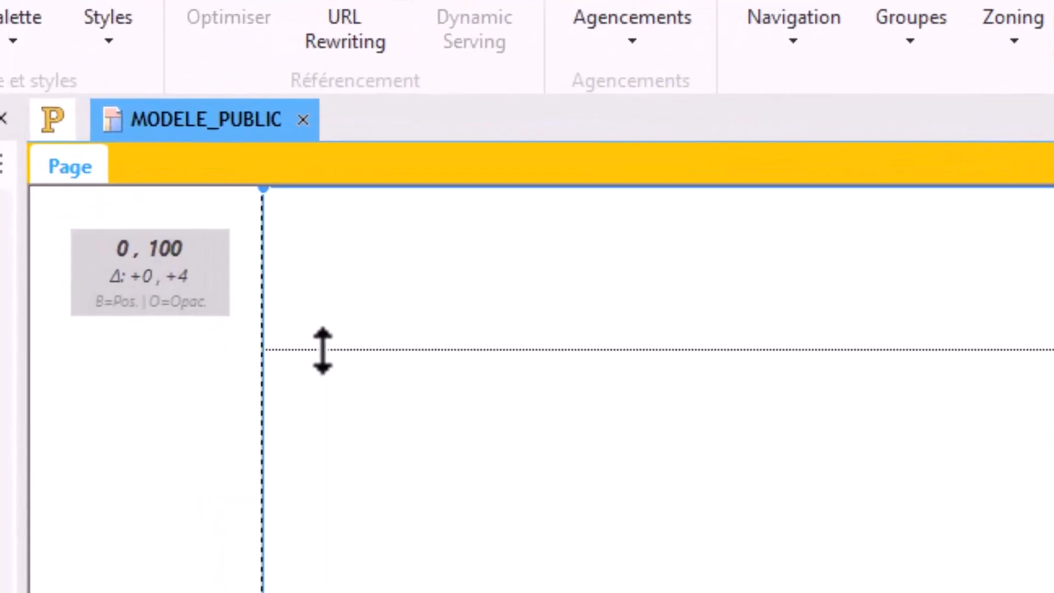
# Step: Check the name and size of the header zone and of the zone below it
pyautogui.moveTo(322, 350); pyautogui.dragTo(373, 362)
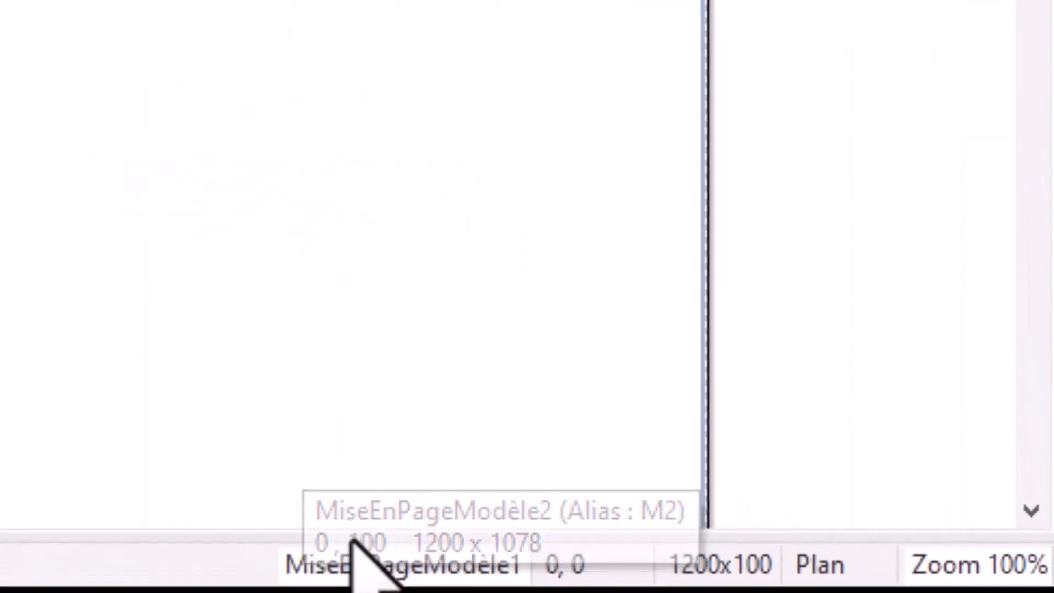
pyautogui.doubleClick(370, 555)
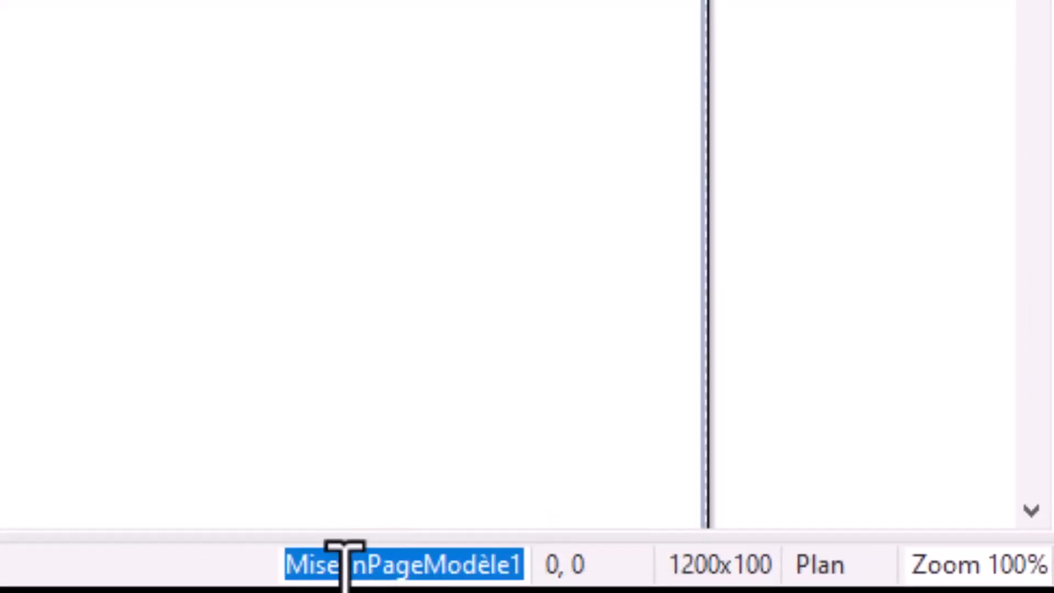
pyautogui.click(561, 314)
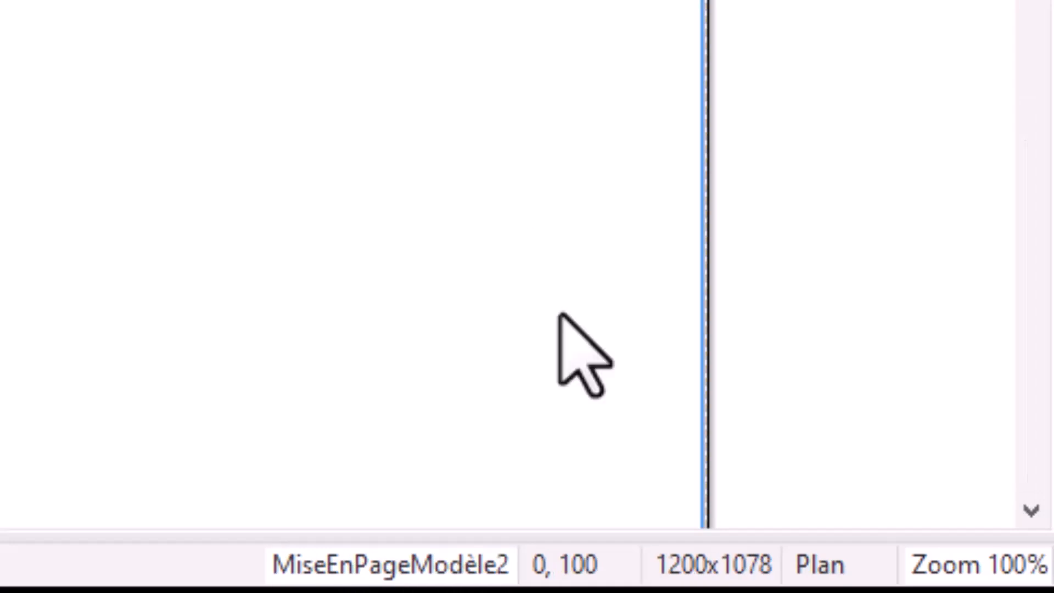
pyautogui.doubleClick(412, 557)
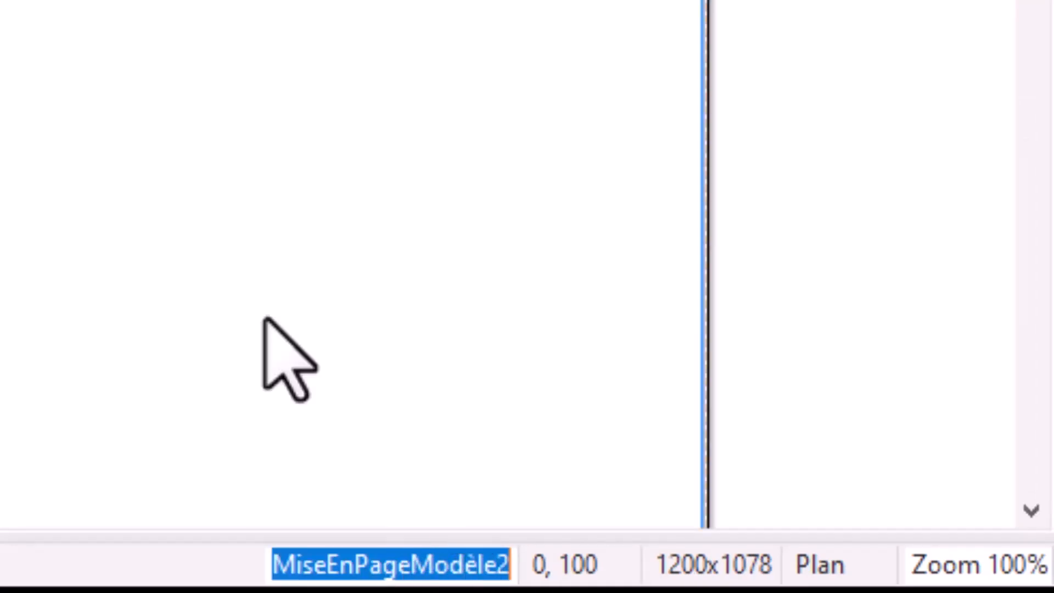
pyautogui.click(263, 1)
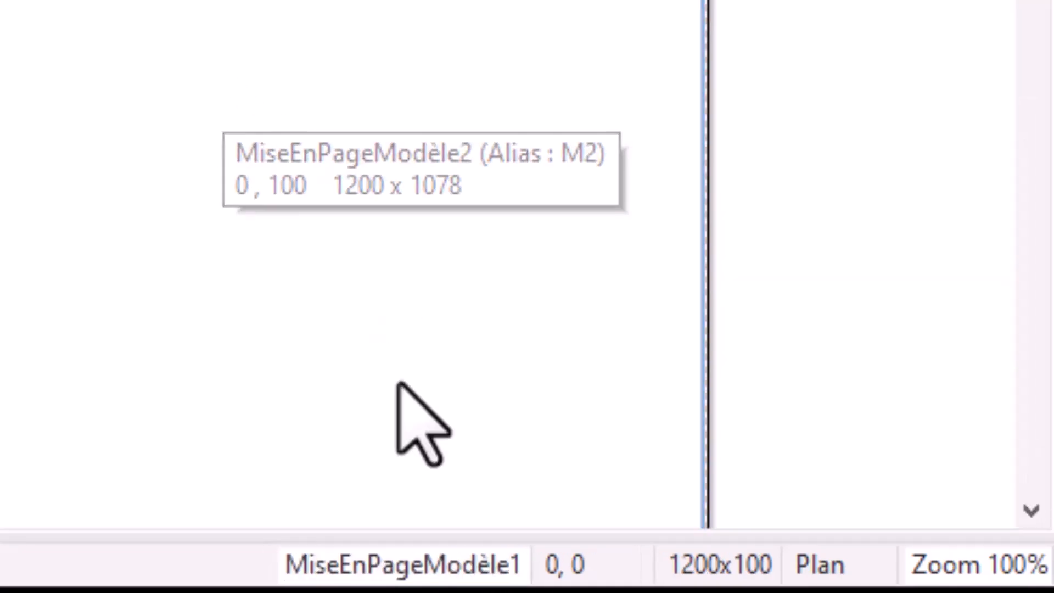
# Step: Rename the header zone as ZONE_ENTETE
pyautogui.doubleClick(405, 557)
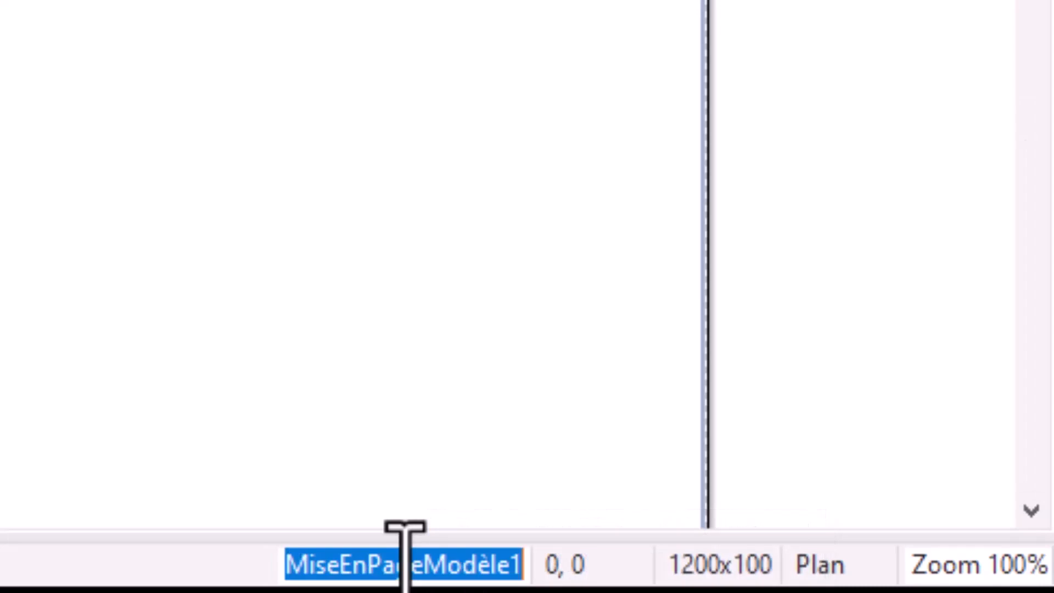
pyautogui.write('zone8header')
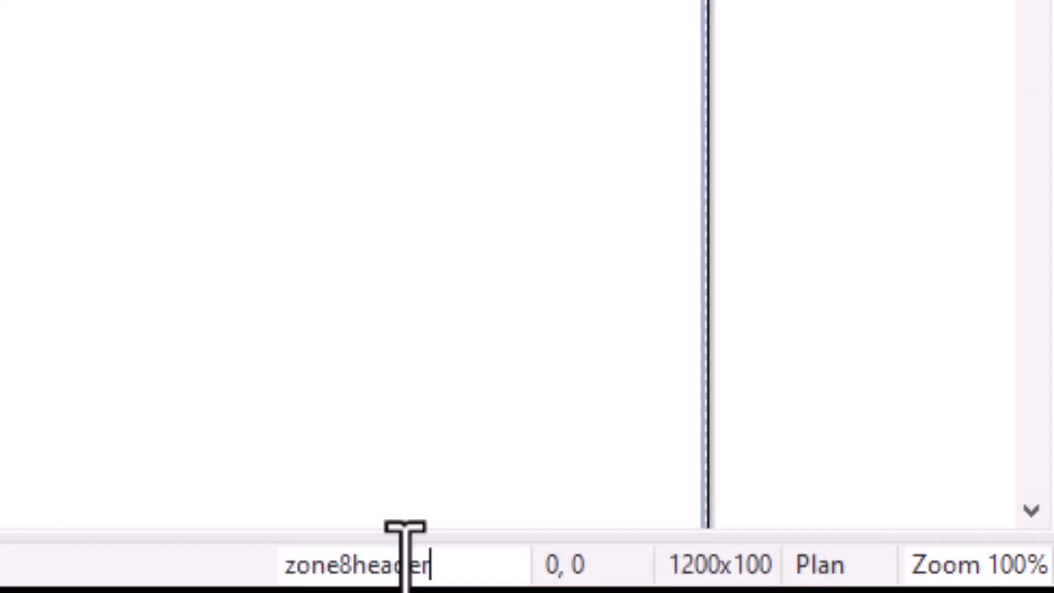
pyautogui.doubleClick(405, 557)
pyautogui.write('ZONE_ENTETE')
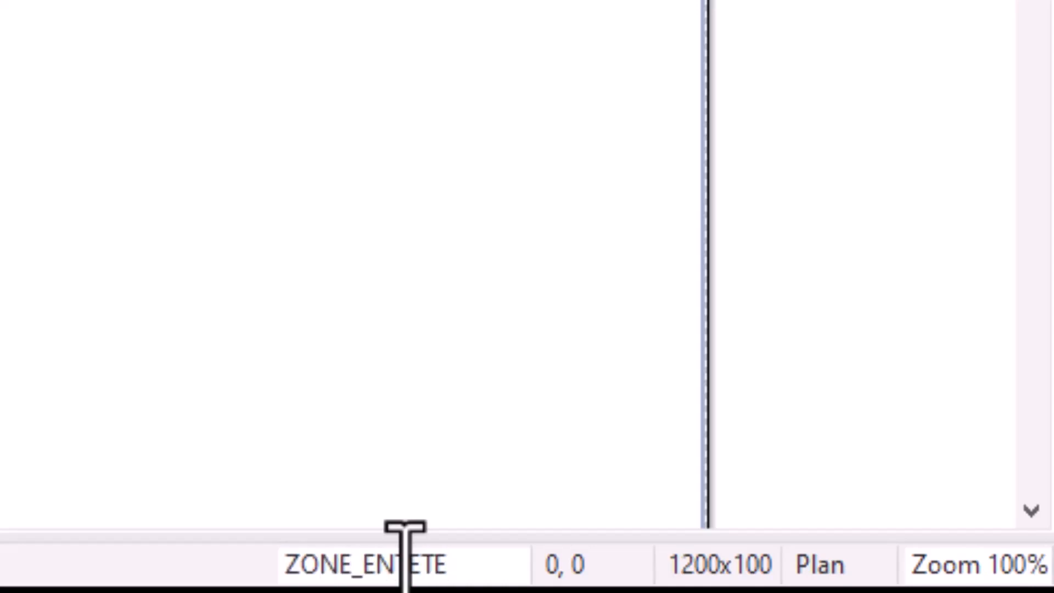
pyautogui.press('Return')
# Step: Rename the zone below the header as ZONE_PAGE
pyautogui.click(84, 324)
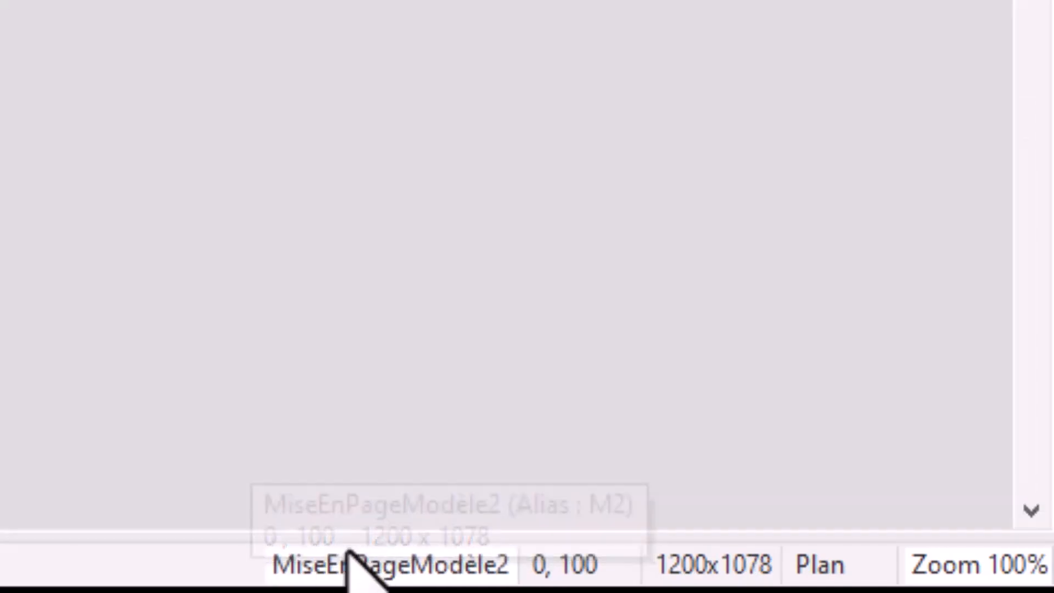
pyautogui.doubleClick(345, 555)
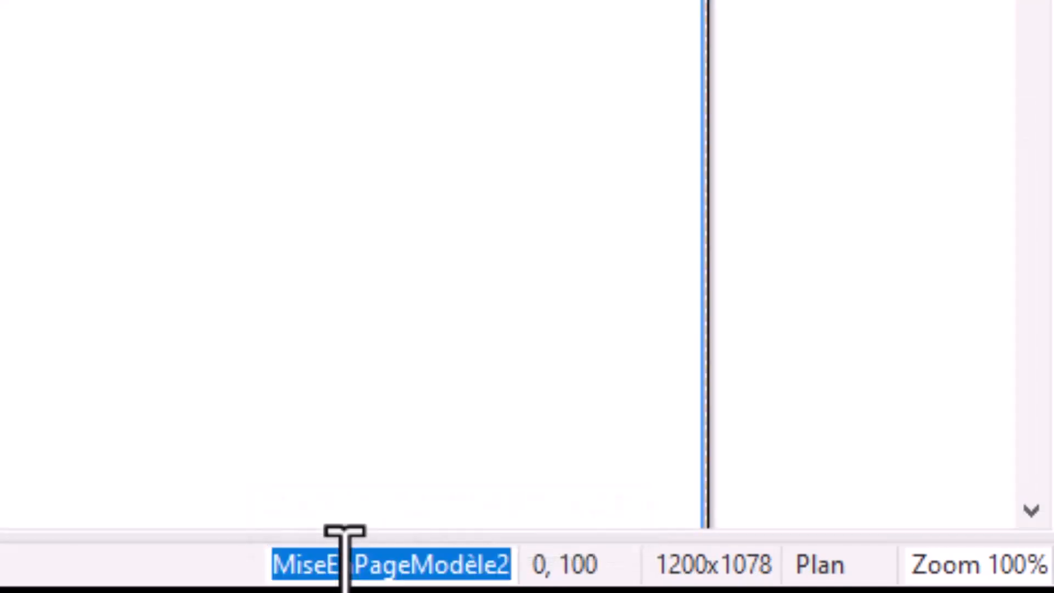
pyautogui.write('ZONE')
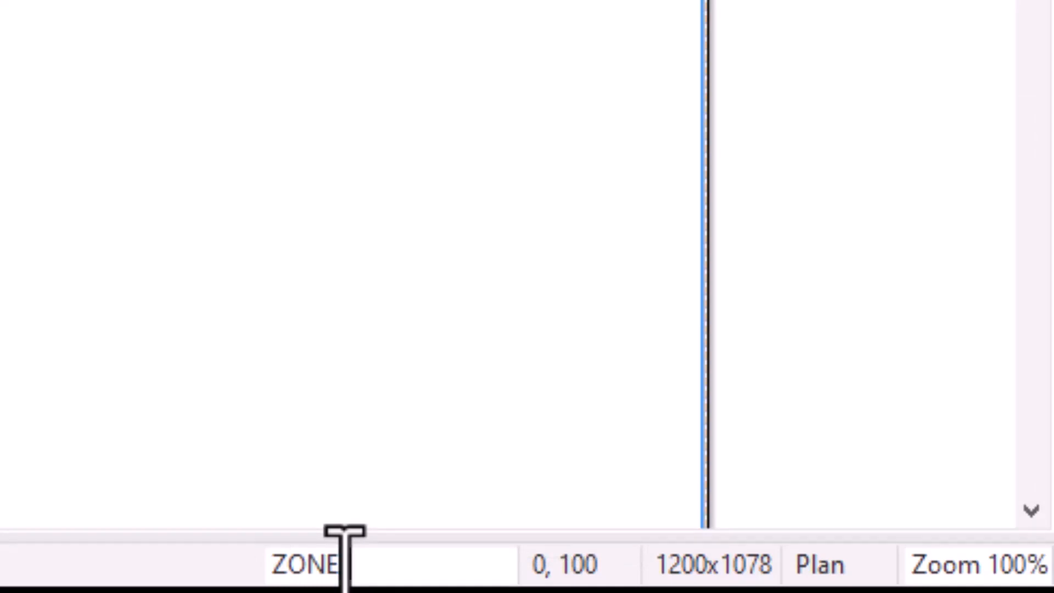
pyautogui.write('_PAGE')
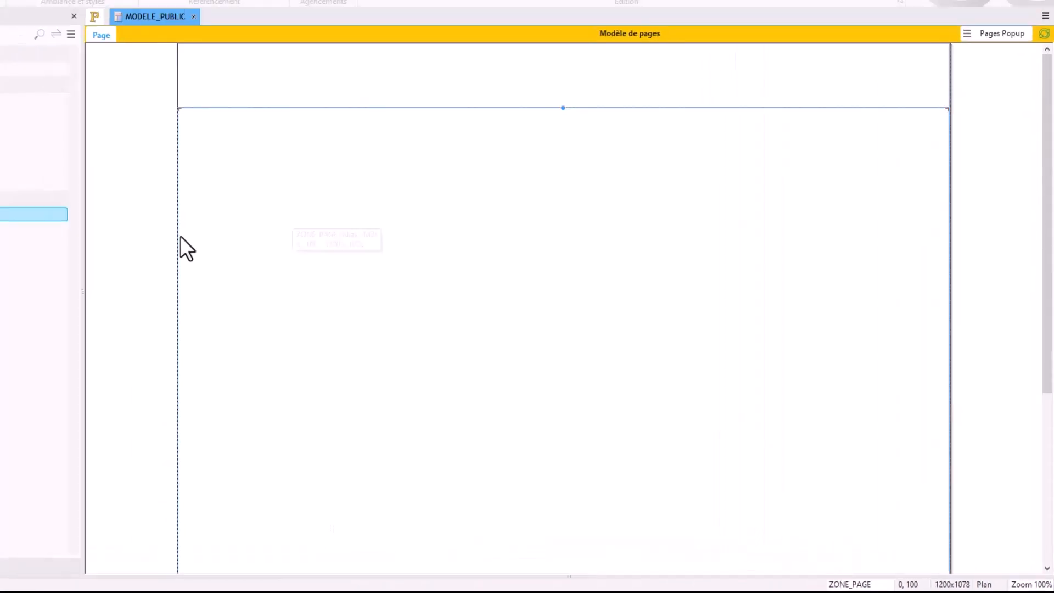
# Step: Expand the Champs of MODELE_PUBLIC in the project explorer and examine its ZONE_ENTETE and ZONE_PAGE entries
pyautogui.click(32, 233)
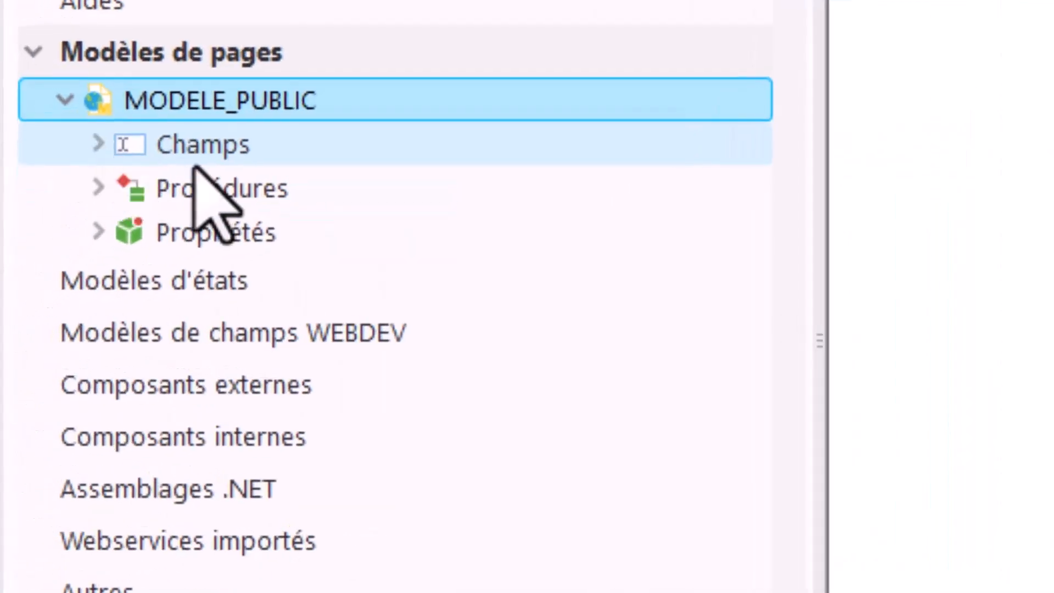
pyautogui.click(137, 156)
pyautogui.click(99, 145)
pyautogui.click(274, 195)
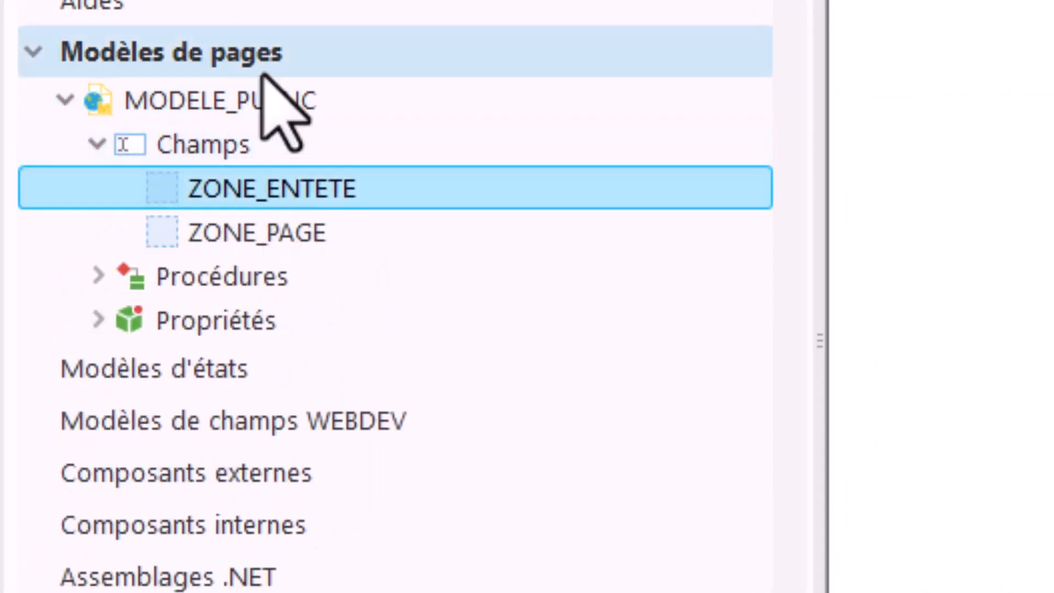
pyautogui.click(264, 229)
pyautogui.click(264, 199)
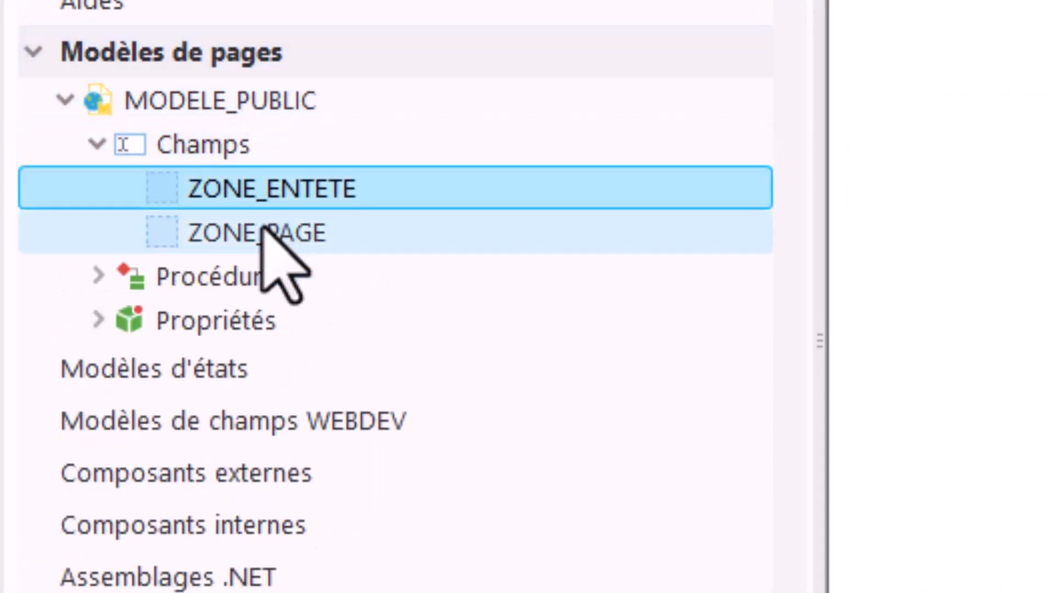
pyautogui.click(263, 230)
pyautogui.click(270, 192)
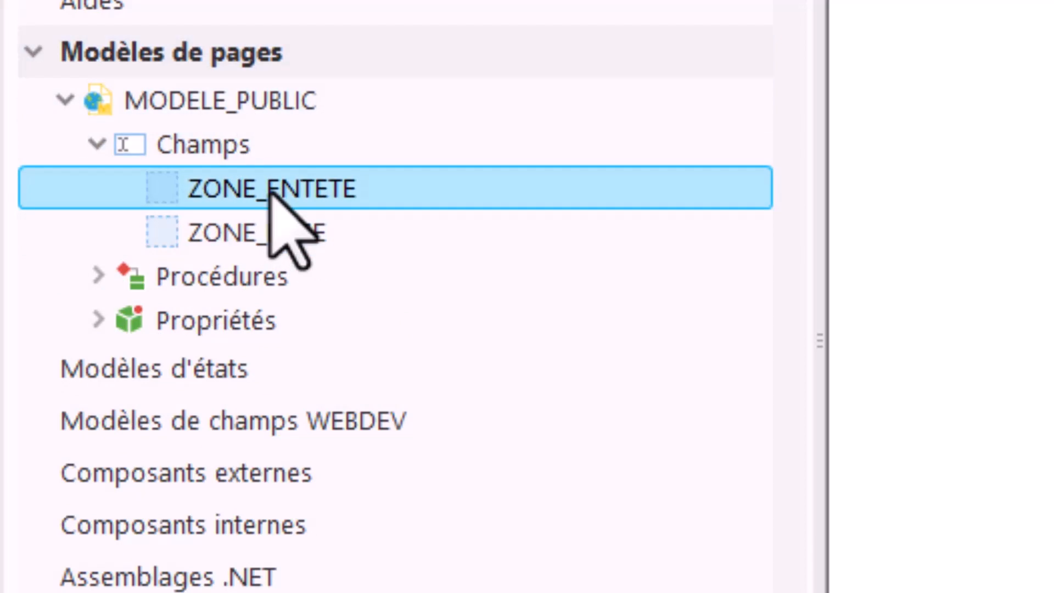
# Step: Locate ZONE_ENTETE and ZONE_PAGE in the page editor by selecting each from its project explorer entry
pyautogui.rightClick(271, 193)
pyautogui.click(360, 284)
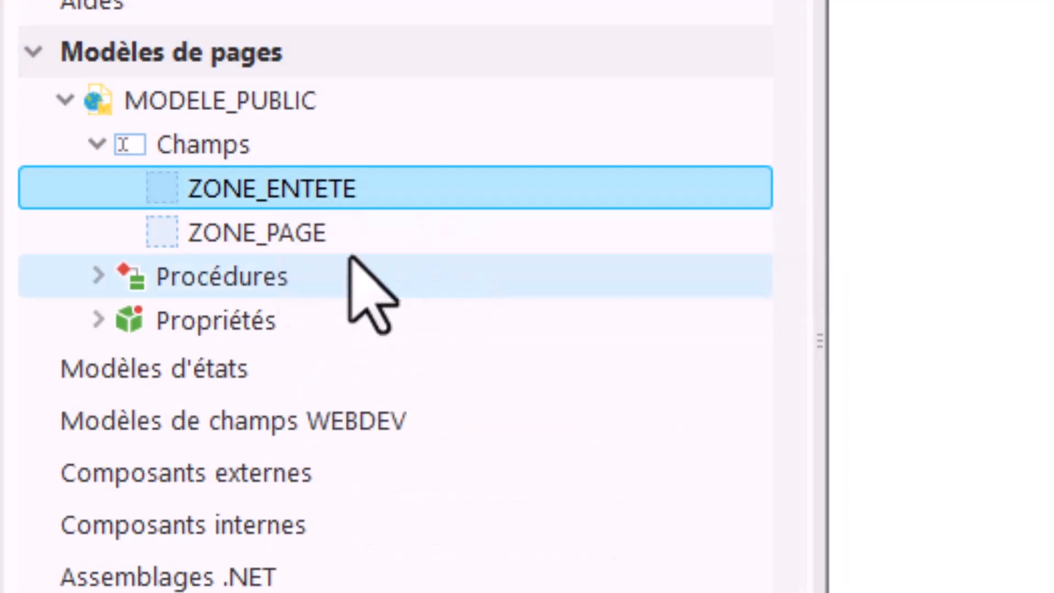
pyautogui.click(283, 230)
pyautogui.rightClick(351, 241)
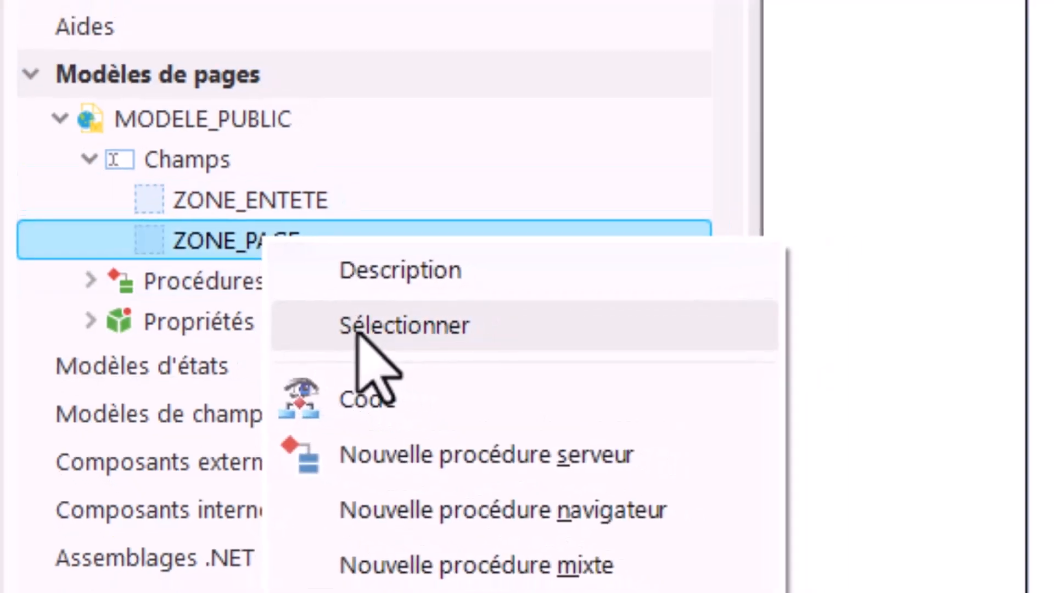
pyautogui.click(379, 322)
pyautogui.click(131, 280)
pyautogui.click(517, 104)
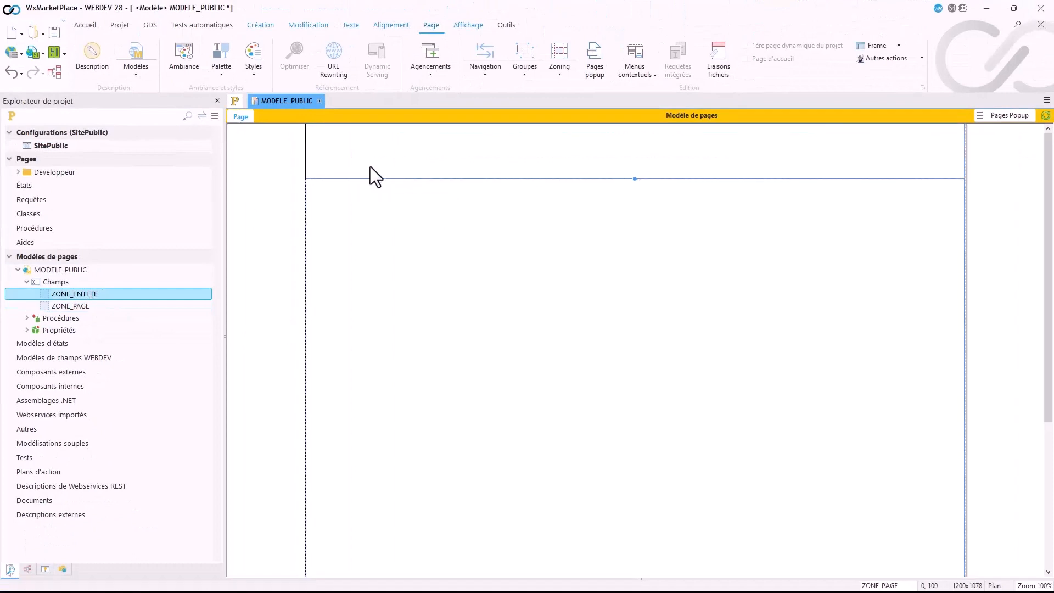
# Step: Set the text colour in the style of ZONE_ENTETE to dark blue and validate the zone description
pyautogui.doubleClick(421, 166)
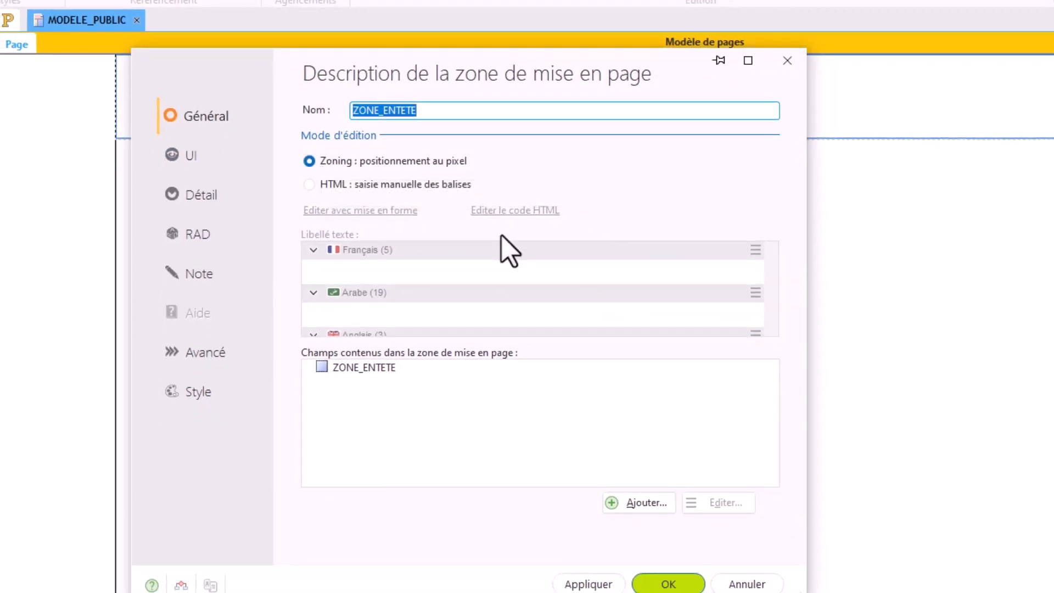
pyautogui.click(205, 403)
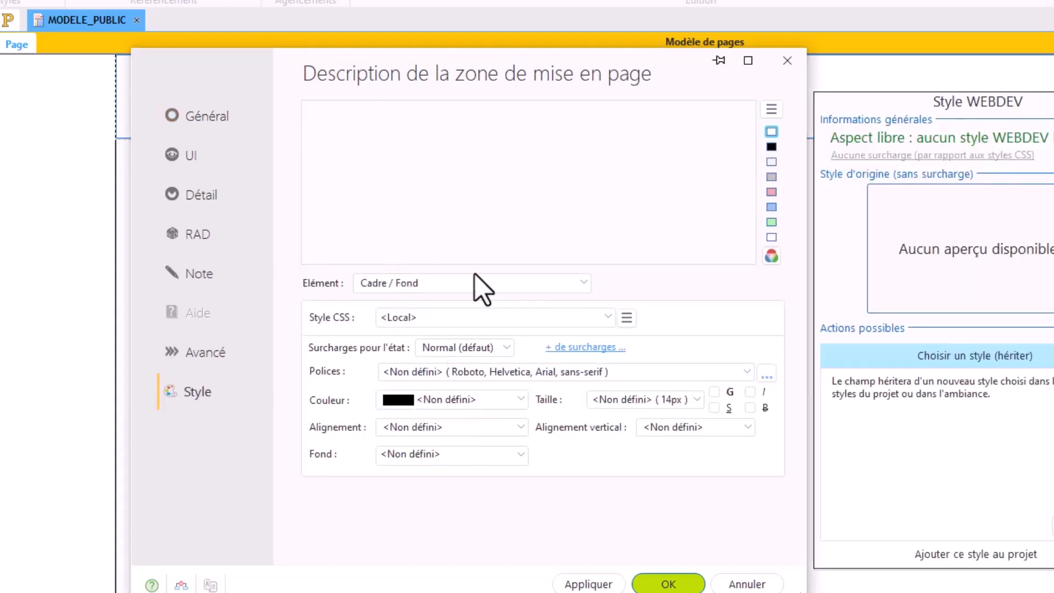
pyautogui.click(444, 408)
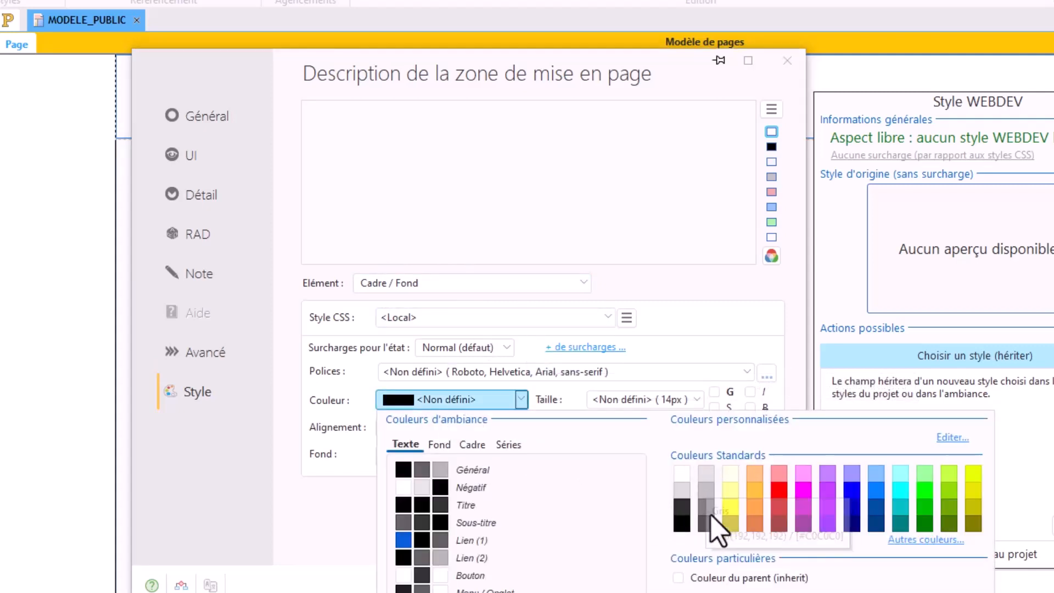
pyautogui.click(877, 525)
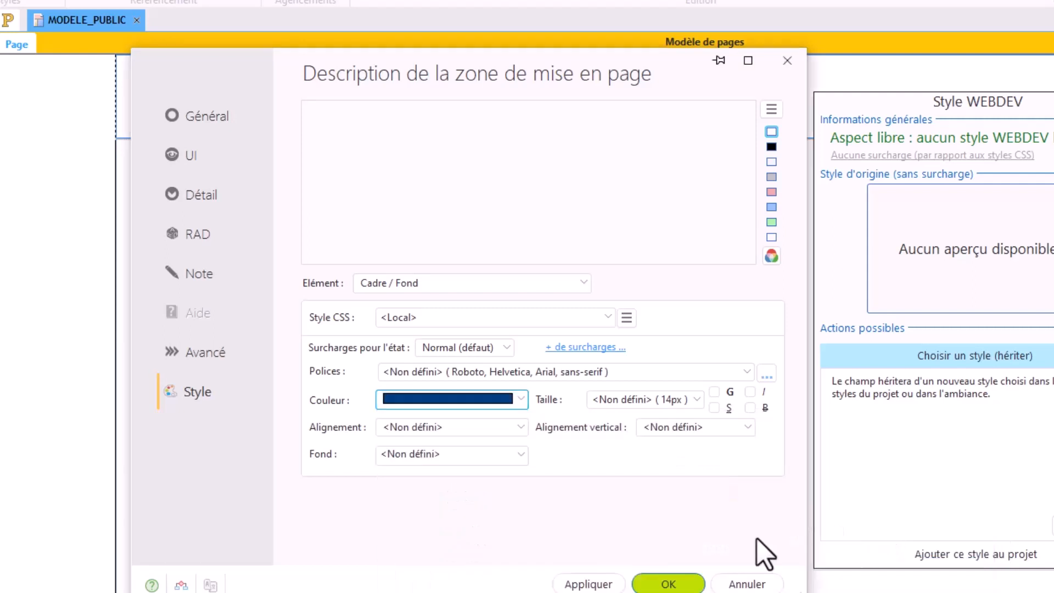
pyautogui.click(654, 581)
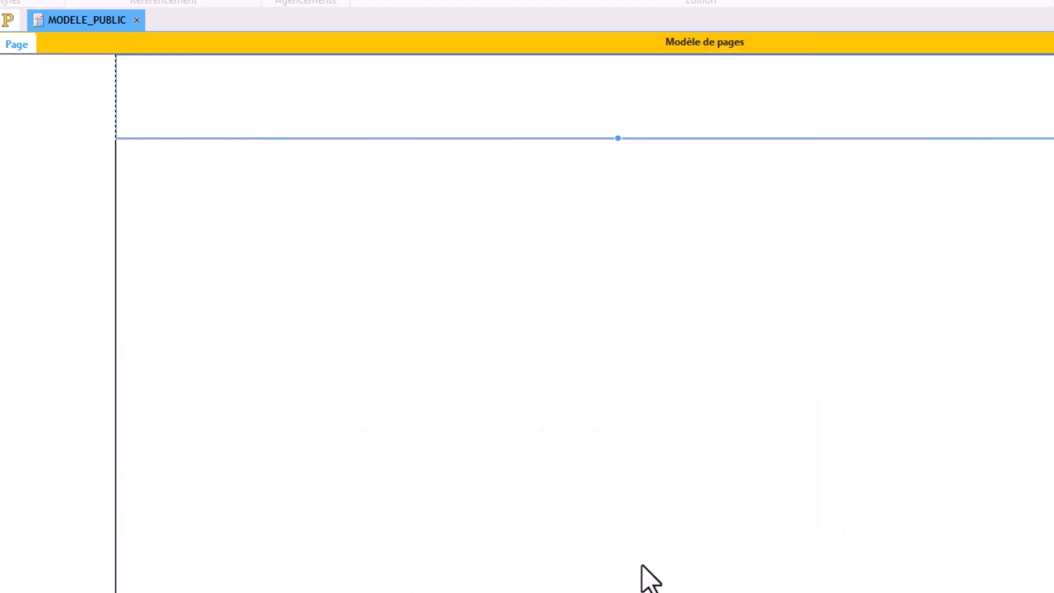
# Step: In the style of ZONE_ENTETE, set the text colour to Blanc and the background to dark blue
pyautogui.doubleClick(337, 114)
pyautogui.click(469, 406)
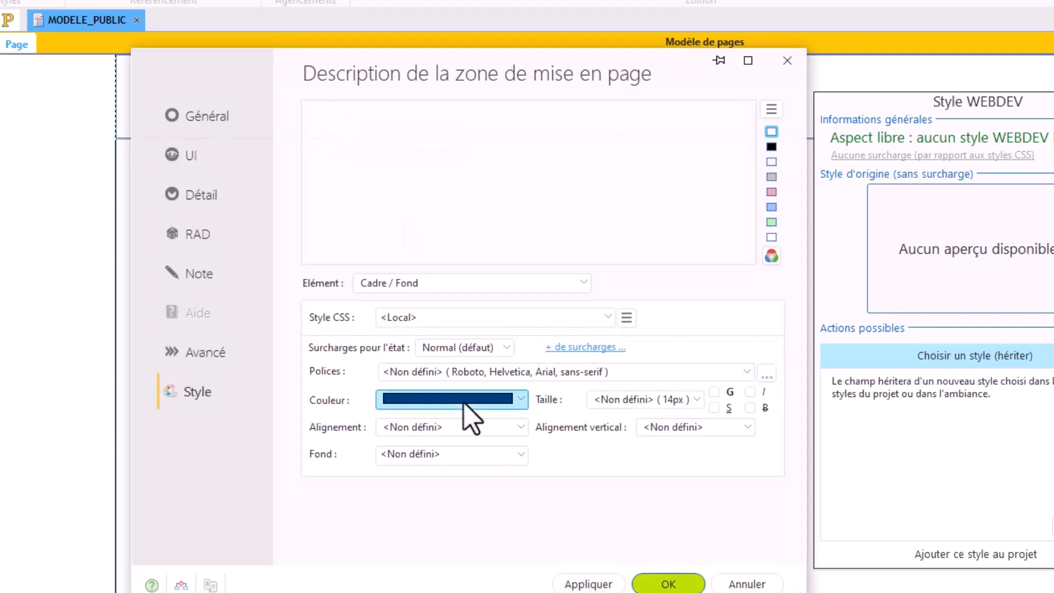
pyautogui.click(702, 484)
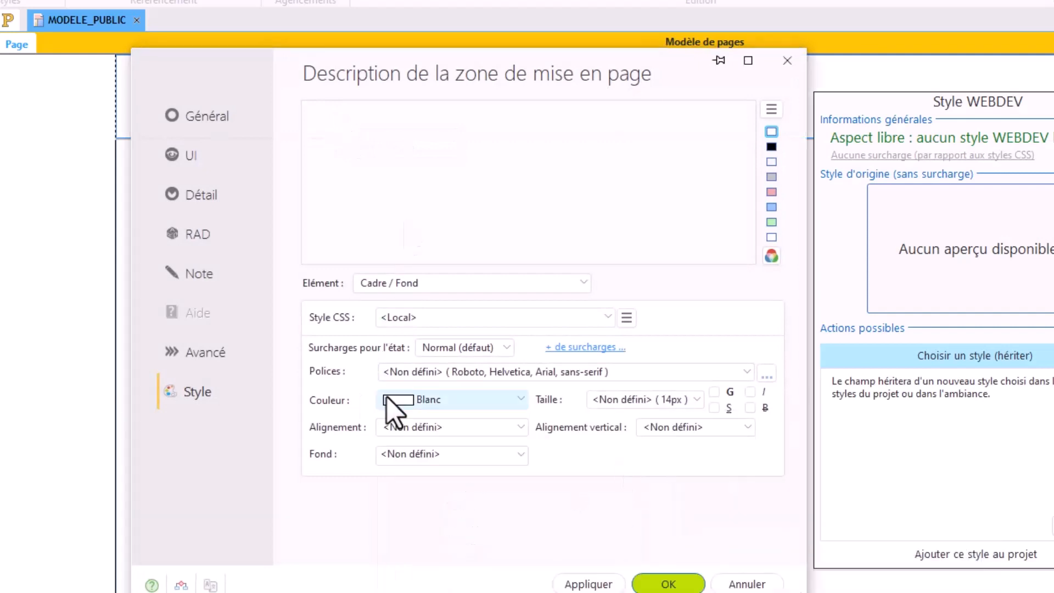
pyautogui.click(428, 455)
pyautogui.click(878, 201)
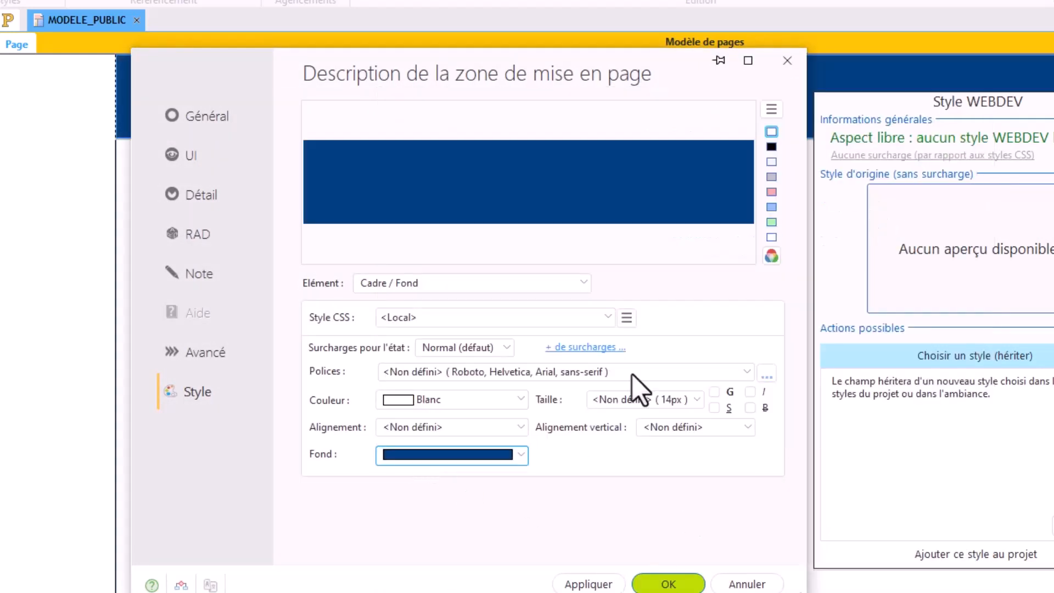
pyautogui.click(667, 585)
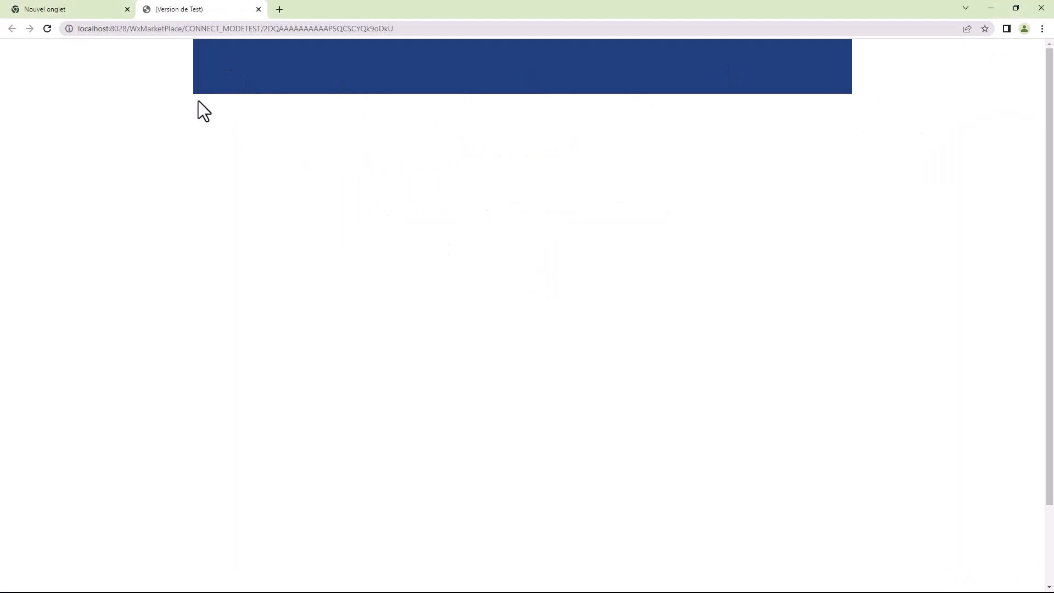
# Step: Close the browser test page and set the width anchoring of MODELE_PUBLIC to "Agrandir ou réduire comme le navigateur (ou son conteneur)"
pyautogui.click(258, 9)
pyautogui.click(452, 248)
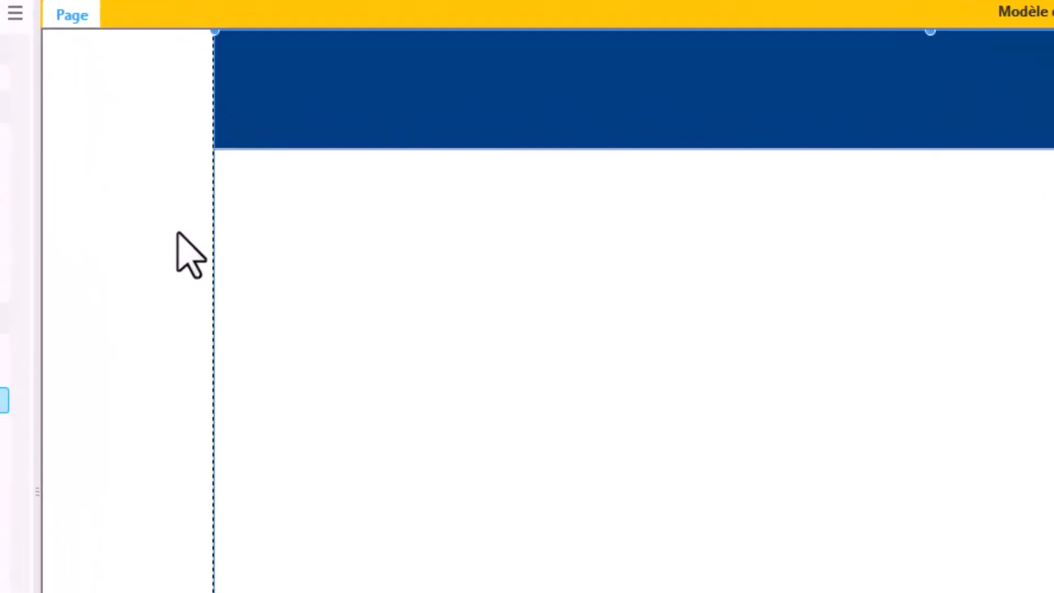
pyautogui.rightClick(177, 232)
pyautogui.click(248, 360)
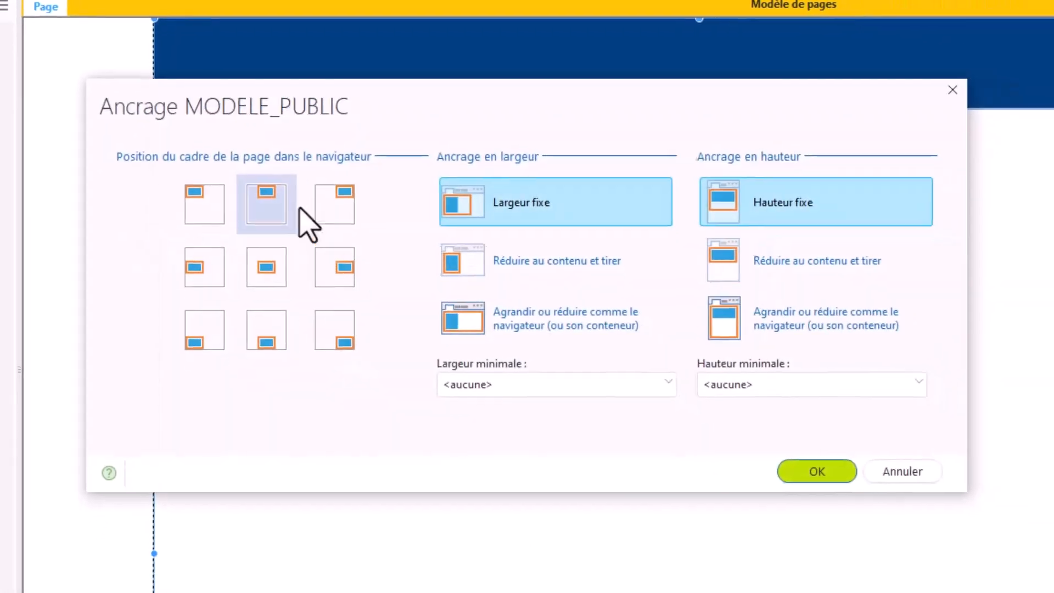
pyautogui.click(496, 325)
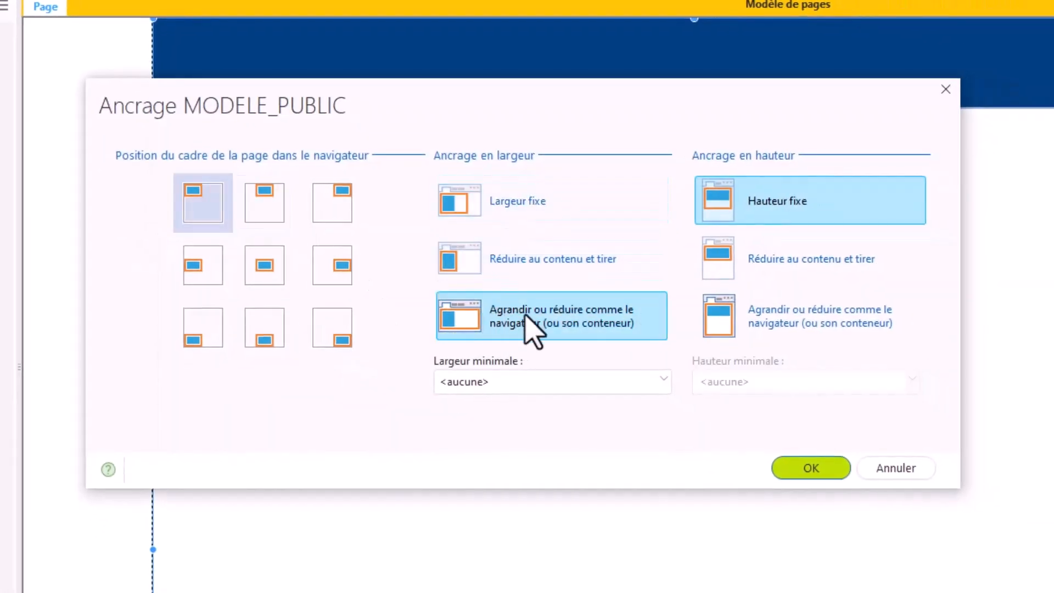
pyautogui.click(824, 468)
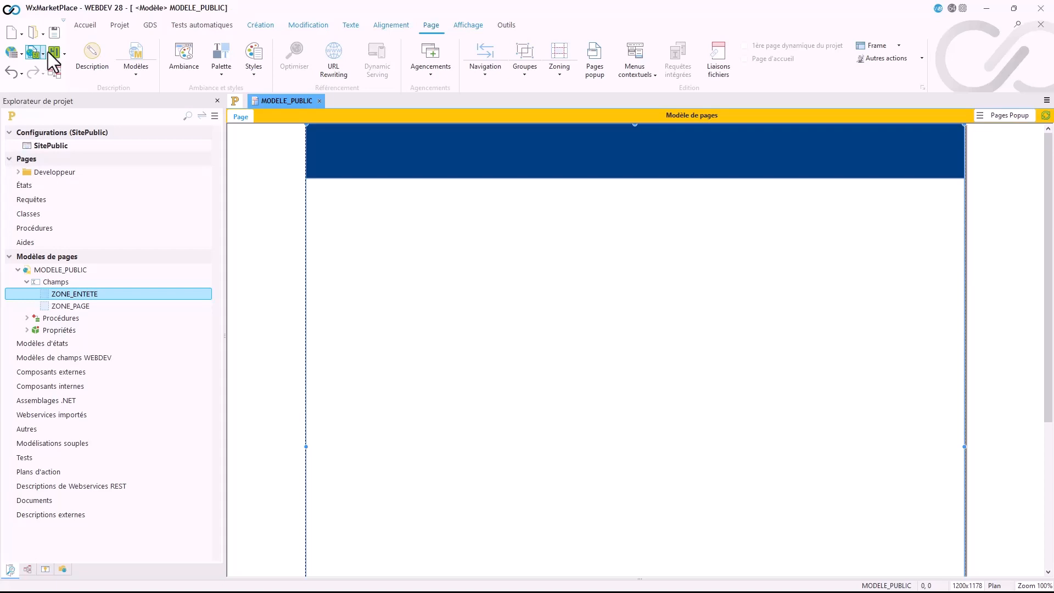
# Step: Test the template in the browser twice to check the header's width, closing the test page each time
pyautogui.click(49, 53)
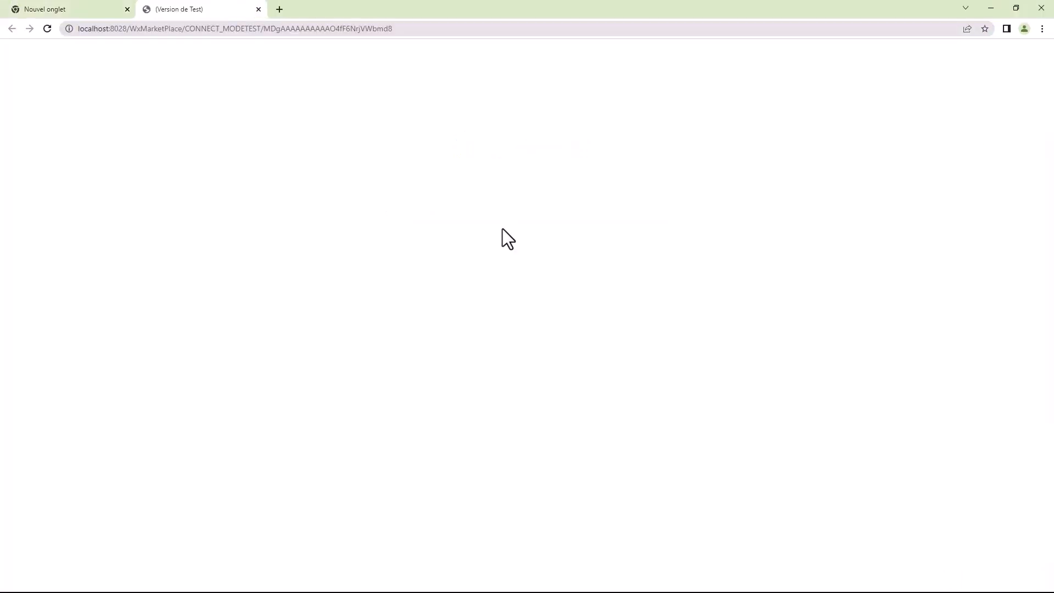
pyautogui.click(259, 9)
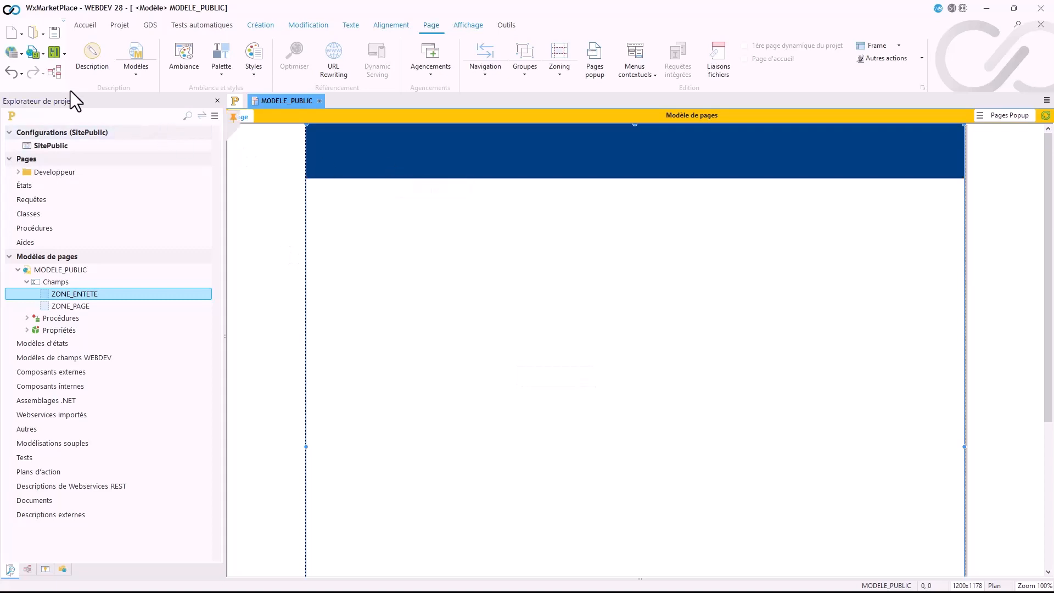
pyautogui.click(38, 54)
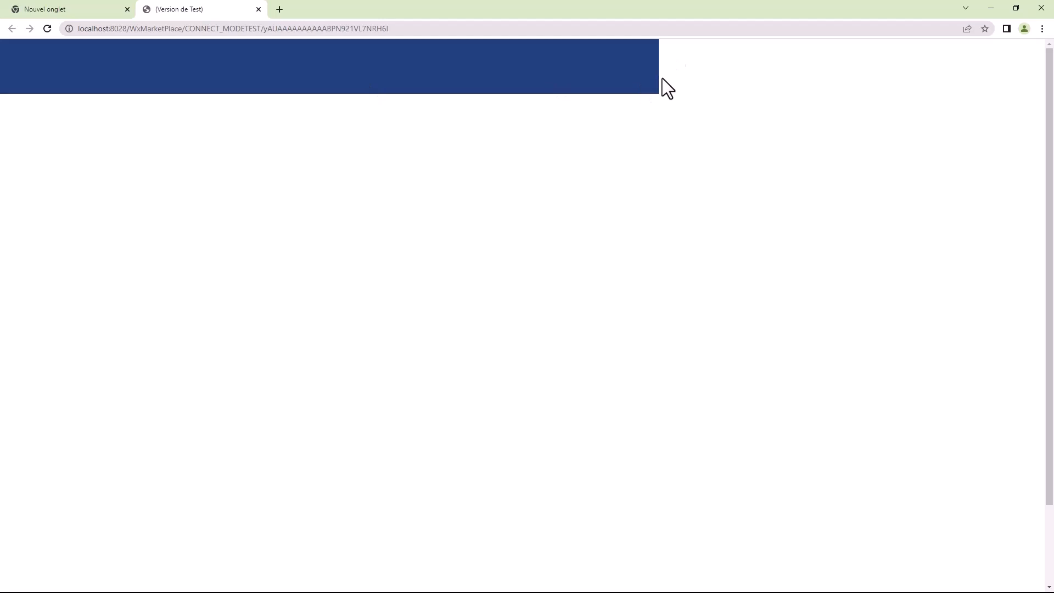
pyautogui.click(259, 9)
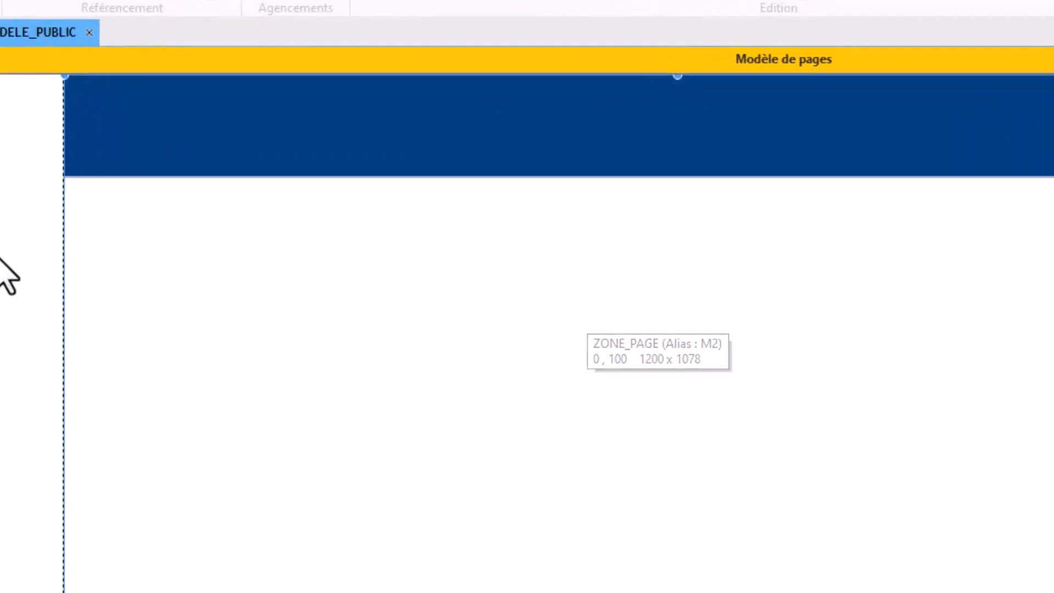
# Step: Check the width anchoring option chosen for MODELE_PUBLIC and validate it without changes
pyautogui.rightClick(3, 263)
pyautogui.click(33, 331)
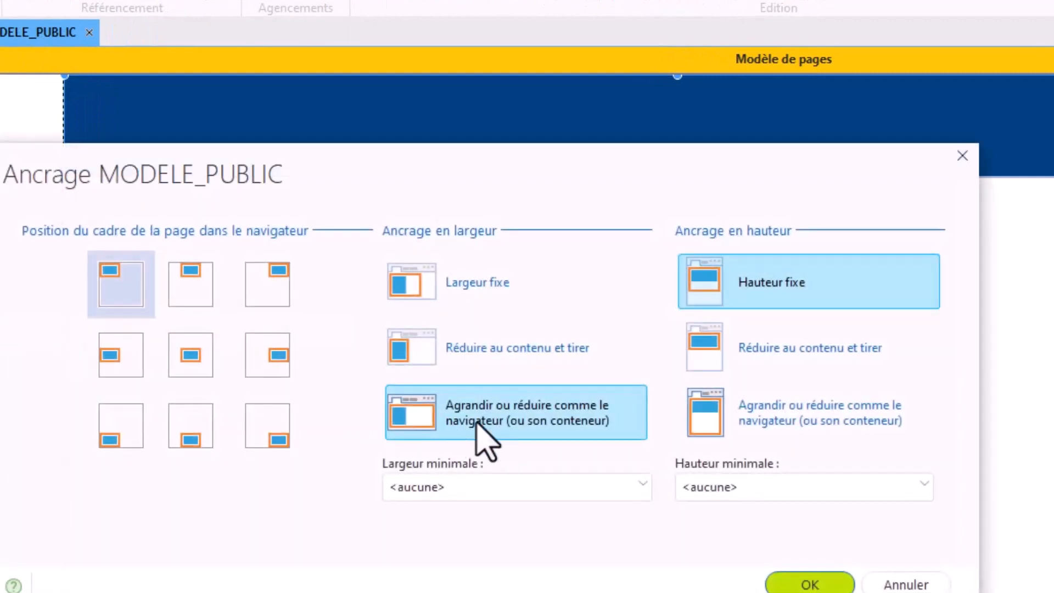
pyautogui.moveTo(505, 423)
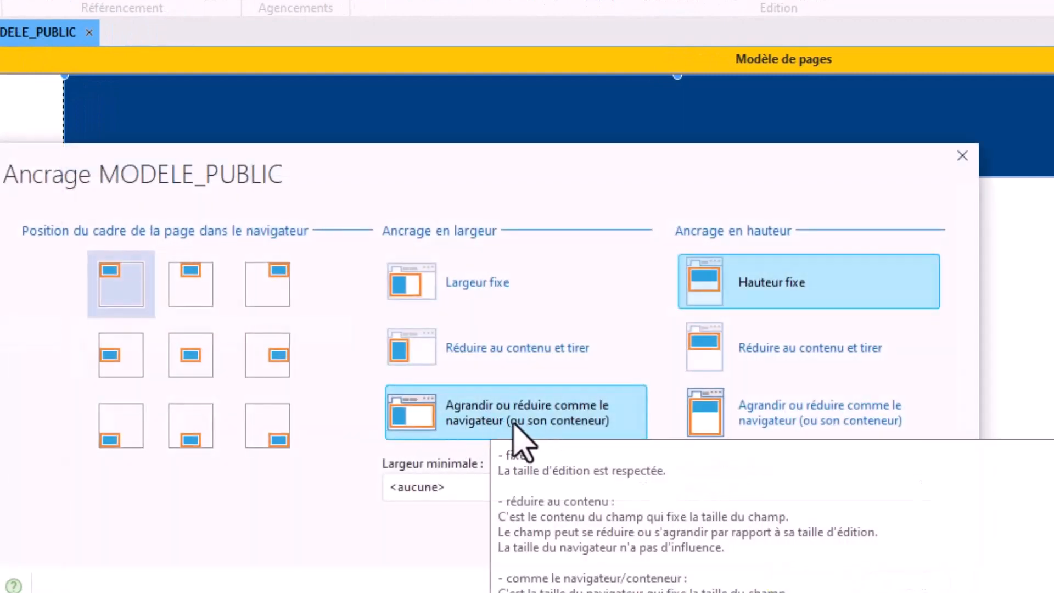
pyautogui.click(805, 577)
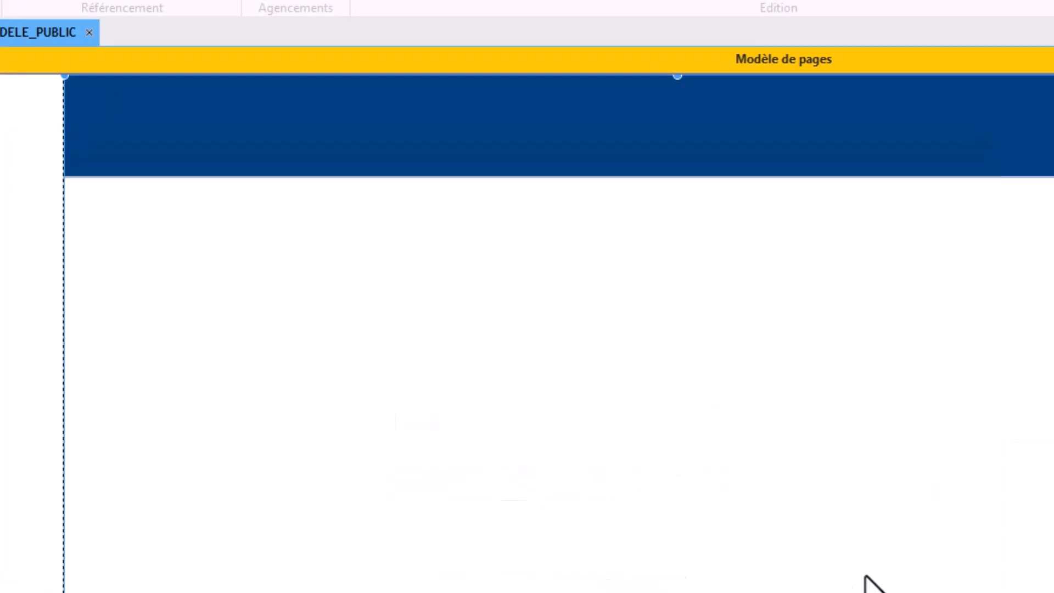
# Step: Set ZONE_ENTETE's width anchoring to "Agrandir ou réduire comme le navigateur (ou son conteneur)" and test the template in the browser
pyautogui.click(479, 167)
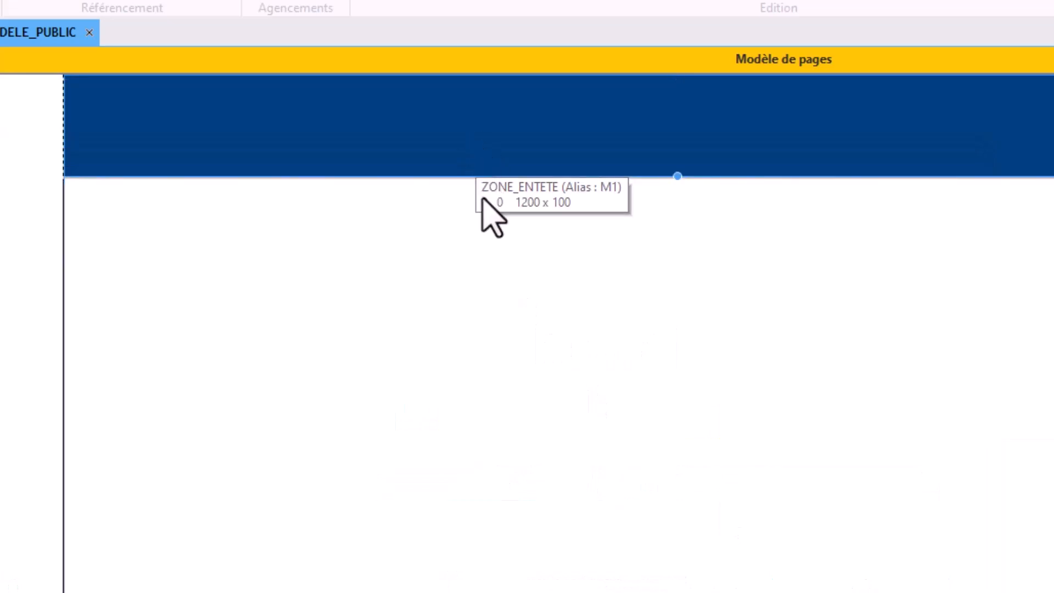
pyautogui.rightClick(473, 138)
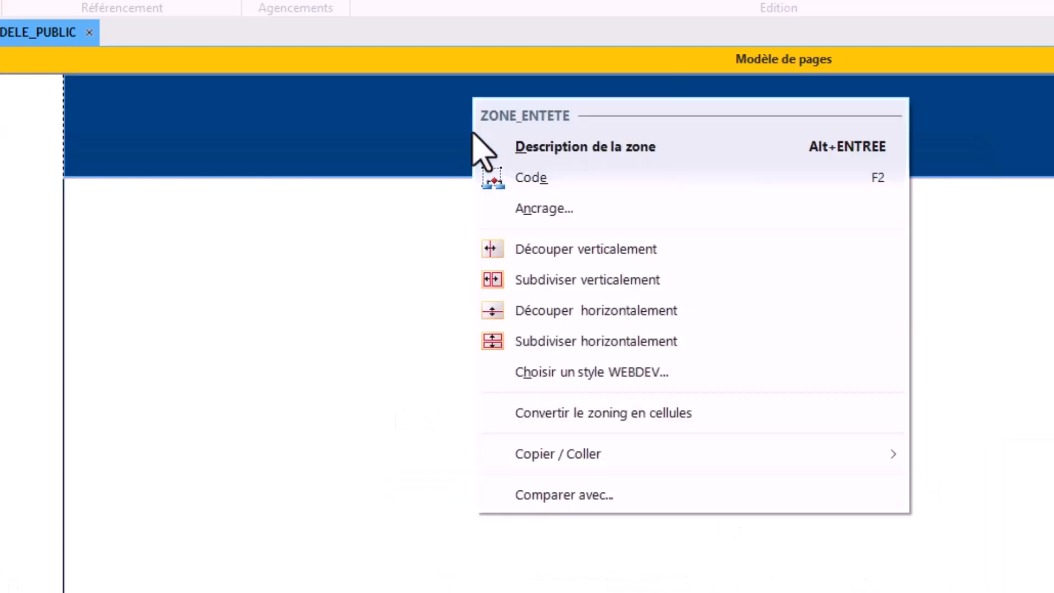
pyautogui.click(524, 210)
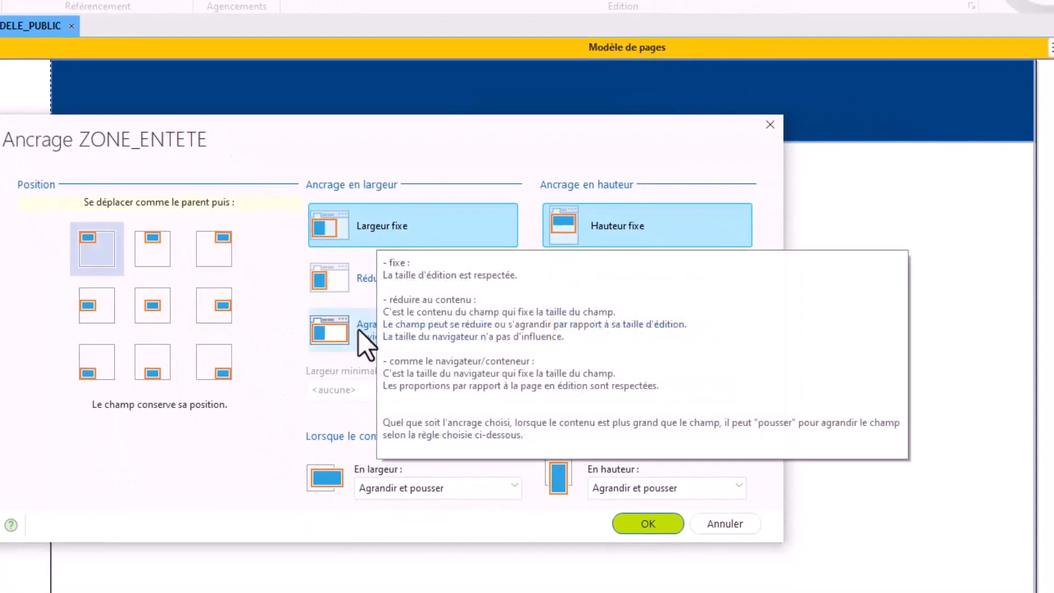
pyautogui.click(373, 332)
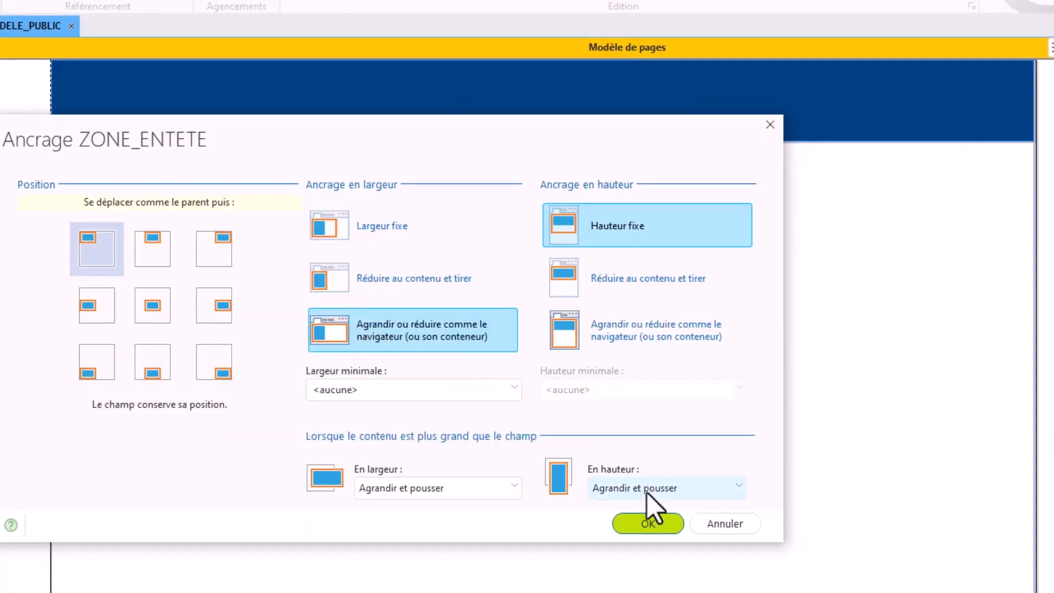
pyautogui.click(649, 522)
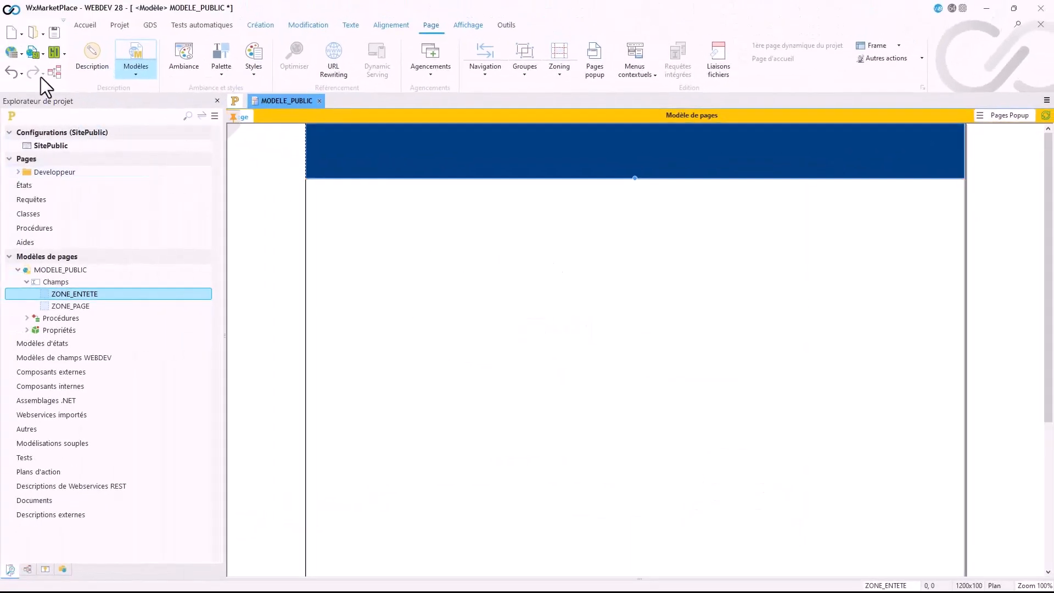
pyautogui.click(33, 53)
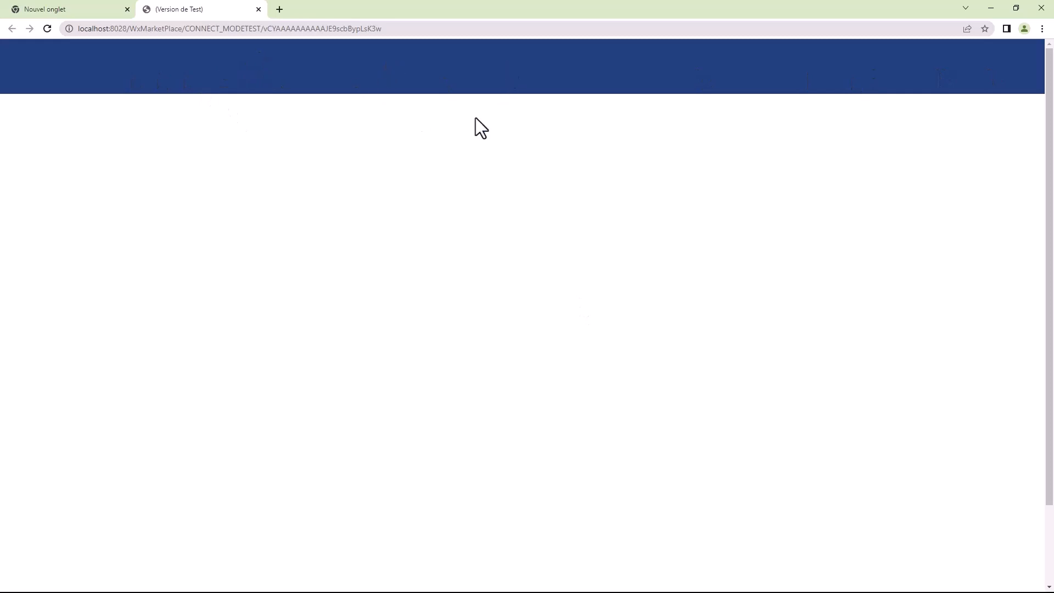
pyautogui.click(257, 9)
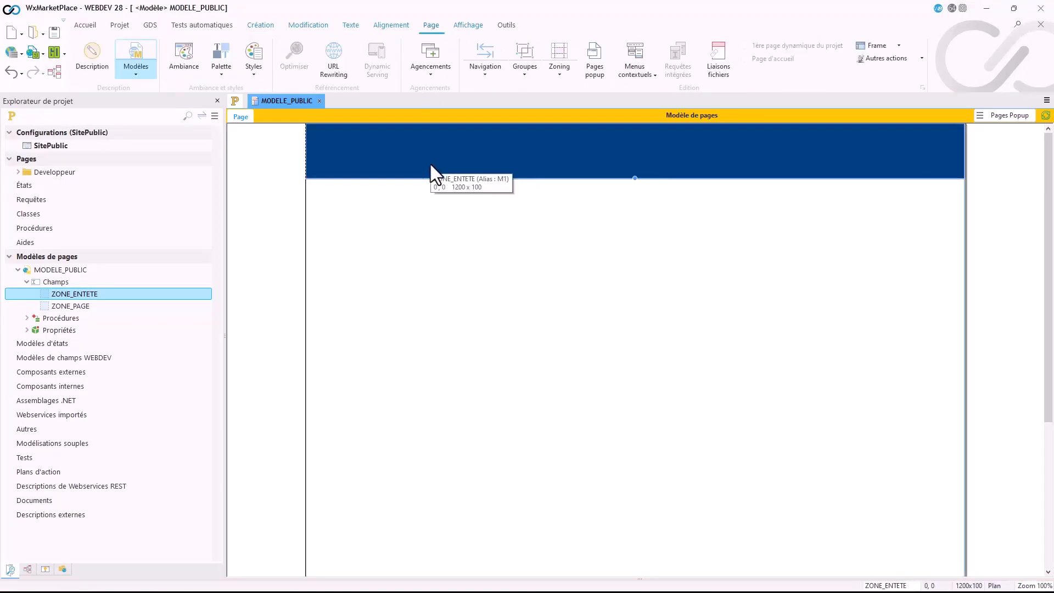
# Step: Add an external shadow to ZONE_ENTETE's style, clear its horizontal offset and validate the zone description
pyautogui.doubleClick(431, 163)
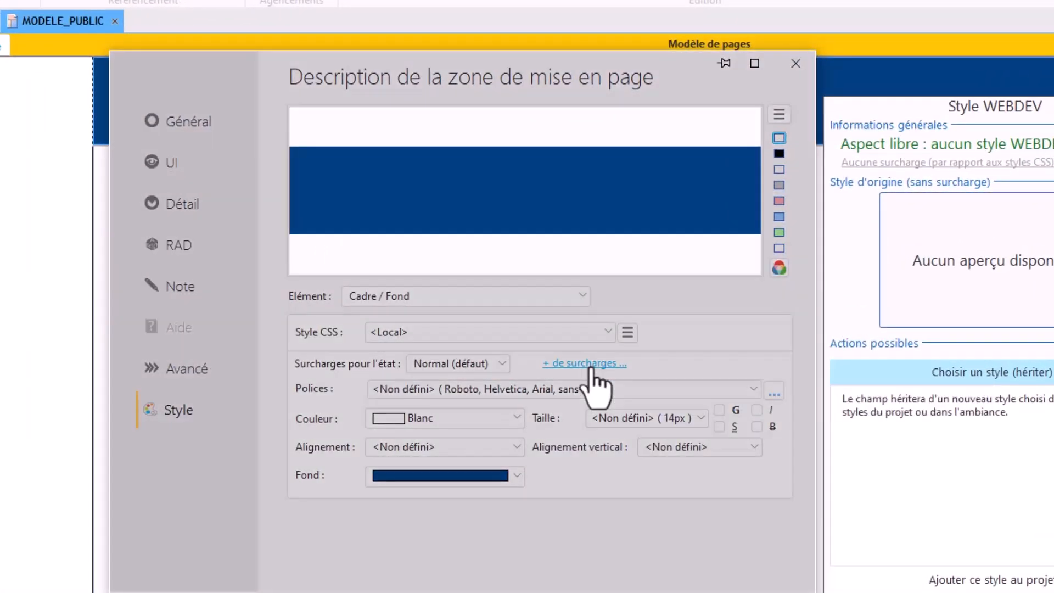
pyautogui.click(591, 367)
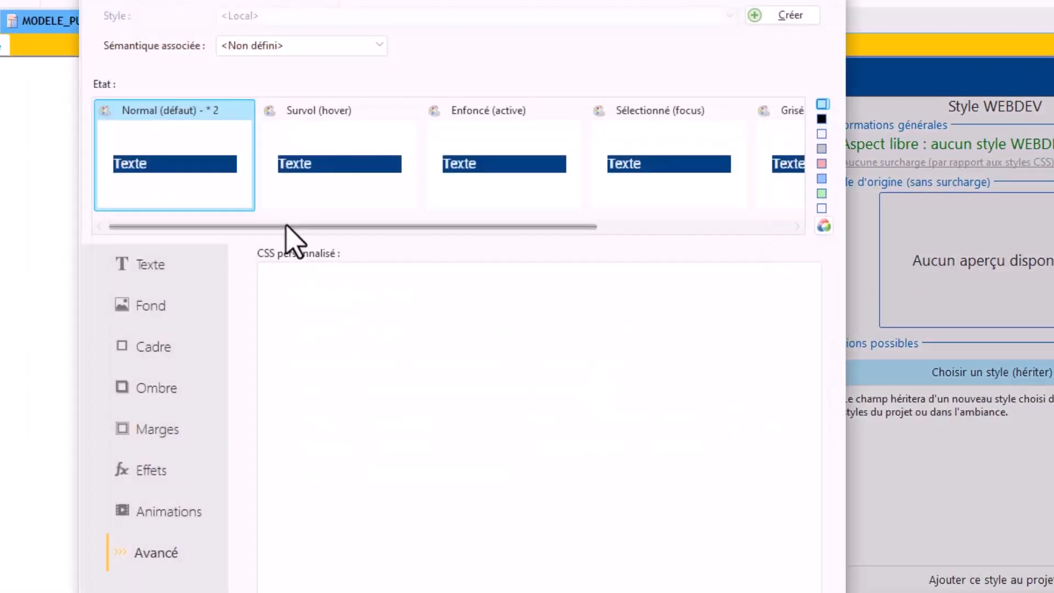
pyautogui.click(162, 390)
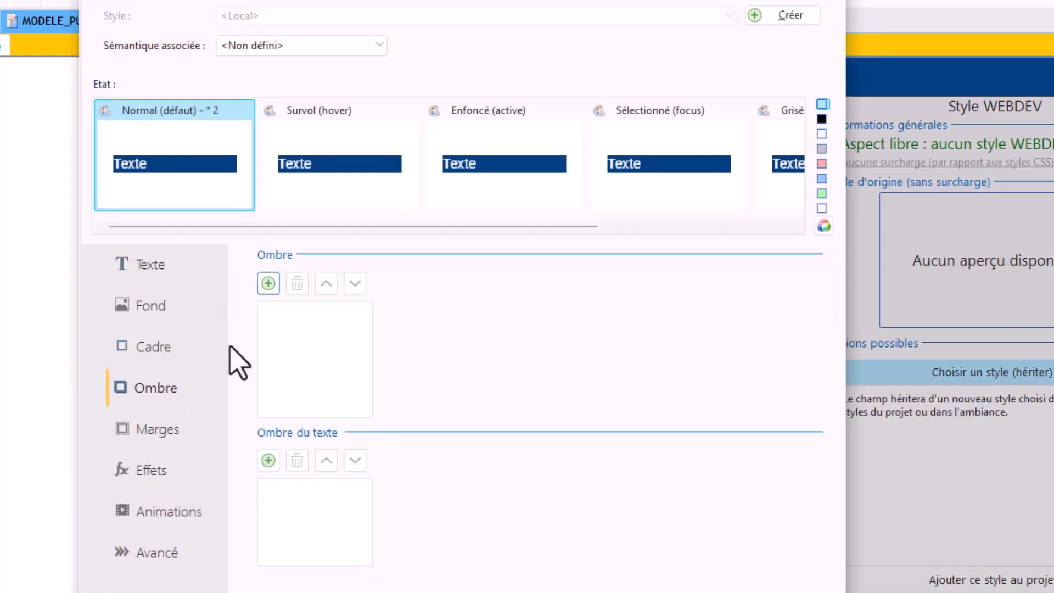
pyautogui.click(269, 283)
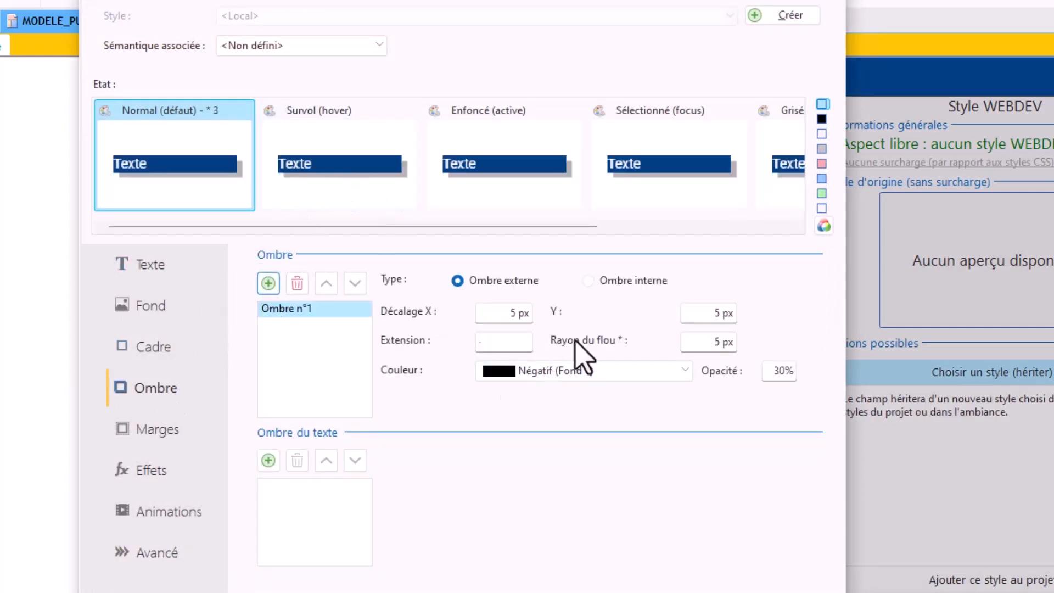
pyautogui.click(519, 312)
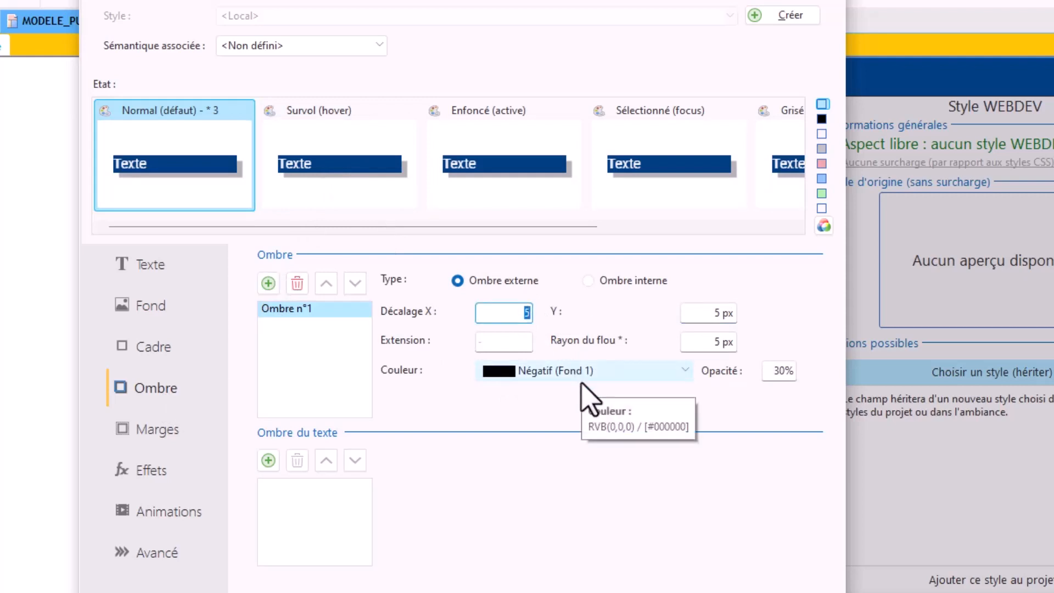
pyautogui.press('BackSpace')
pyautogui.press('Tab')
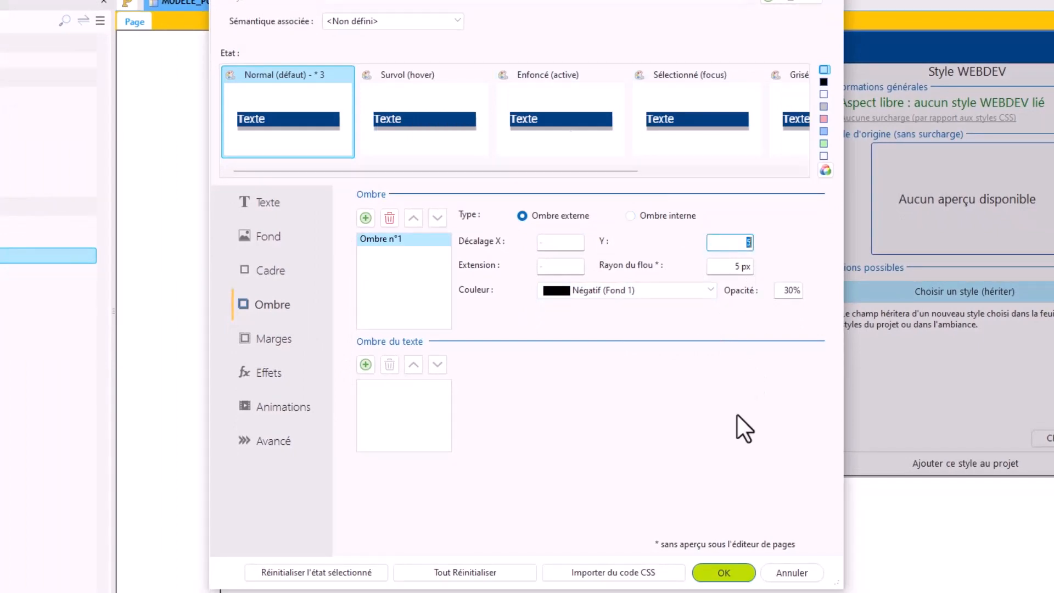
pyautogui.click(724, 573)
pyautogui.click(700, 481)
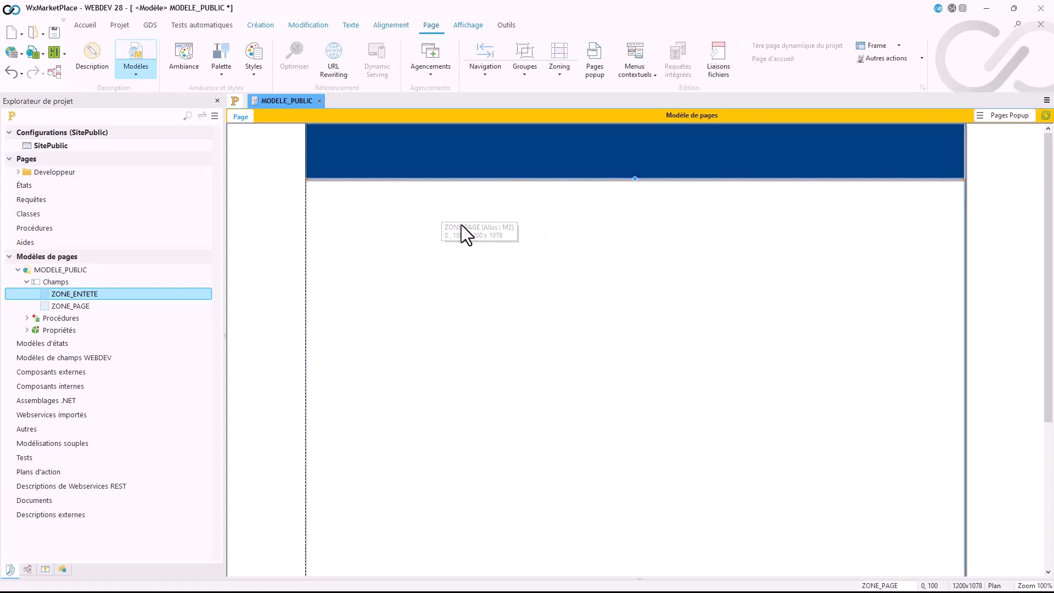
# Step: Check ZONE_PAGE's anchoring settings and leave them without changes
pyautogui.rightClick(377, 195)
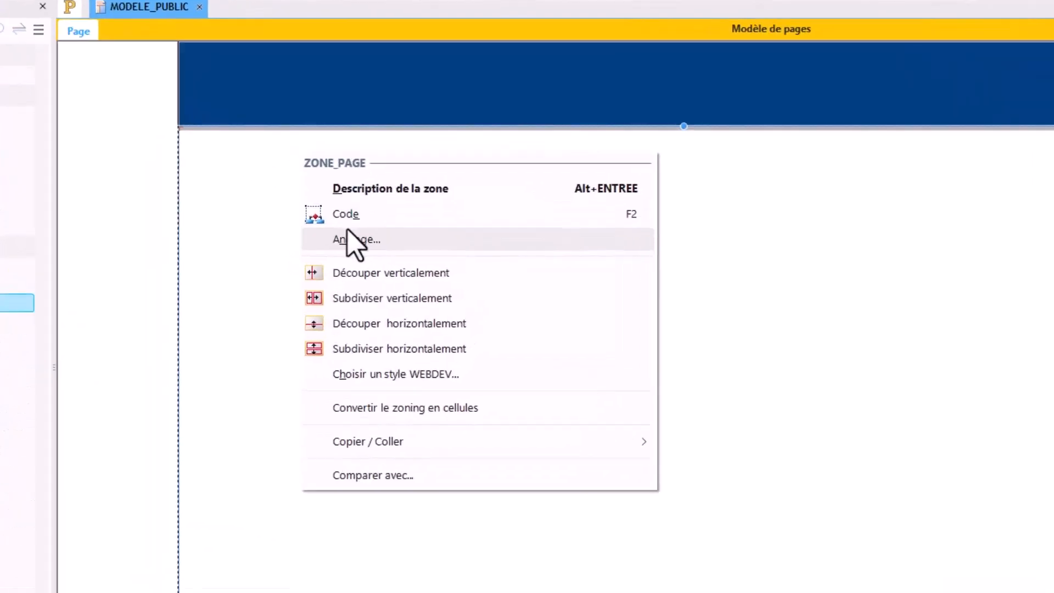
pyautogui.click(415, 252)
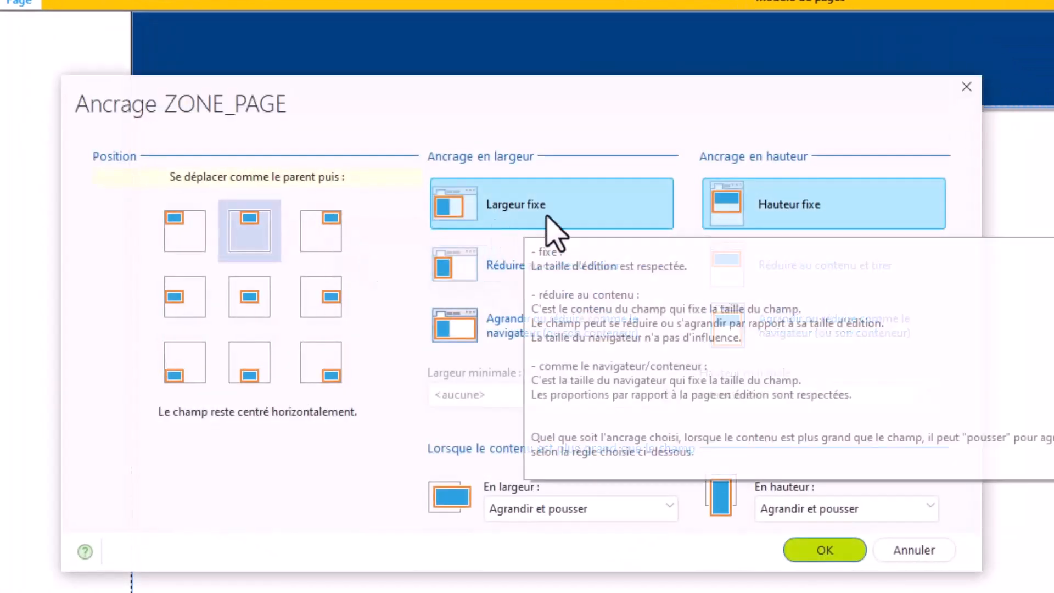
pyautogui.click(915, 549)
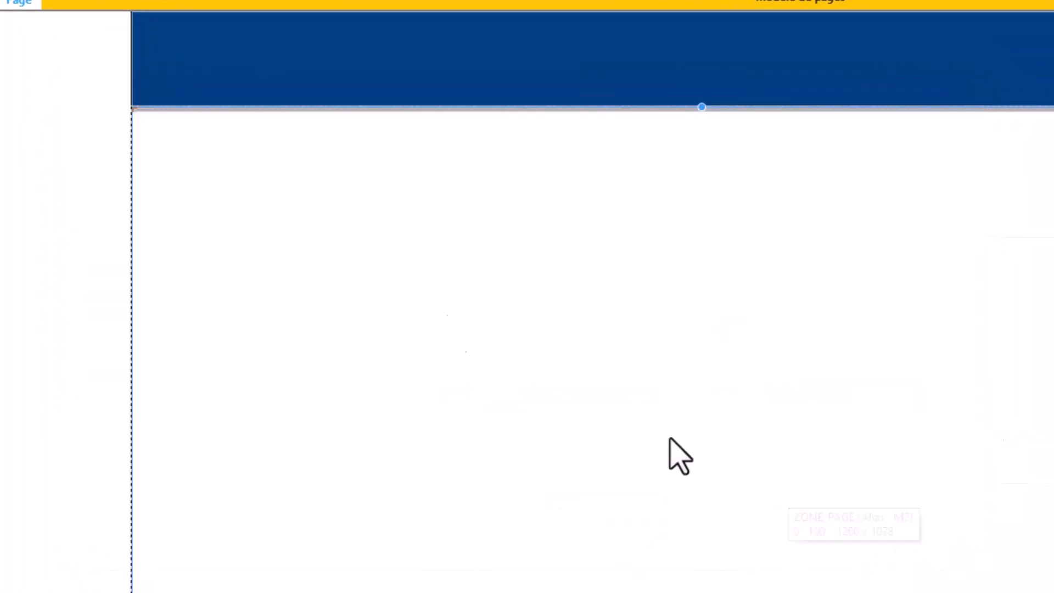
# Step: Set ZONE_PAGE's background colour to light grey (Gris clair)
pyautogui.doubleClick(410, 295)
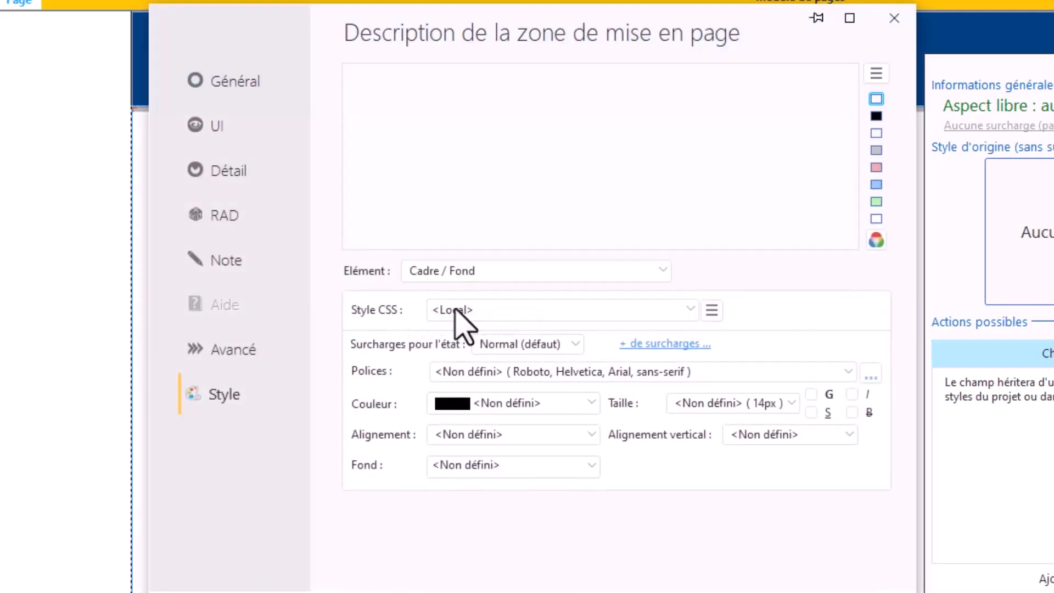
pyautogui.click(533, 464)
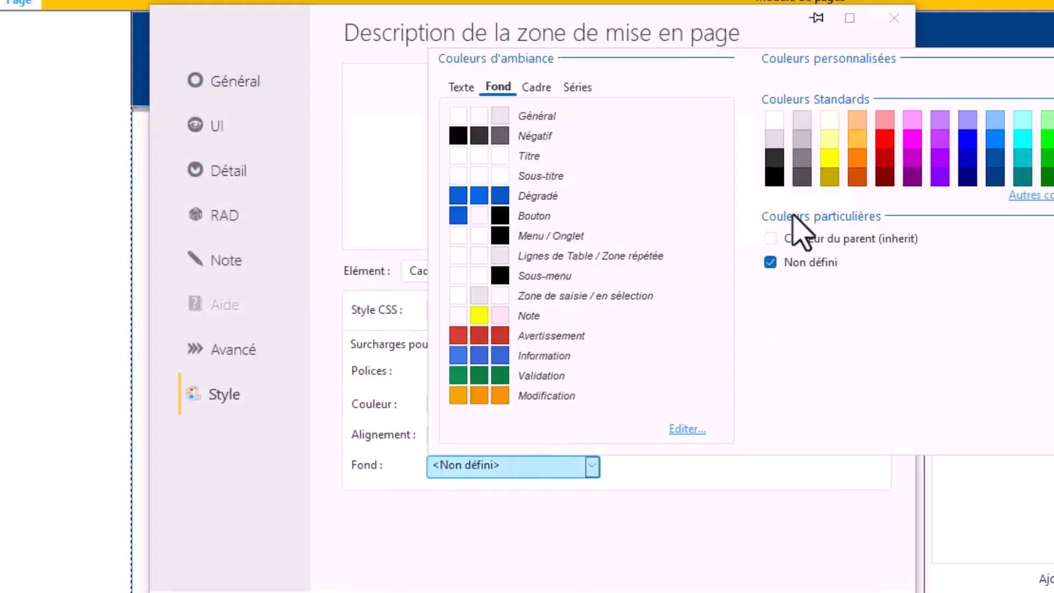
pyautogui.click(807, 150)
pyautogui.click(745, 592)
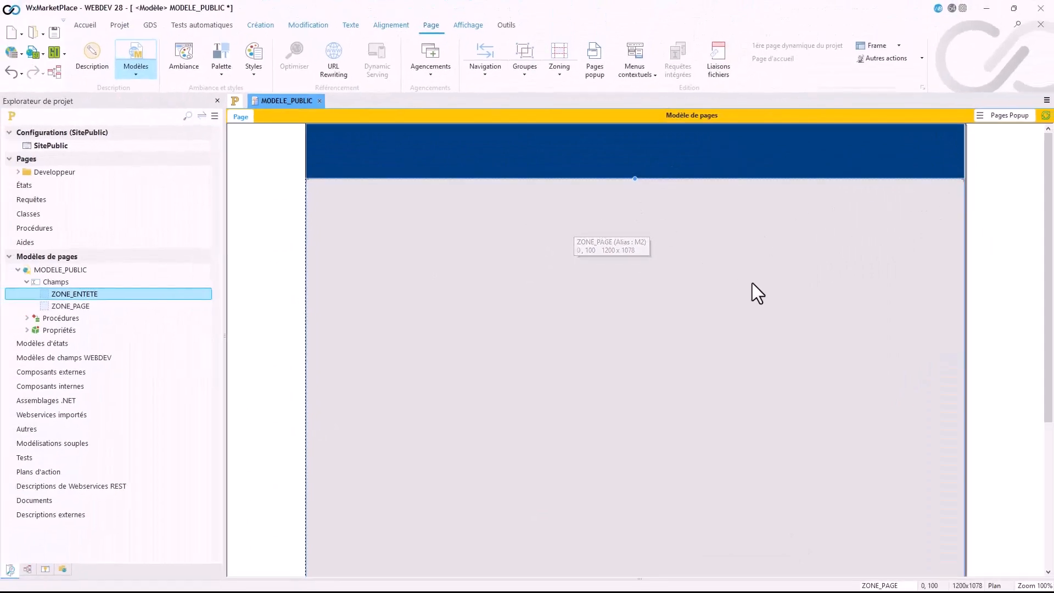
# Step: Test the template in the browser to examine the header shadow and ZONE_PAGE's width, closing the test page
pyautogui.click(34, 52)
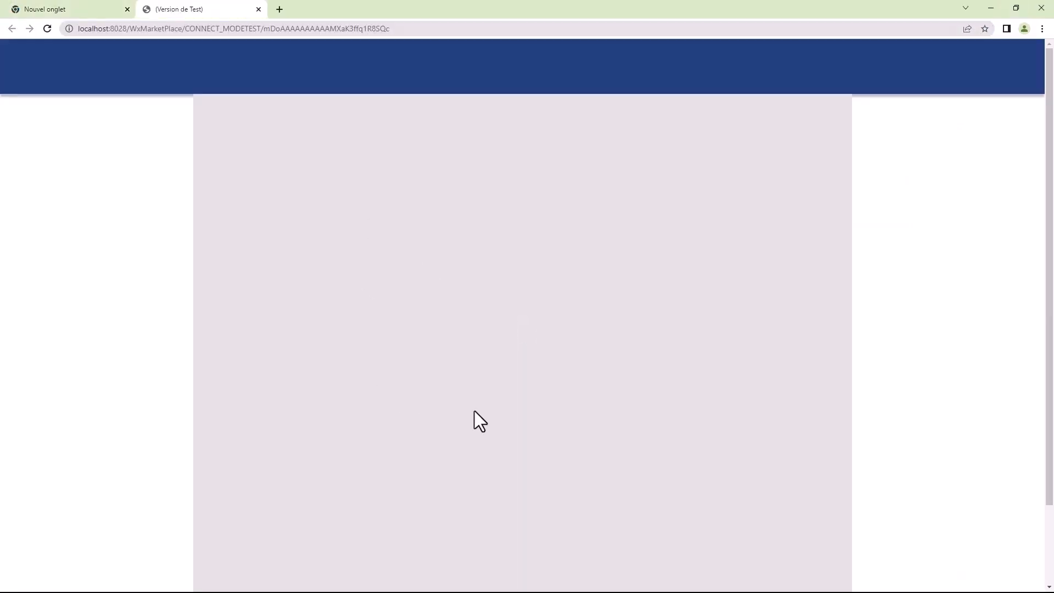
pyautogui.scroll(-2, 547, 423)
pyautogui.scroll(2, 547, 423)
pyautogui.click(261, 12)
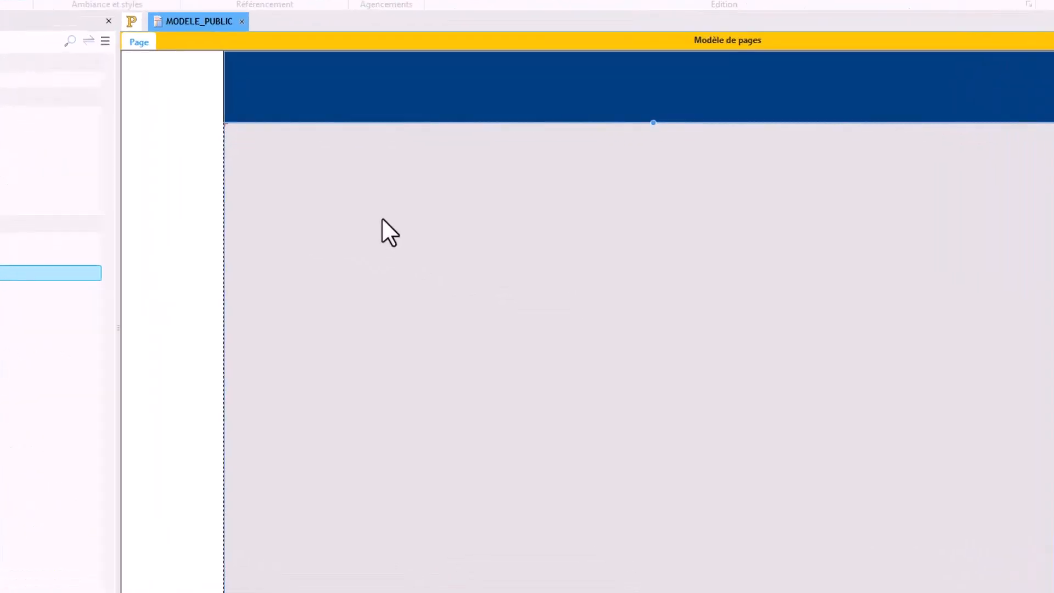
# Step: Set ZONE_PAGE's width anchoring to "Agrandir ou réduire comme le navigateur (ou son conteneur)" and check it in a browser test
pyautogui.rightClick(428, 252)
pyautogui.click(341, 216)
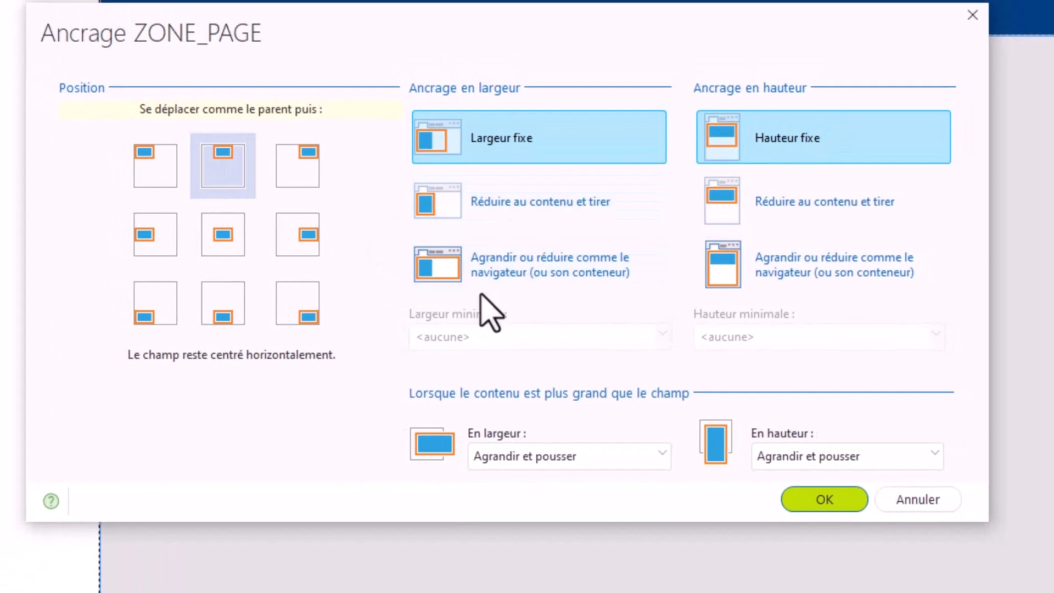
pyautogui.click(500, 275)
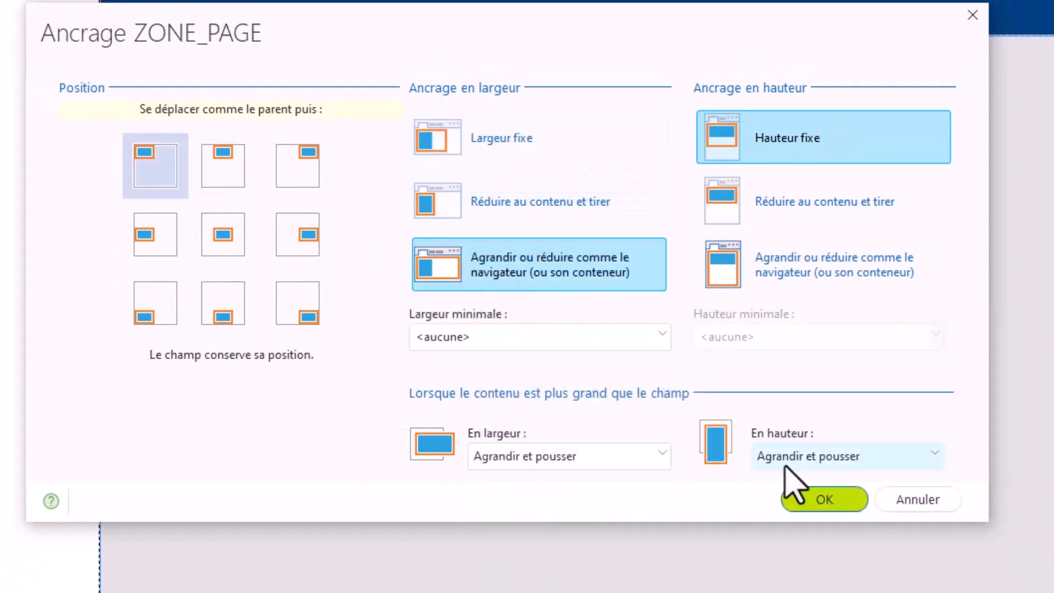
pyautogui.click(817, 501)
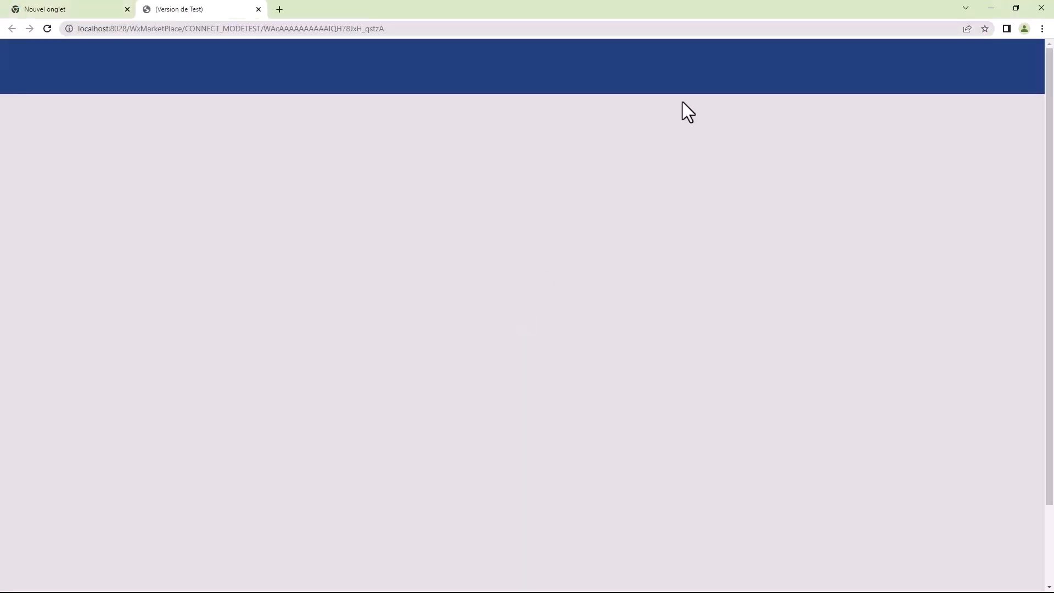
pyautogui.click(258, 9)
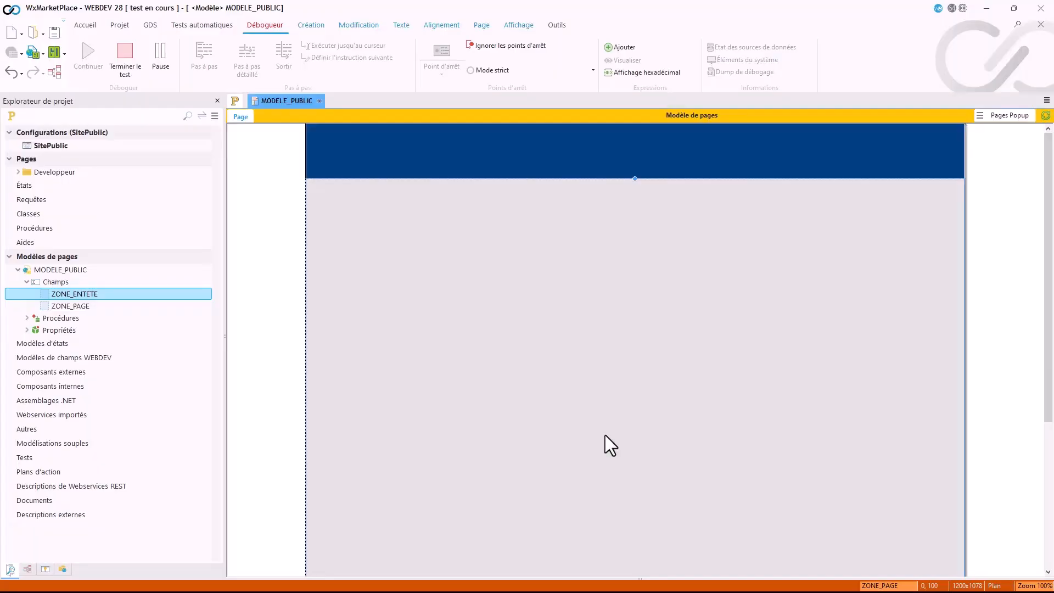
# Step: Set ZONE_PAGE's background colour to white (Blanc) and save the template
pyautogui.doubleClick(499, 275)
pyautogui.click(499, 274)
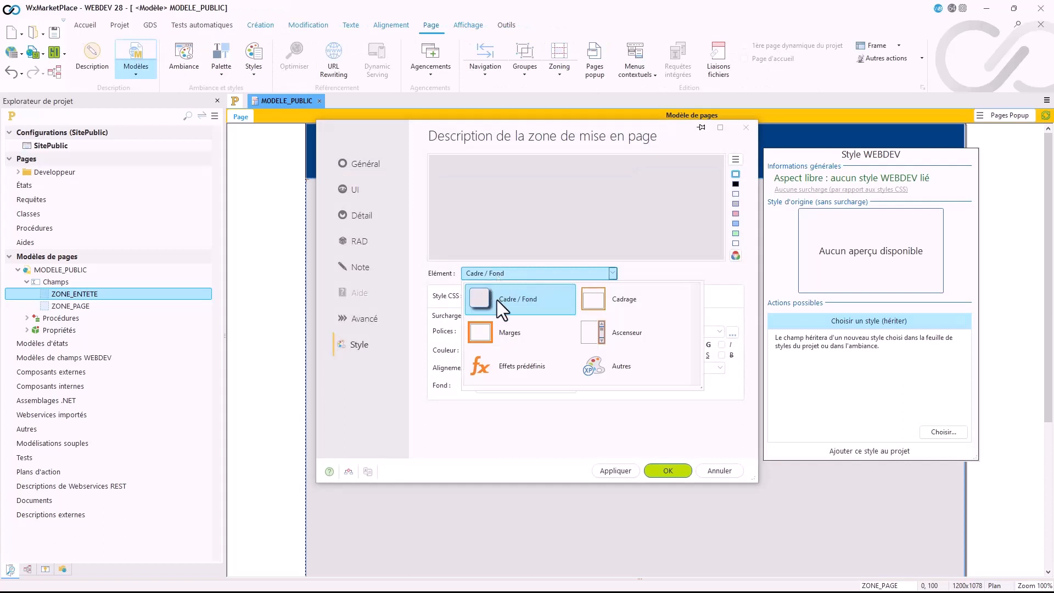
pyautogui.click(434, 355)
pyautogui.click(502, 387)
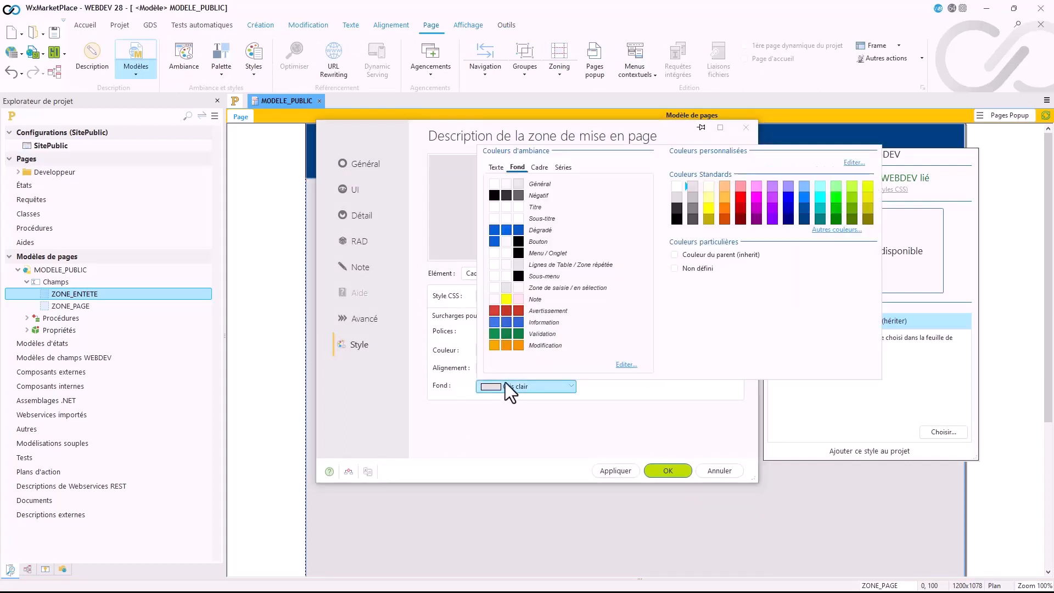
pyautogui.click(673, 188)
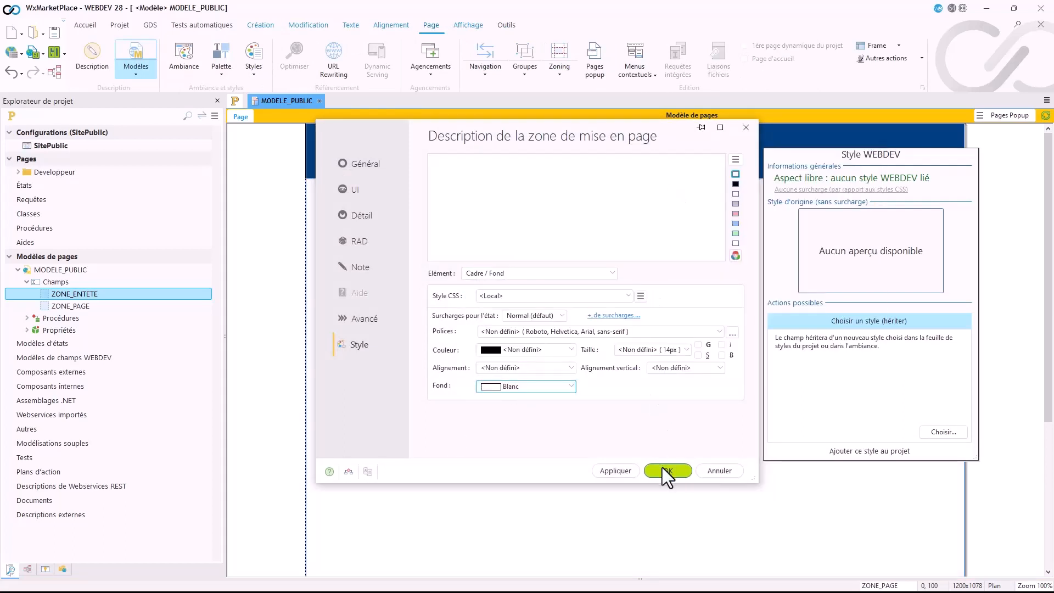
pyautogui.click(664, 469)
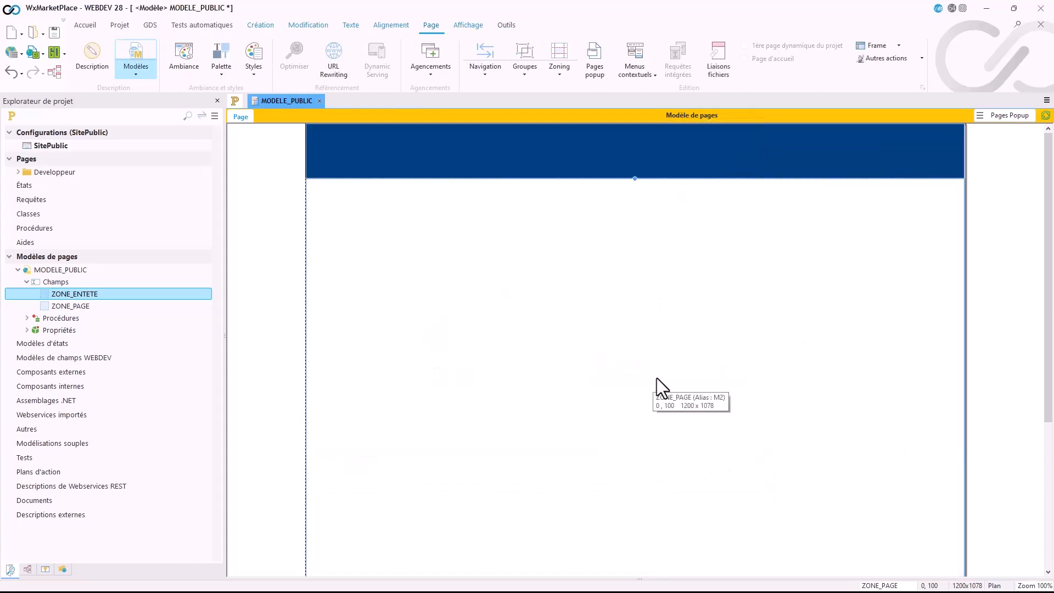
pyautogui.click(53, 32)
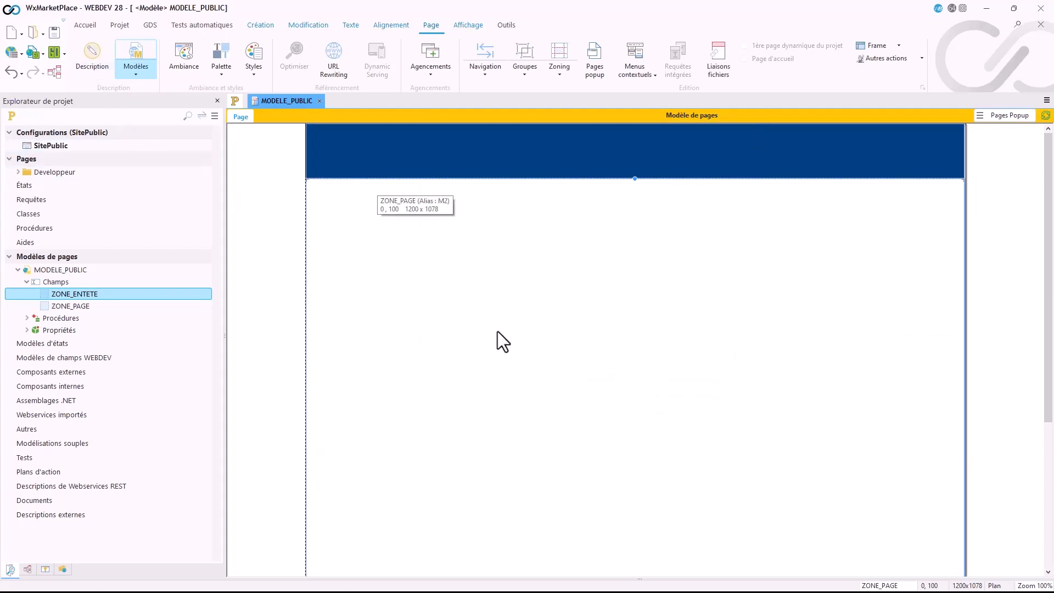
# Step: Test the template with its white page zone in the browser and close the test page
pyautogui.click(35, 57)
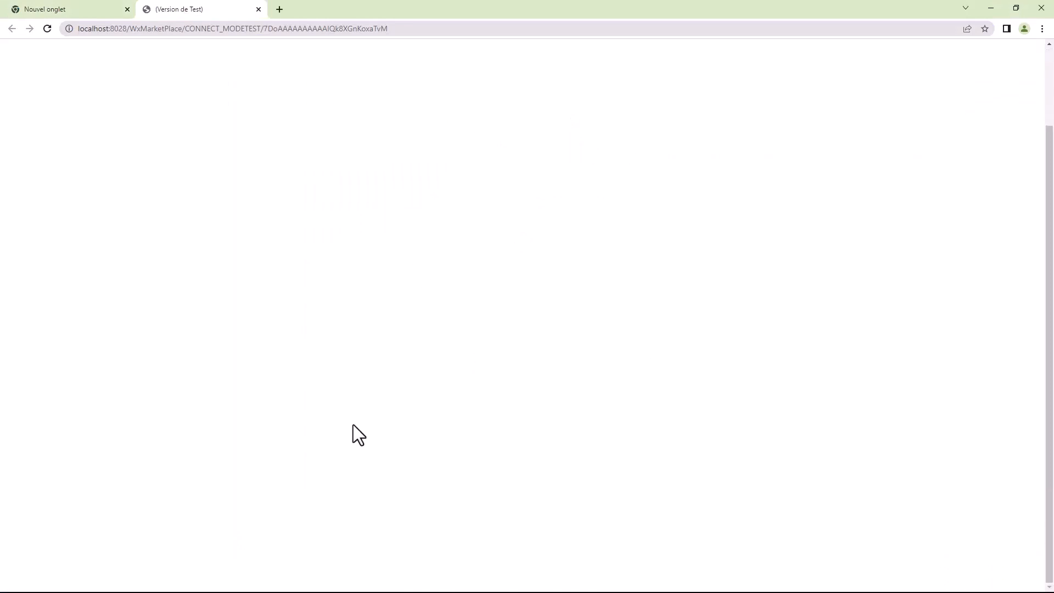
pyautogui.click(259, 9)
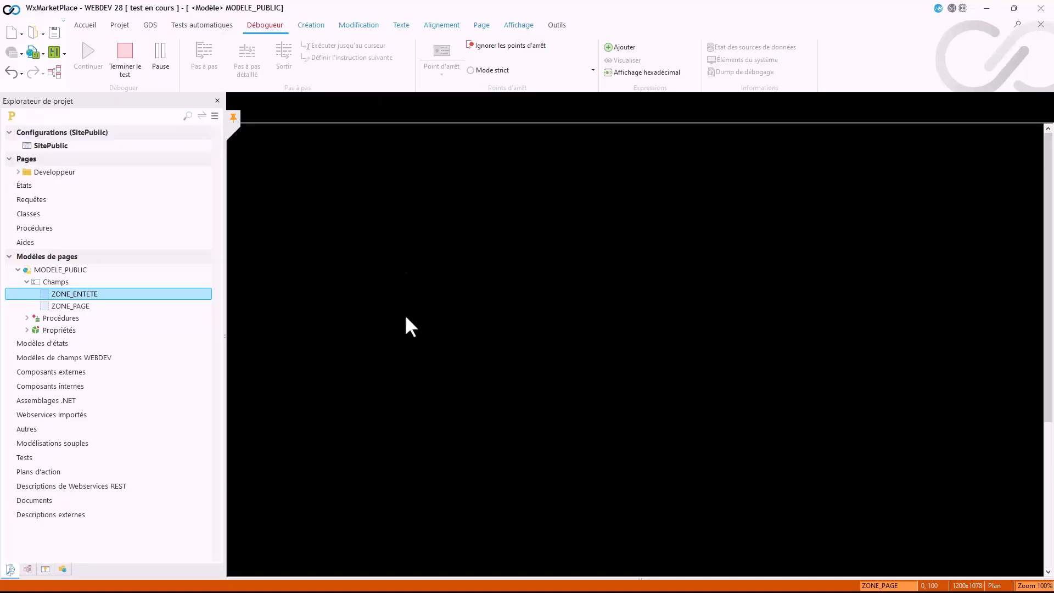
pyautogui.scroll(-5, 457, 358)
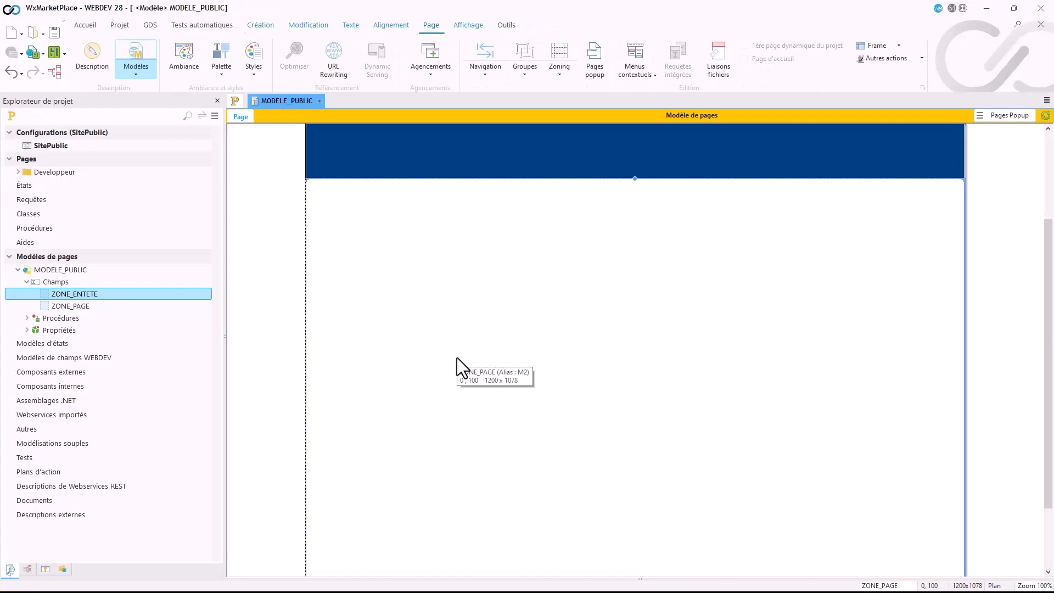
pyautogui.scroll(5, 457, 358)
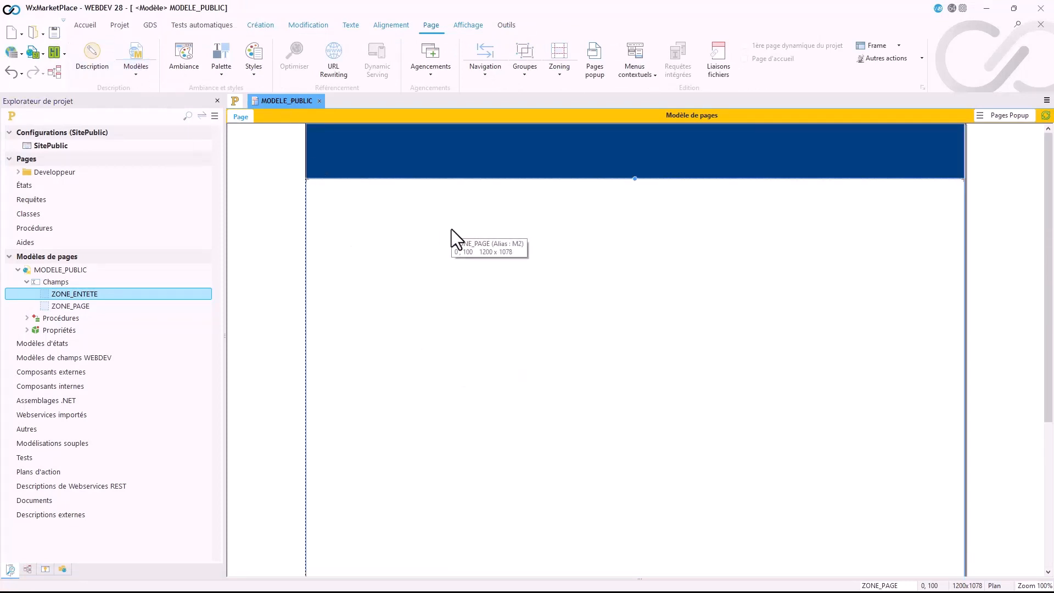
pyautogui.click(469, 144)
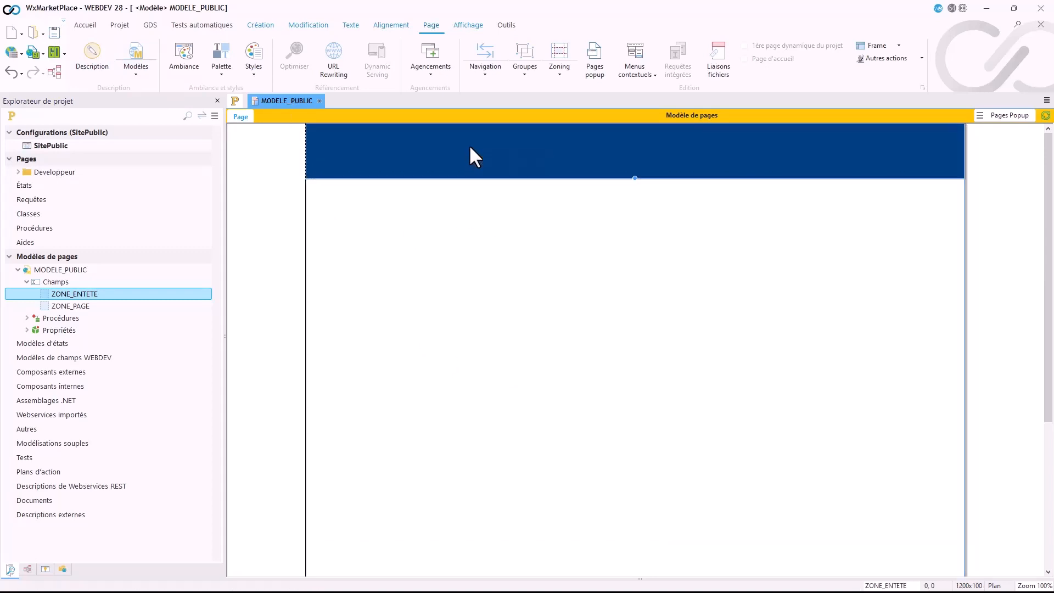
pyautogui.click(453, 252)
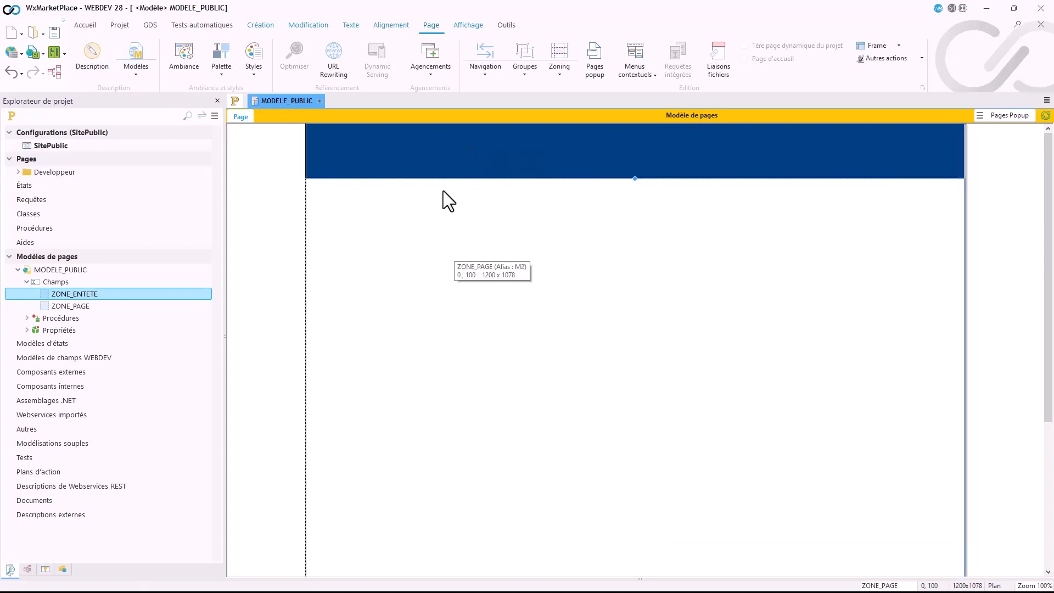
pyautogui.click(439, 158)
pyautogui.click(432, 242)
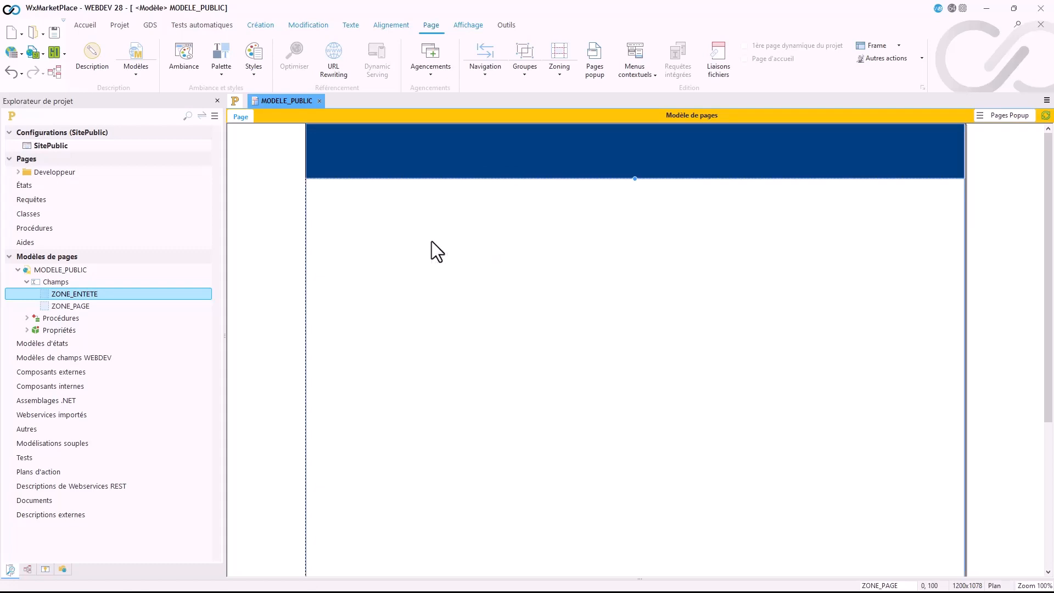
# Step: Place a Menu field near the middle of ZONE_ENTETE, at about 436, 38
pyautogui.click(260, 25)
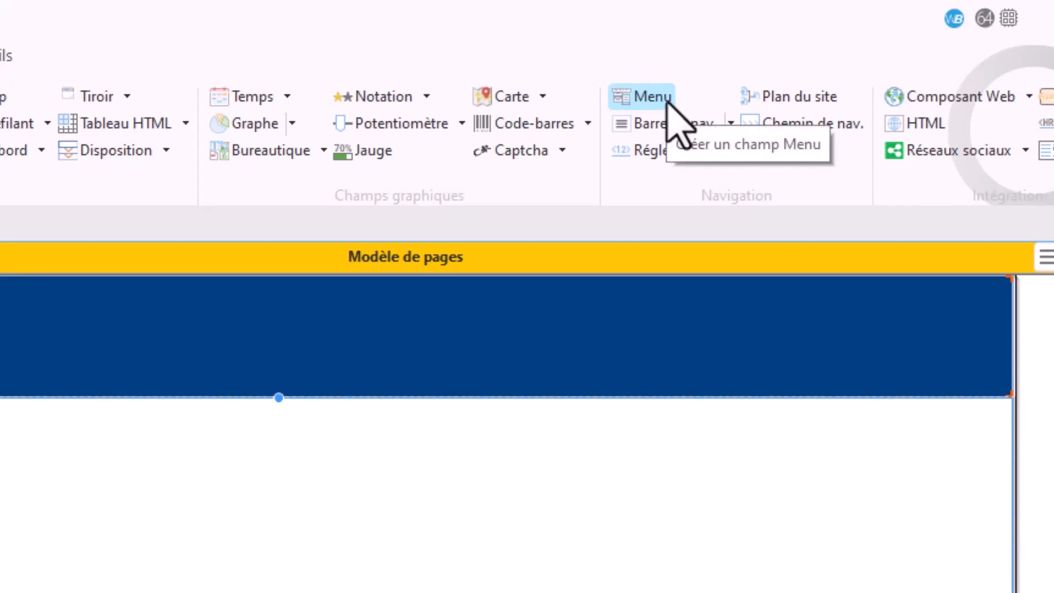
pyautogui.click(731, 124)
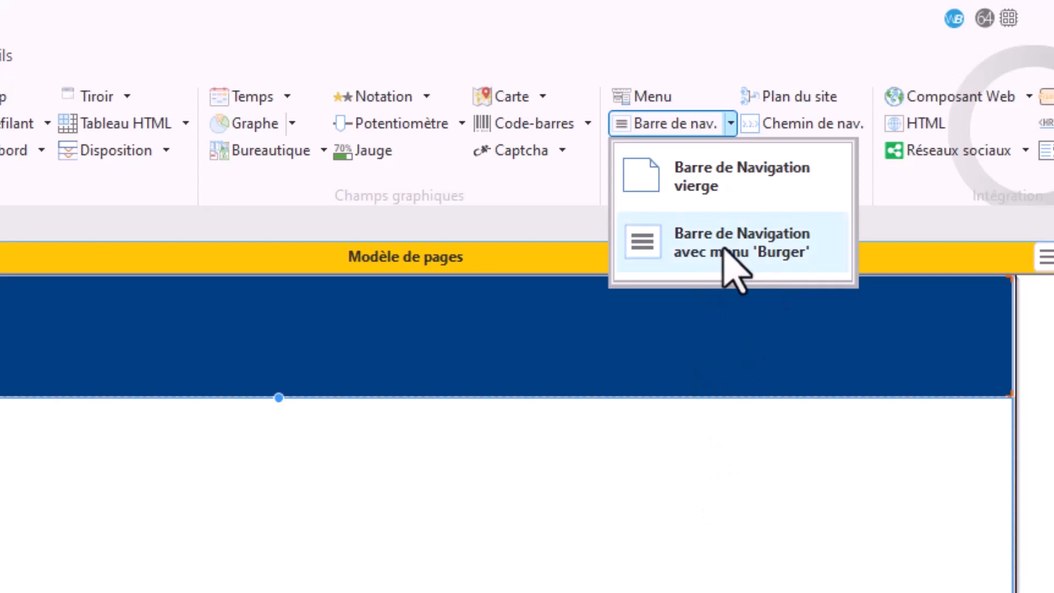
pyautogui.click(730, 487)
pyautogui.click(660, 102)
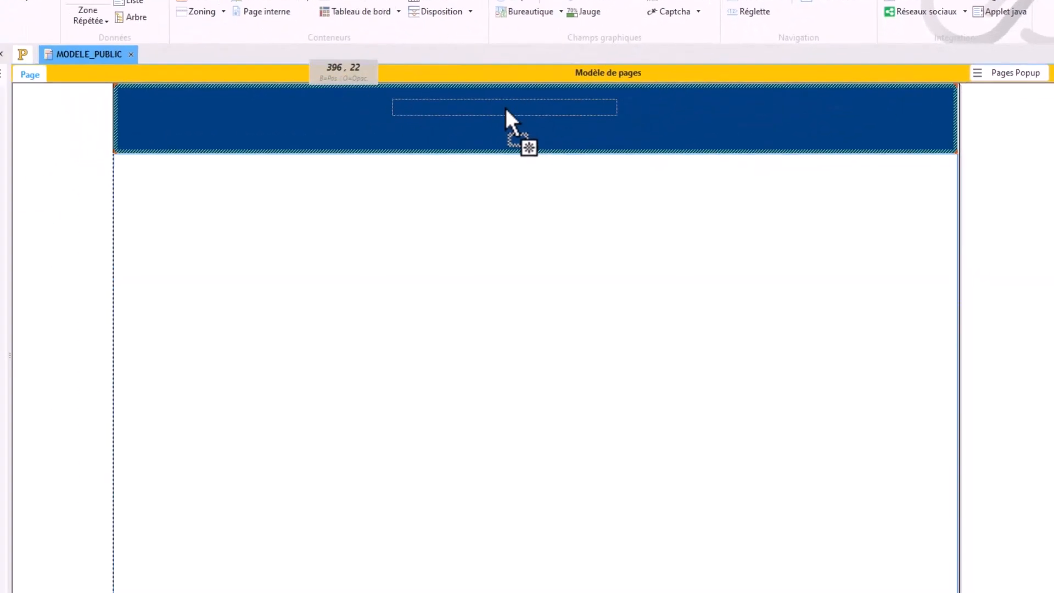
pyautogui.click(533, 119)
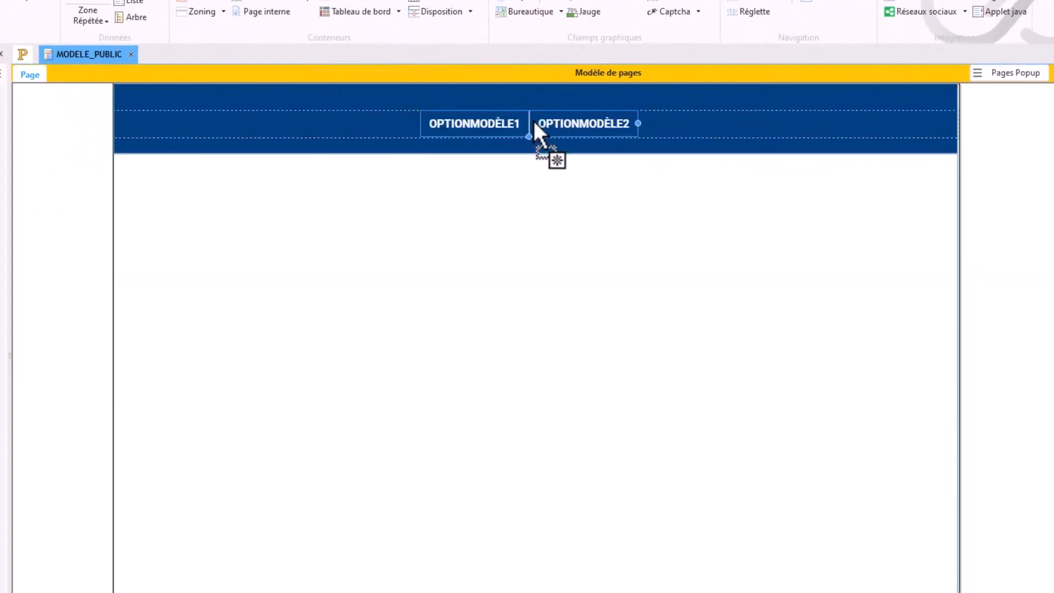
# Step: Anchor the Menu field in ZONE_ENTETE horizontally centred at the top of its parent, with fixed width and height
pyautogui.rightClick(493, 124)
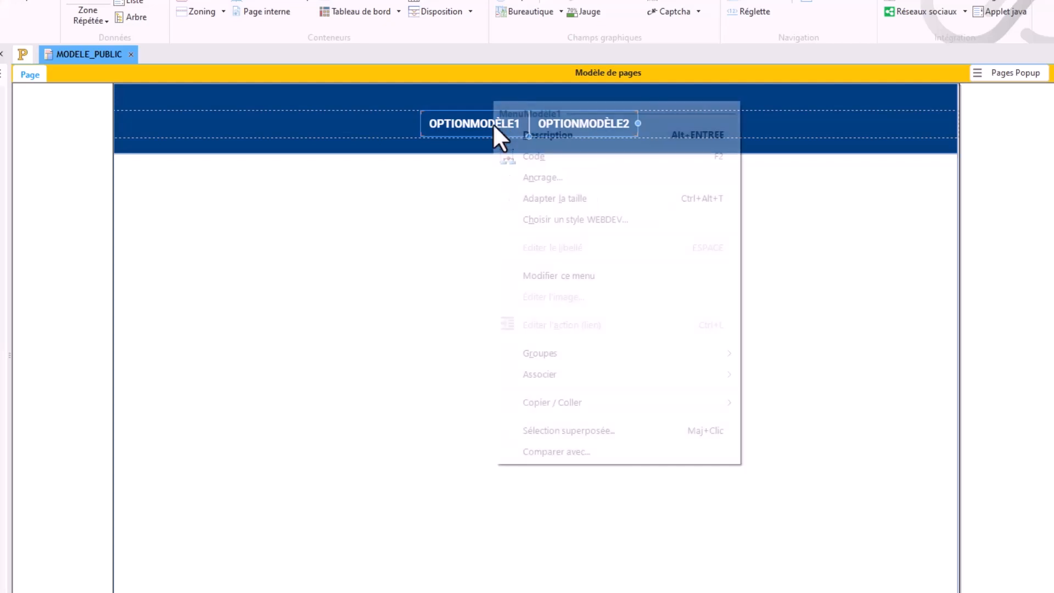
pyautogui.click(558, 180)
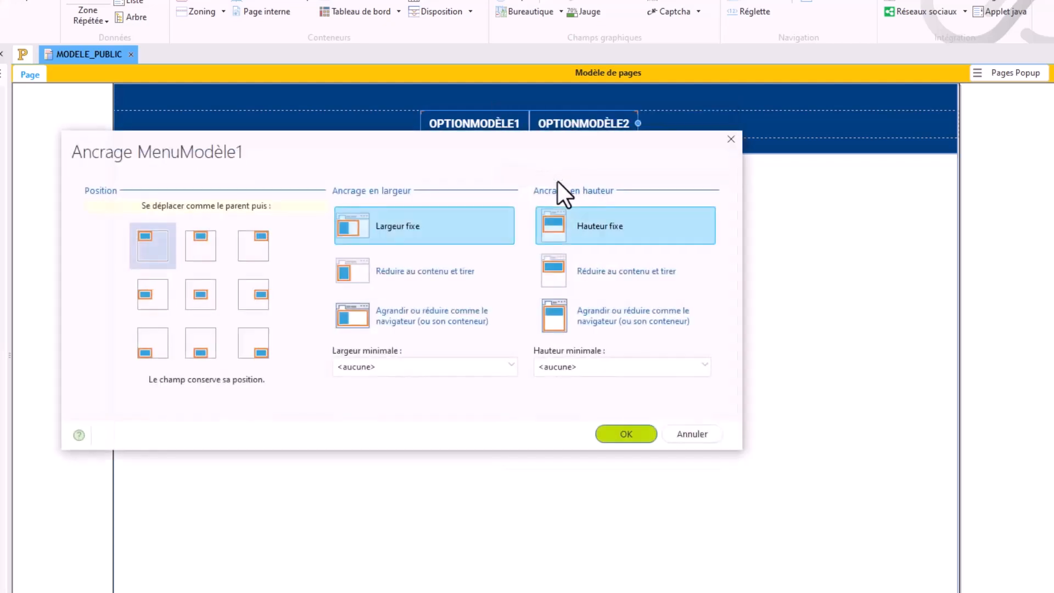
pyautogui.click(202, 246)
pyautogui.click(608, 437)
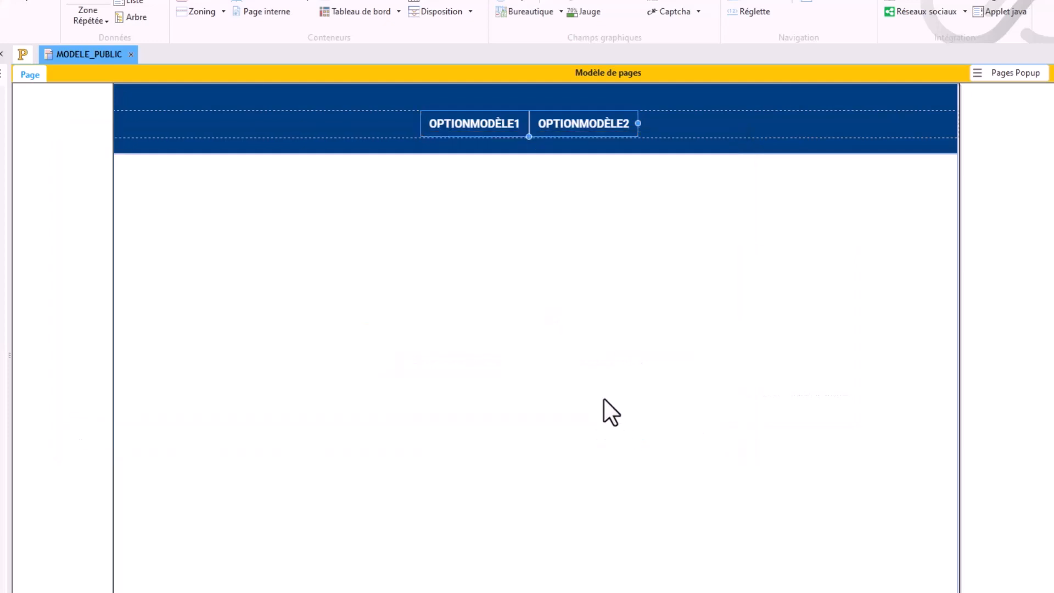
pyautogui.click(40, 50)
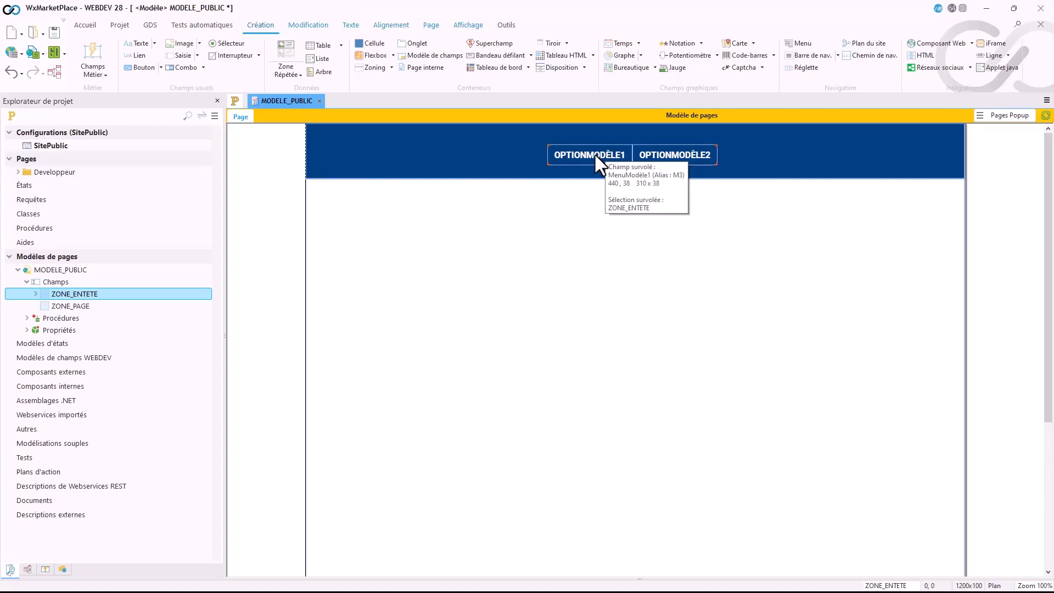
# Step: Examine the Menu field's styleable elements and the extra style overrides for Cadre / Fond (CSS), leaving everything unmodified
pyautogui.click(596, 156)
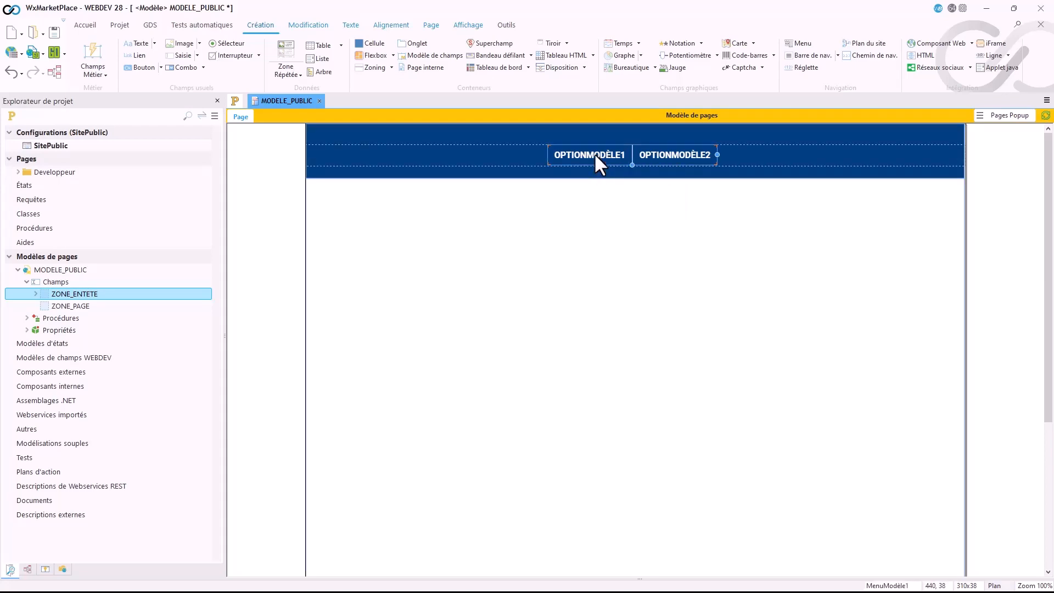
pyautogui.doubleClick(596, 156)
pyautogui.click(344, 360)
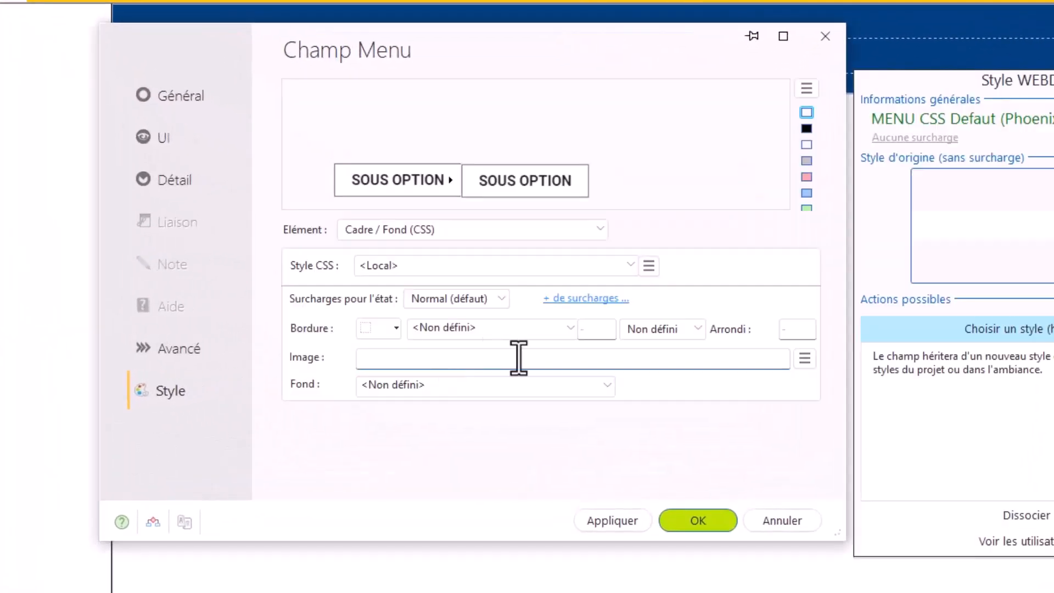
pyautogui.click(483, 235)
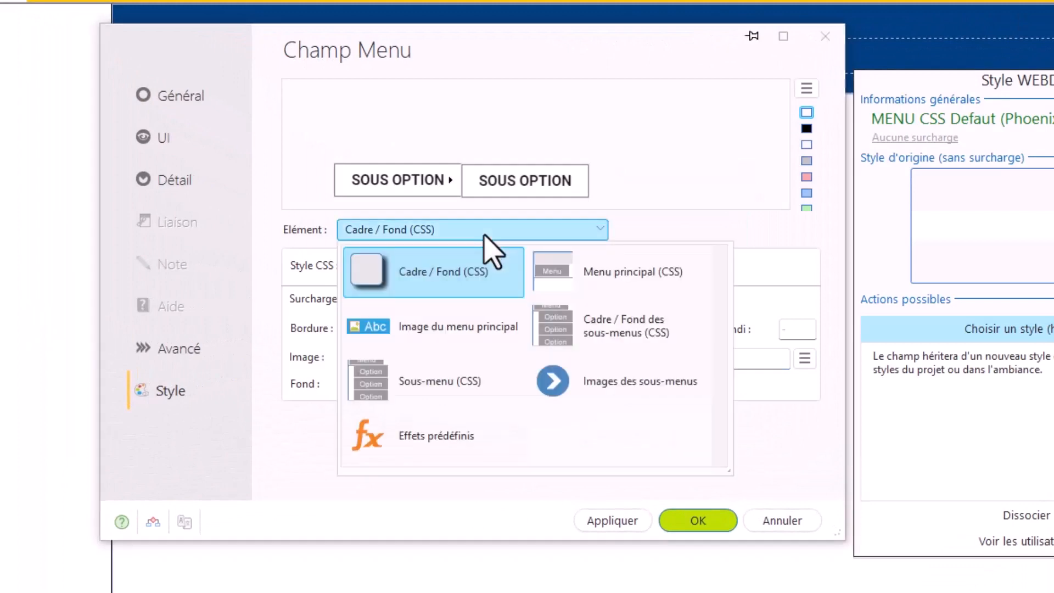
pyautogui.click(484, 235)
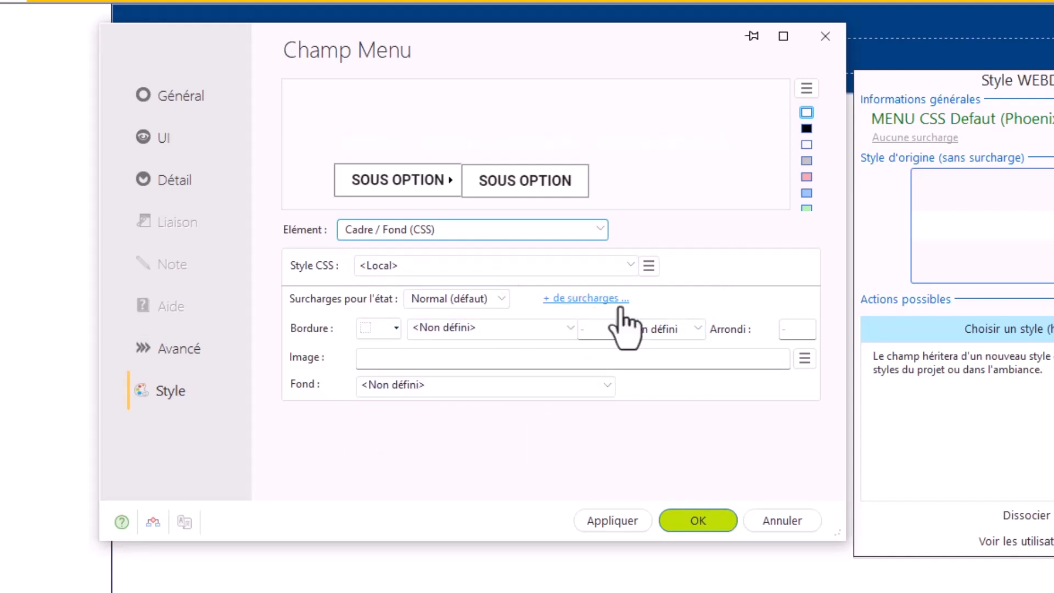
pyautogui.click(599, 303)
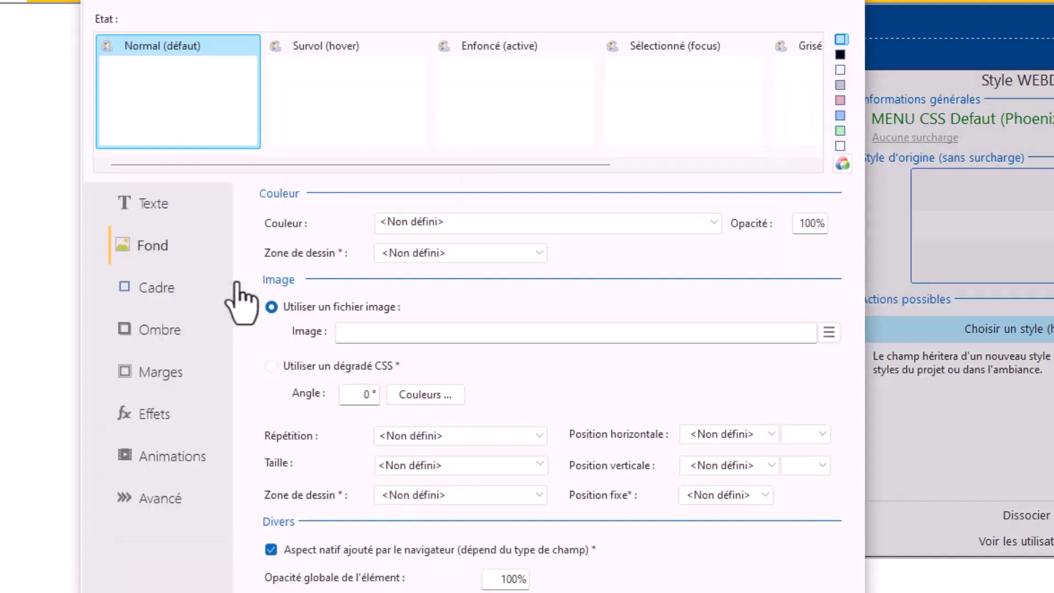
pyautogui.click(762, 591)
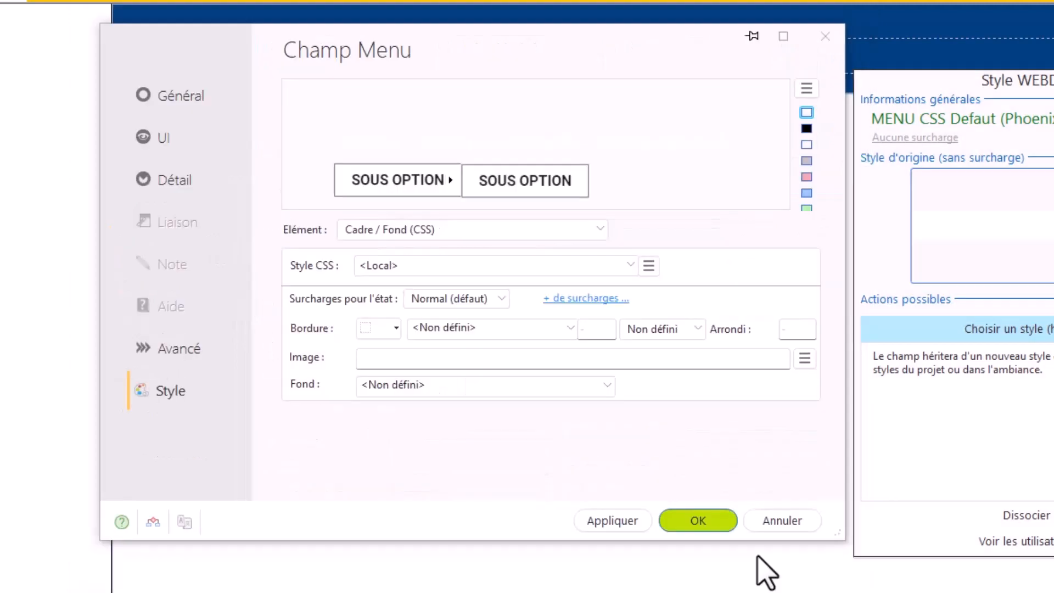
pyautogui.click(779, 528)
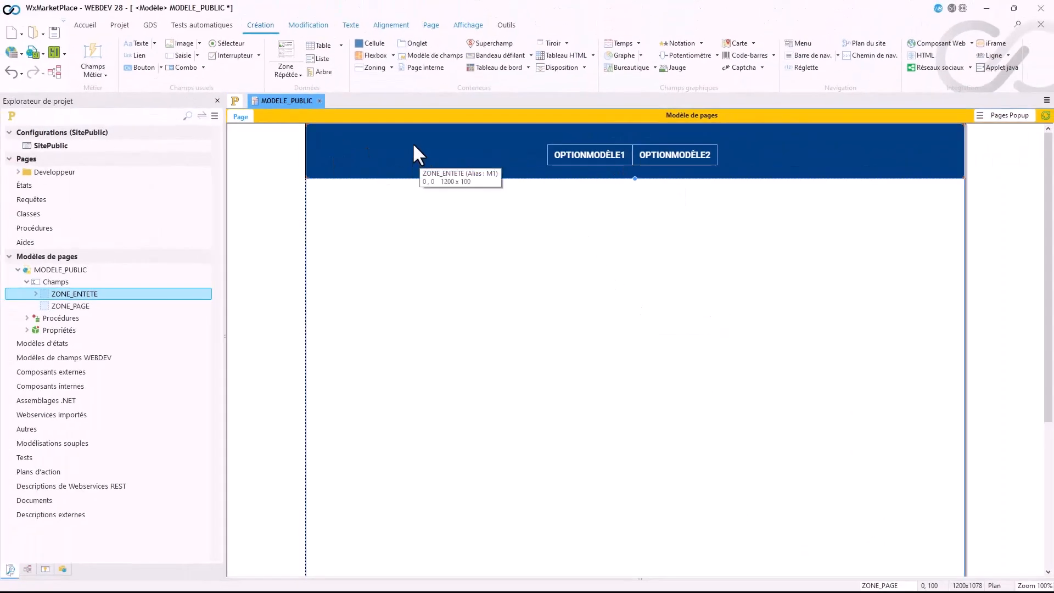
# Step: Place a clickable image field at the left end of ZONE_ENTETE, at about 18, 12, and enlarge it to about 276 x 70
pyautogui.click(176, 42)
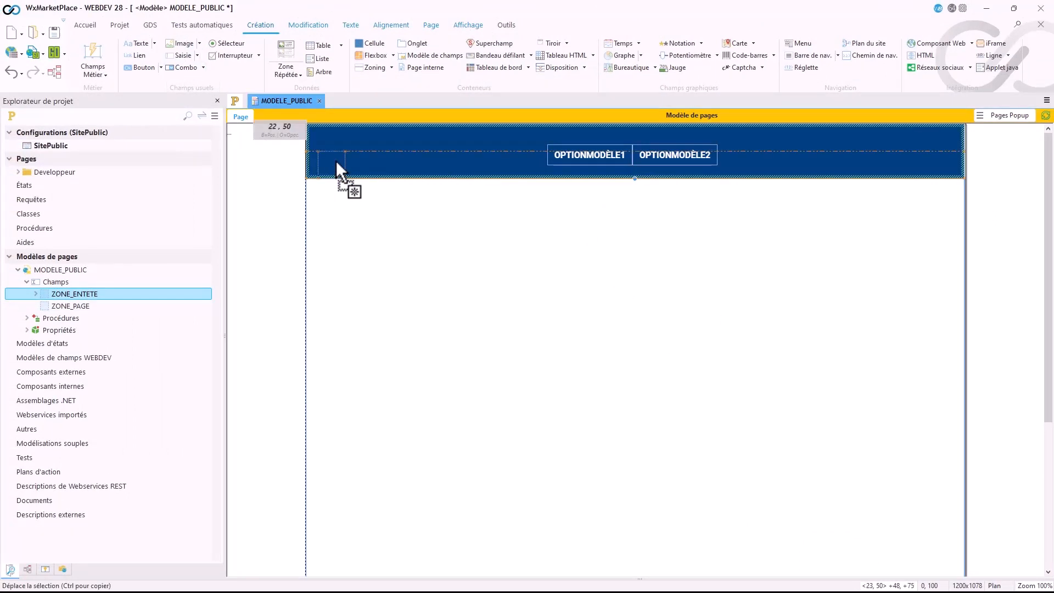
pyautogui.click(331, 154)
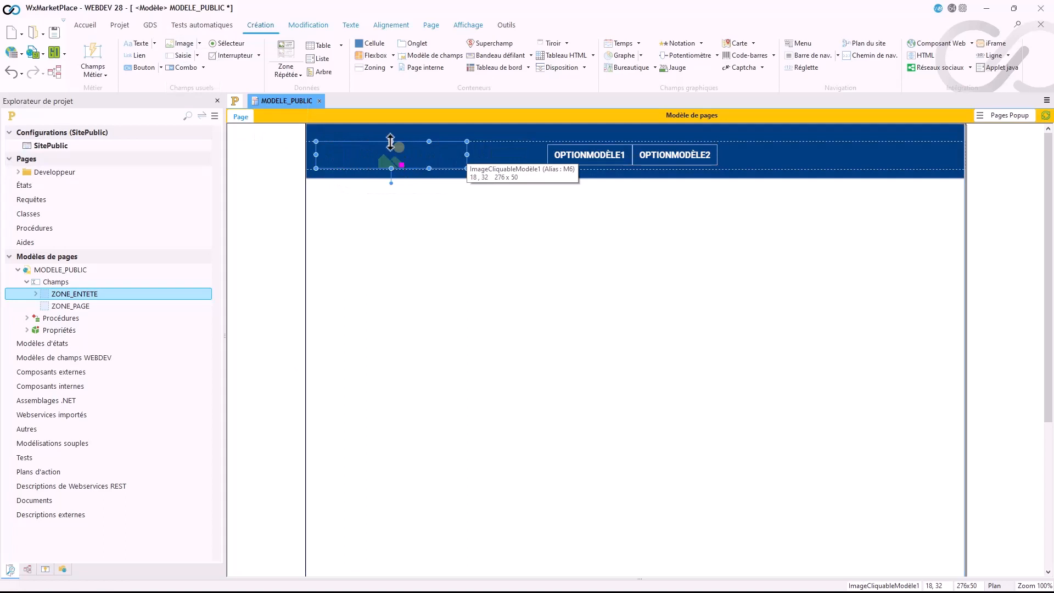
pyautogui.moveTo(390, 143); pyautogui.dragTo(391, 131)
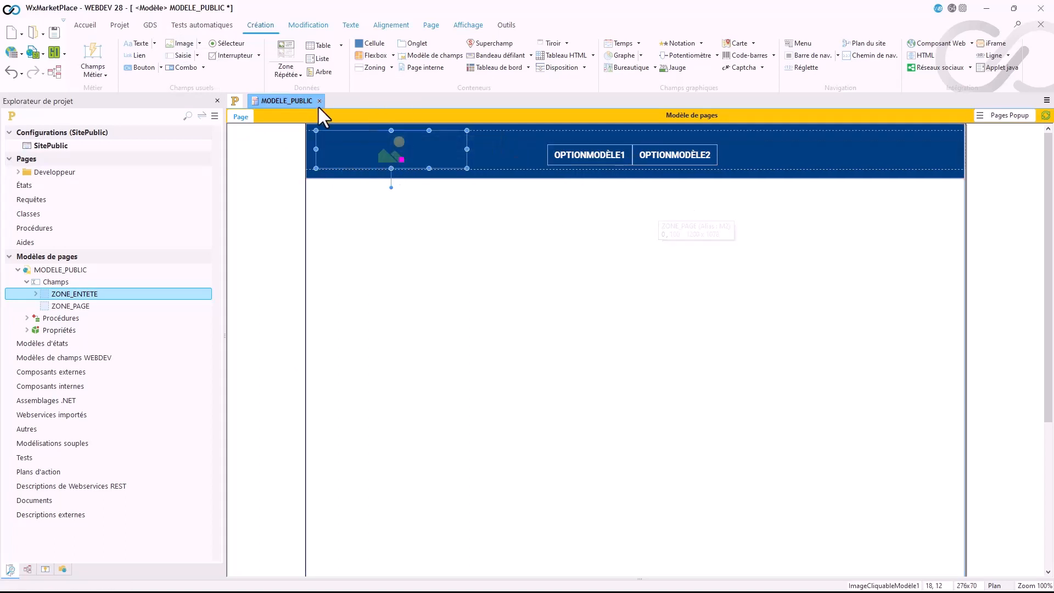
# Step: Move the OPTIONMODÈLE1/OPTIONMODÈLE2 menu to about 403, 31 so that it is vertically centred on the image
pyautogui.moveTo(593, 155); pyautogui.dragTo(573, 151)
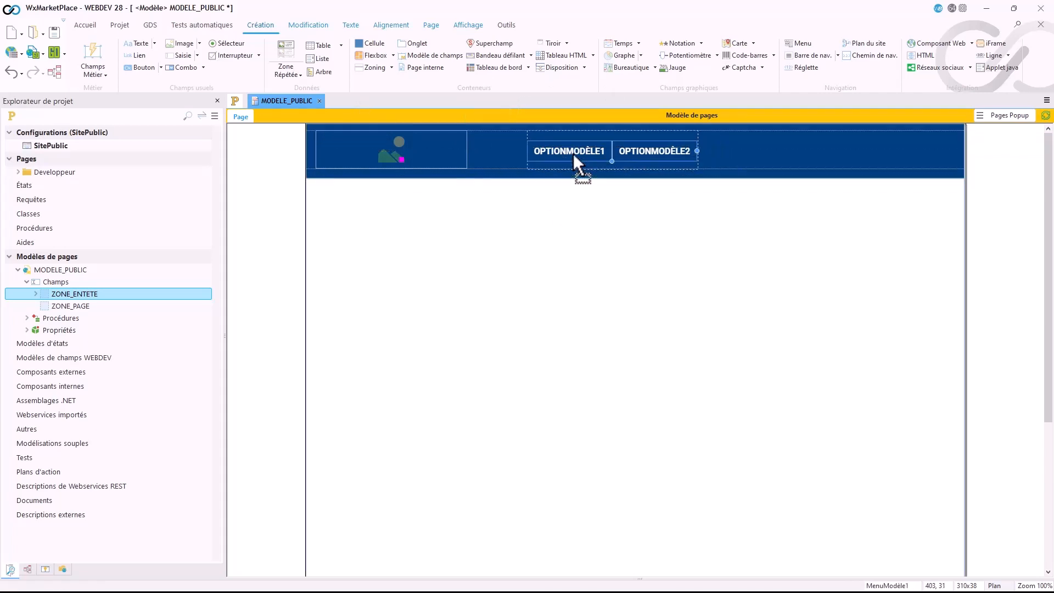
pyautogui.click(747, 202)
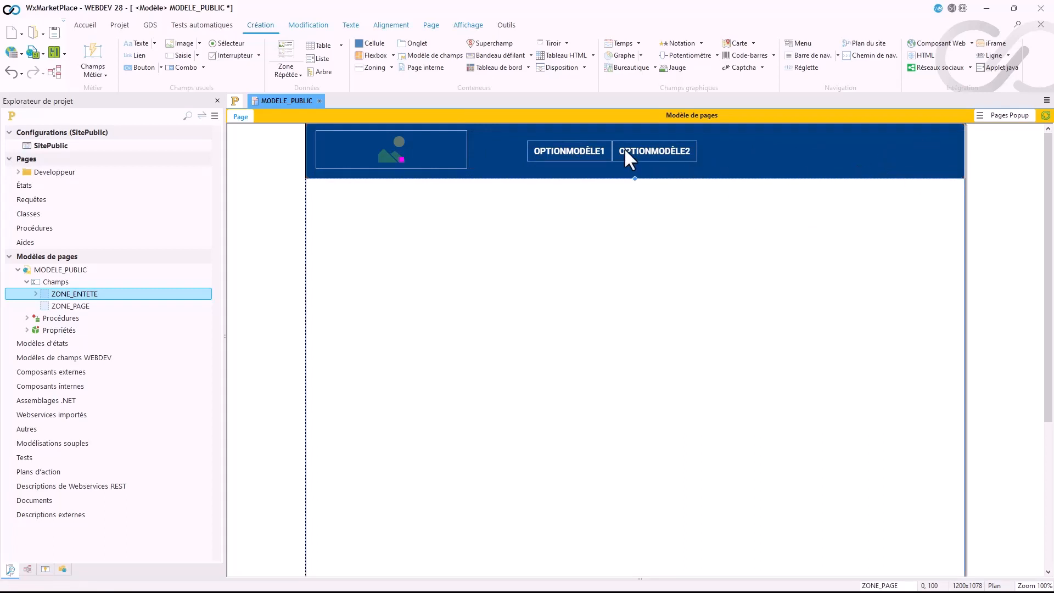
pyautogui.click(587, 147)
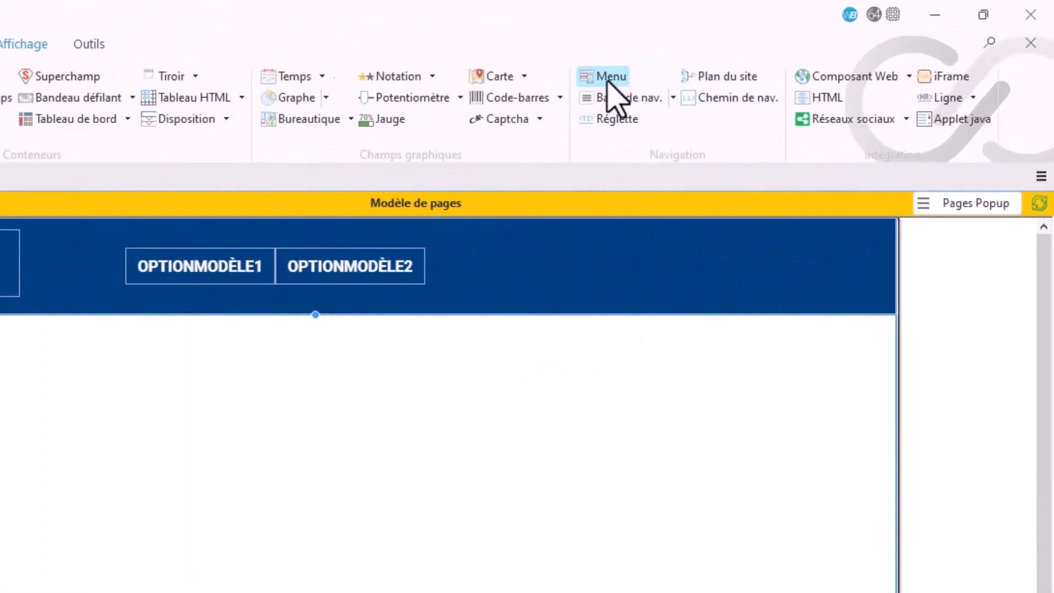
# Step: Place a second Menu field in the right part of ZONE_ENTETE, at about 865, 38, and delete its second option
pyautogui.click(801, 43)
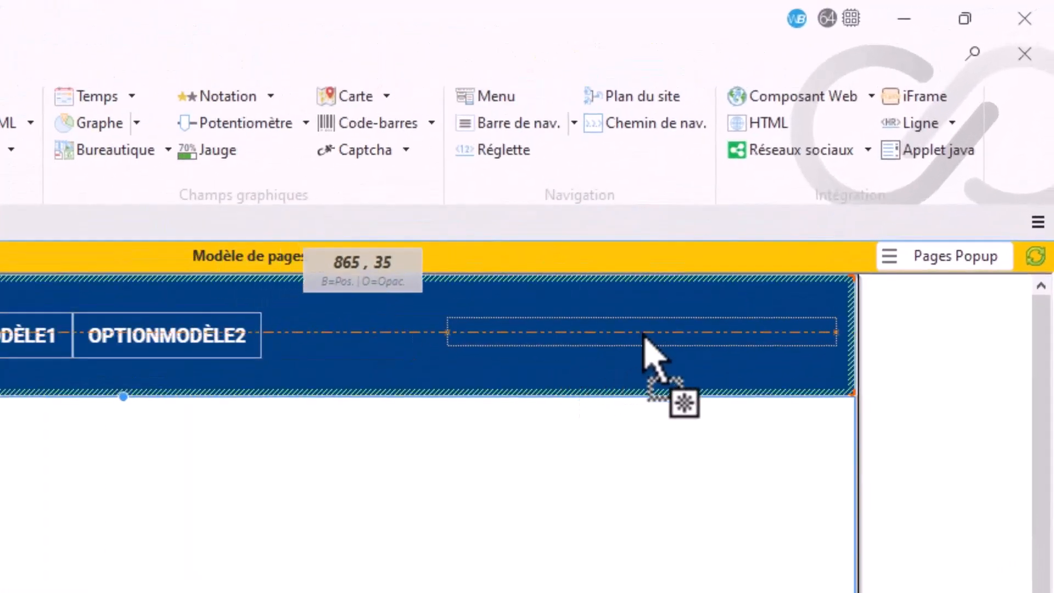
pyautogui.click(644, 338)
pyautogui.click(716, 352)
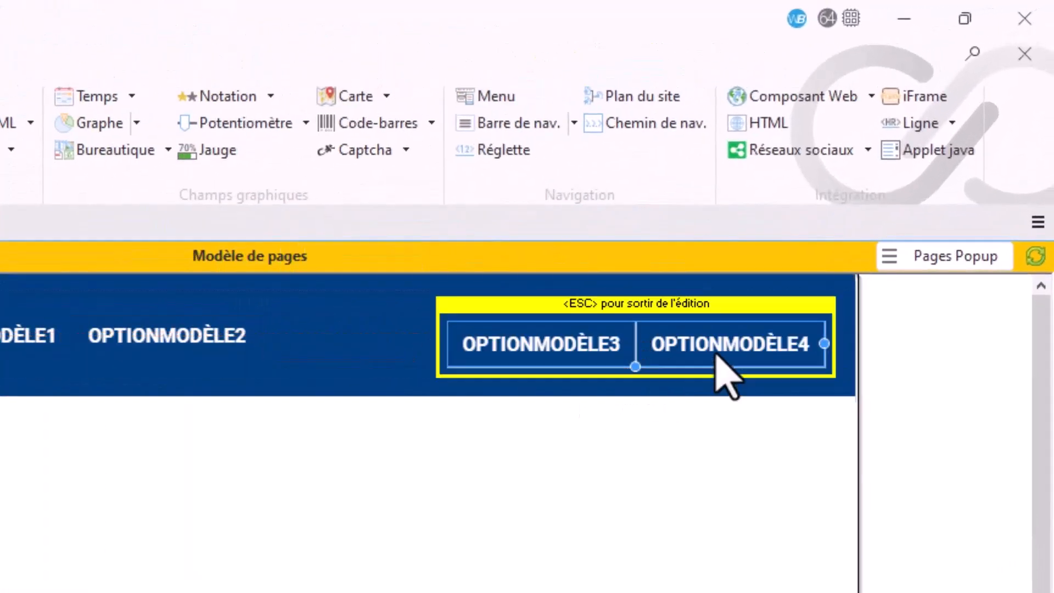
pyautogui.click(713, 343)
pyautogui.press('Delete')
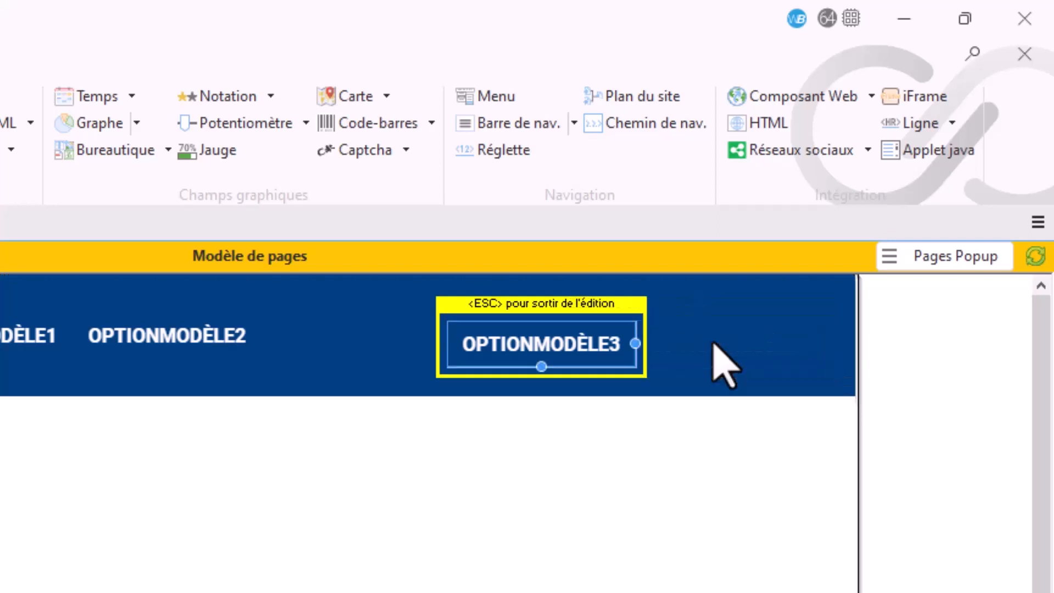
# Step: Change the second menu's remaining option caption to NOM UTILISATEUR
pyautogui.click(527, 345)
pyautogui.click(527, 345)
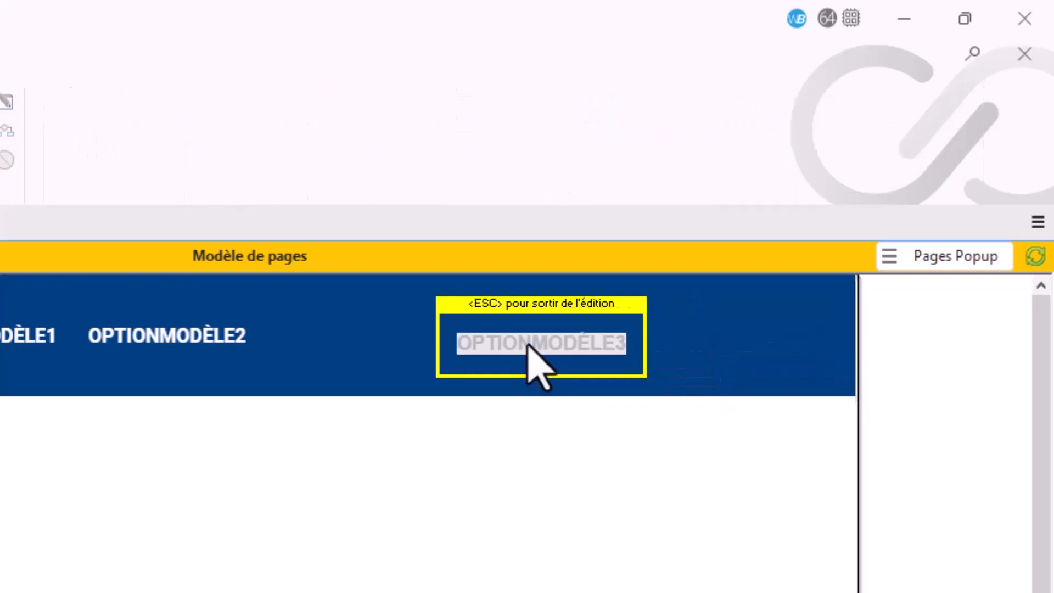
pyautogui.write('C')
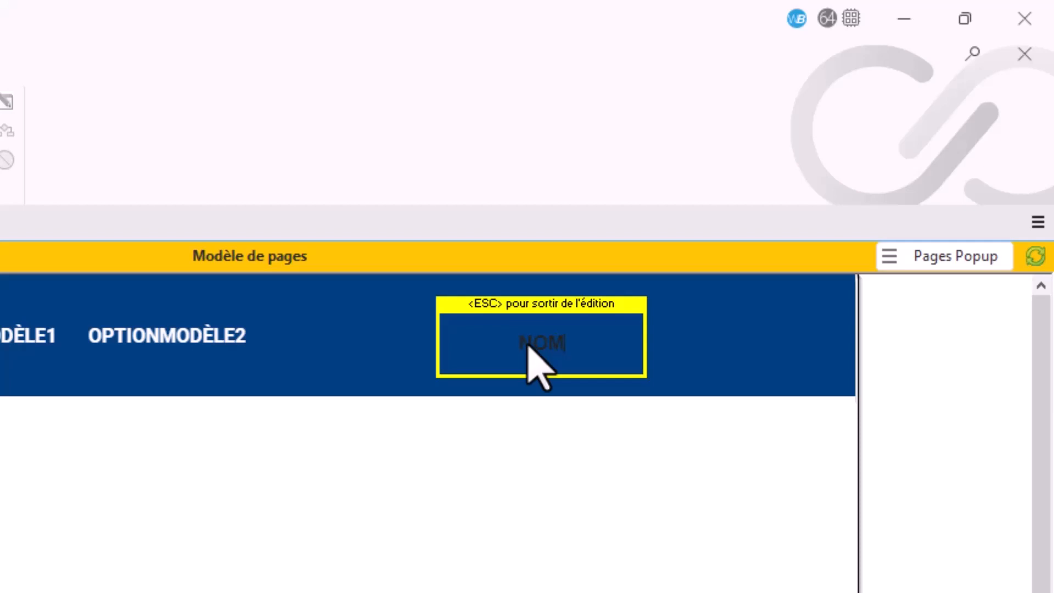
pyautogui.write('OM UTILISATEUR')
pyautogui.press('Escape')
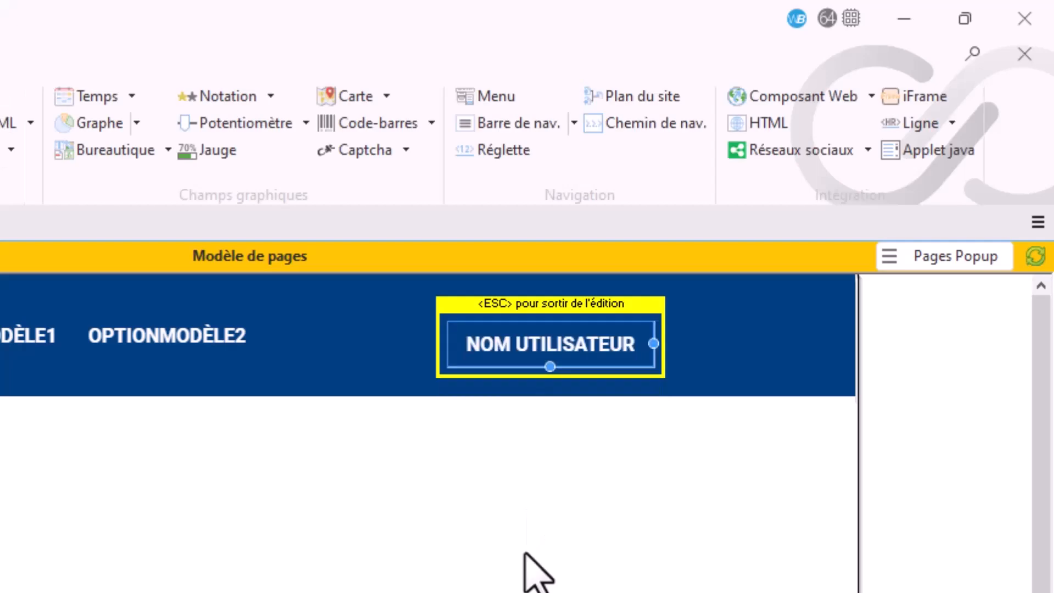
# Step: Move the NOM UTILISATEUR menu to about 996, 36, near the right edge of ZONE_ENTETE
pyautogui.moveTo(584, 346); pyautogui.dragTo(667, 358)
pyautogui.click(669, 362)
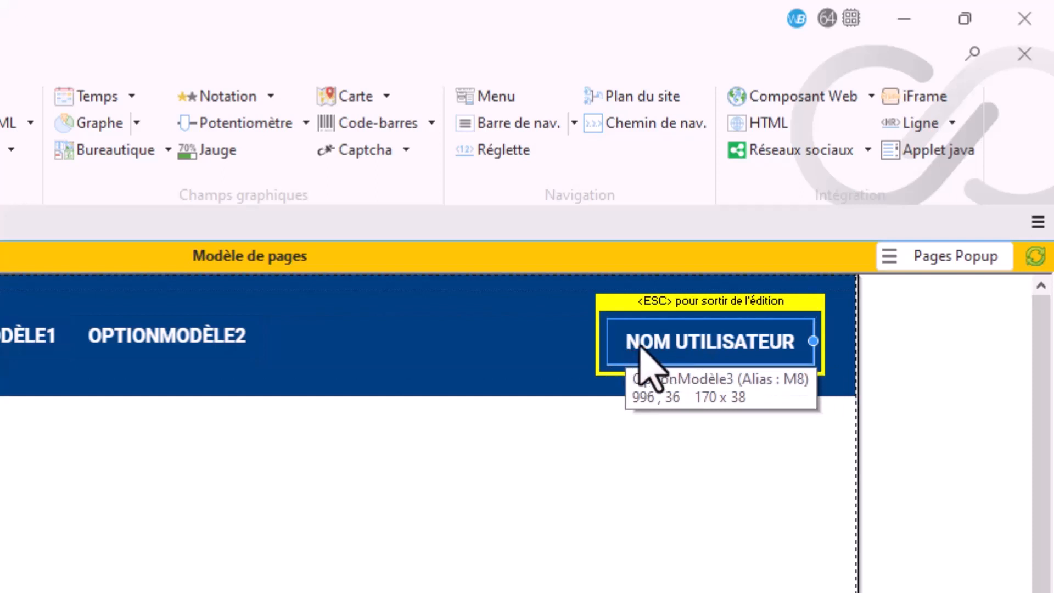
pyautogui.press('Escape')
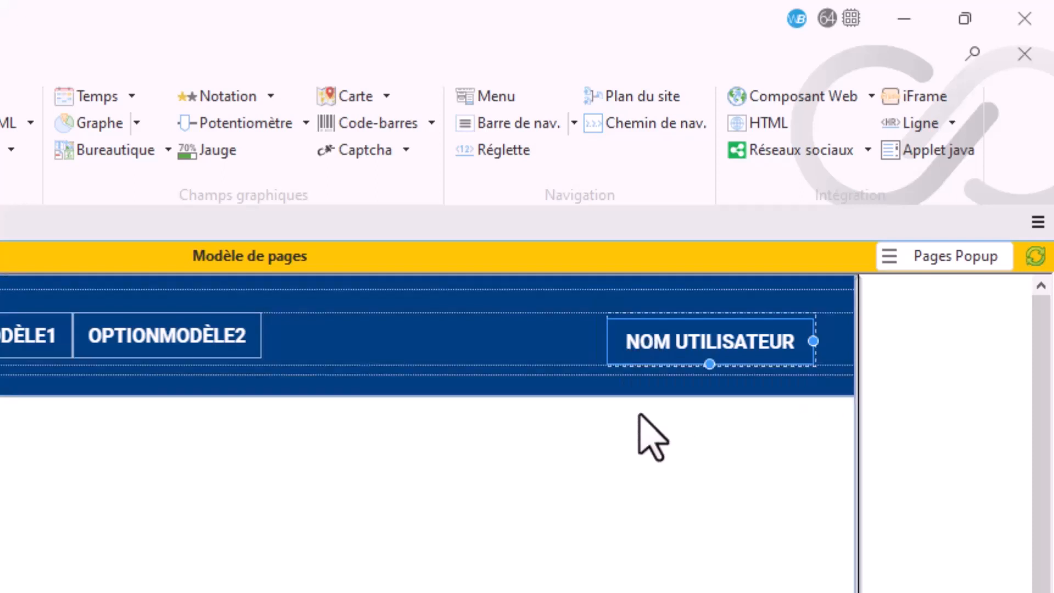
# Step: Edit the NOM UTILISATEUR option's caption and start inserting a font icon at its beginning
pyautogui.click(679, 345)
pyautogui.doubleClick(680, 345)
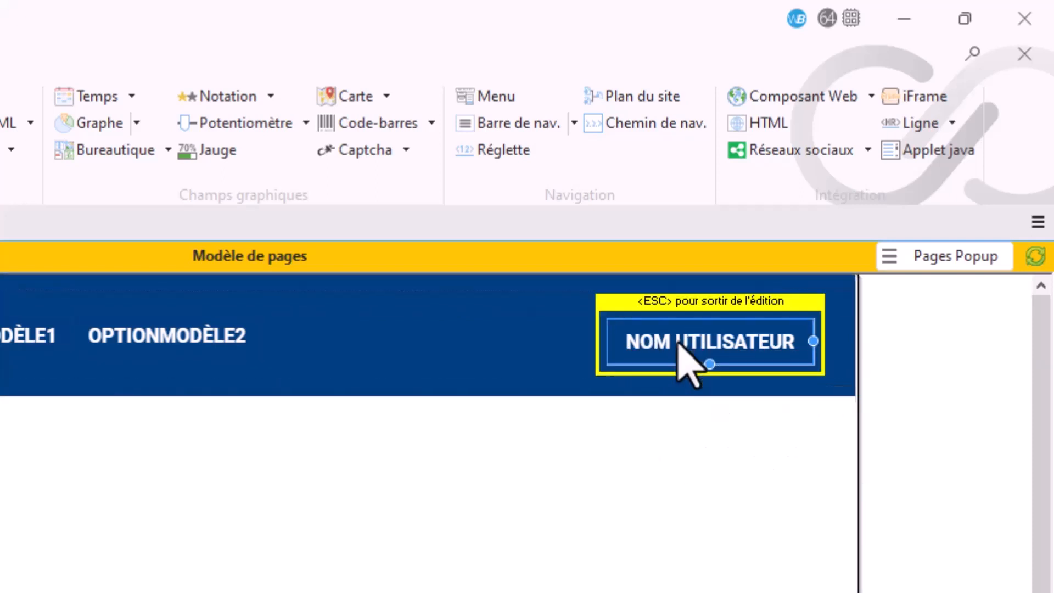
pyautogui.doubleClick(654, 347)
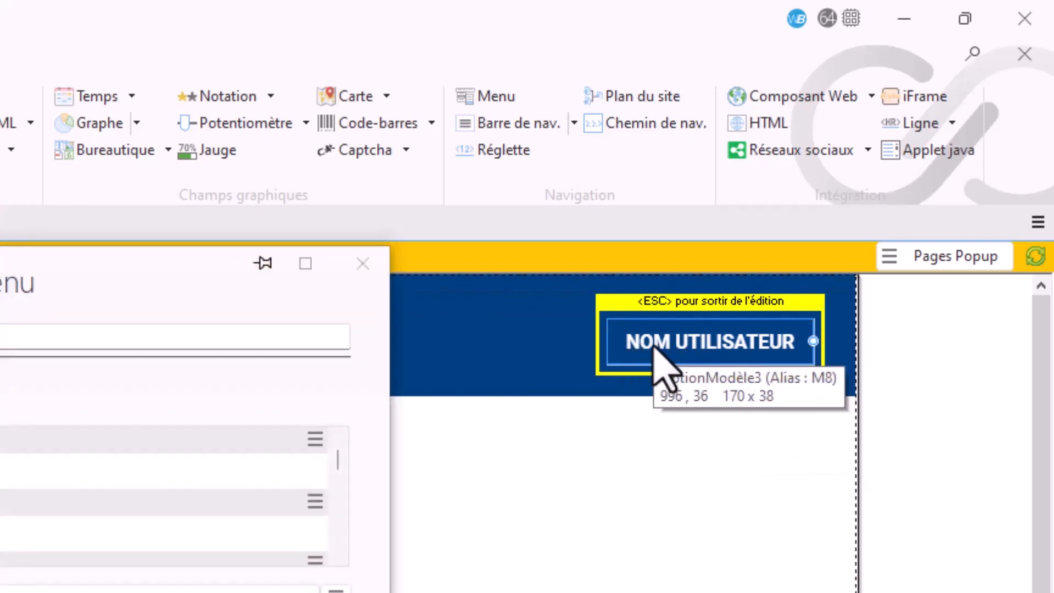
pyautogui.click(370, 268)
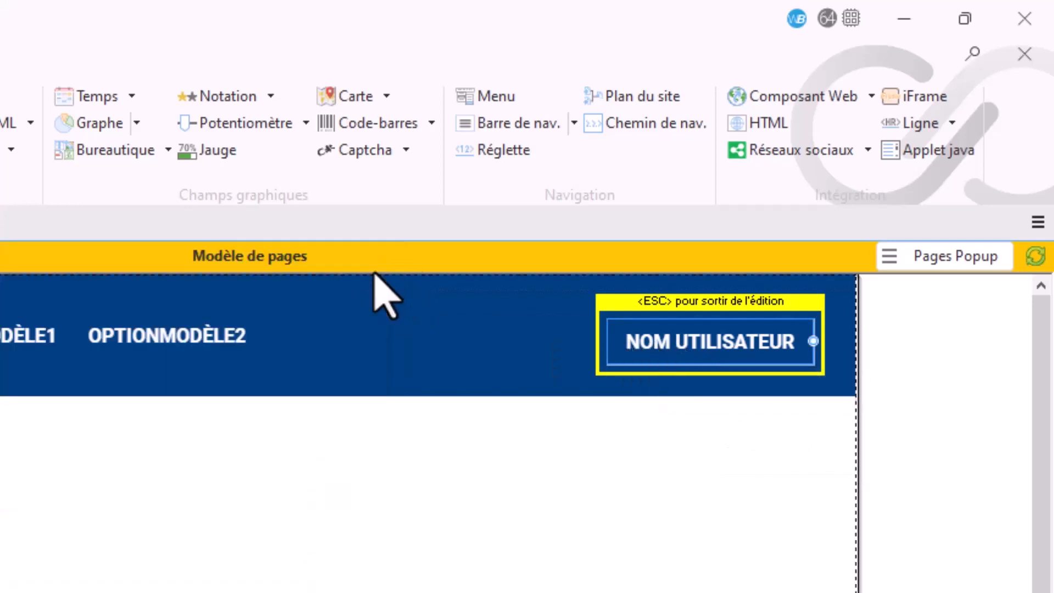
pyautogui.click(645, 348)
pyautogui.click(634, 348)
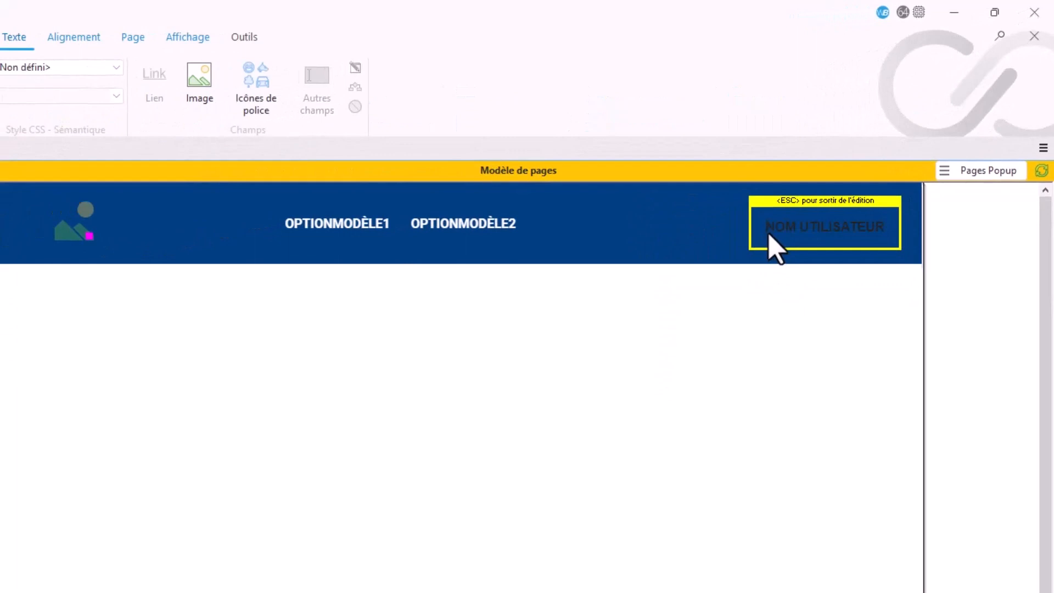
pyautogui.click(265, 110)
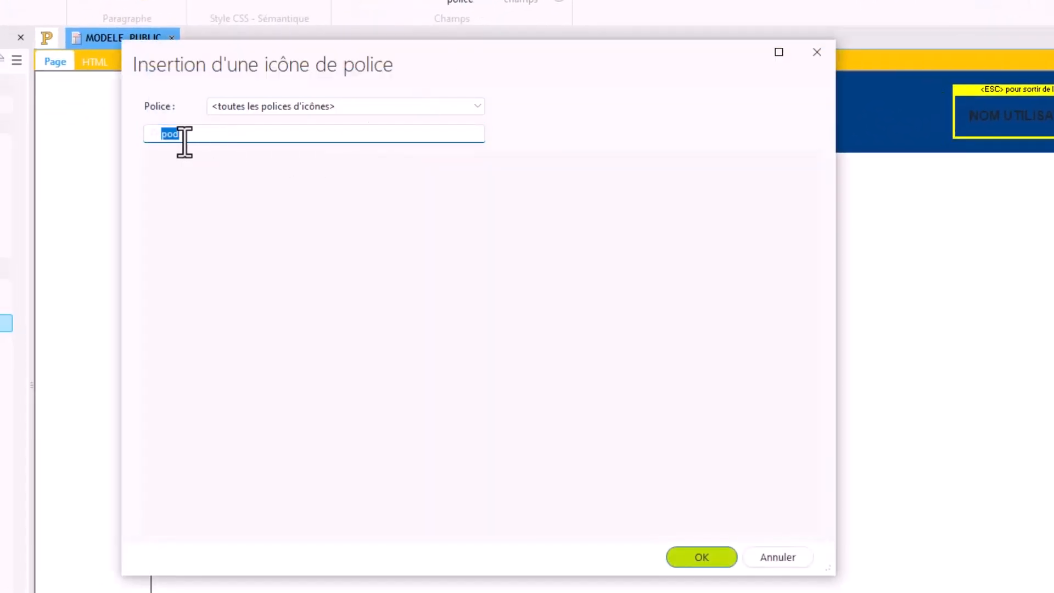
# Step: Search all icon fonts for USER and insert the solid single-person icon before the NOM UTILISATEUR caption
pyautogui.click(182, 135)
pyautogui.press('BackSpace')
pyautogui.press('BackSpace')
pyautogui.press('BackSpace')
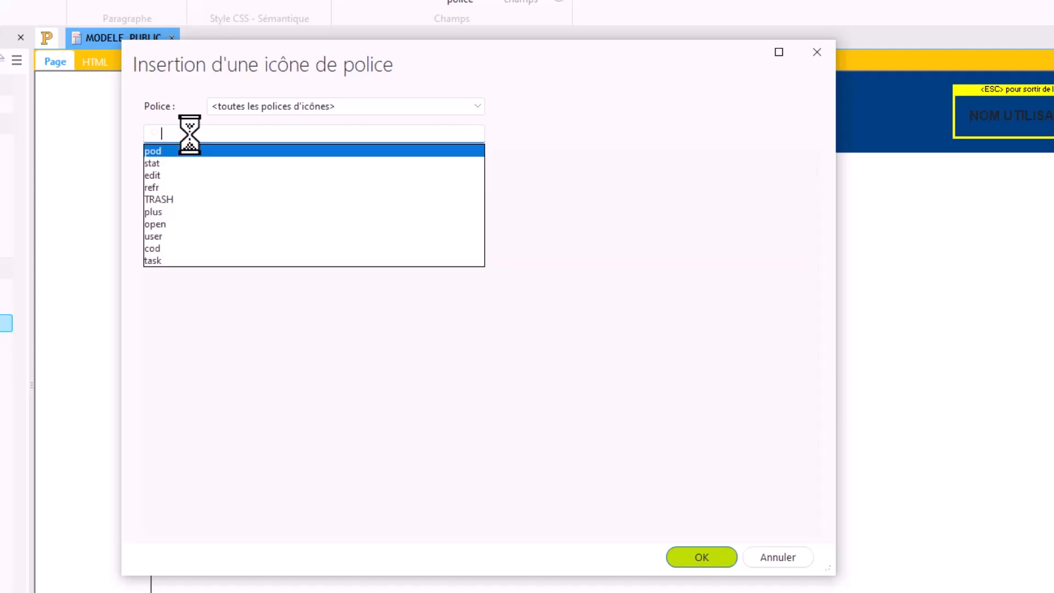
pyautogui.write('us')
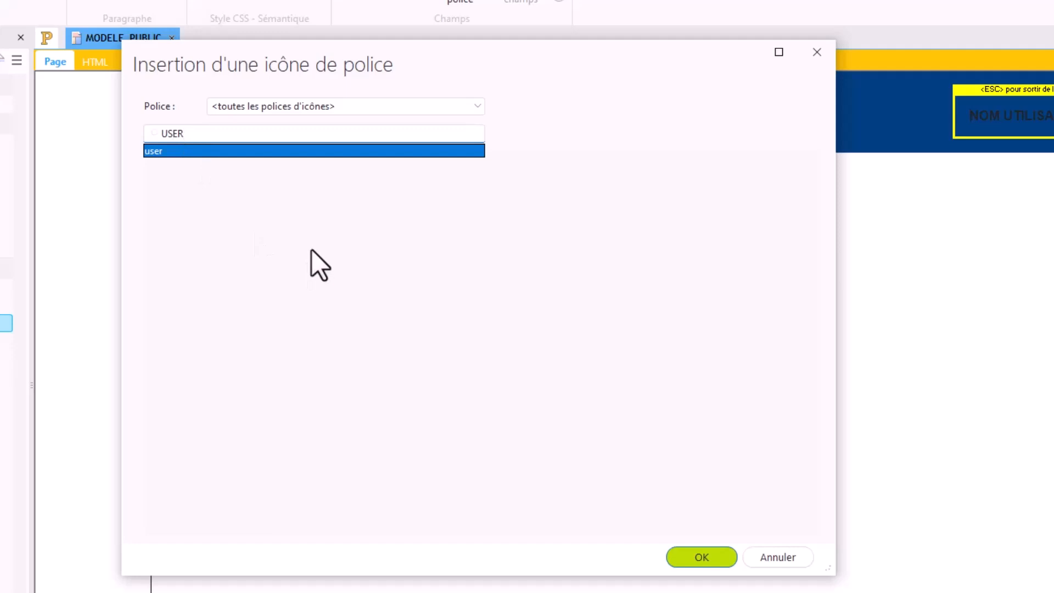
pyautogui.click(395, 108)
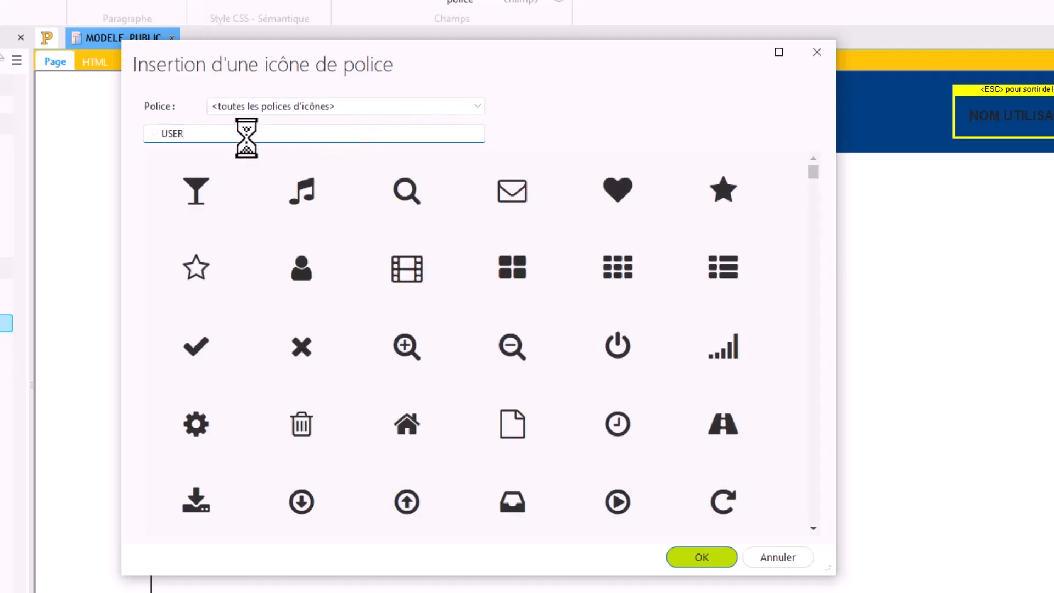
pyautogui.doubleClick(176, 134)
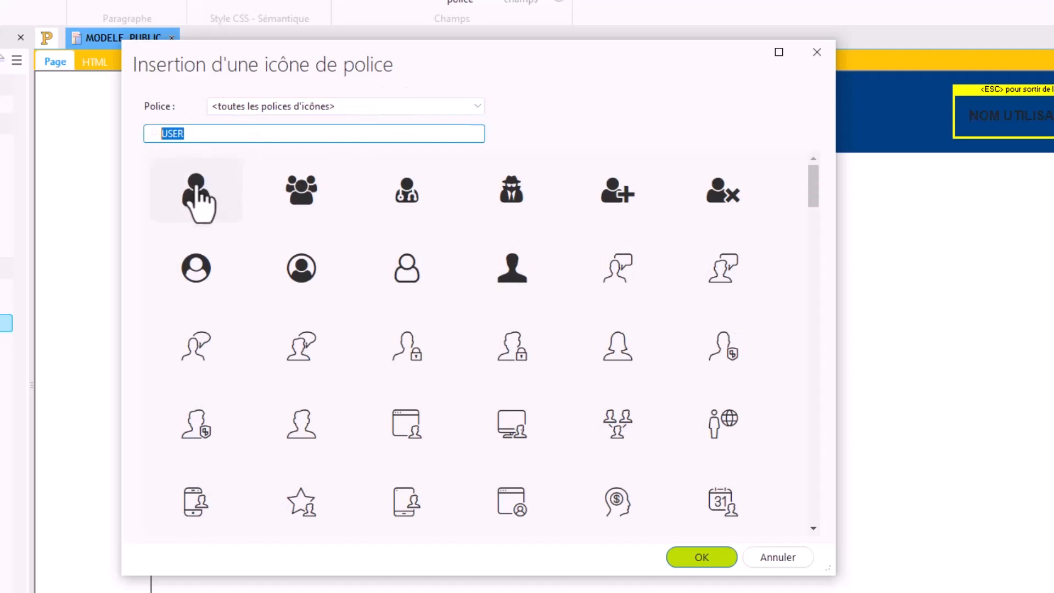
pyautogui.click(195, 191)
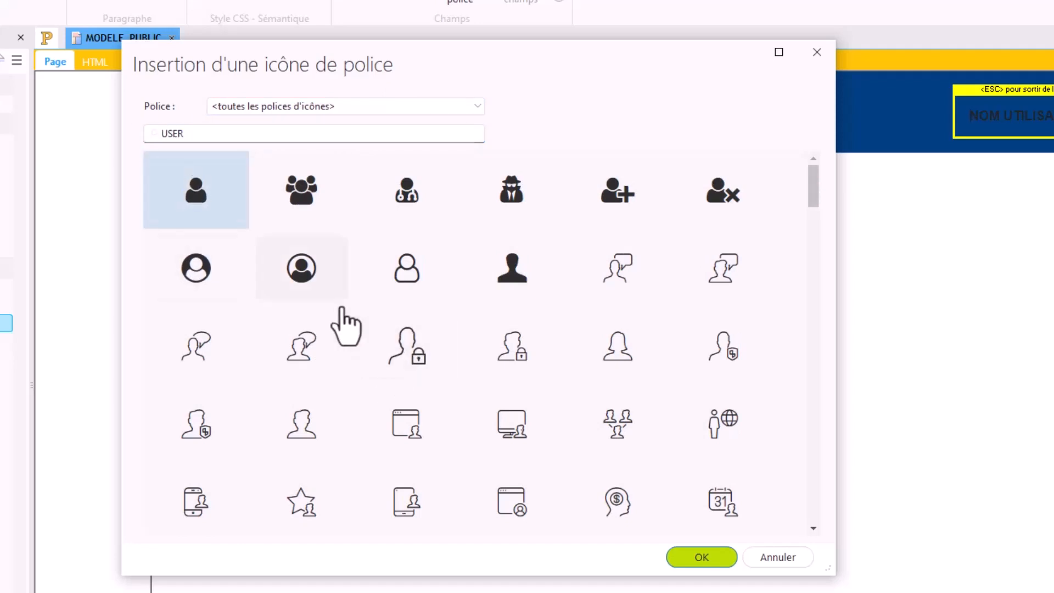
pyautogui.click(702, 557)
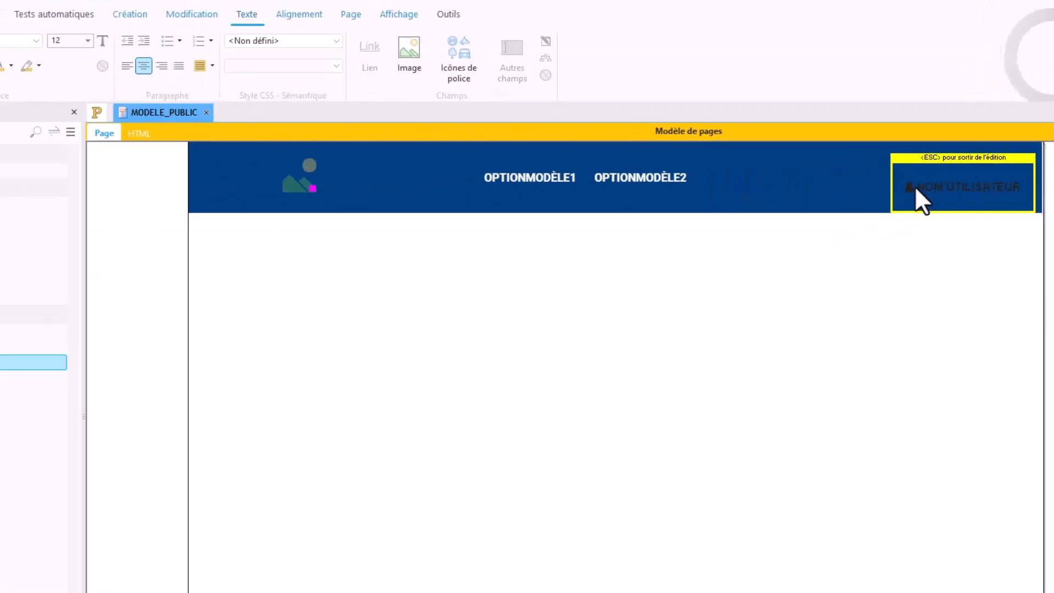
# Step: Enlarge the font size of the inserted user icon and finish editing the NOM UTILISATEUR caption
pyautogui.moveTo(915, 186); pyautogui.dragTo(889, 207)
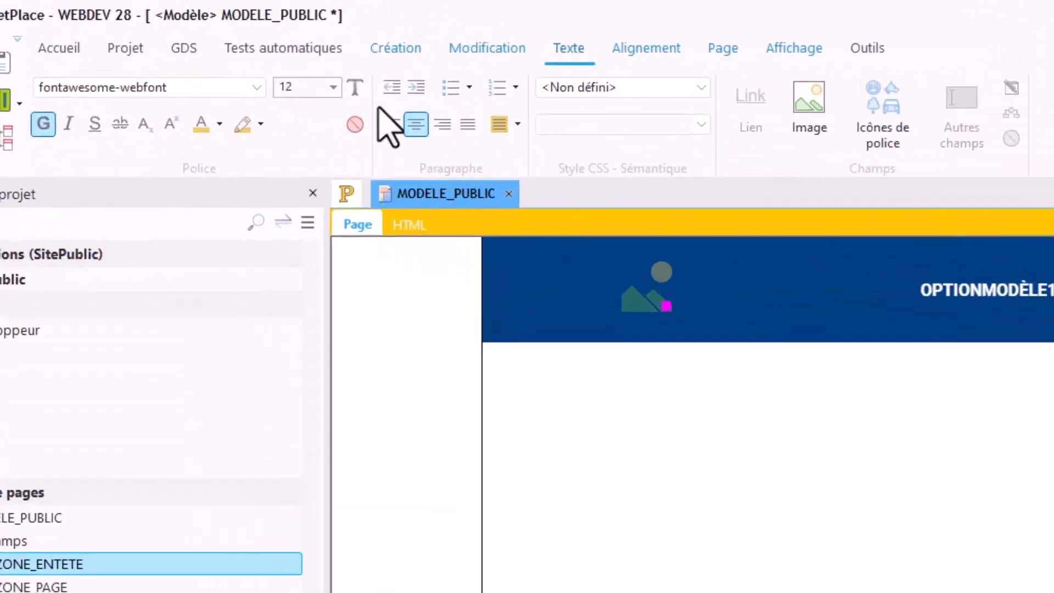
pyautogui.click(199, 52)
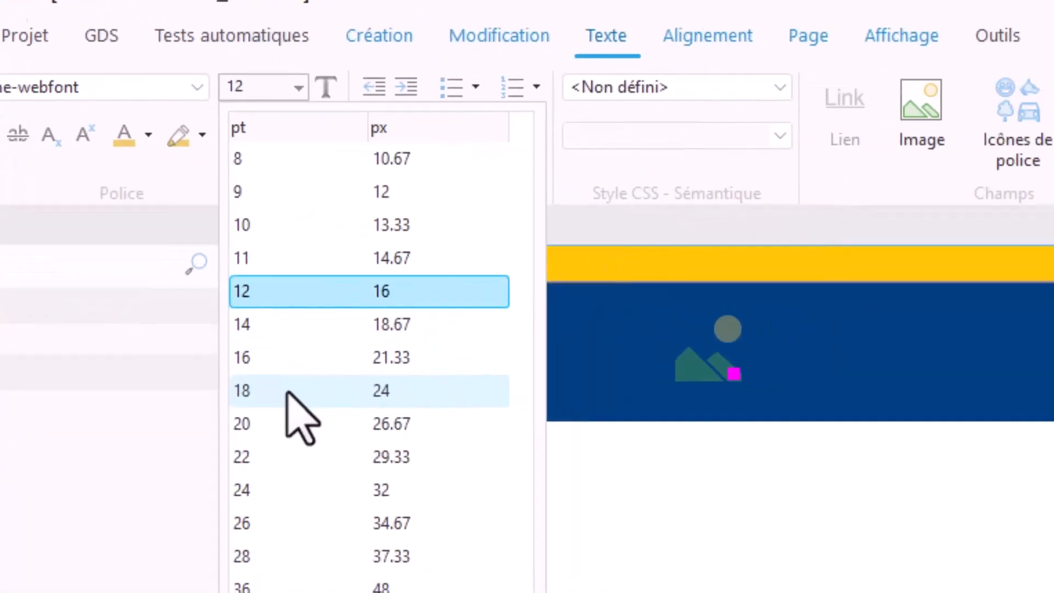
pyautogui.click(287, 392)
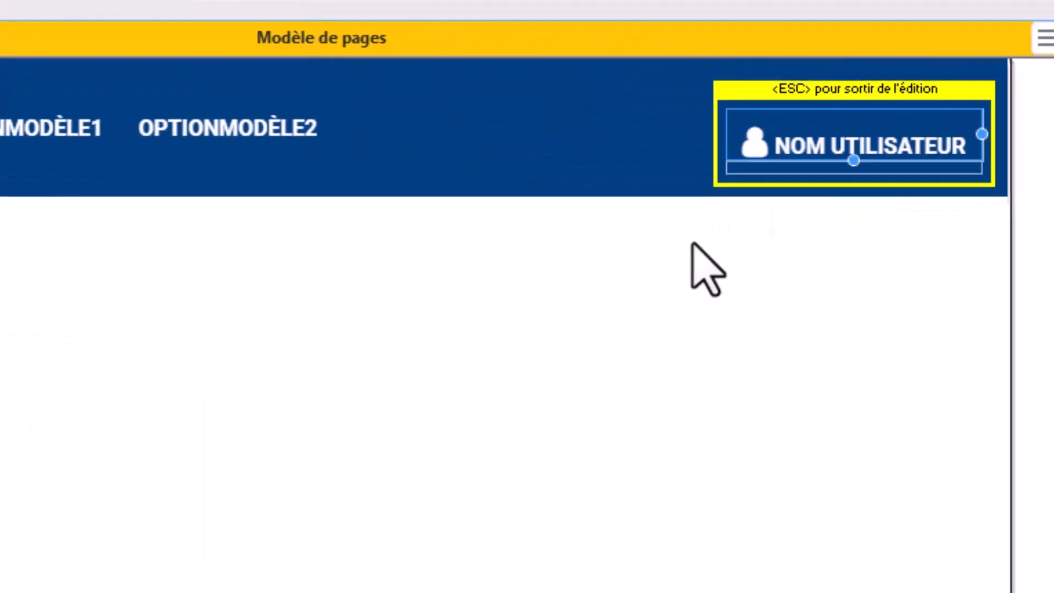
pyautogui.press('Escape')
# Step: Align the navigation menu, user menu and logo image on a common vertical centre in ZONE_ENTETE
pyautogui.click(307, 124)
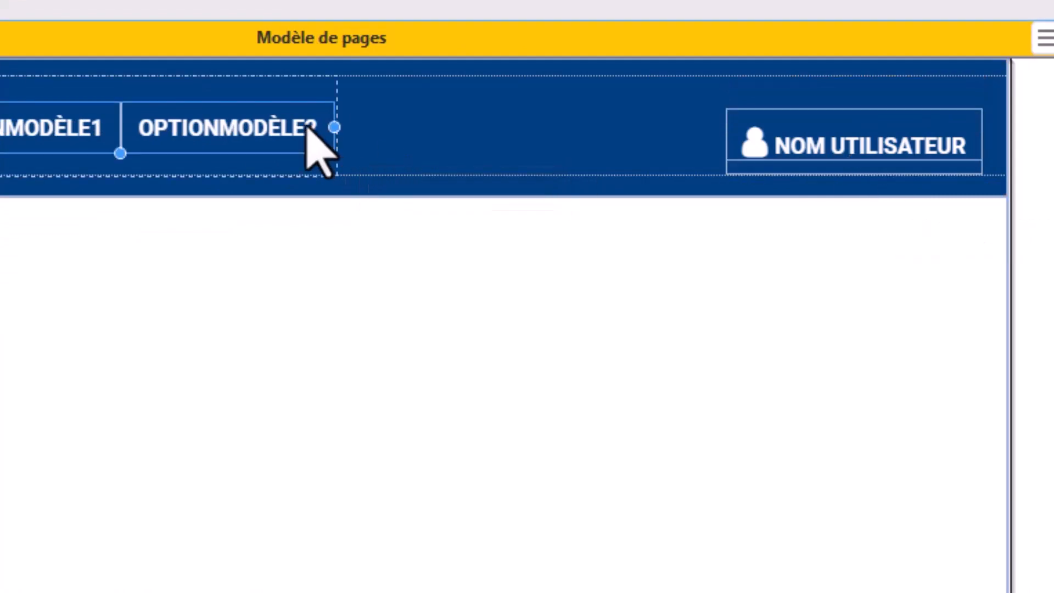
pyautogui.keyDown('ctrl'); pyautogui.click(766, 131); pyautogui.keyUp('ctrl')
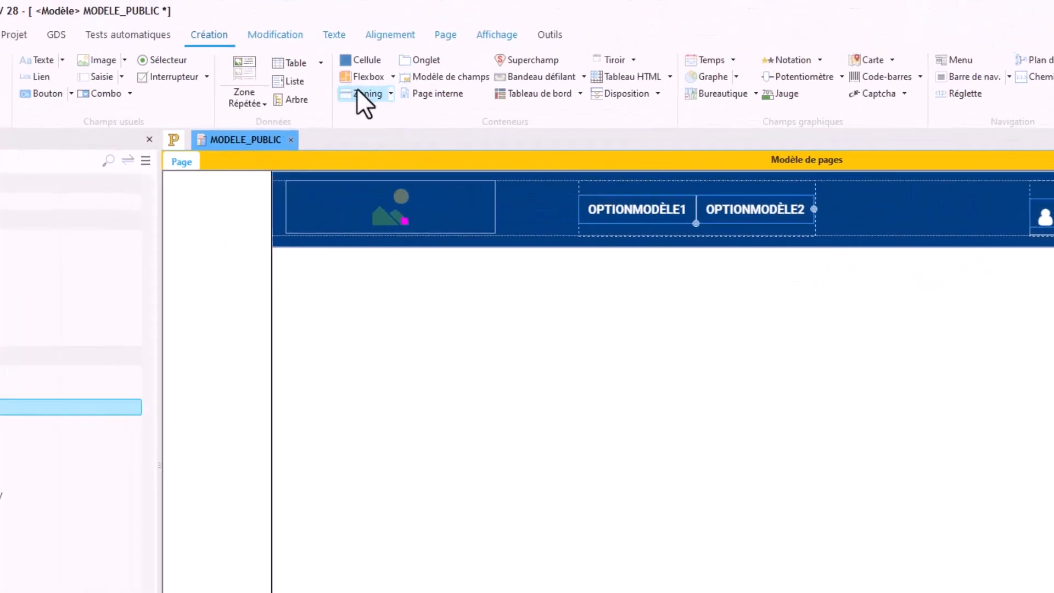
pyautogui.click(399, 35)
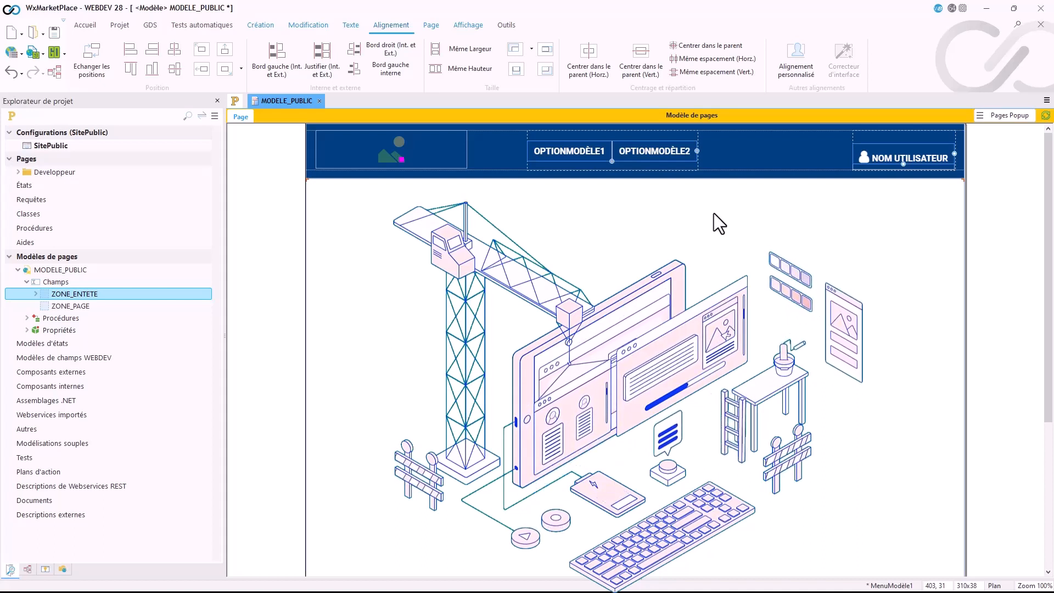
pyautogui.click(404, 156)
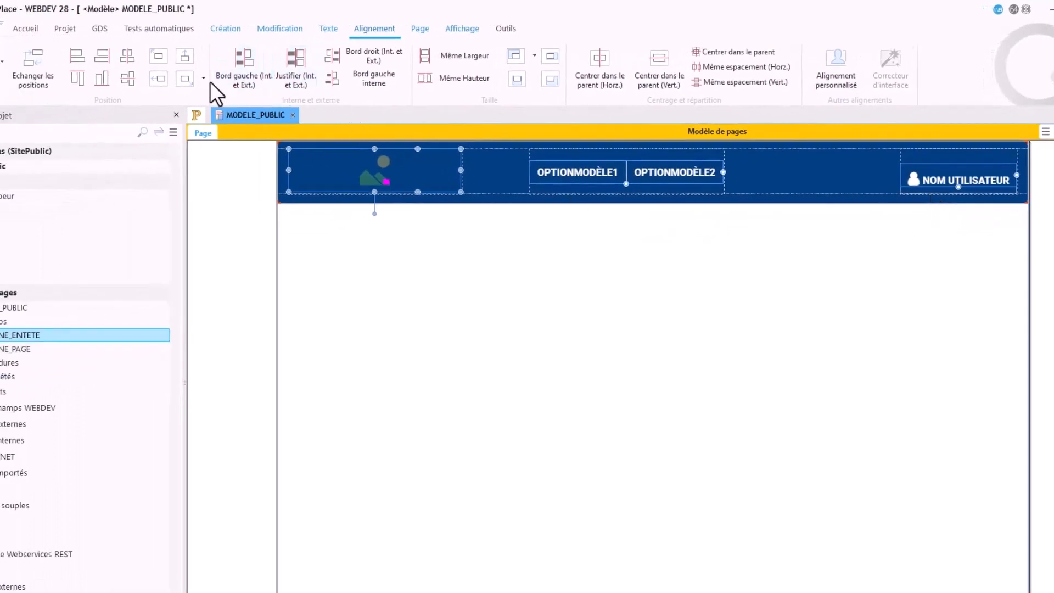
pyautogui.click(133, 77)
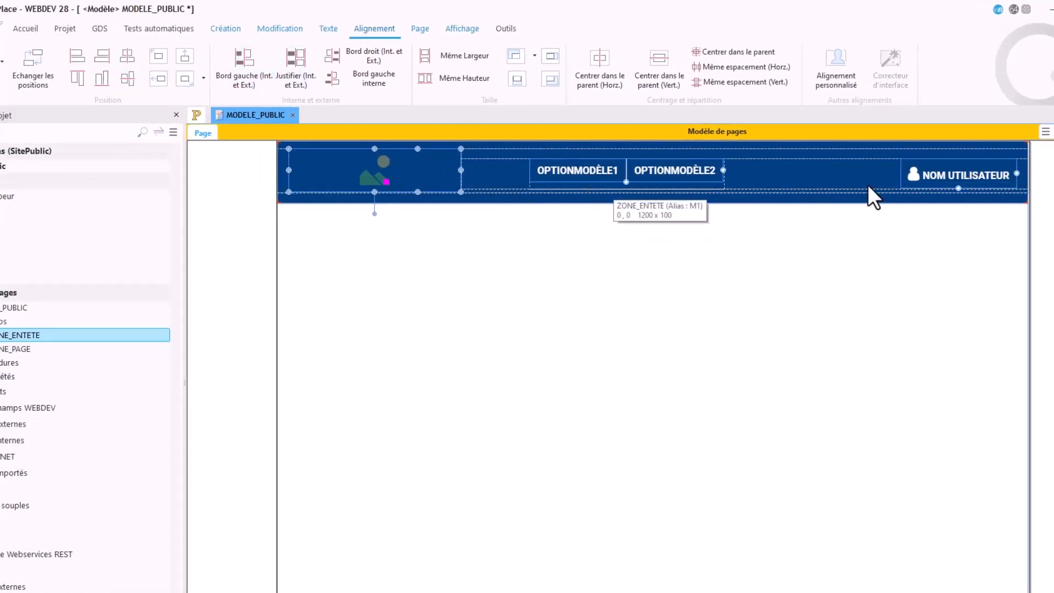
pyautogui.click(671, 242)
# Step: Review the logo image's anchoring and keep its fixed position, Largeur fixe and Hauteur fixe
pyautogui.click(429, 183)
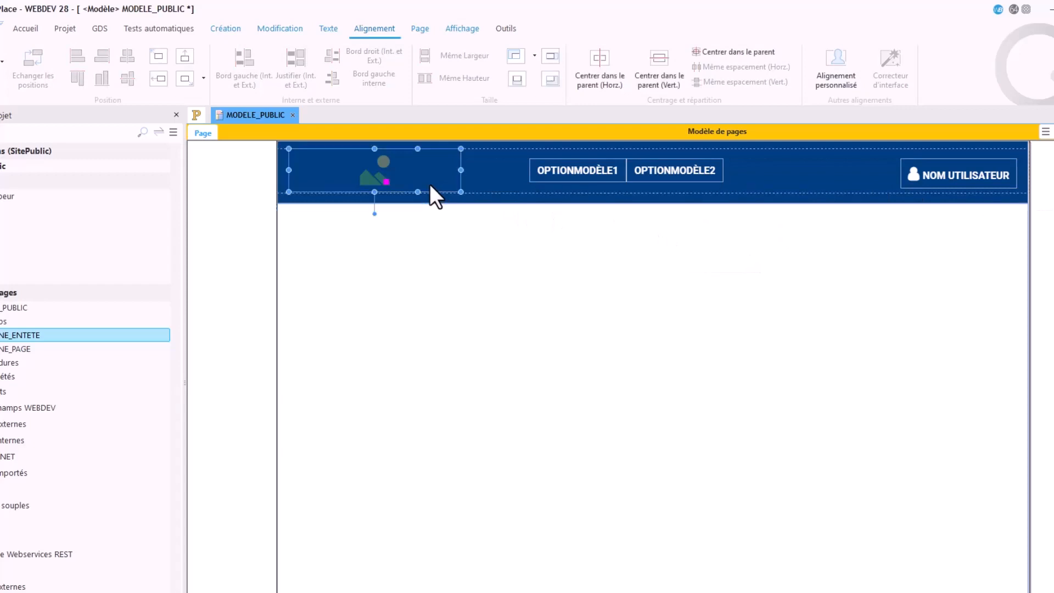
pyautogui.rightClick(430, 184)
pyautogui.click(467, 231)
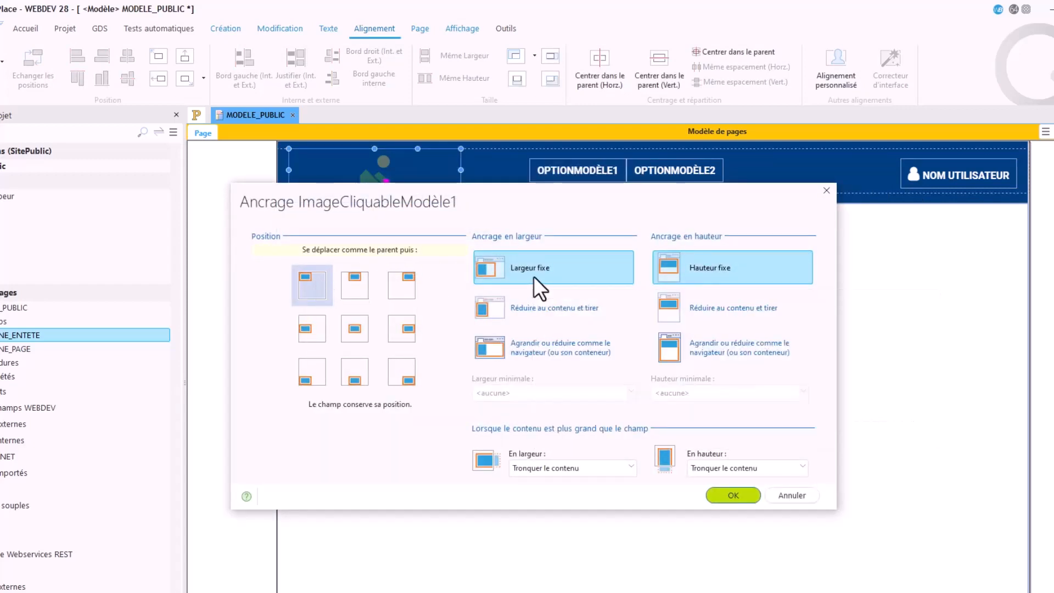
pyautogui.click(734, 494)
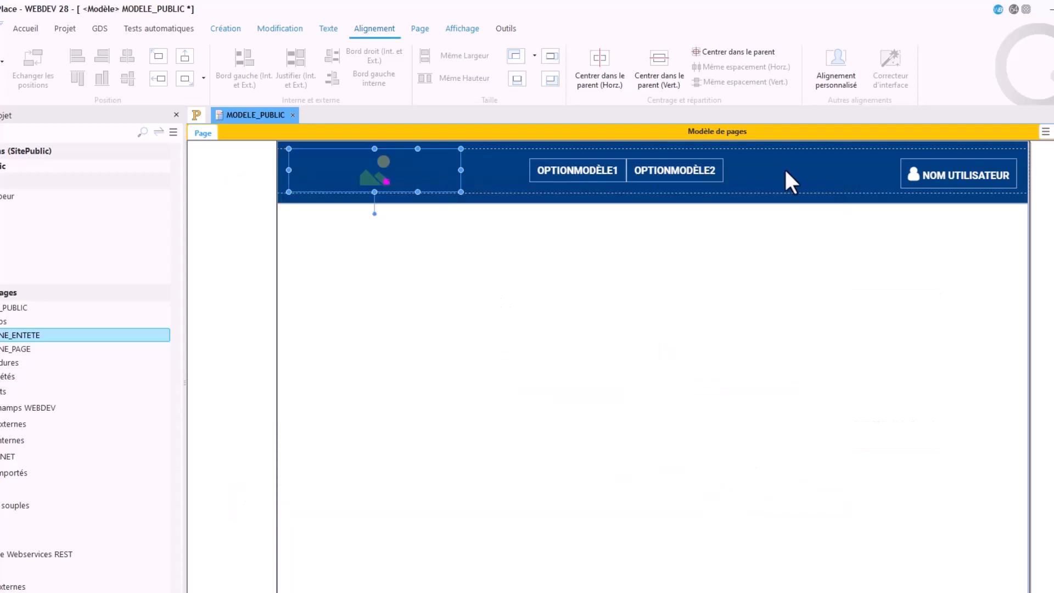
# Step: Anchor the central navigation menu so that it stays horizontally centred, with fixed width and height
pyautogui.click(706, 172)
pyautogui.rightClick(707, 173)
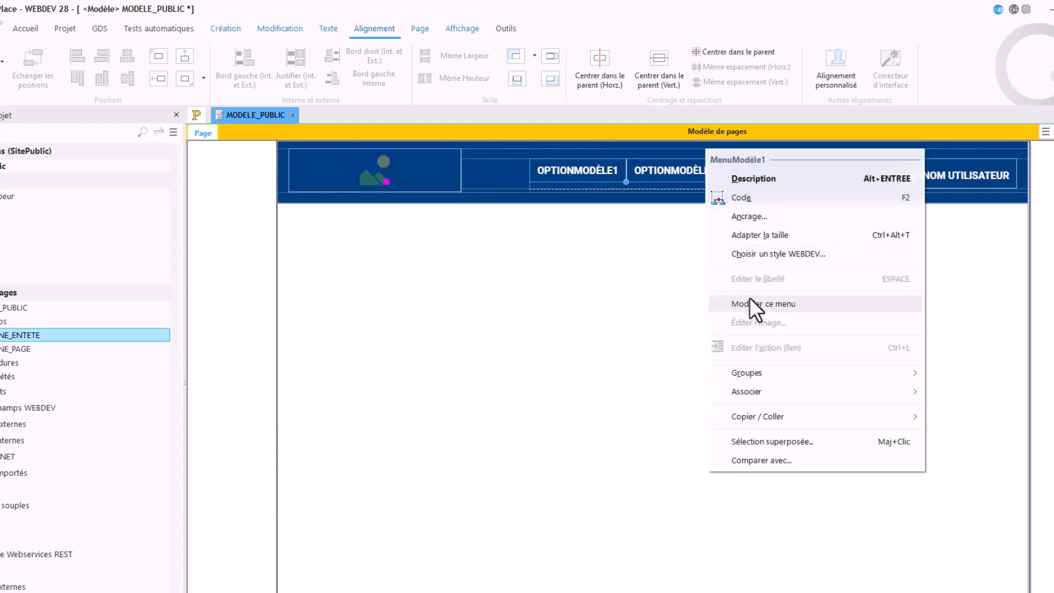
pyautogui.click(757, 217)
pyautogui.click(355, 288)
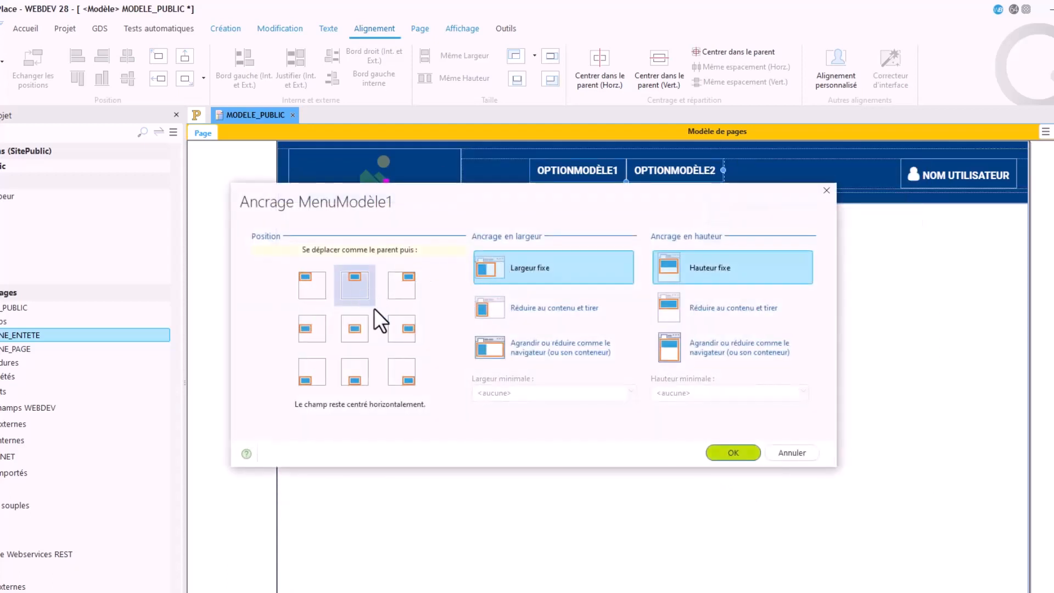
pyautogui.click(734, 453)
# Step: Anchor the NOM UTILISATEUR menu so that it moves to the right, with fixed width and height
pyautogui.click(950, 179)
pyautogui.rightClick(951, 179)
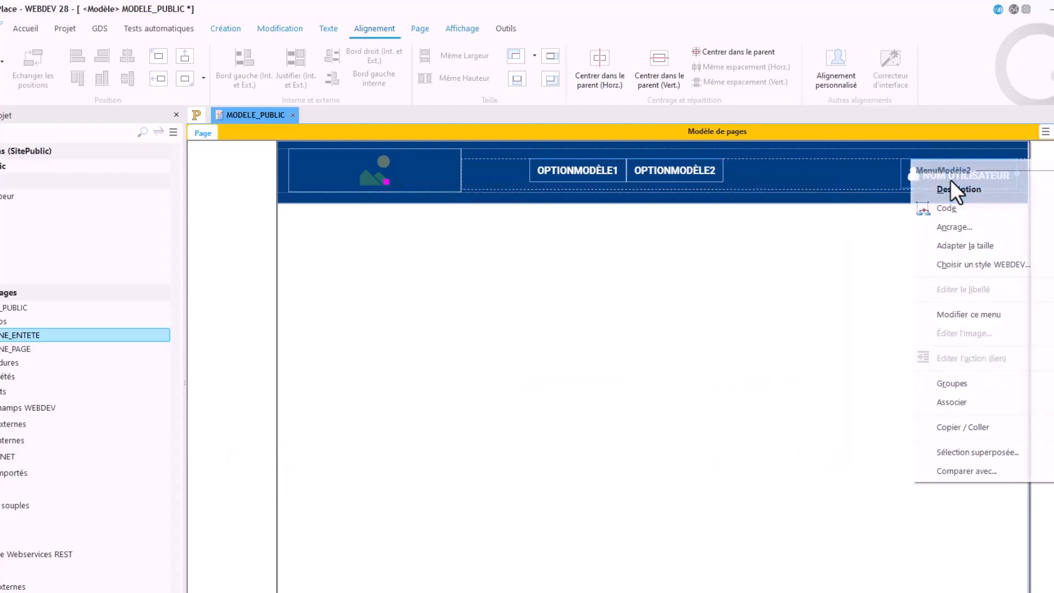
pyautogui.click(956, 230)
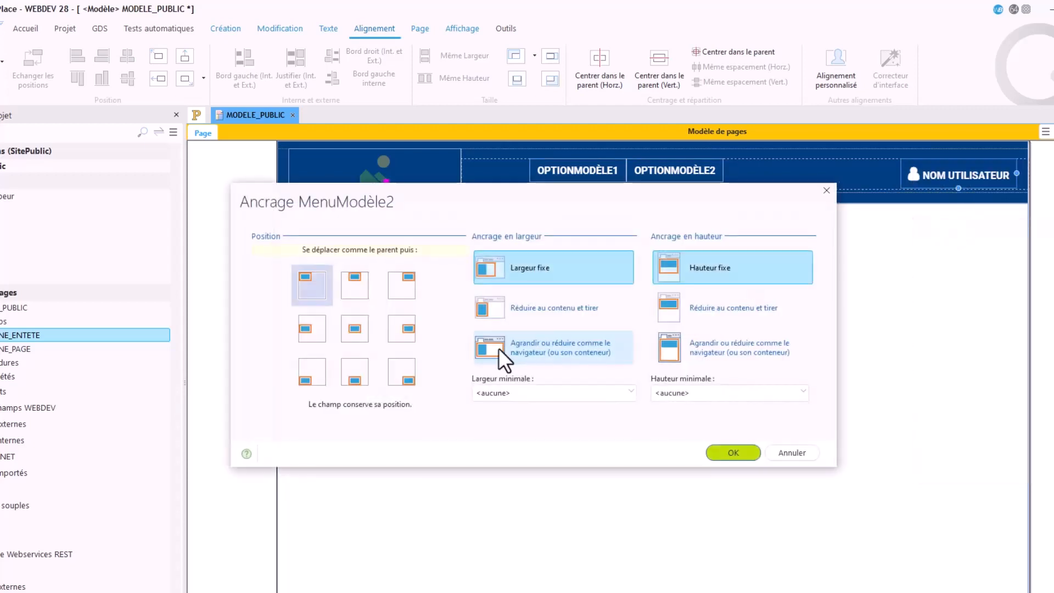
pyautogui.click(409, 286)
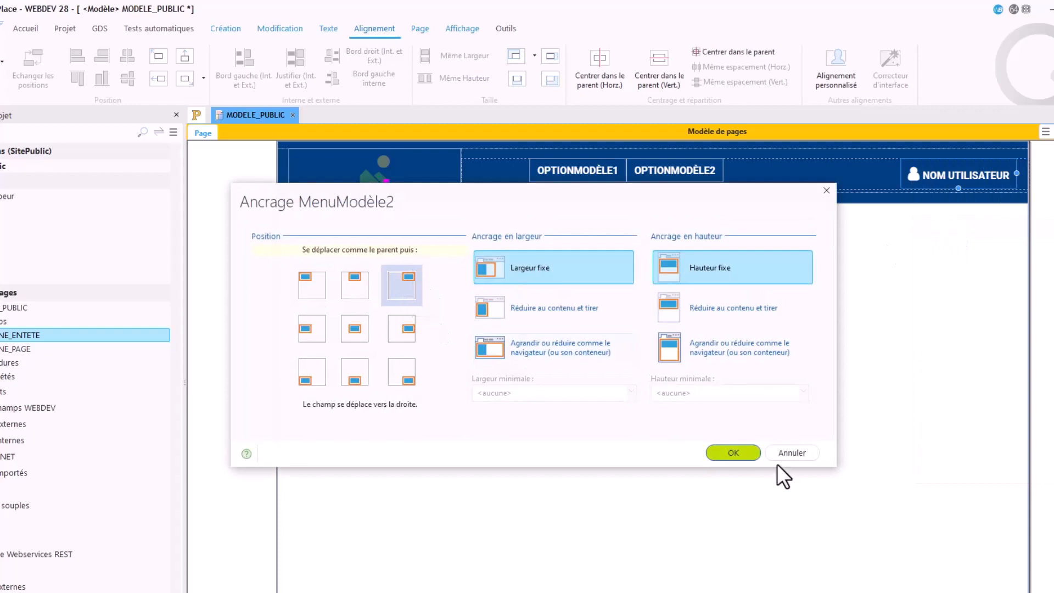
pyautogui.click(733, 452)
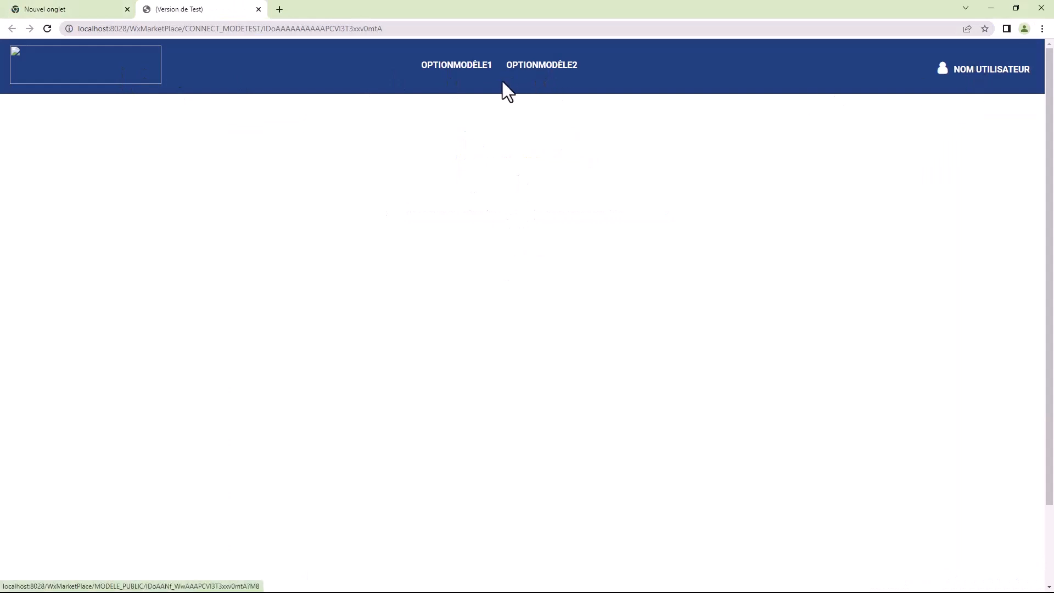
# Step: Close the browser test, run the MODELE_PUBLIC template again to check the header layout, and return to the editor
pyautogui.click(258, 10)
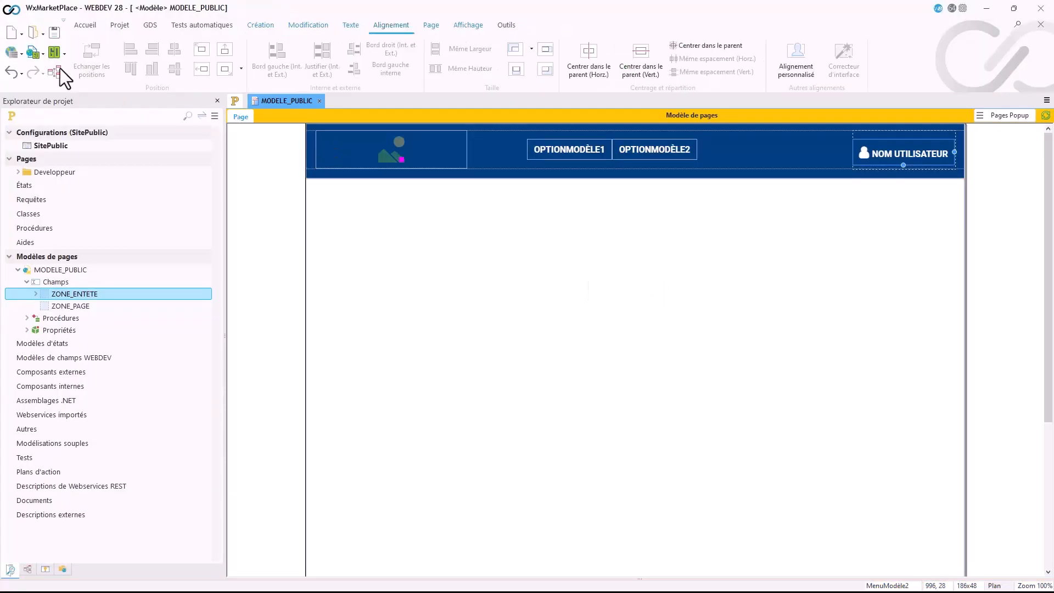
pyautogui.click(35, 54)
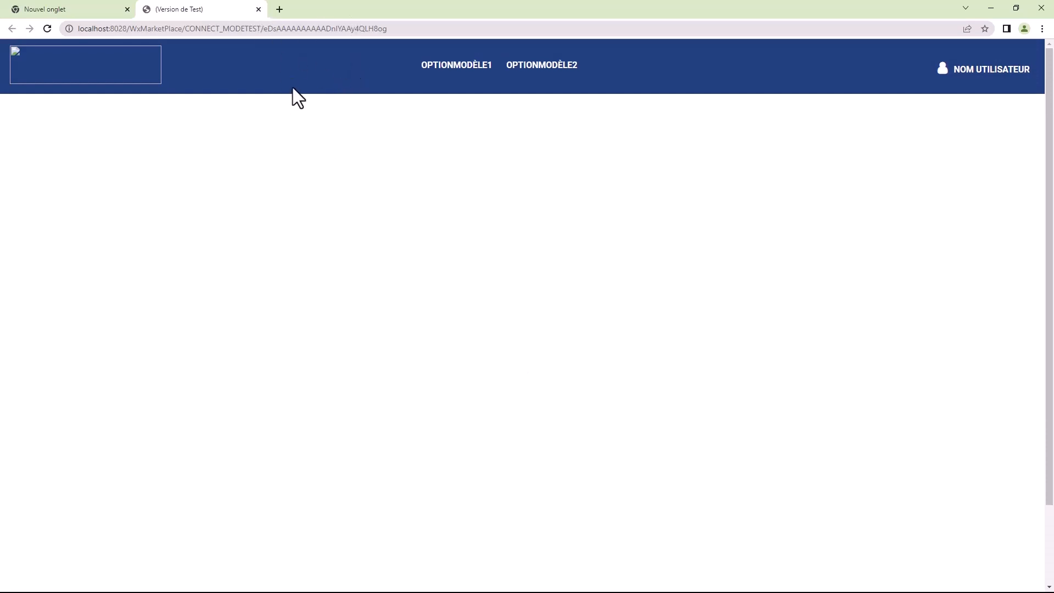
pyautogui.click(258, 10)
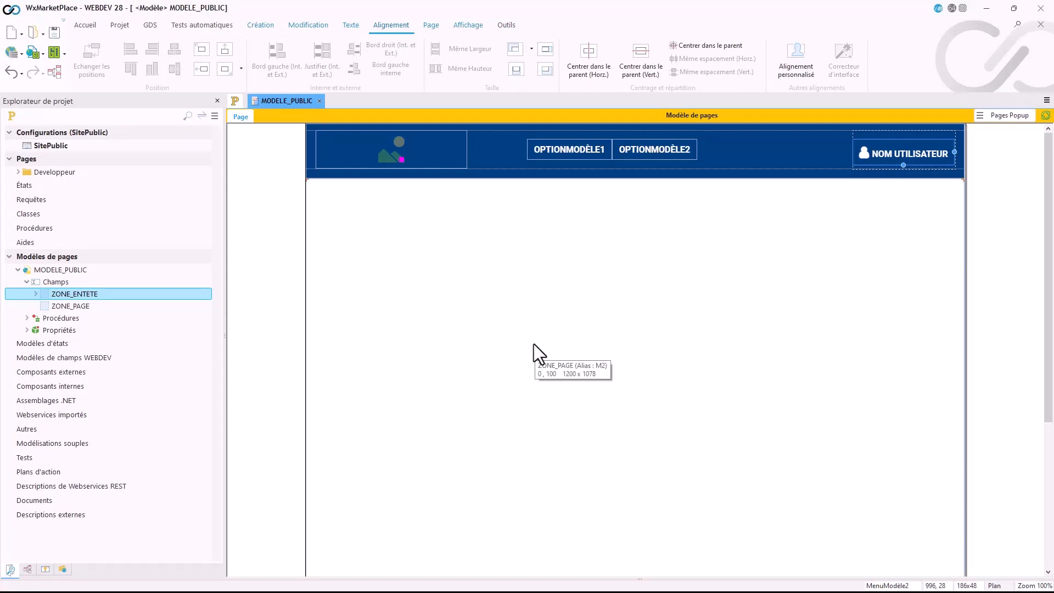
# Step: Pin ZONE_ENTETE with the Epinglé (fixed) option in toujours épinglé mode, and test the template in the browser
pyautogui.click(524, 291)
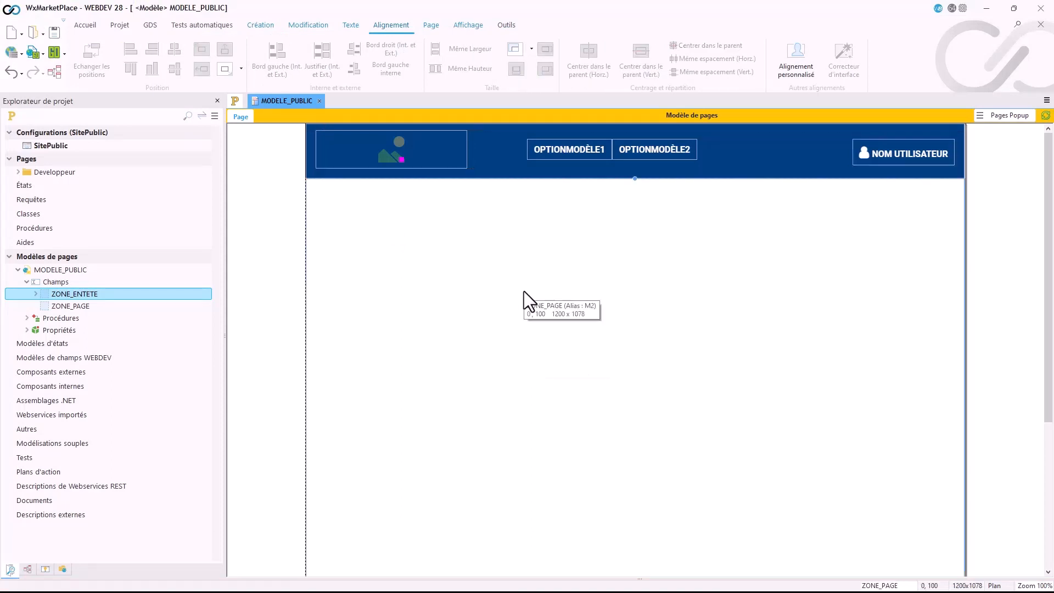
pyautogui.click(725, 172)
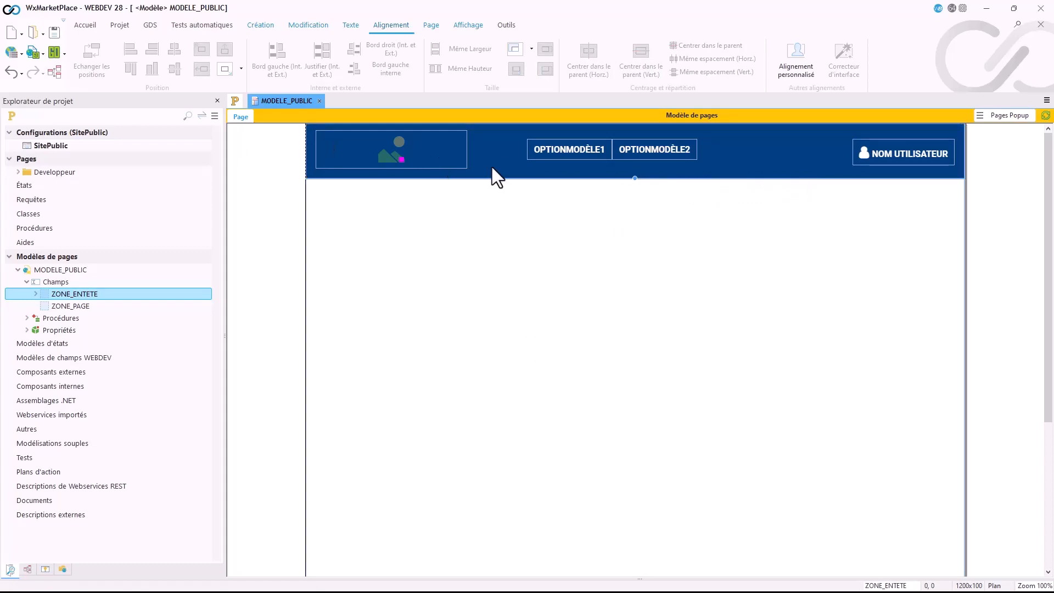
pyautogui.doubleClick(492, 167)
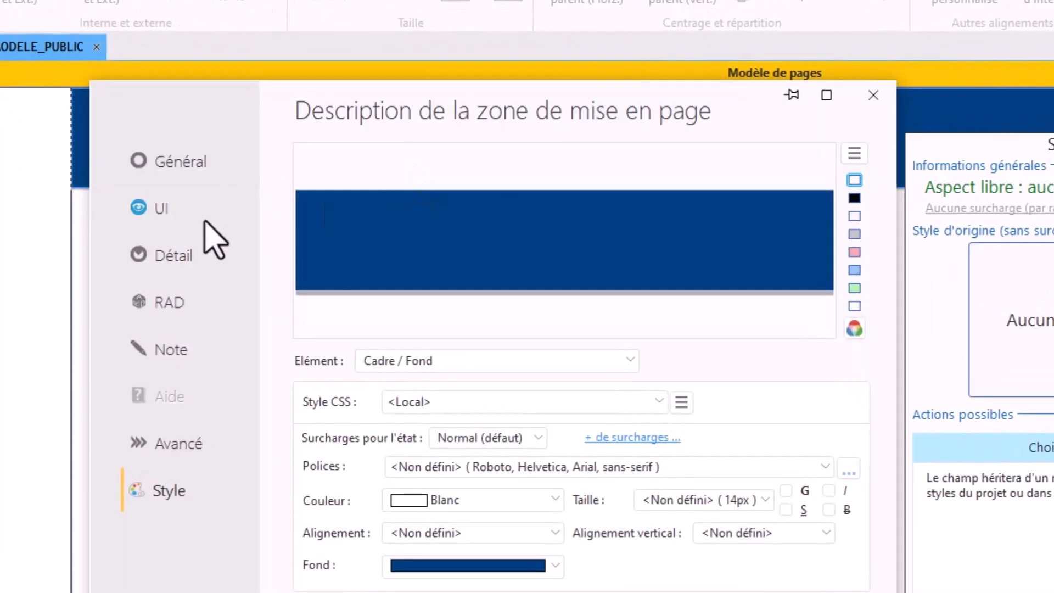
pyautogui.click(176, 208)
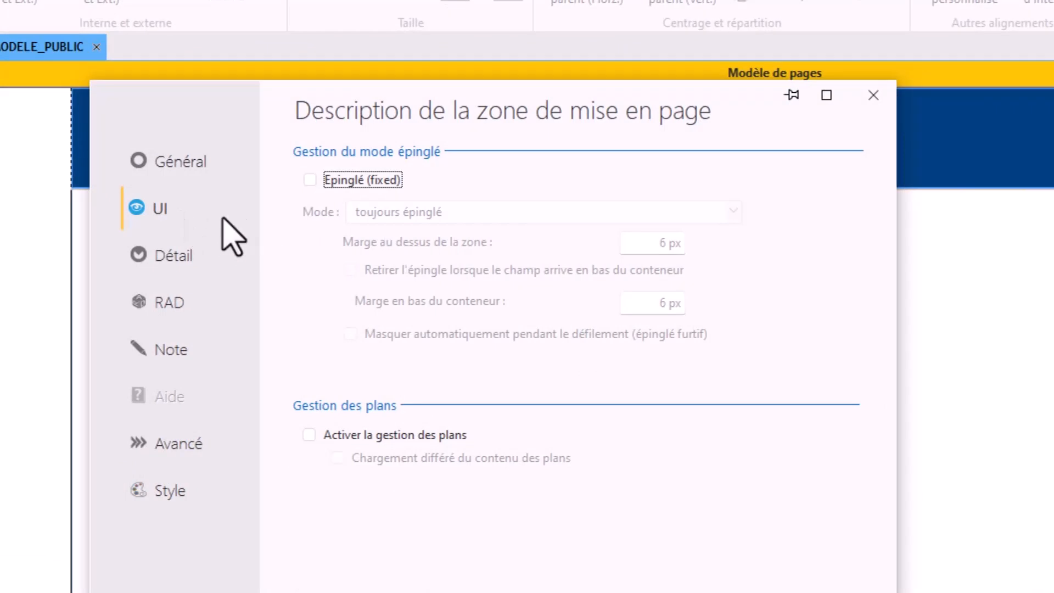
pyautogui.click(354, 181)
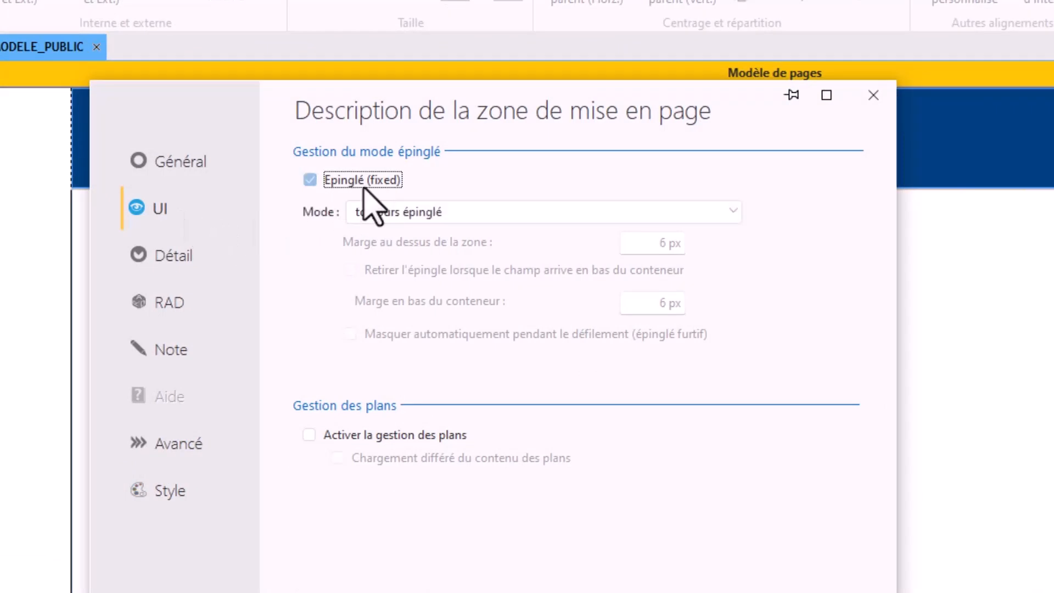
pyautogui.click(374, 218)
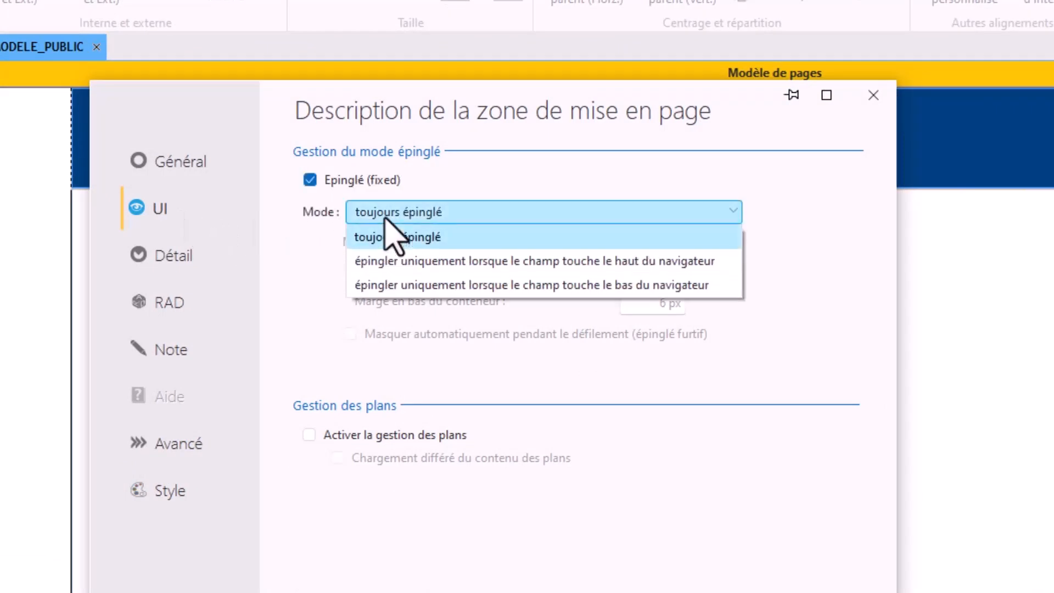
pyautogui.click(395, 222)
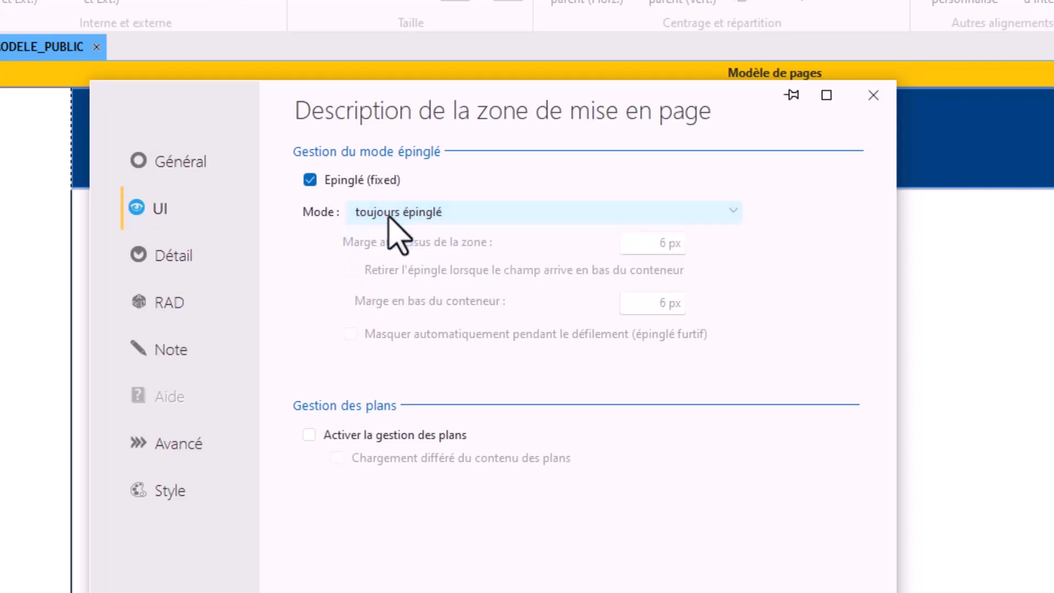
pyautogui.click(389, 217)
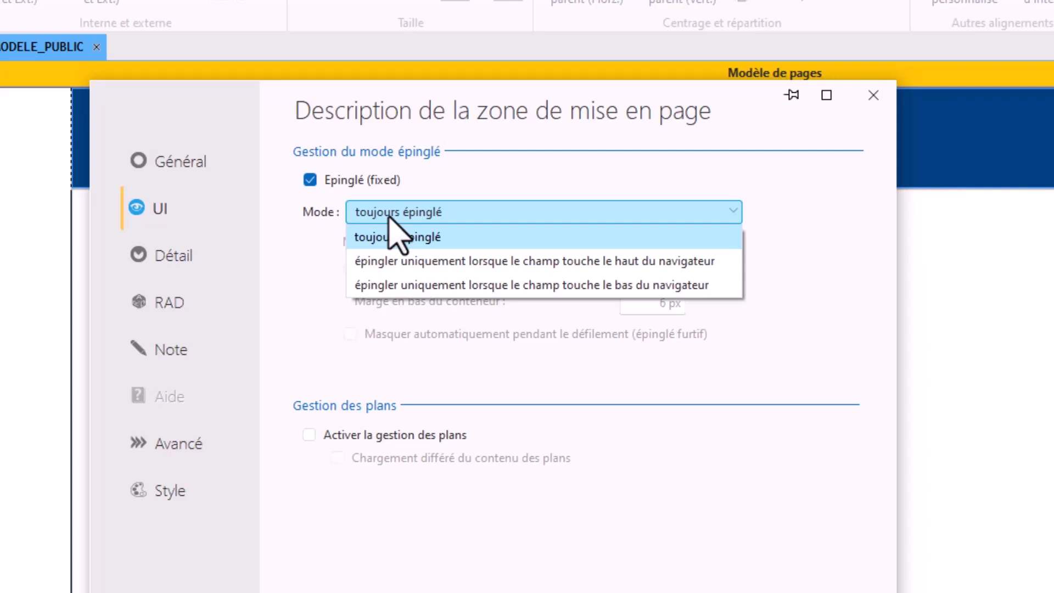
pyautogui.click(389, 217)
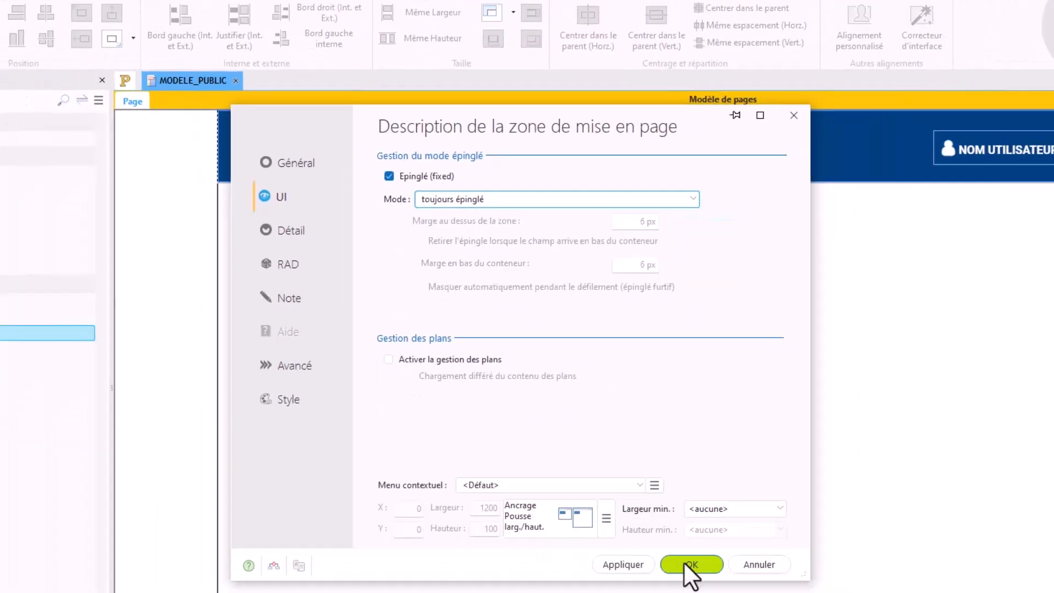
pyautogui.click(684, 564)
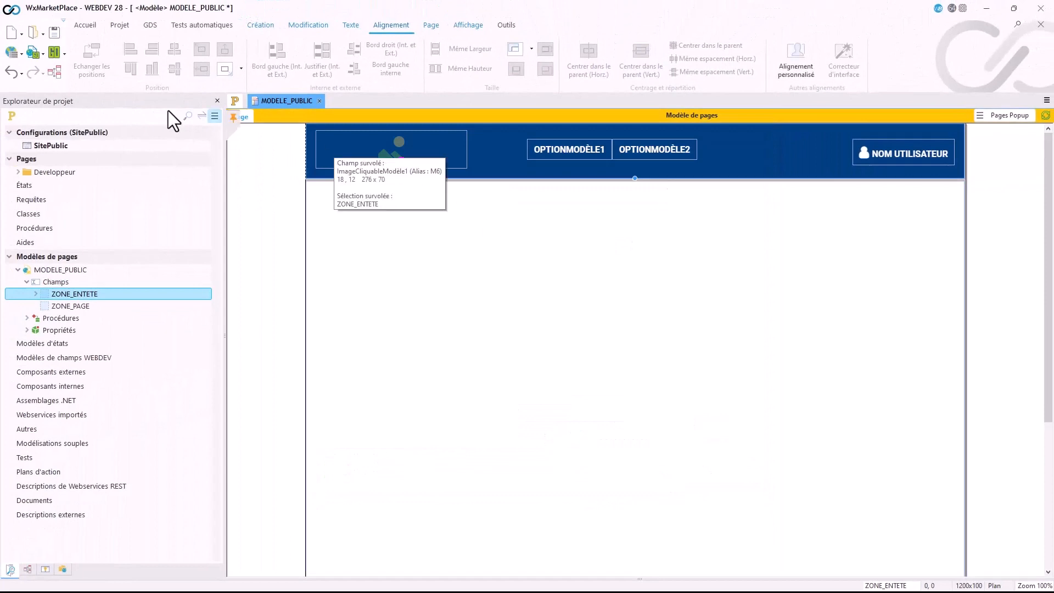
pyautogui.click(31, 54)
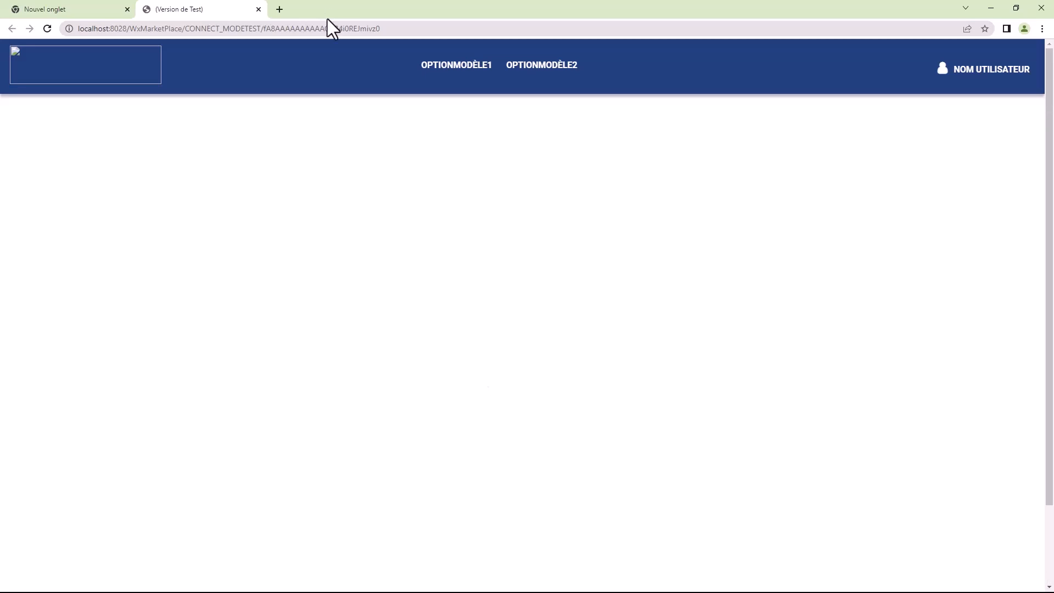
# Step: Rerun the MODELE_PUBLIC browser test and check the header in the developer tools' device emulation, widening the responsive viewport to 844 px
pyautogui.click(259, 10)
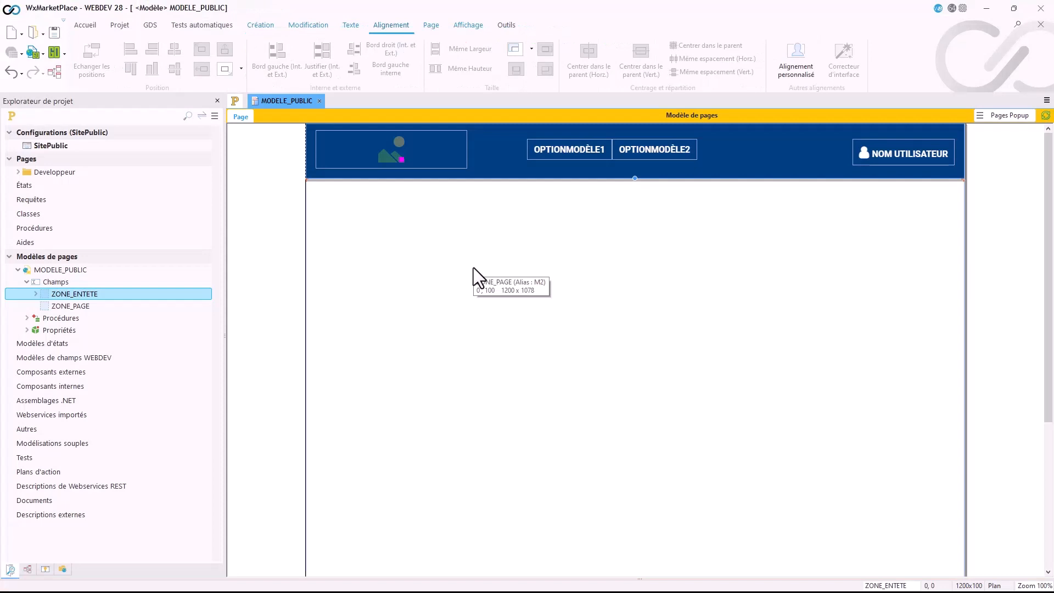
pyautogui.click(637, 155)
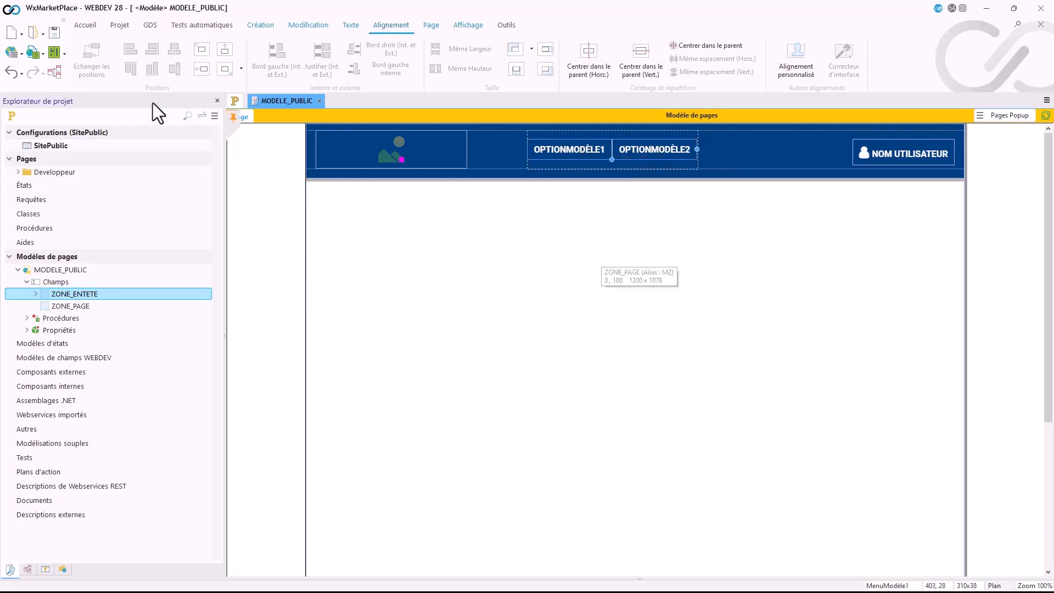
pyautogui.click(33, 53)
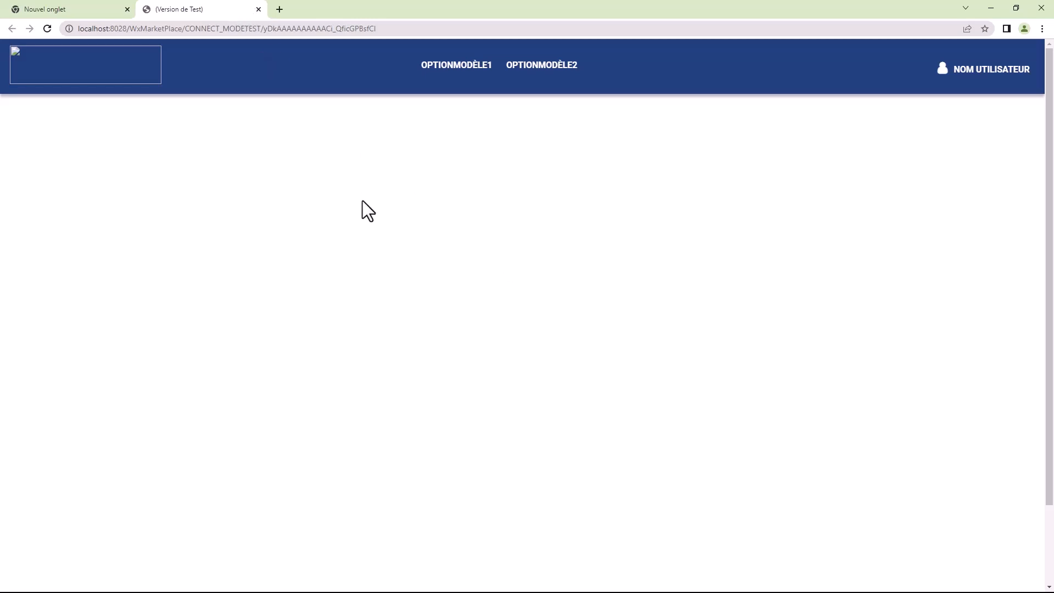
pyautogui.press('F12')
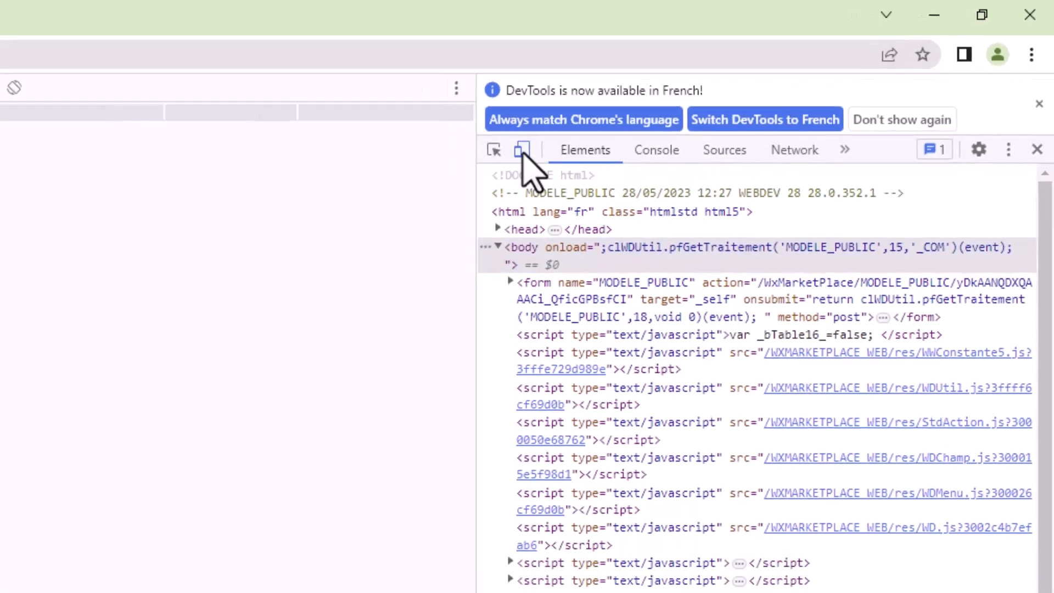
pyautogui.click(422, 179)
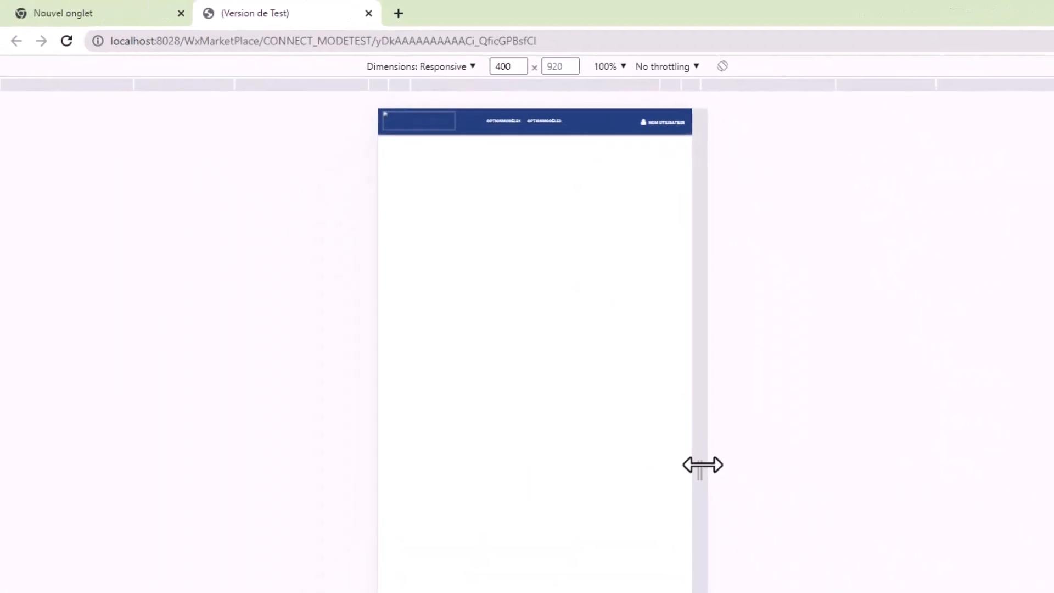
pyautogui.moveTo(714, 472); pyautogui.dragTo(914, 482)
# Step: Preview the header at iPhone SE, iPhone 12 Pro, Samsung Galaxy S20 Ultra and iPad Mini dimensions, and return to the editor
pyautogui.click(431, 67)
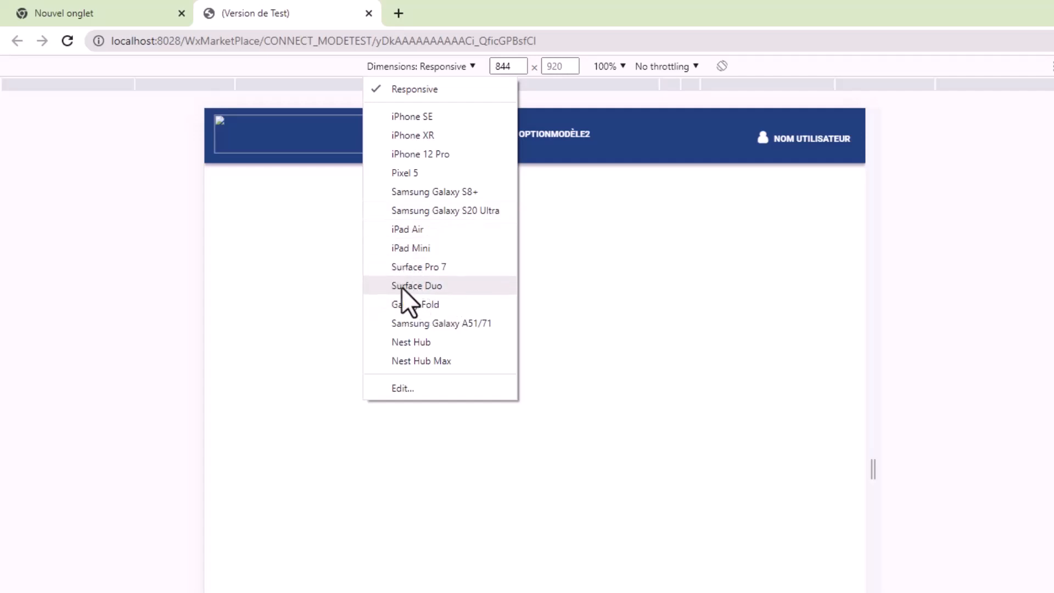
pyautogui.click(425, 119)
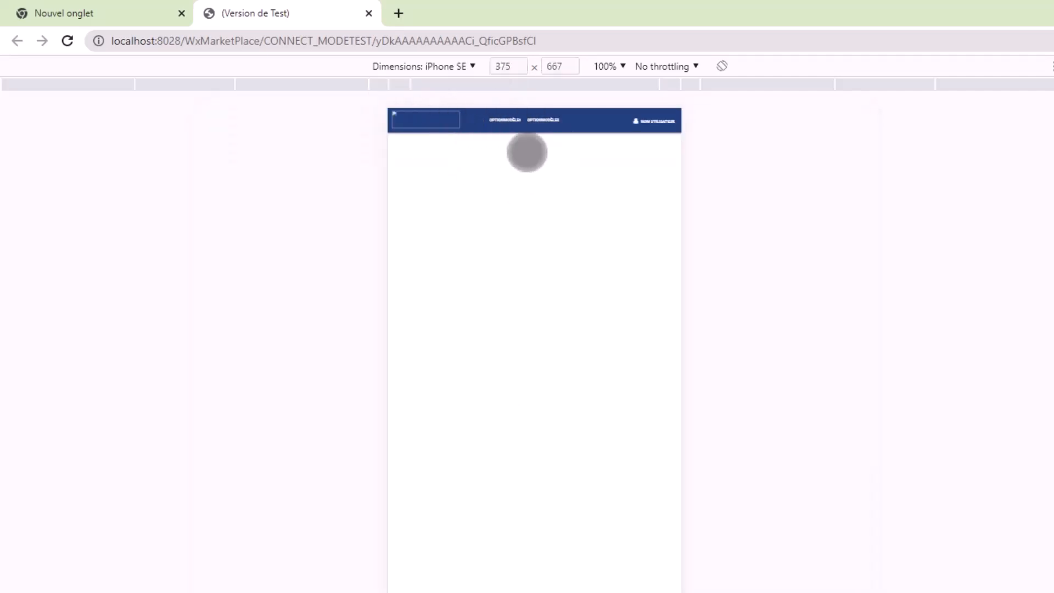
pyautogui.click(449, 68)
pyautogui.click(439, 154)
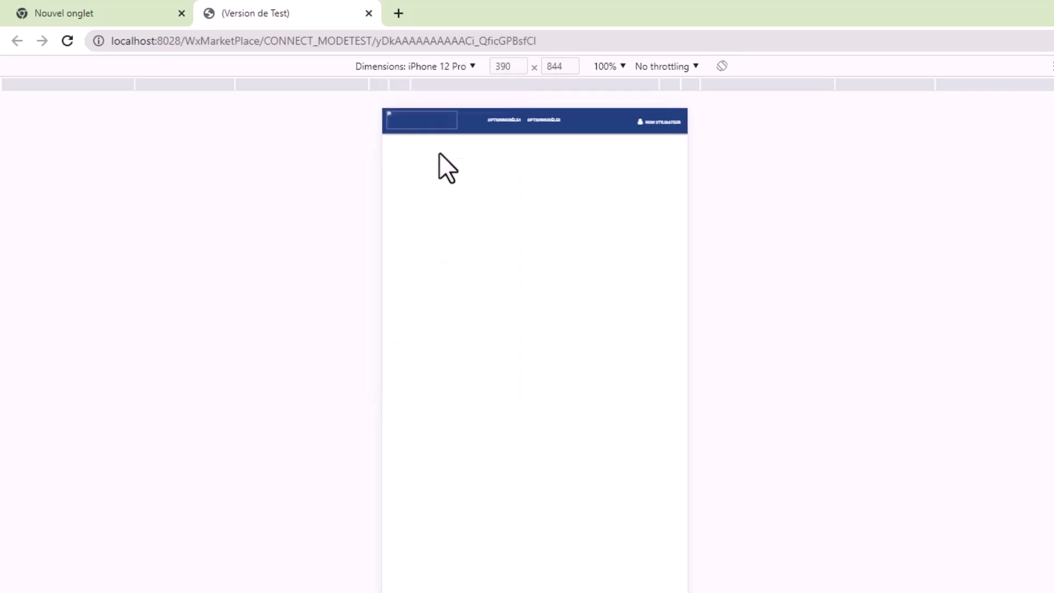
pyautogui.click(450, 67)
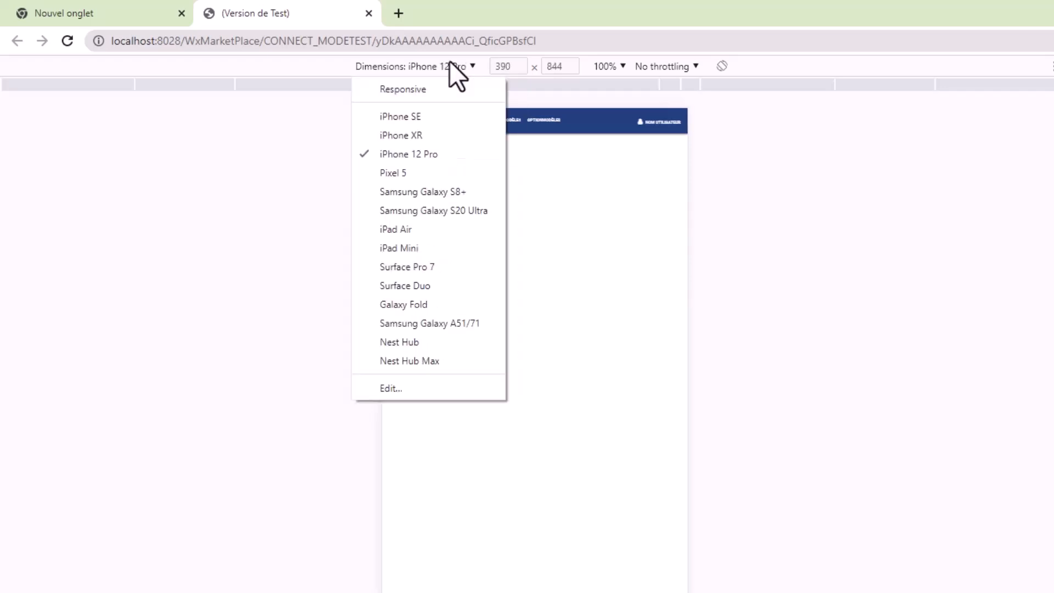
pyautogui.click(438, 213)
pyautogui.click(451, 67)
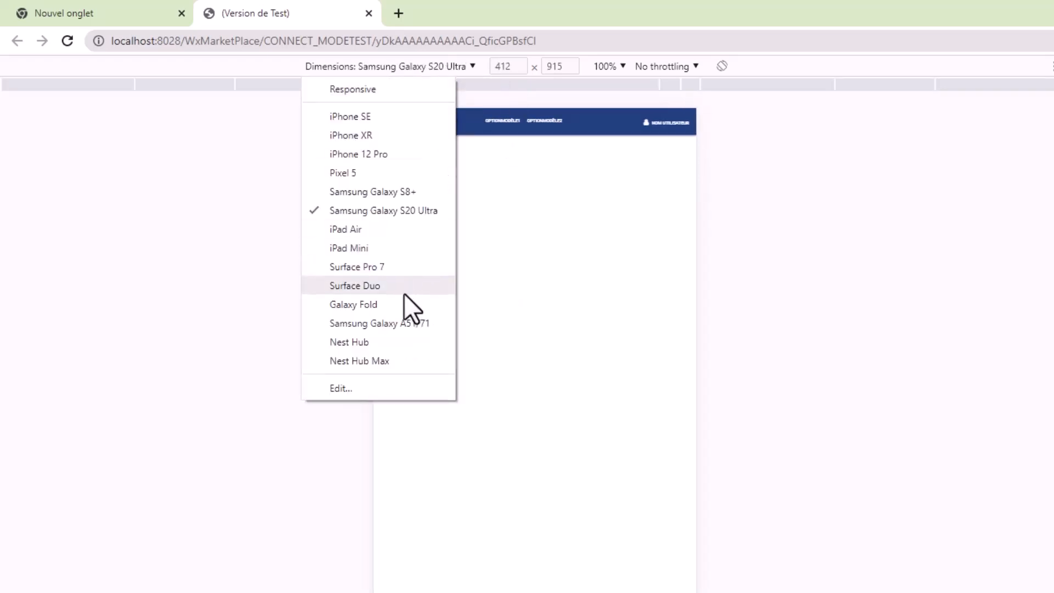
pyautogui.click(377, 250)
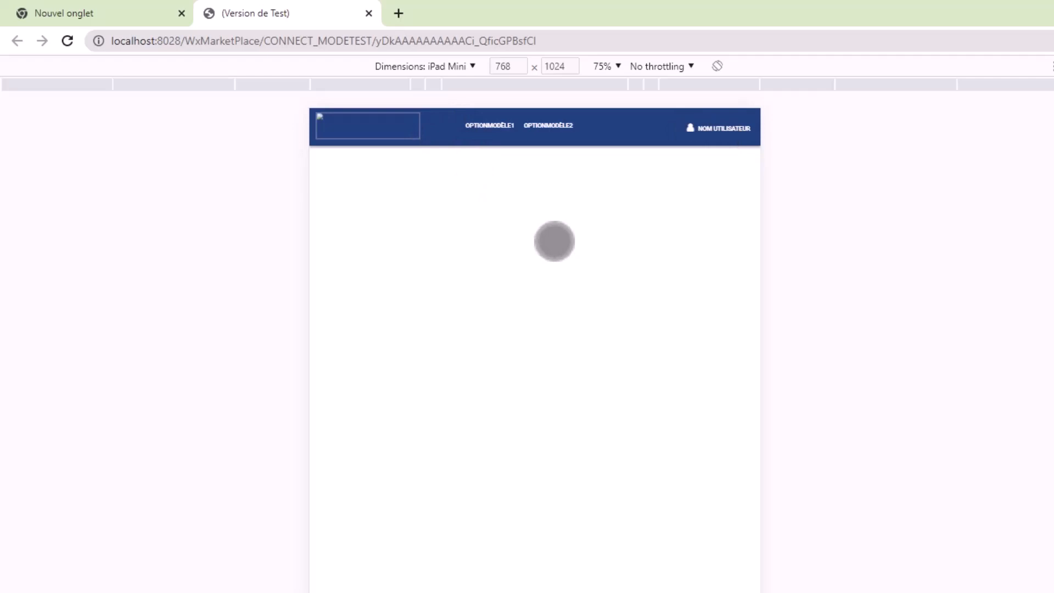
pyautogui.click(464, 67)
pyautogui.click(439, 88)
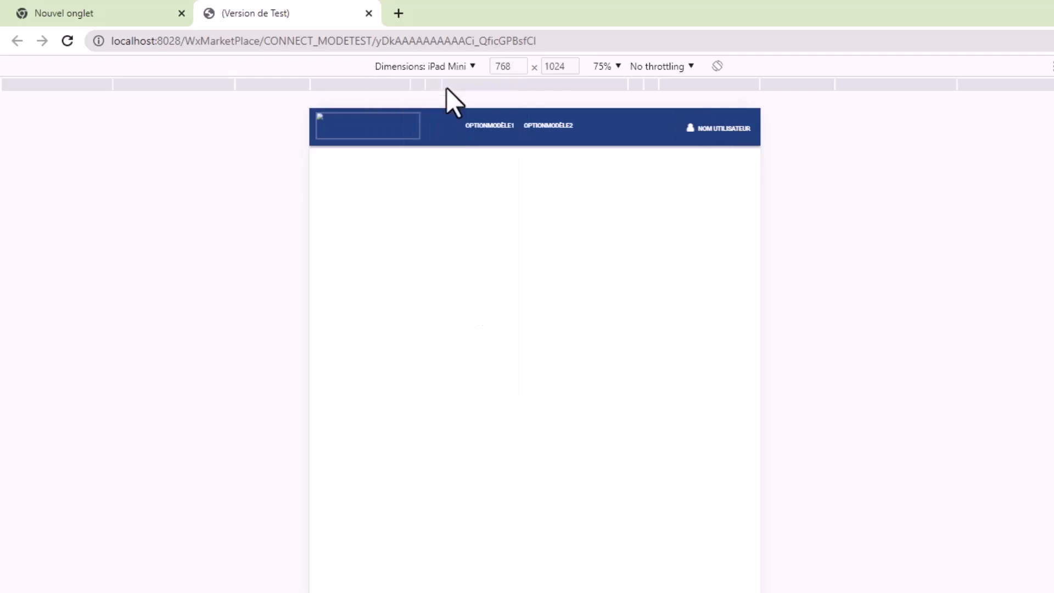
pyautogui.moveTo(786, 473)
pyautogui.mouseDown()
pyautogui.moveTo(852, 473)
pyautogui.moveTo(744, 496)
pyautogui.moveTo(1015, 545)
pyautogui.moveTo(619, 494)
pyautogui.moveTo(1036, 527)
pyautogui.moveTo(659, 458)
pyautogui.moveTo(858, 473)
pyautogui.moveTo(974, 466)
pyautogui.moveTo(793, 469)
pyautogui.mouseUp()
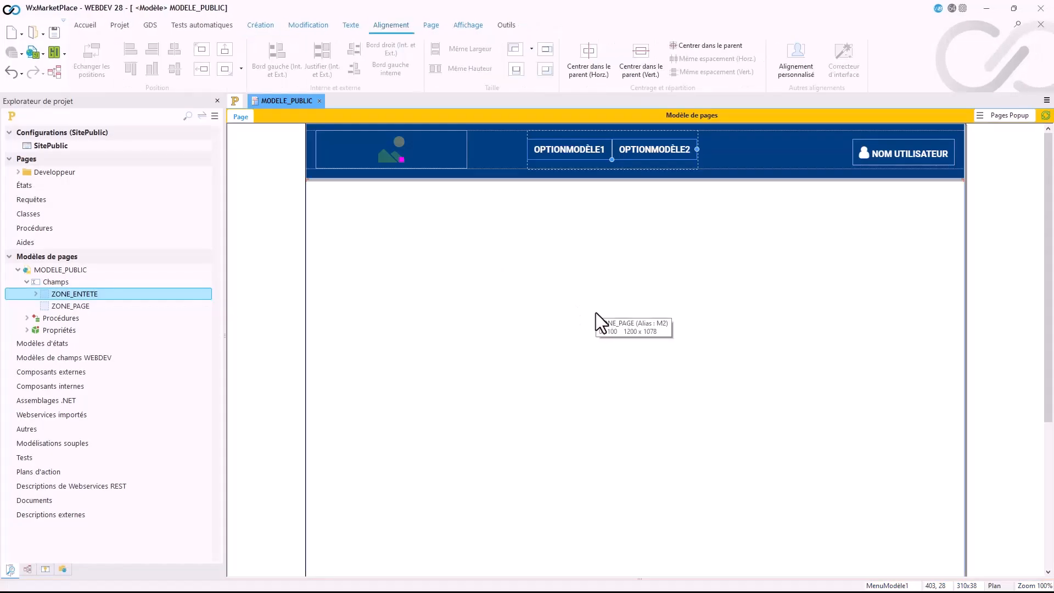
# Step: Collapse the MODELE_PUBLIC node in the project explorer and create a perso-dossier named Public under Pages
pyautogui.click(551, 278)
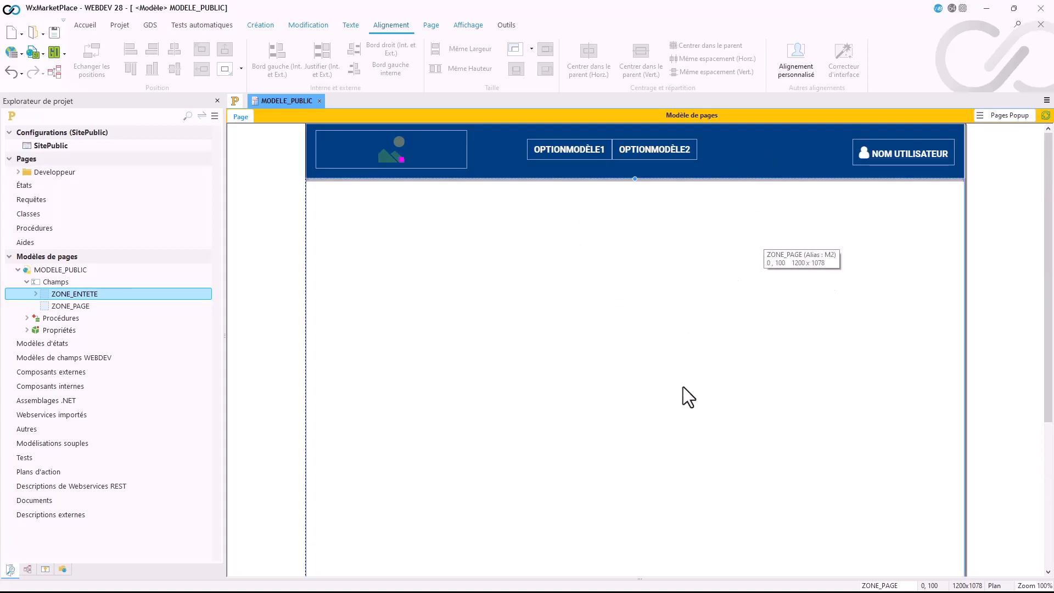
pyautogui.click(18, 270)
pyautogui.click(35, 256)
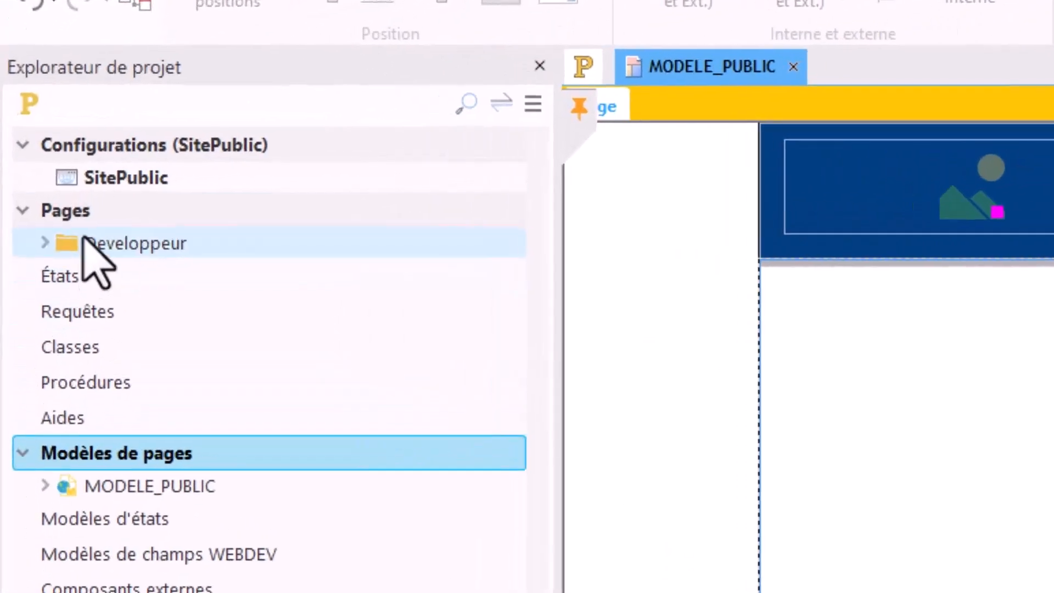
pyautogui.click(33, 162)
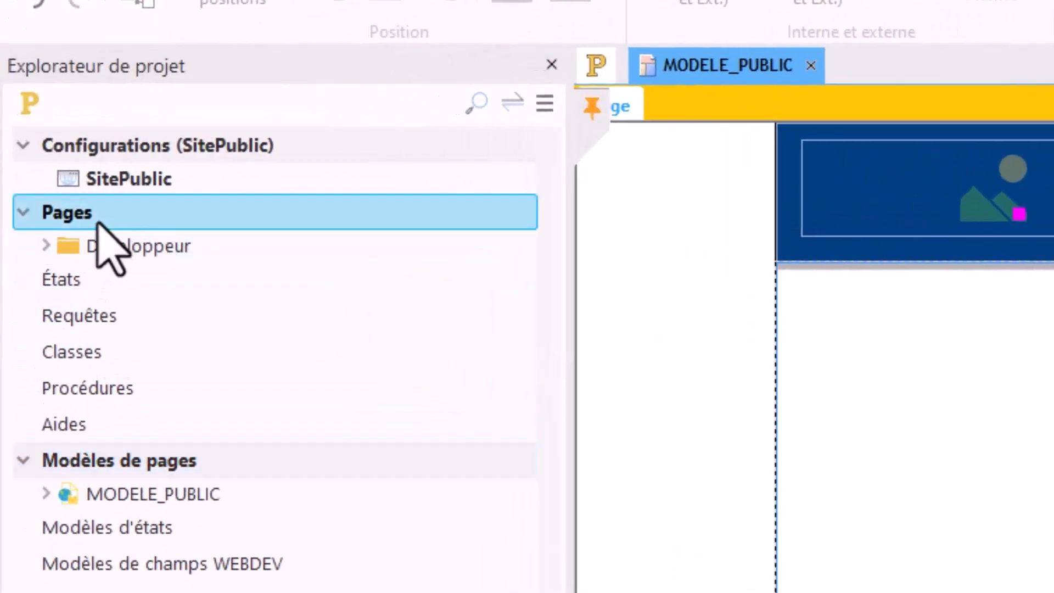
pyautogui.rightClick(94, 223)
pyautogui.click(200, 301)
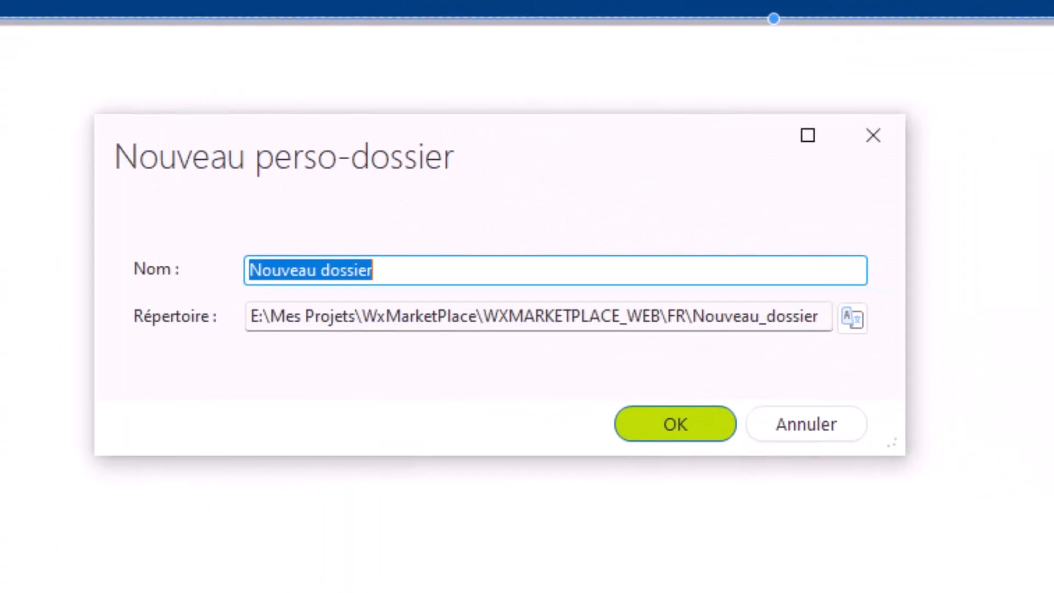
pyautogui.write('Pub')
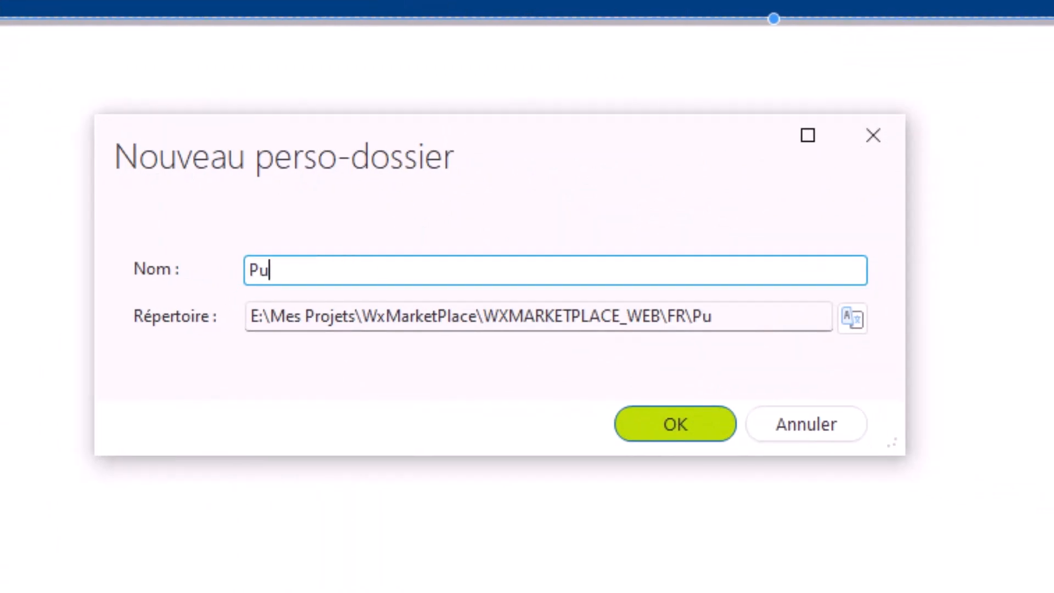
pyautogui.write('lic')
pyautogui.press('Return')
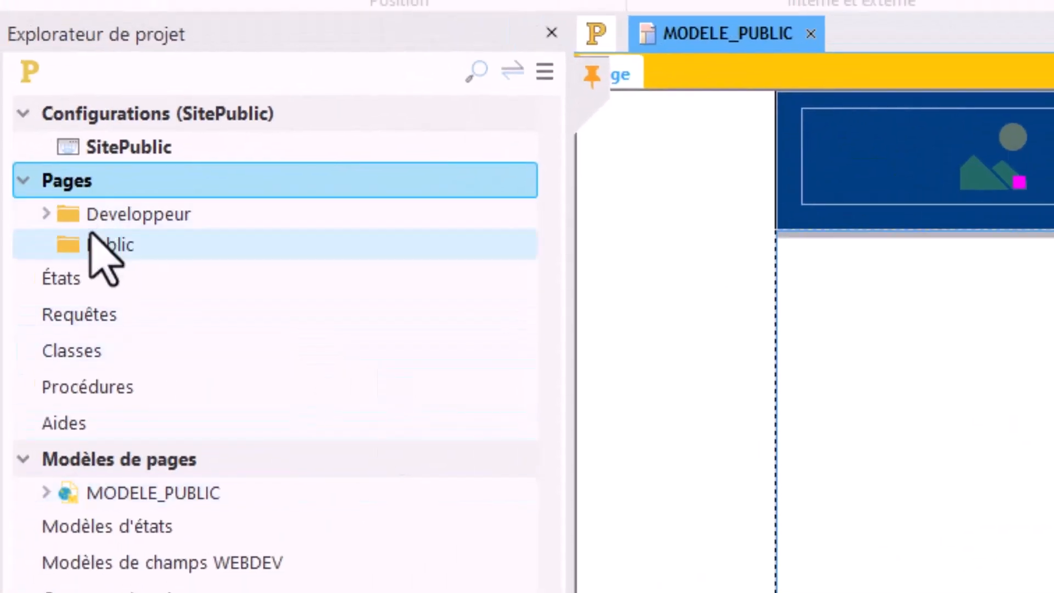
# Step: Create a page in the Public folder based on the MODELE_PUBLIC template and save it with the title and name Accueil
pyautogui.click(106, 252)
pyautogui.rightClick(107, 257)
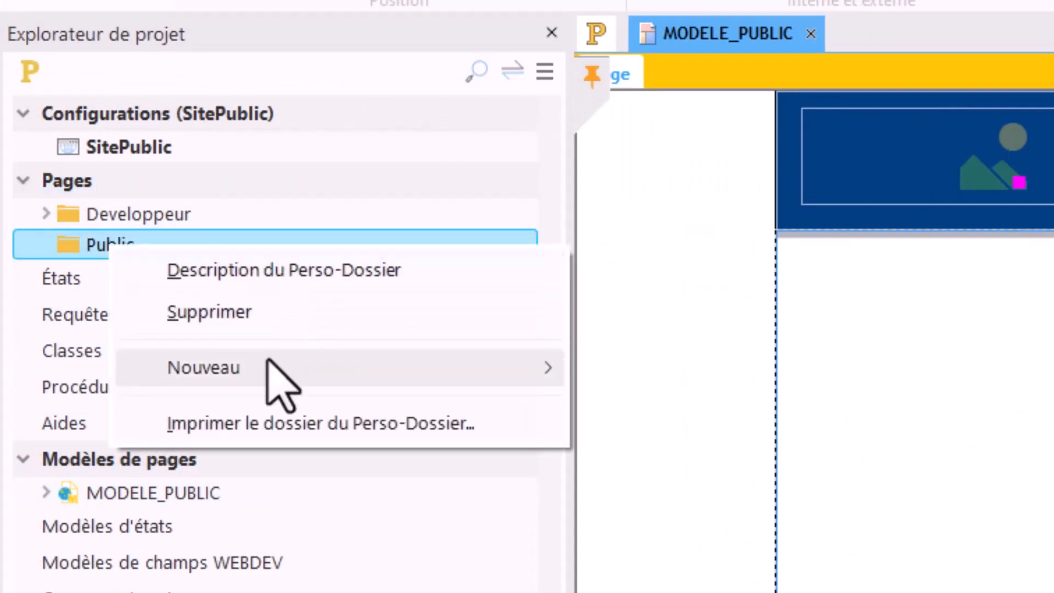
pyautogui.moveTo(269, 367)
pyautogui.click(571, 367)
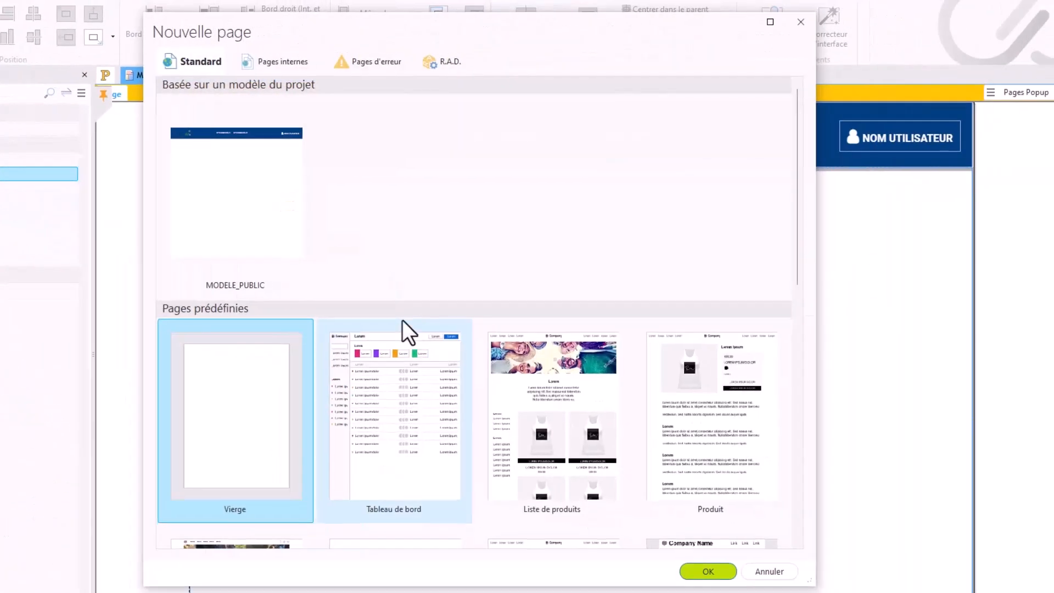
pyautogui.click(243, 192)
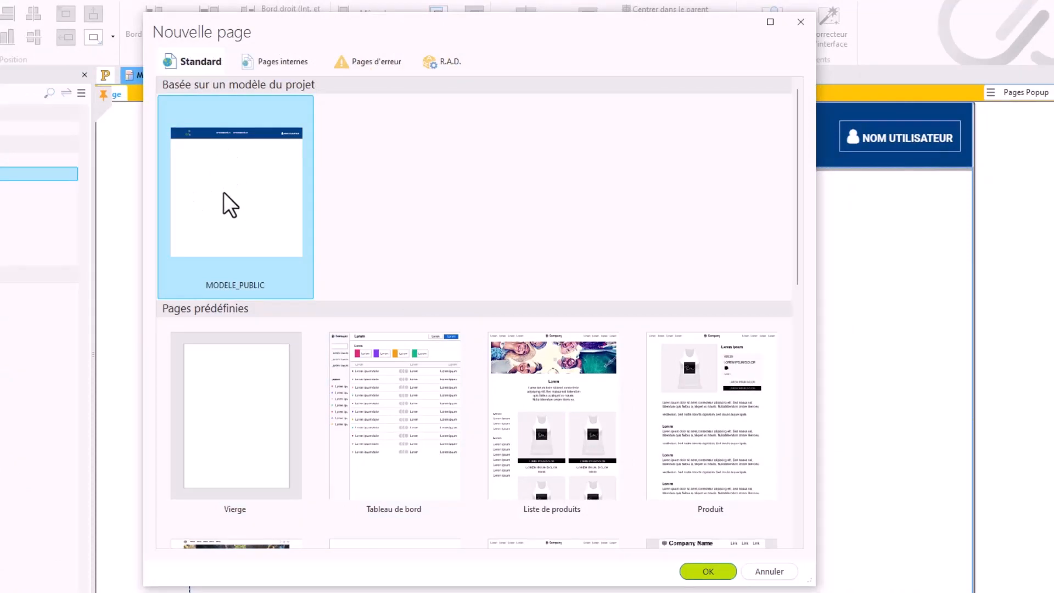
pyautogui.scroll(-3, 399, 417)
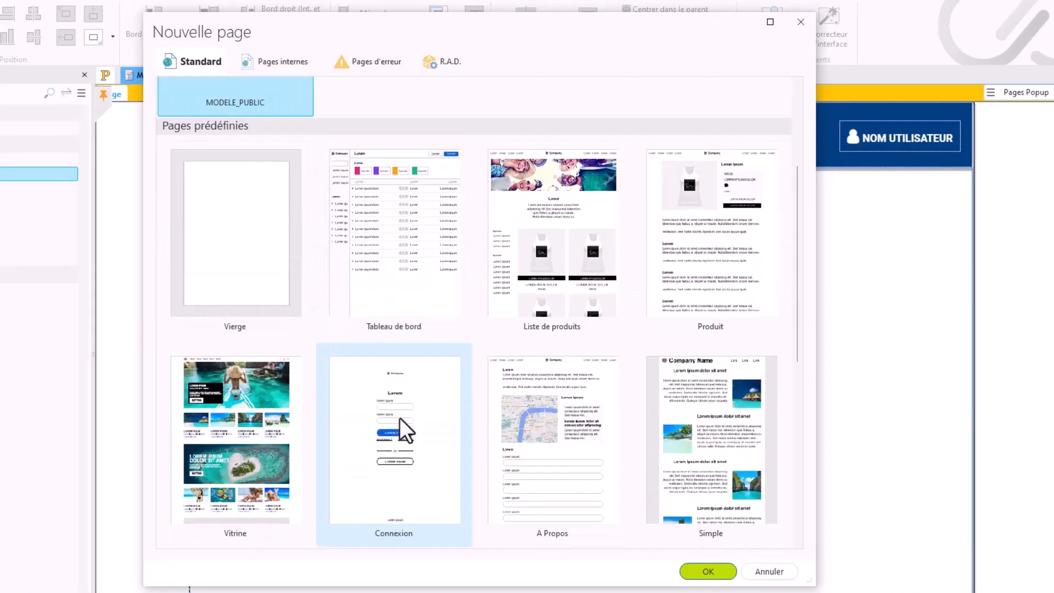
pyautogui.scroll(-7, 400, 417)
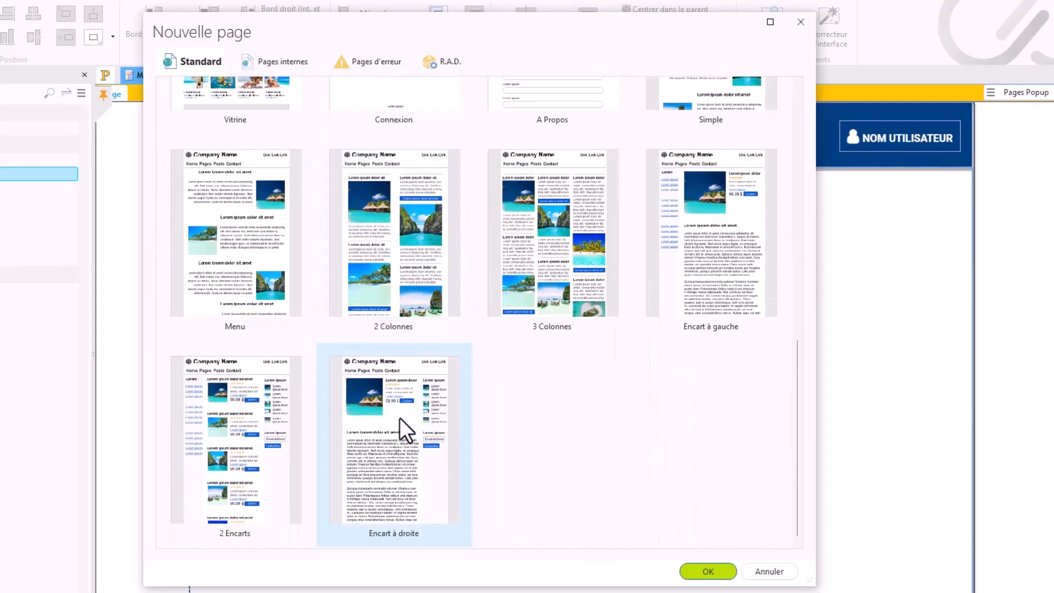
pyautogui.scroll(10, 400, 417)
pyautogui.doubleClick(262, 203)
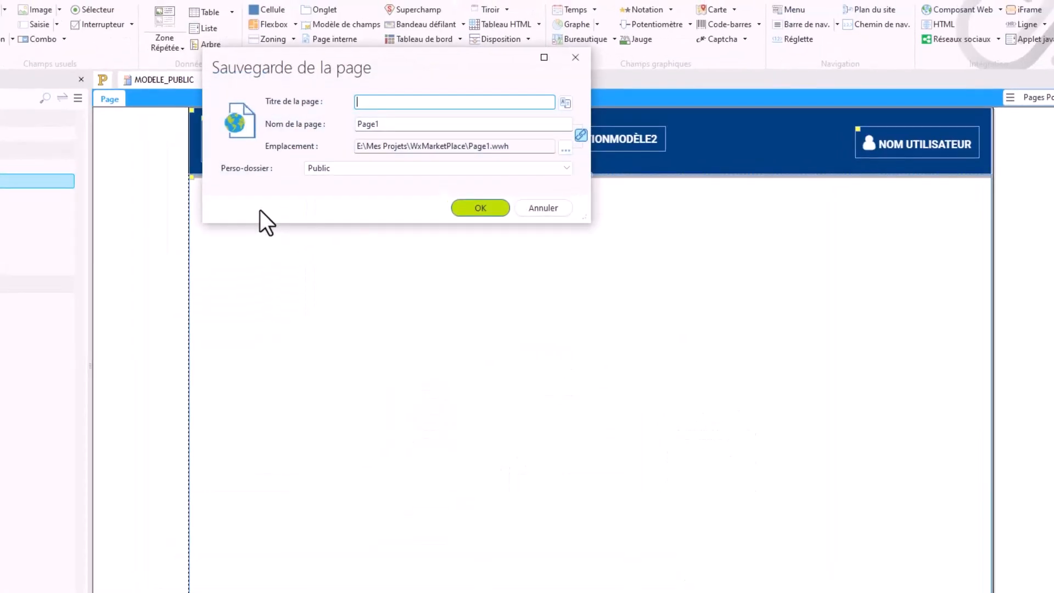
pyautogui.write('Accueil')
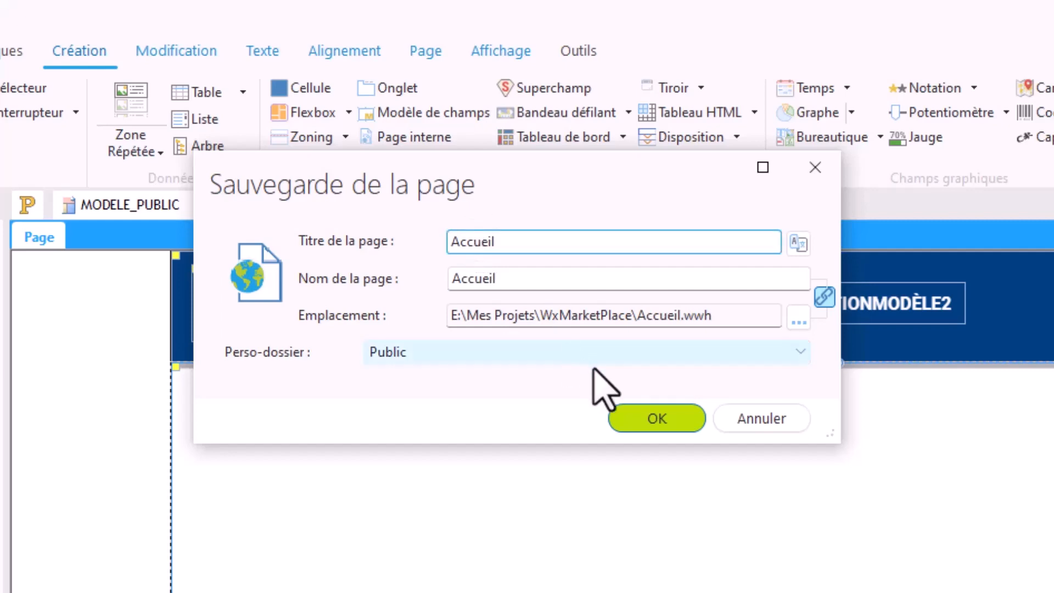
pyautogui.click(631, 418)
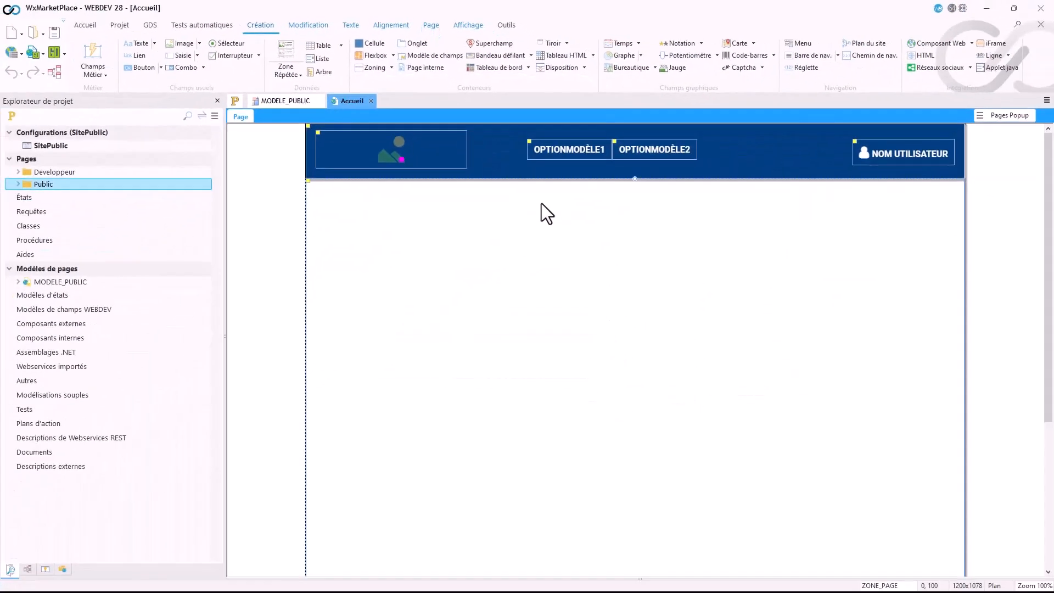
# Step: Set the Accueil page as the project's first page in session mode, and check it in a browser test
pyautogui.click(19, 184)
pyautogui.click(47, 197)
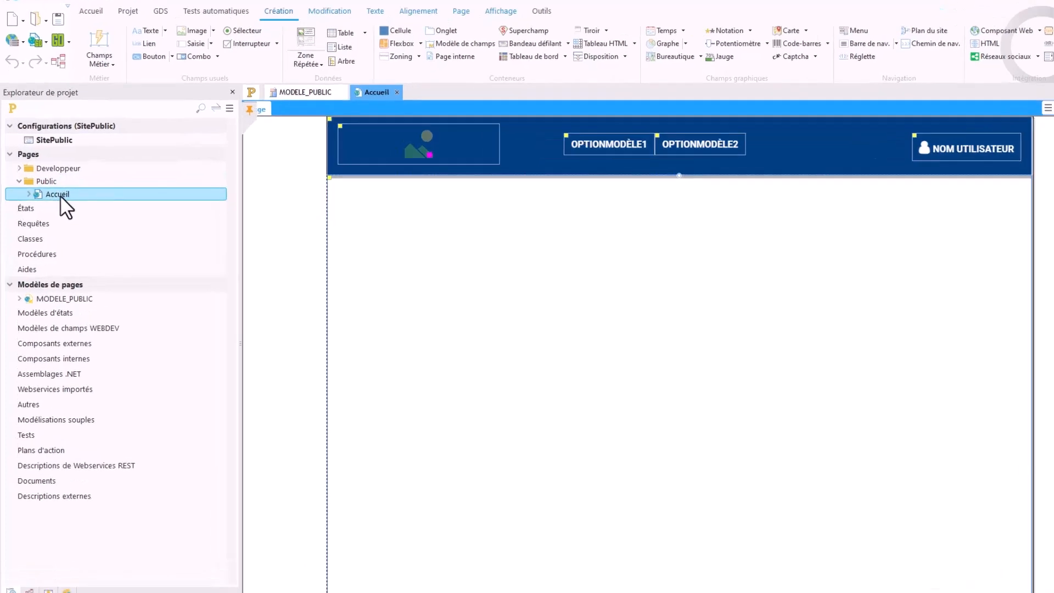
pyautogui.rightClick(60, 196)
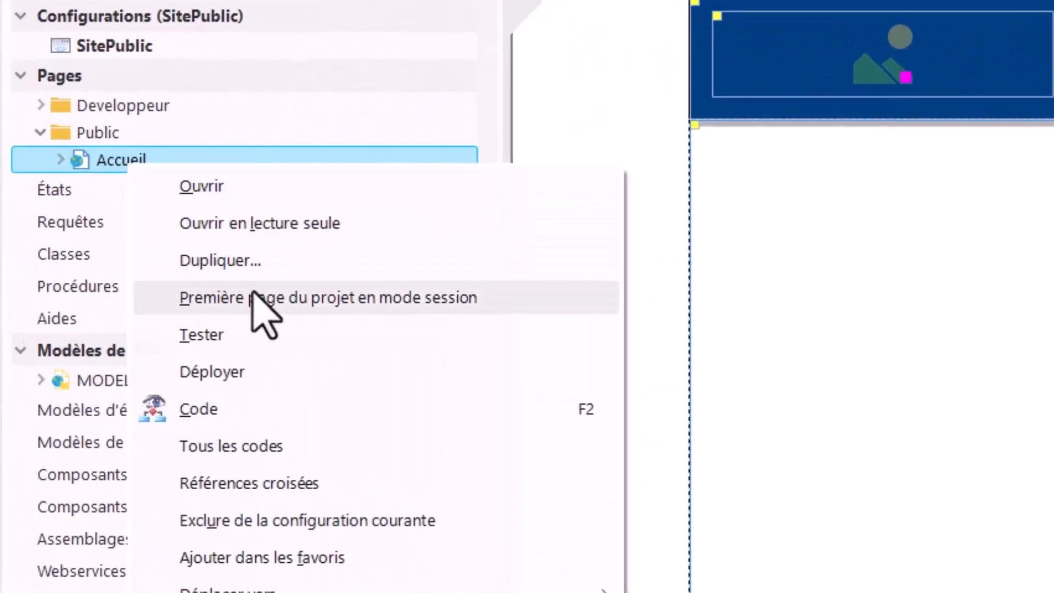
pyautogui.click(380, 299)
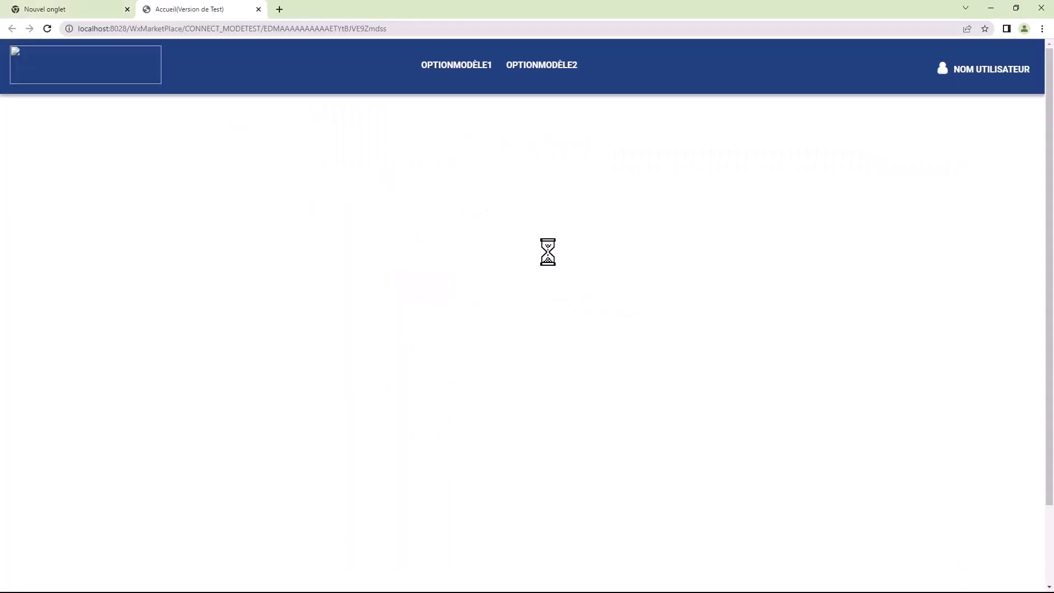
pyautogui.click(259, 9)
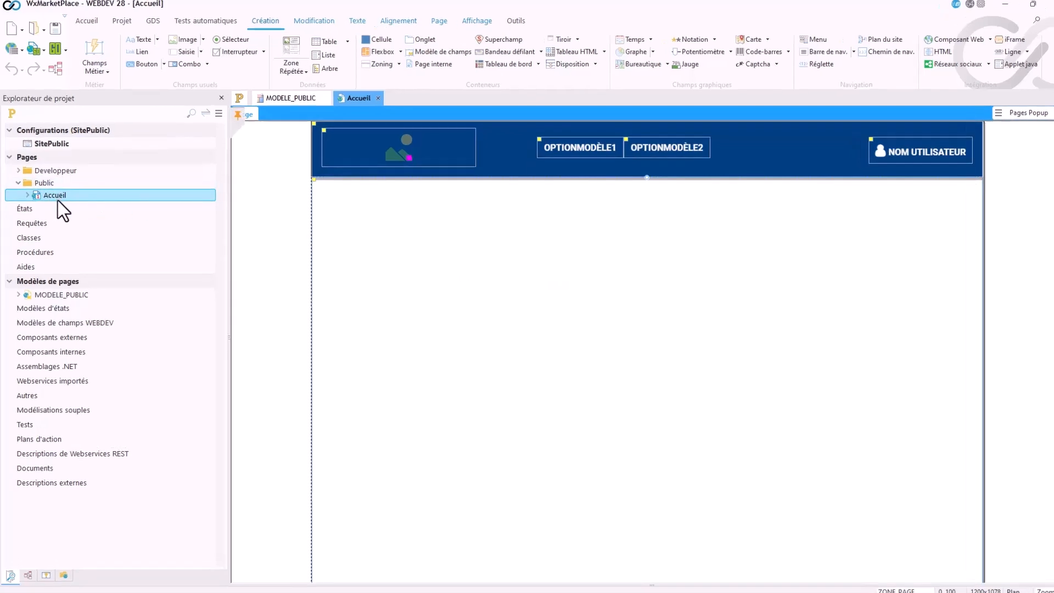
# Step: Open the MODELE_PUBLIC template and rename the first option of the central navigation menu to ACCUEIL
pyautogui.click(41, 295)
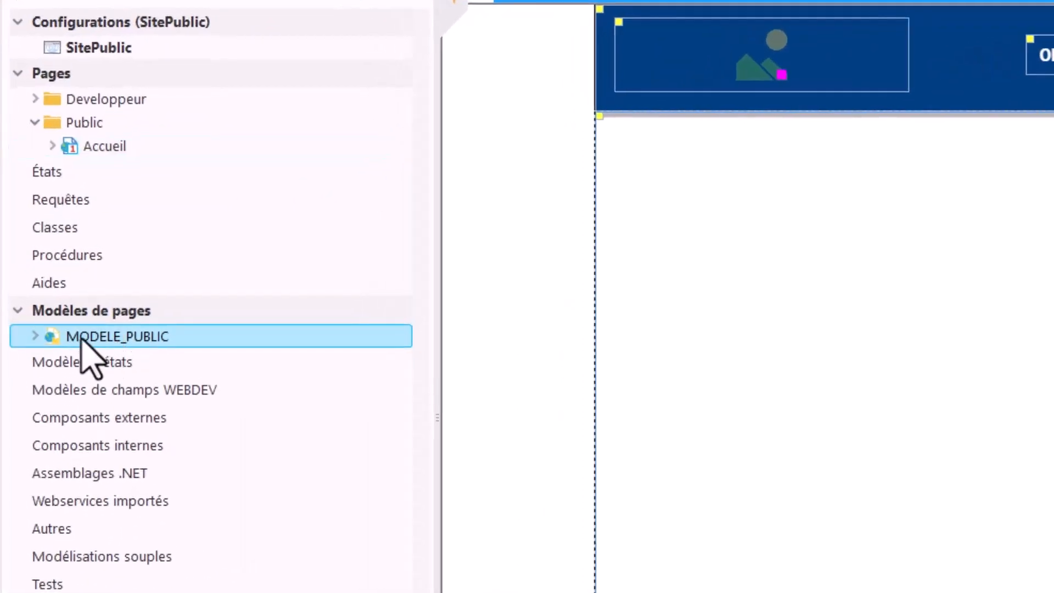
pyautogui.doubleClick(81, 339)
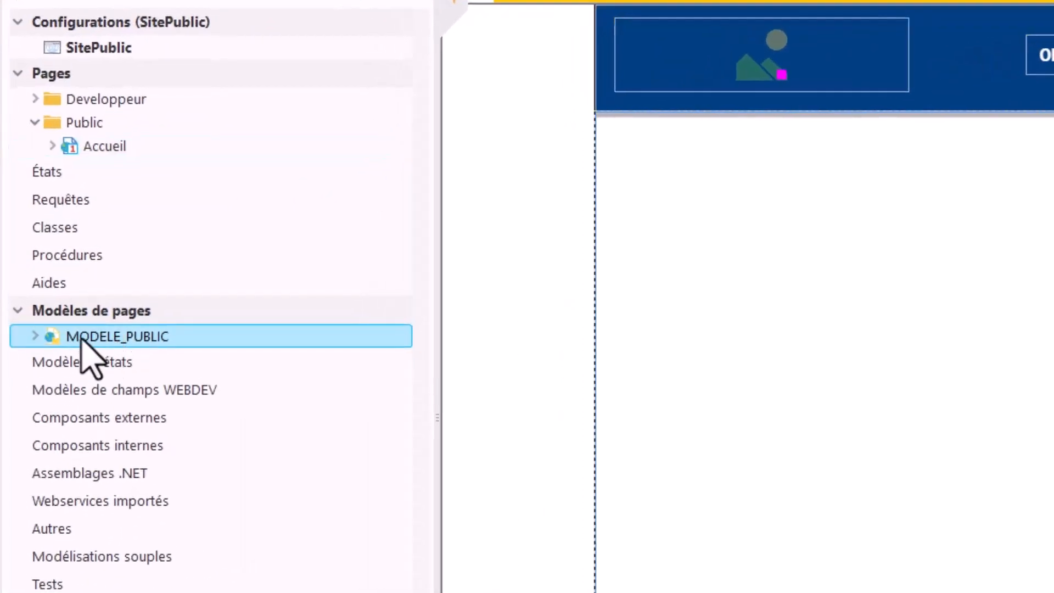
pyautogui.click(400, 67)
pyautogui.click(399, 67)
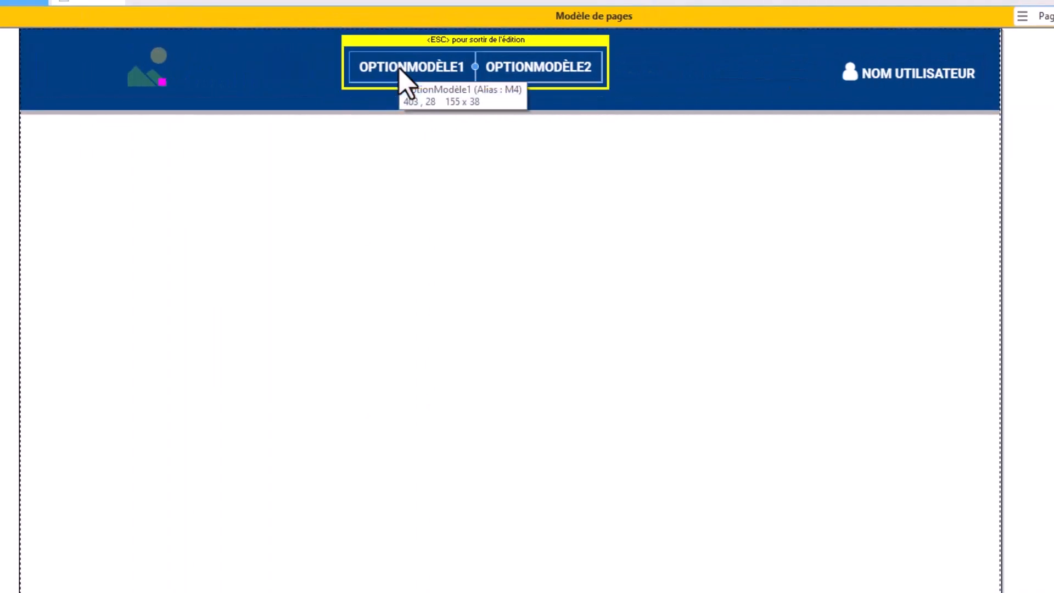
pyautogui.click(400, 68)
pyautogui.write('ACCUEIL')
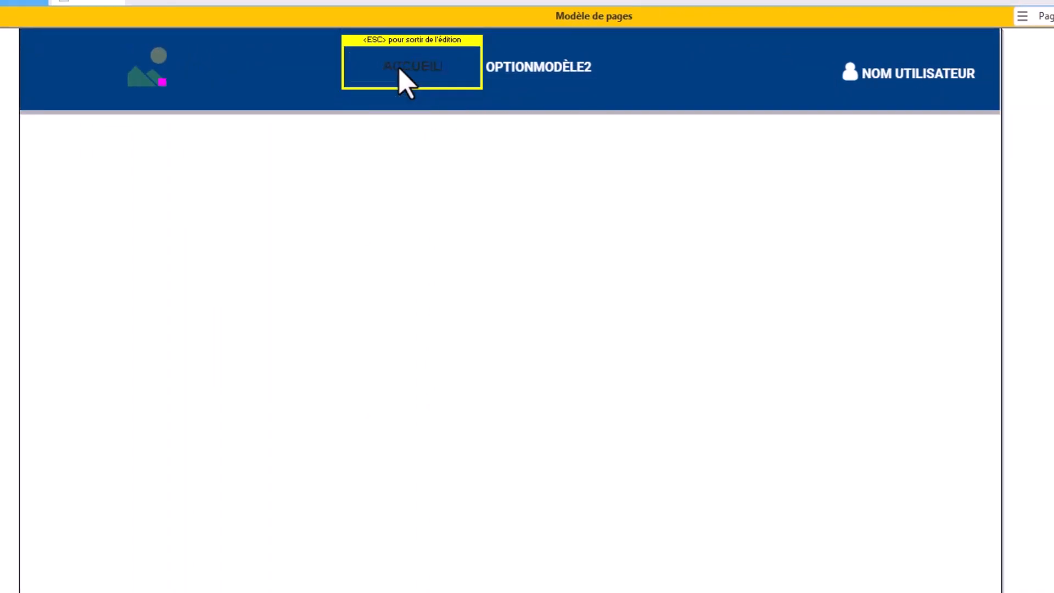
pyautogui.press('Escape')
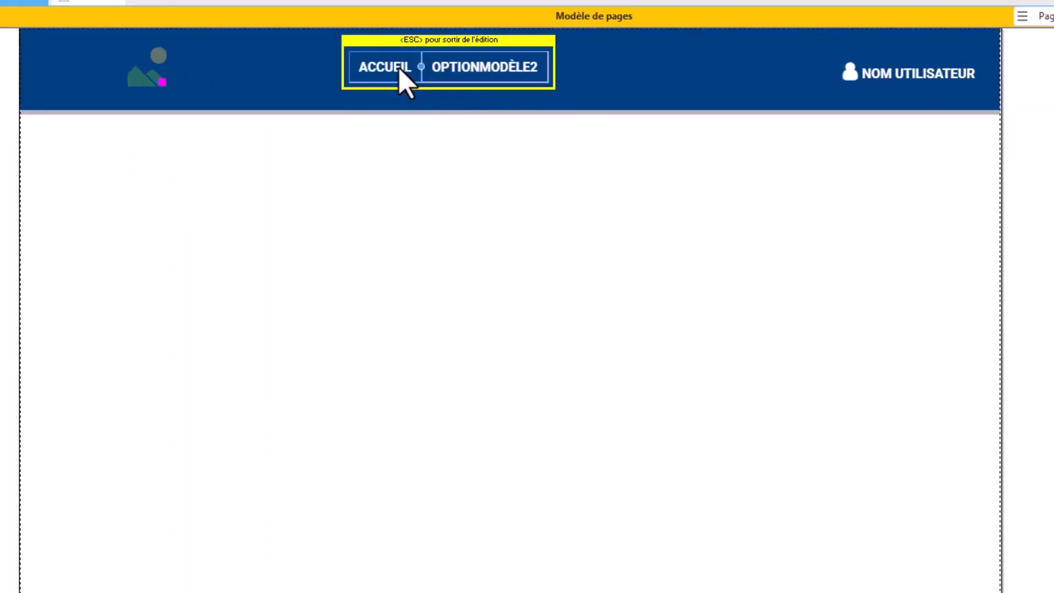
# Step: Rename the second option of the central navigation menu to VENDEURS
pyautogui.click(477, 67)
pyautogui.click(476, 67)
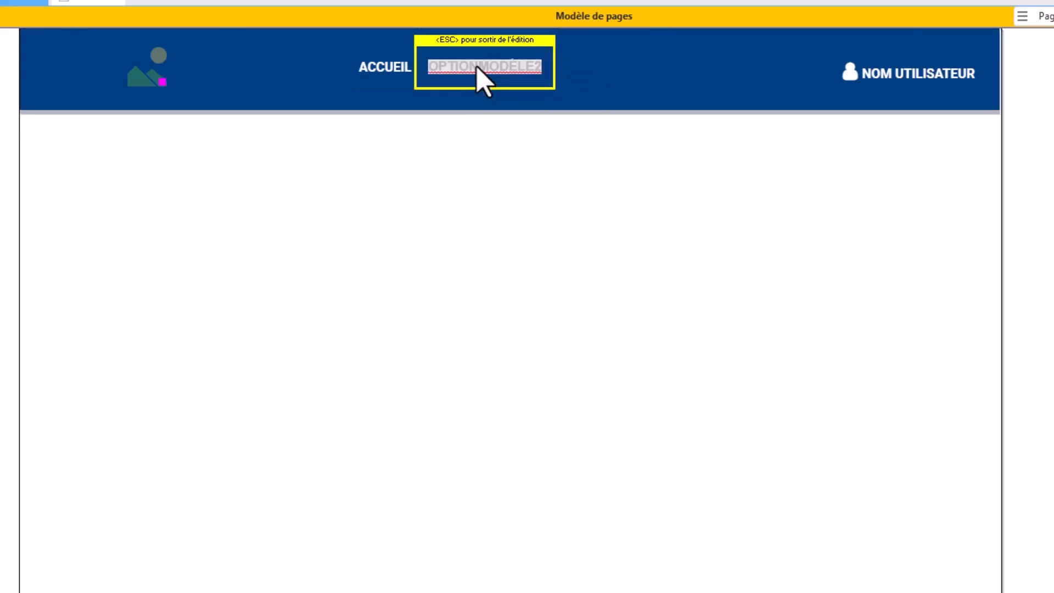
pyautogui.write('VENDEURS')
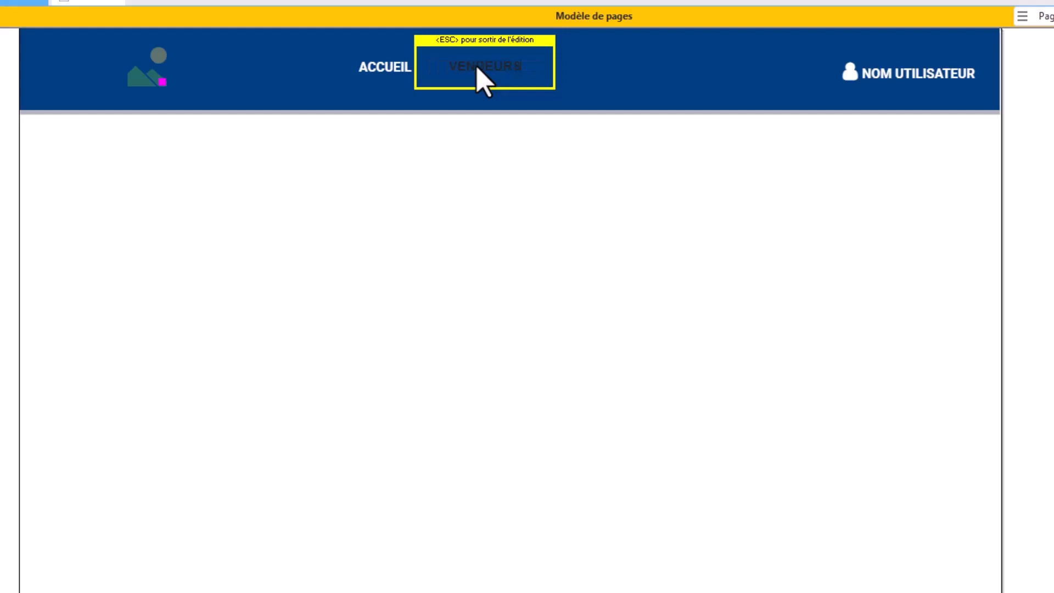
pyautogui.press('Escape')
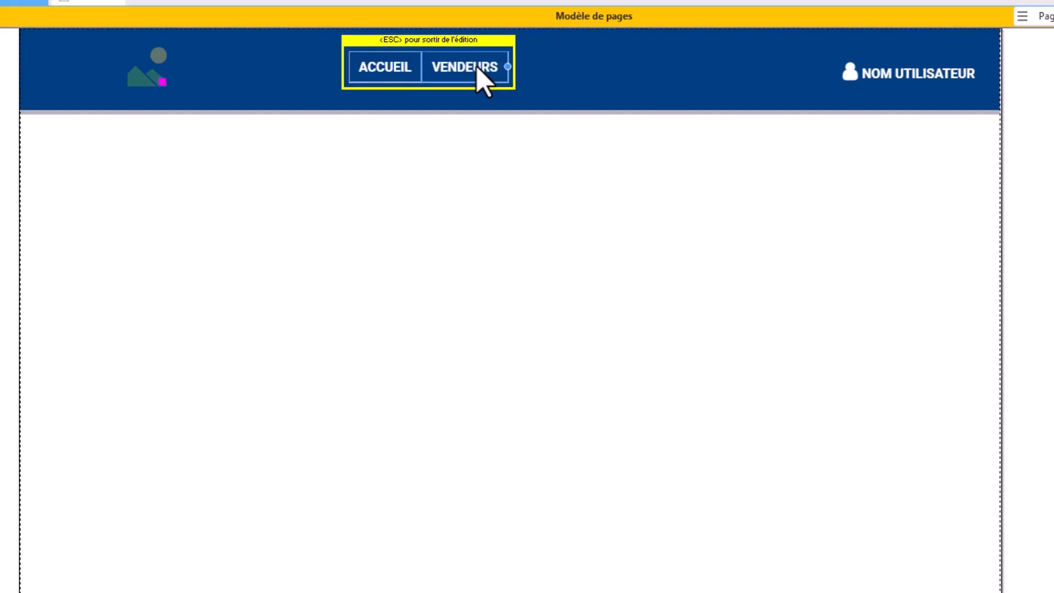
# Step: Add a menu option after VENDEURS, label it PRODUITS, and leave the menu's edit mode
pyautogui.rightClick(477, 67)
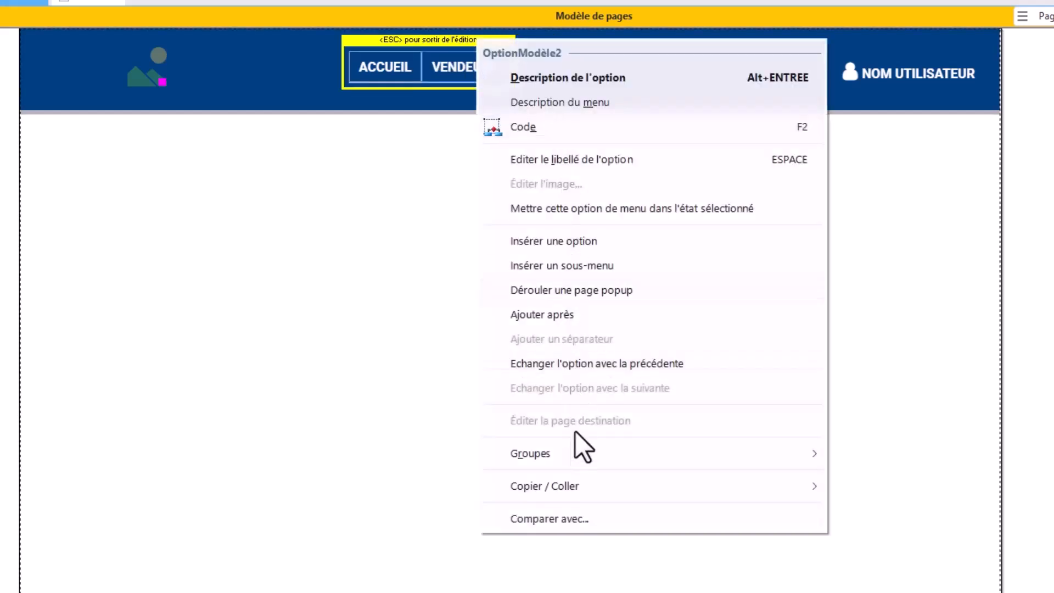
pyautogui.click(571, 316)
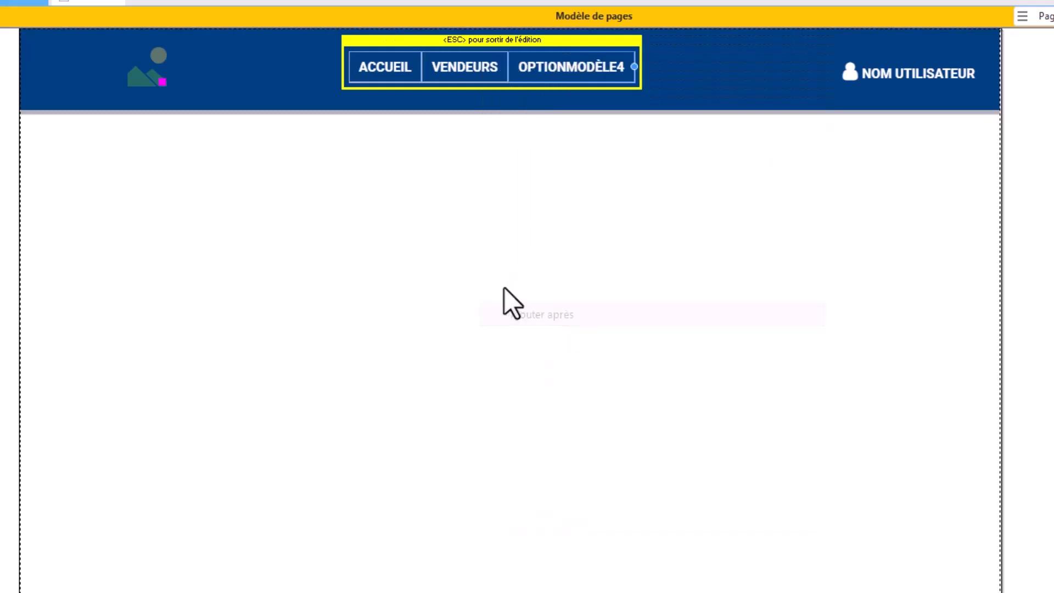
pyautogui.write('PRODUITS')
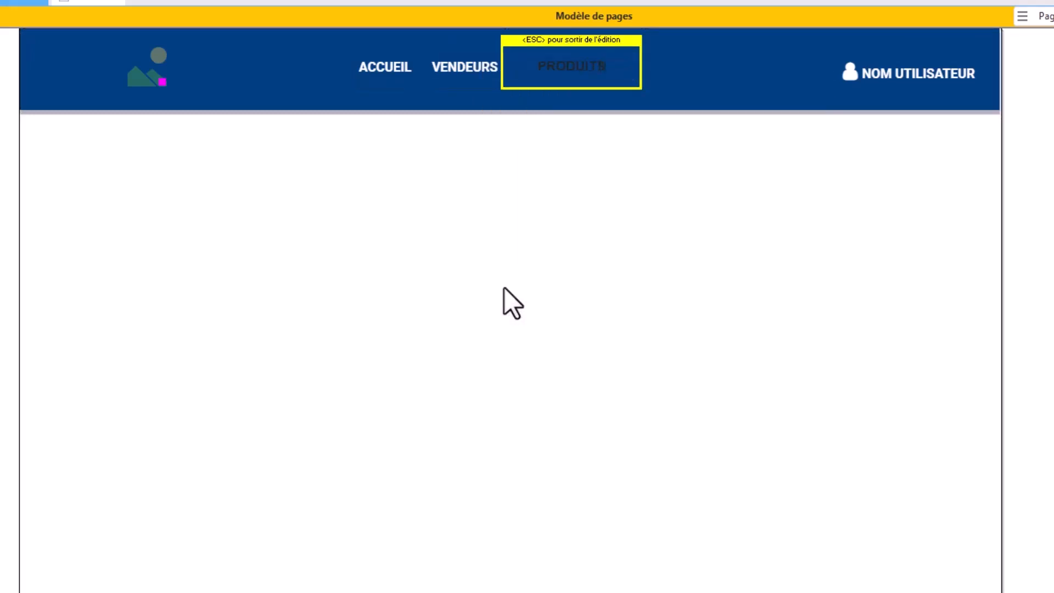
pyautogui.press('Escape')
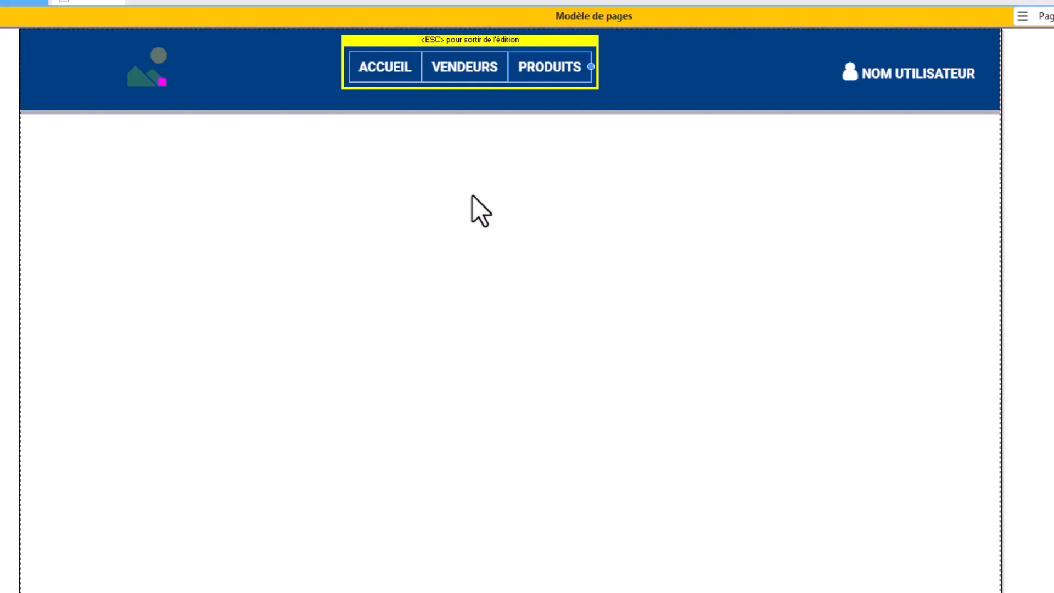
pyautogui.press('Escape')
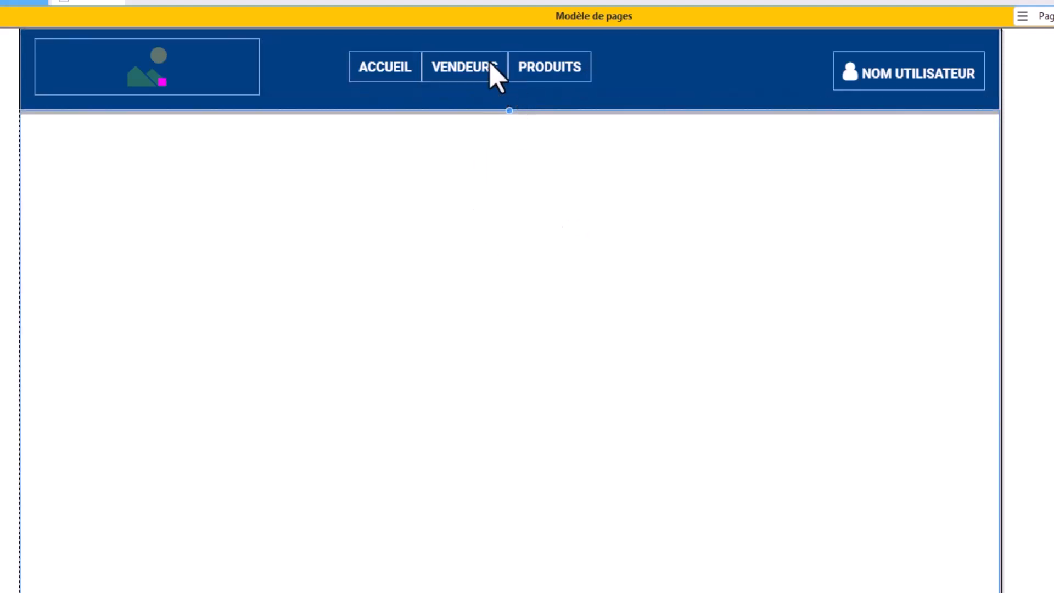
# Step: Centre the navigation menu horizontally within its parent header zone
pyautogui.click(490, 65)
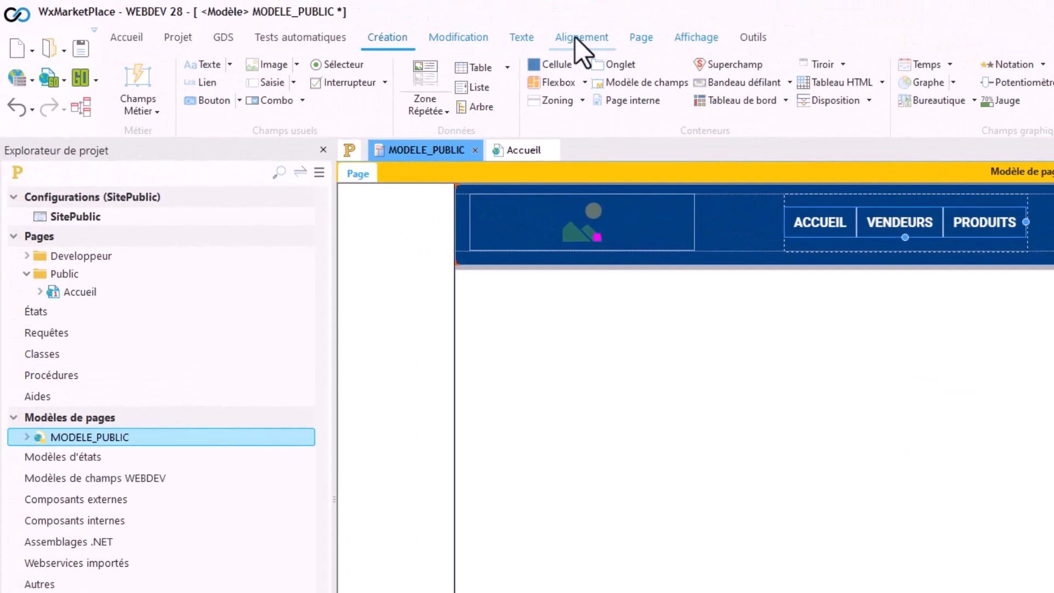
pyautogui.click(577, 38)
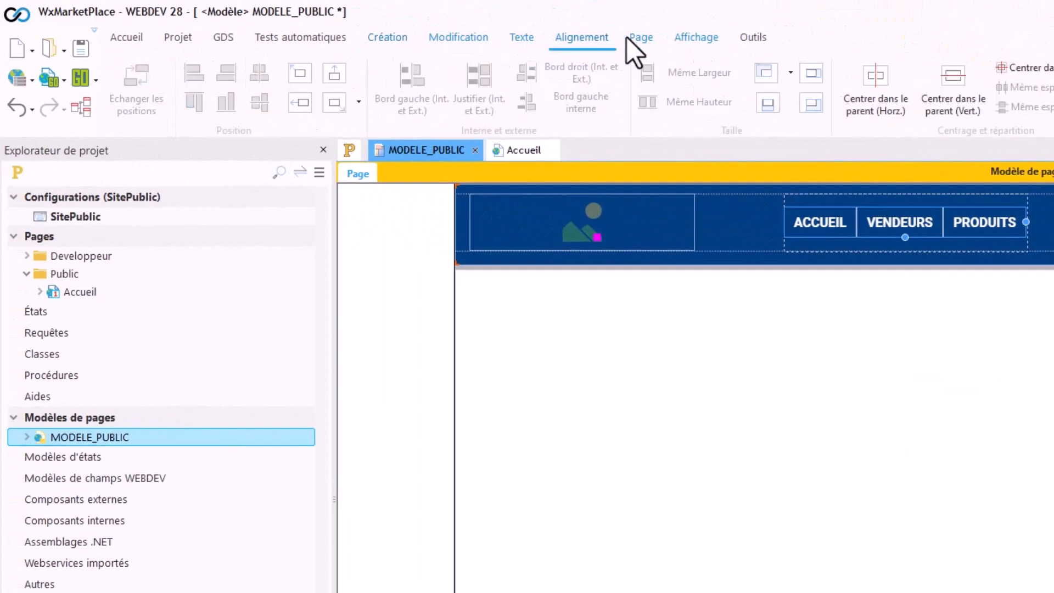
pyautogui.click(872, 82)
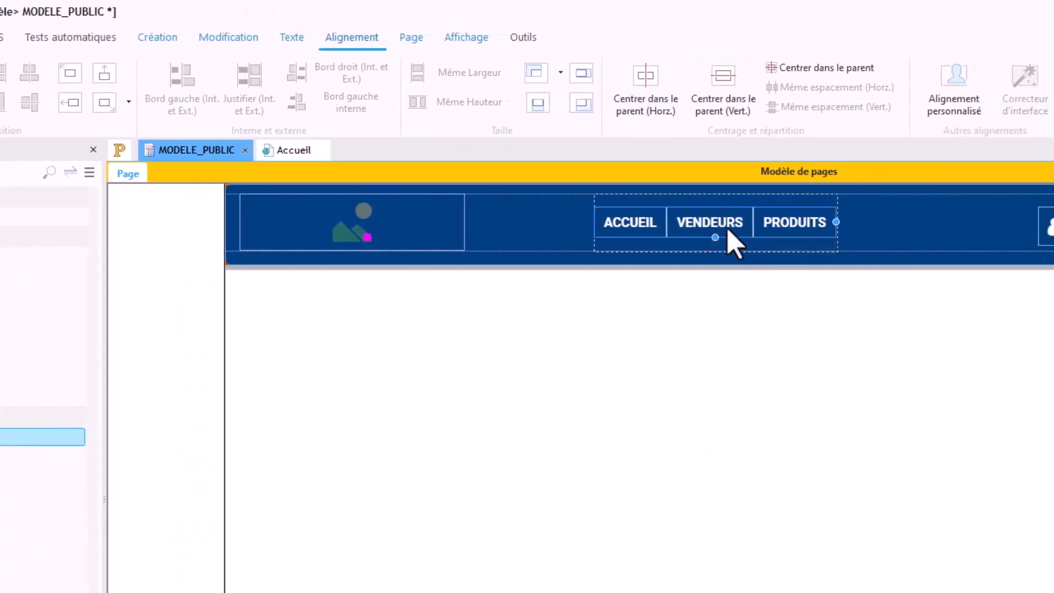
# Step: Review the navigation menu's anchoring settings for position, width and height, then cancel without changing them
pyautogui.rightClick(730, 227)
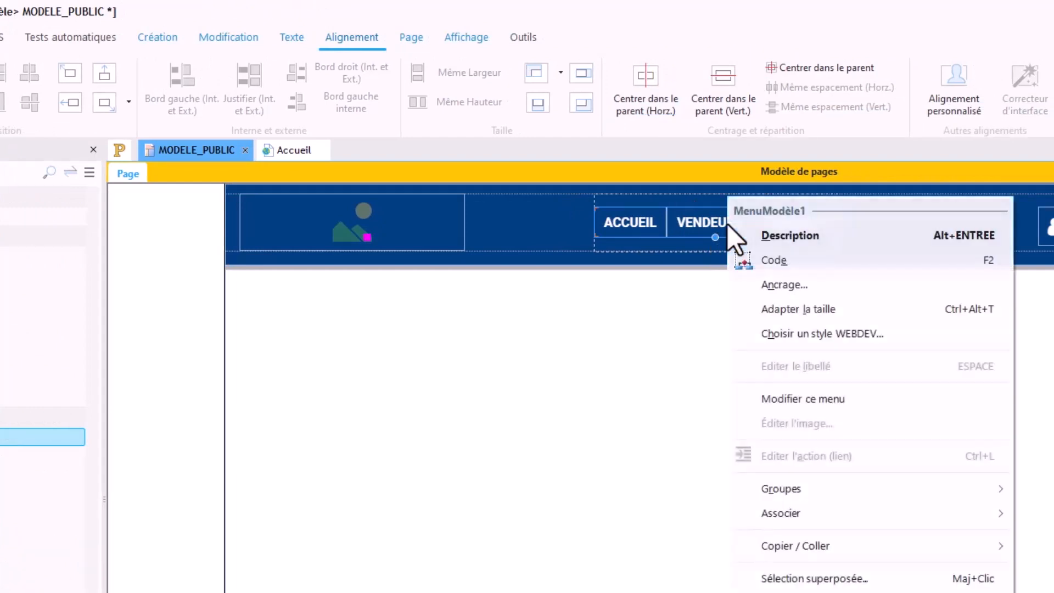
pyautogui.click(809, 287)
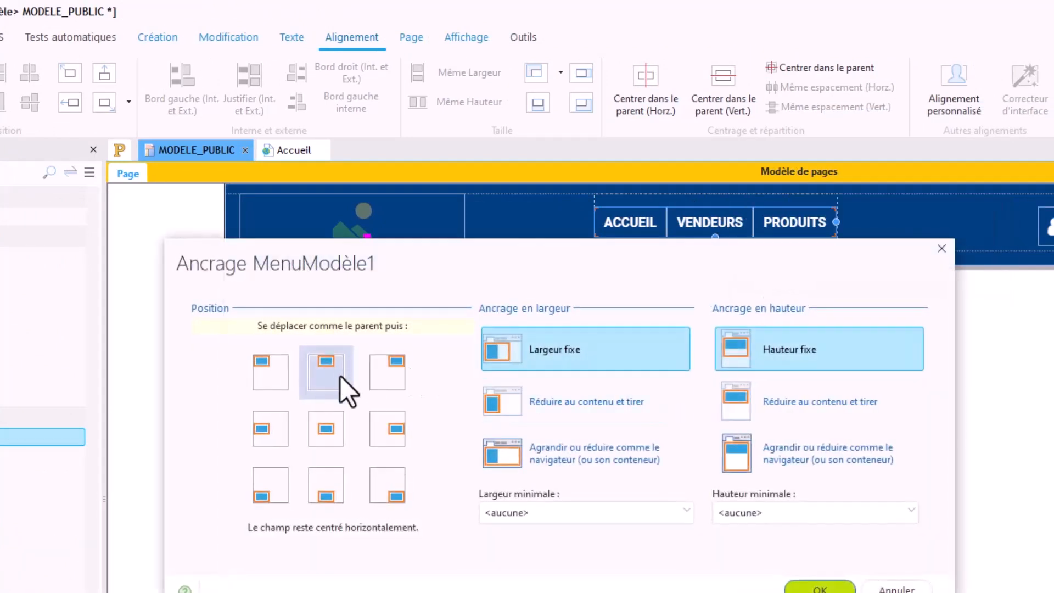
pyautogui.click(897, 588)
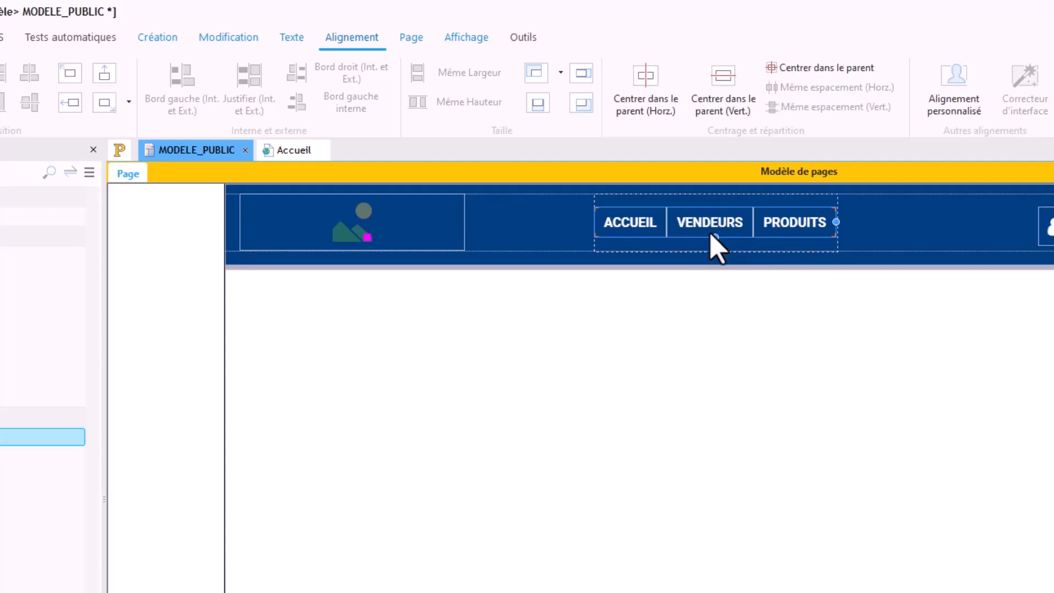
# Step: Review the description of the ACCUEIL menu option, cancel it, and leave the menu's edit mode
pyautogui.click(652, 234)
pyautogui.click(644, 224)
pyautogui.click(641, 222)
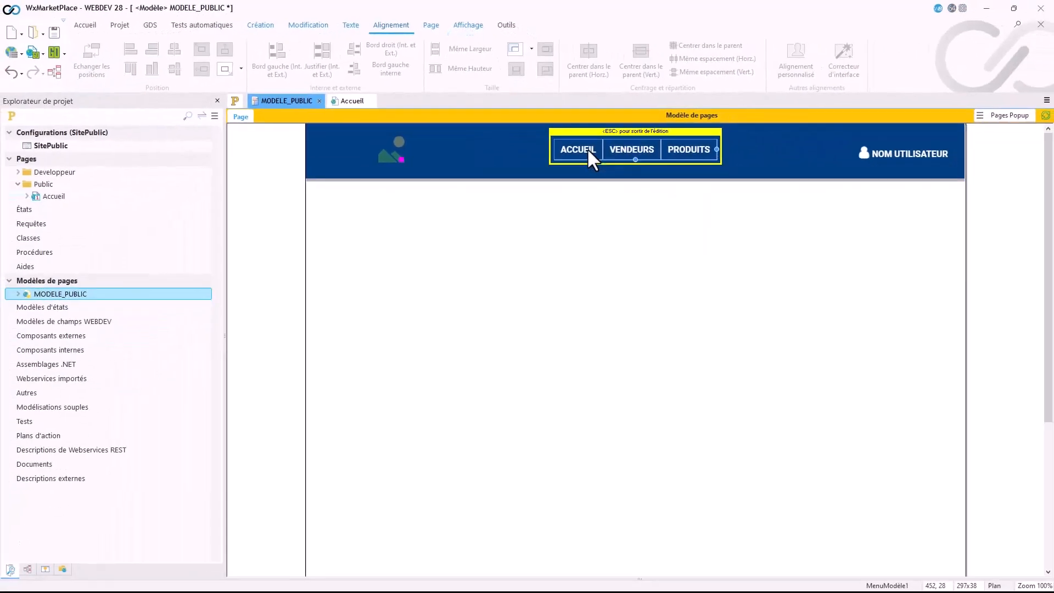
pyautogui.click(641, 223)
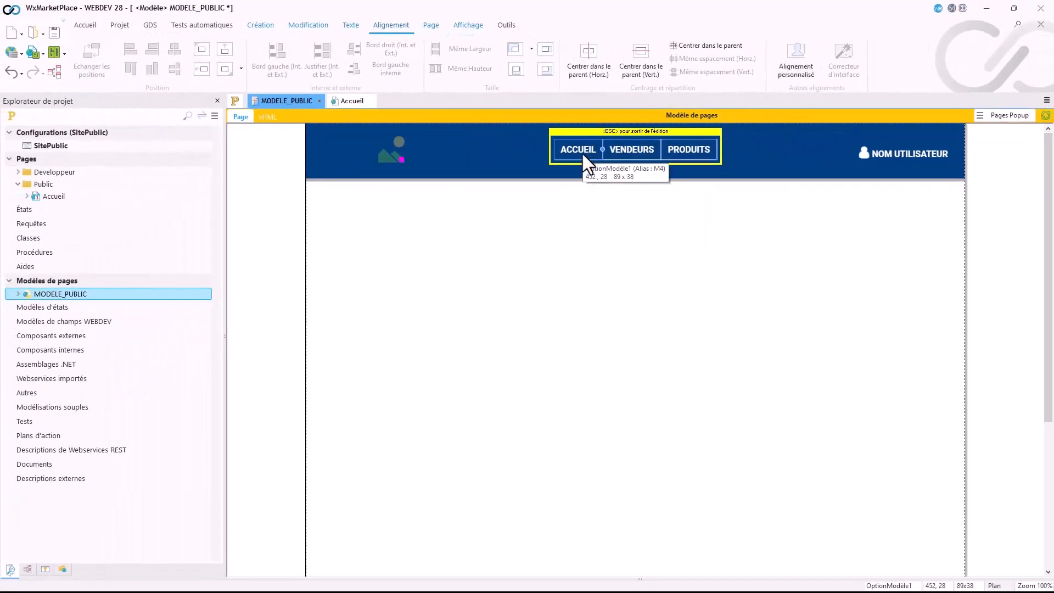
pyautogui.doubleClick(581, 152)
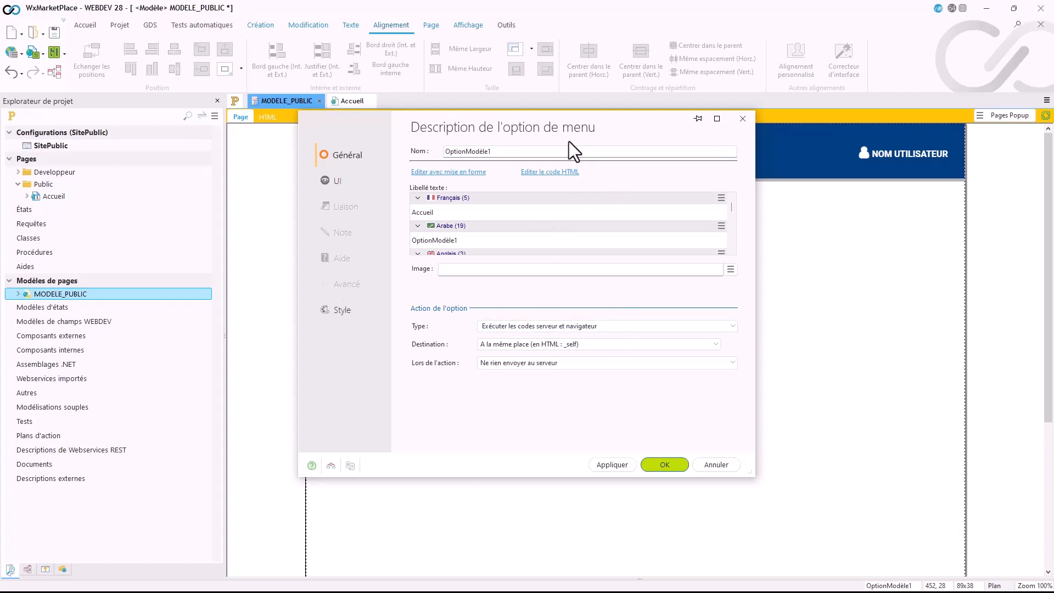
pyautogui.moveTo(568, 138); pyautogui.dragTo(574, 215)
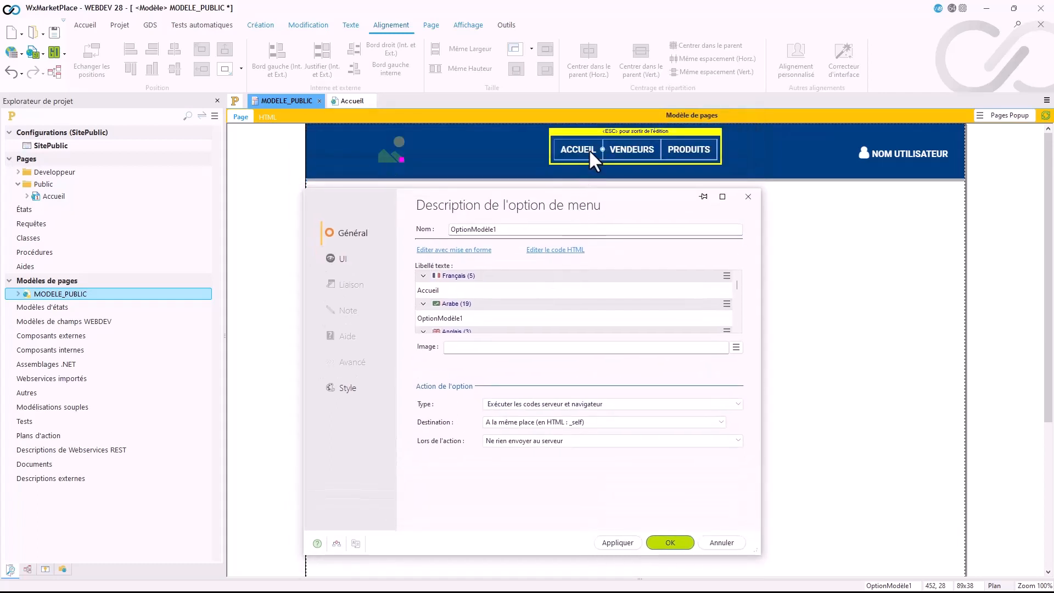
pyautogui.click(716, 542)
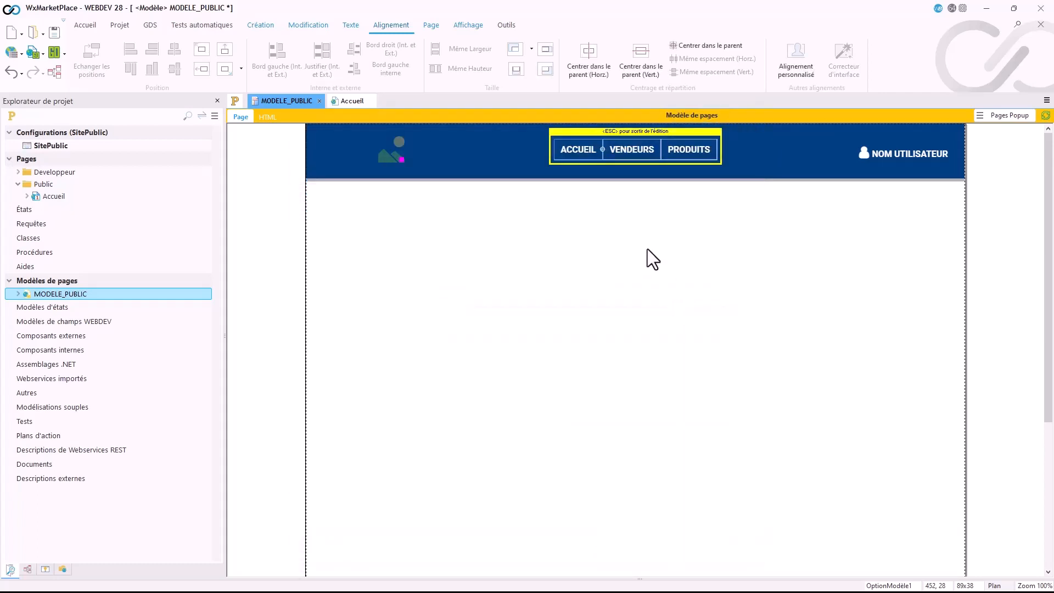
pyautogui.press('Escape')
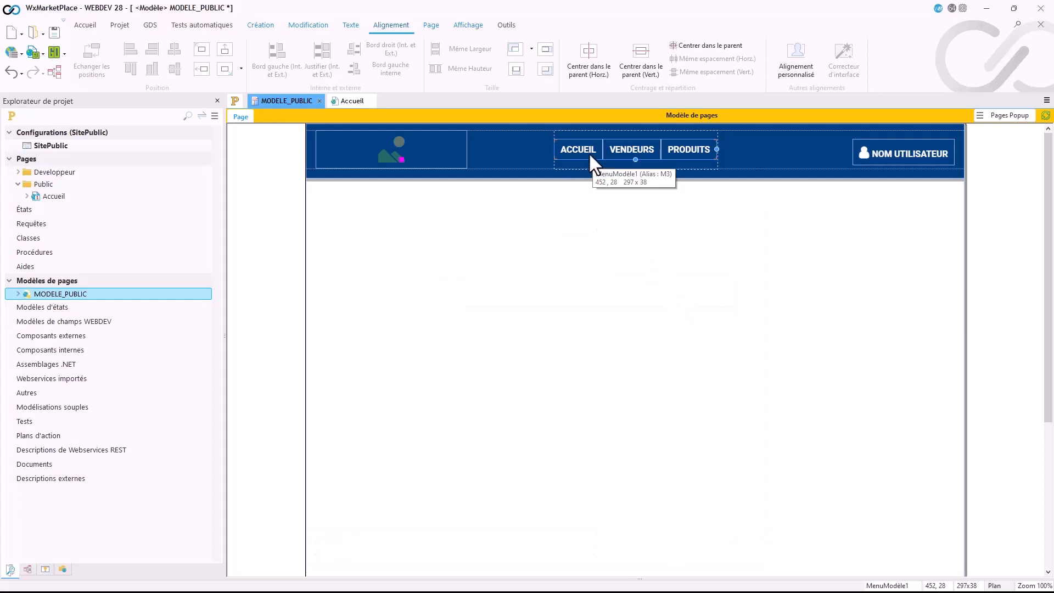
pyautogui.click(566, 195)
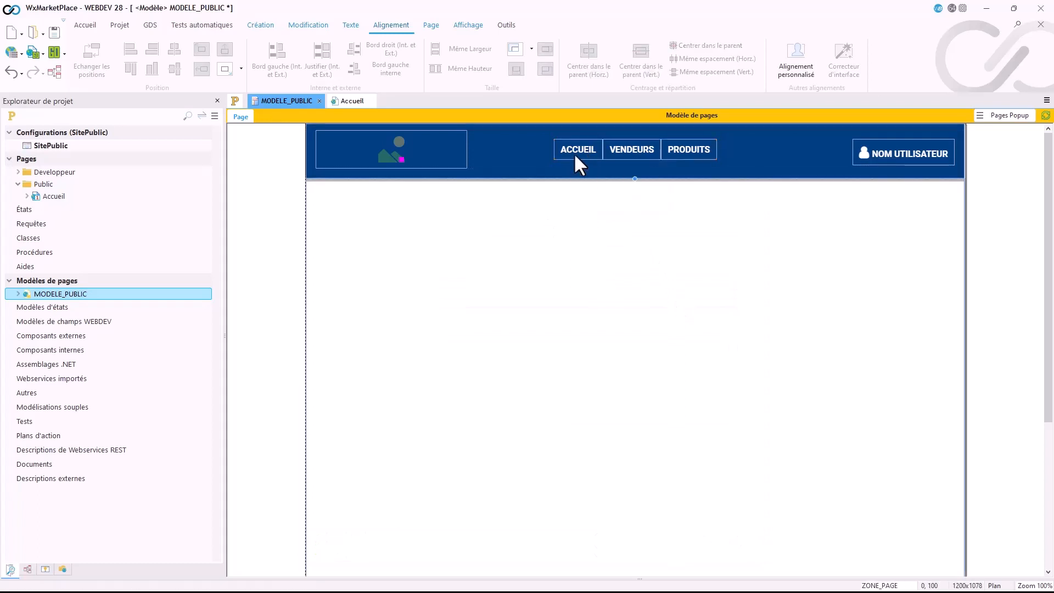
# Step: Rename the central navigation menu field as MENUPRINCIPAL
pyautogui.click(574, 153)
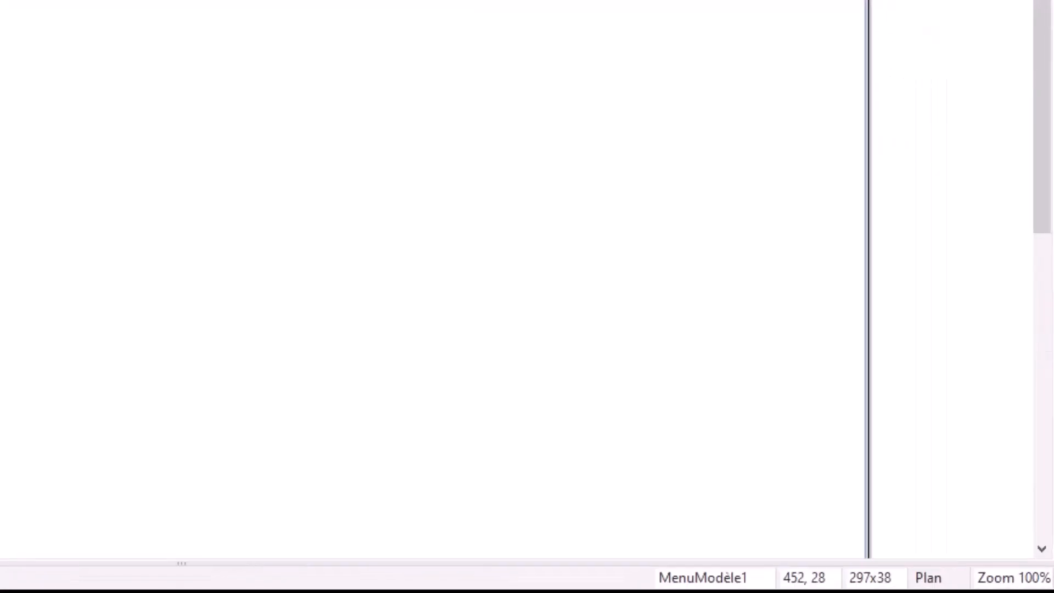
pyautogui.doubleClick(454, 567)
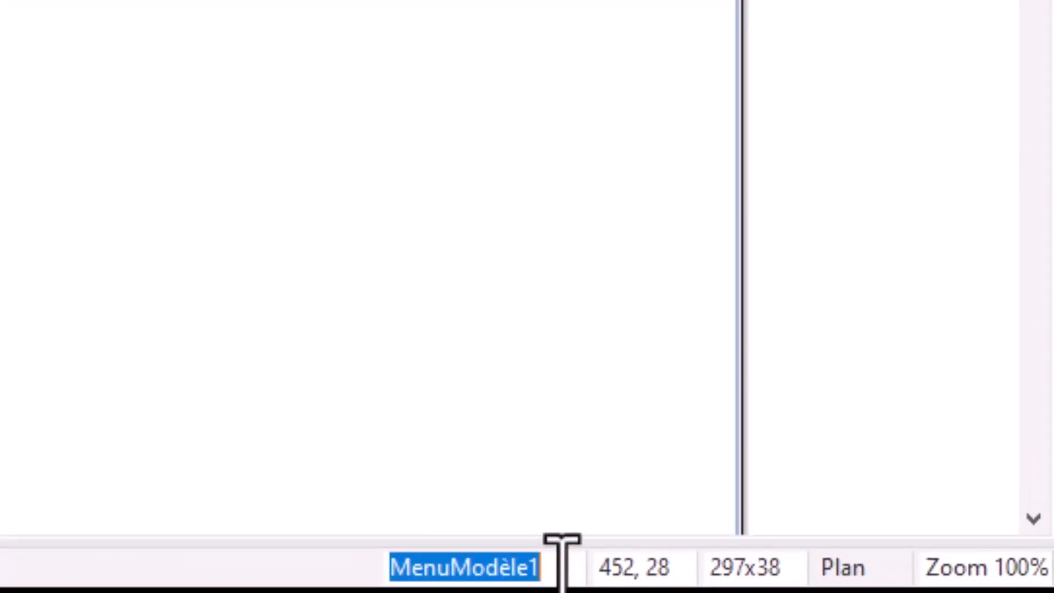
pyautogui.write('MENUPRINCIP')
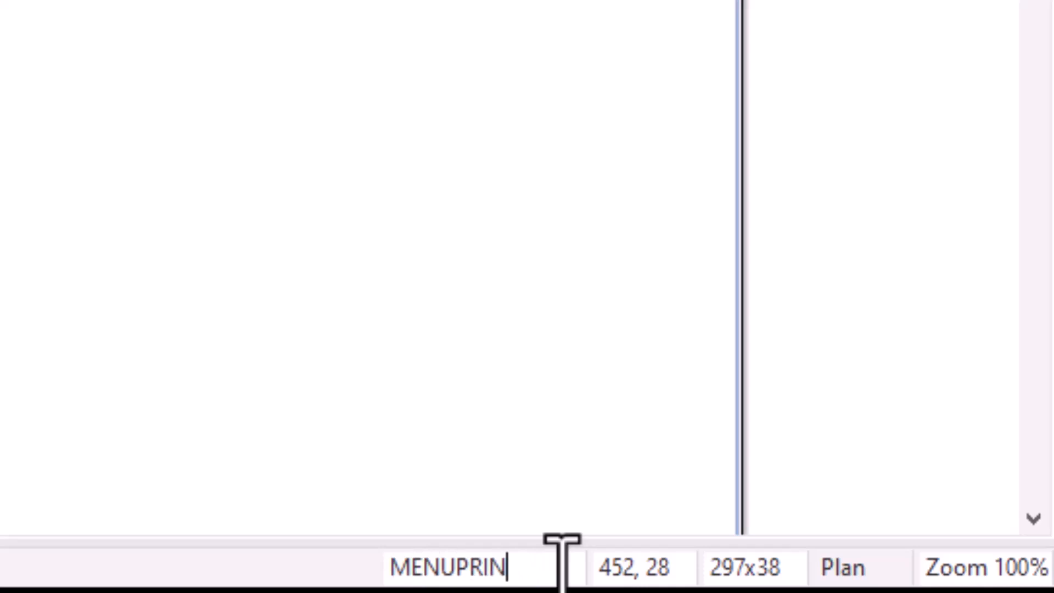
pyautogui.write('A')
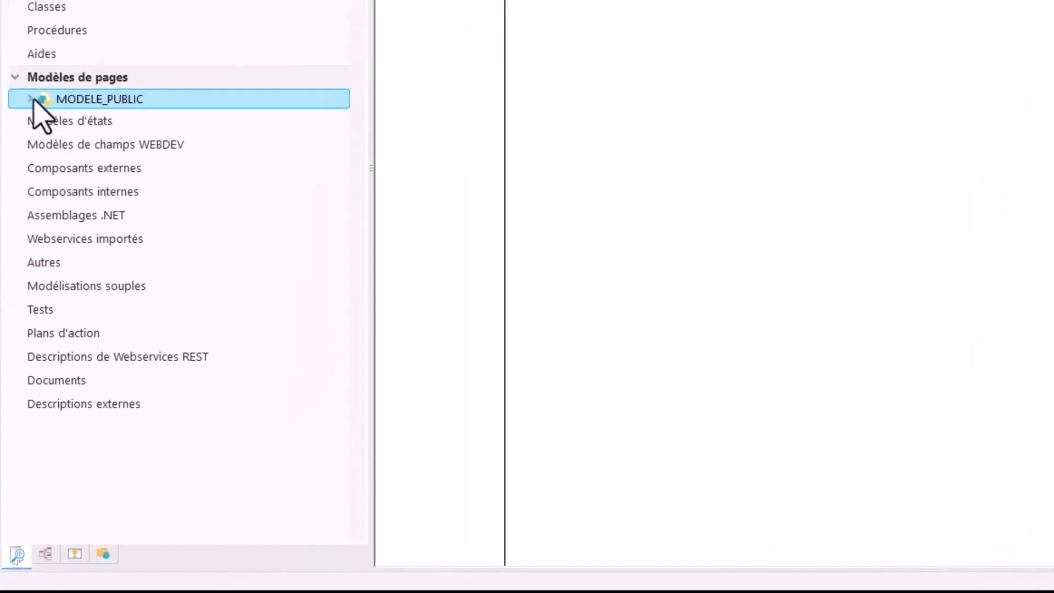
# Step: Expand MODELE_PUBLIC down to the ZONE_ENTETE fields in the project explorer and select MENUPRINCIPAL
pyautogui.click(32, 98)
pyautogui.click(59, 140)
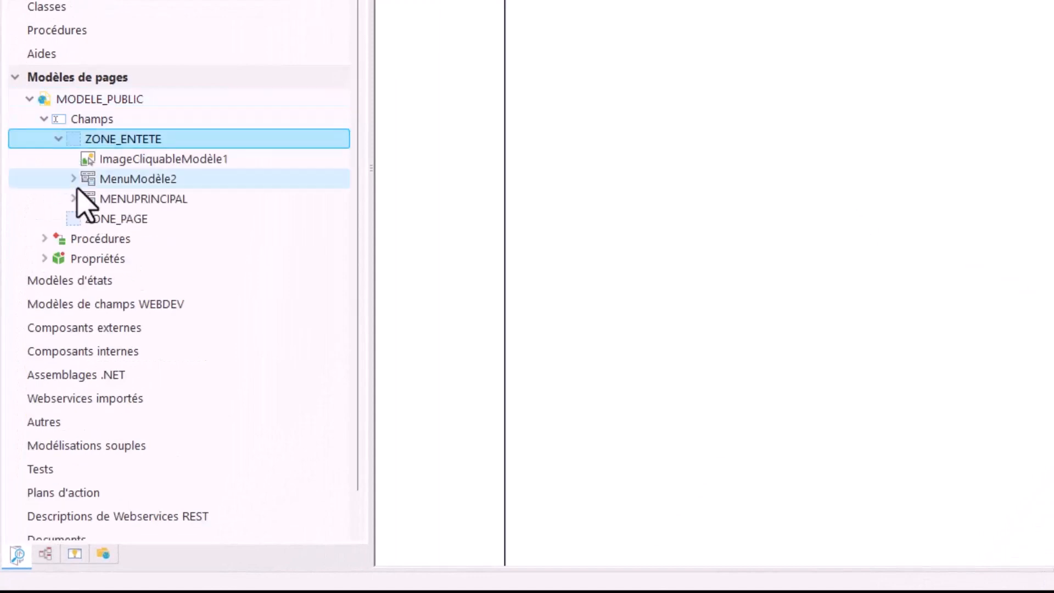
pyautogui.click(116, 207)
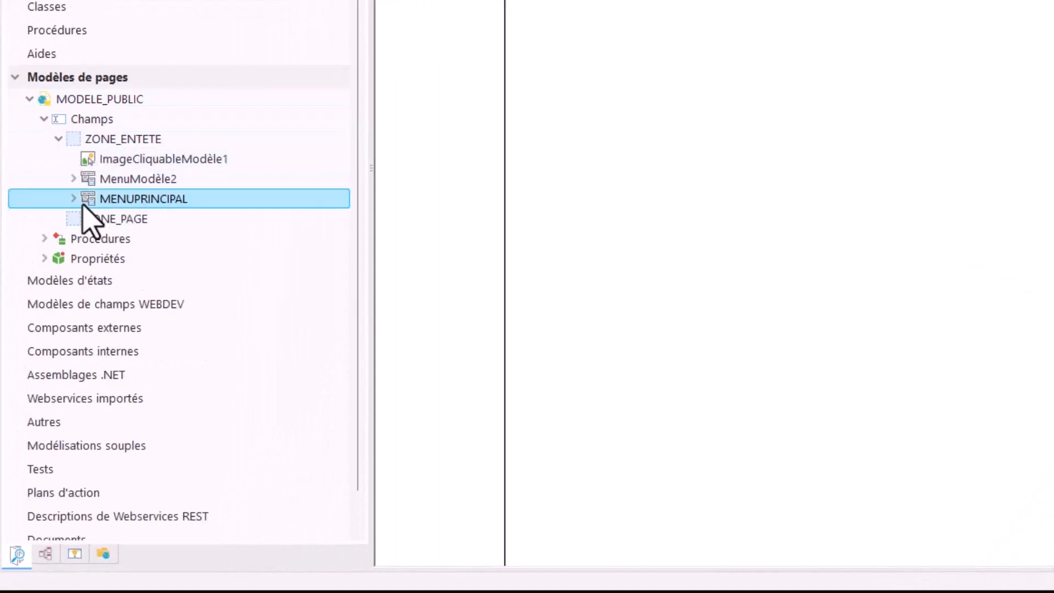
# Step: Select the clickable image of ZONE_ENTETE from the project explorer and rename the field as IMAGE_LOGO
pyautogui.click(123, 165)
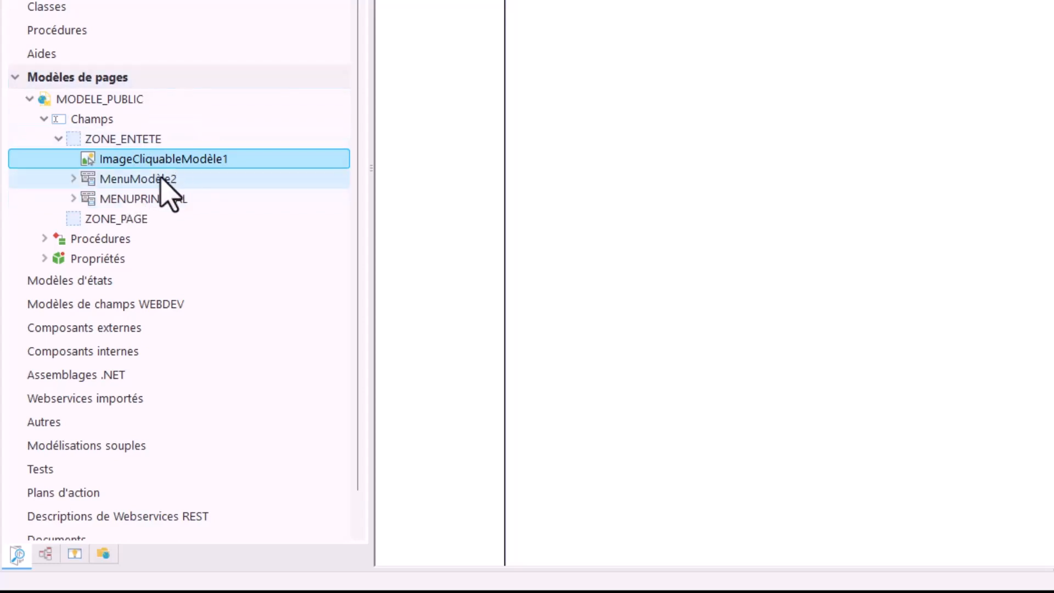
pyautogui.doubleClick(198, 161)
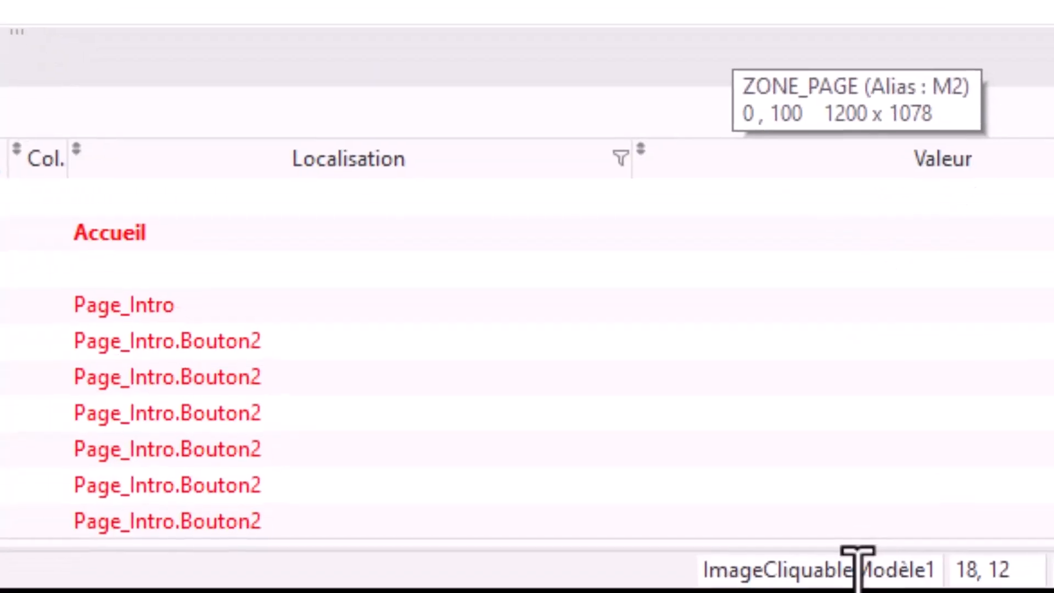
pyautogui.doubleClick(852, 568)
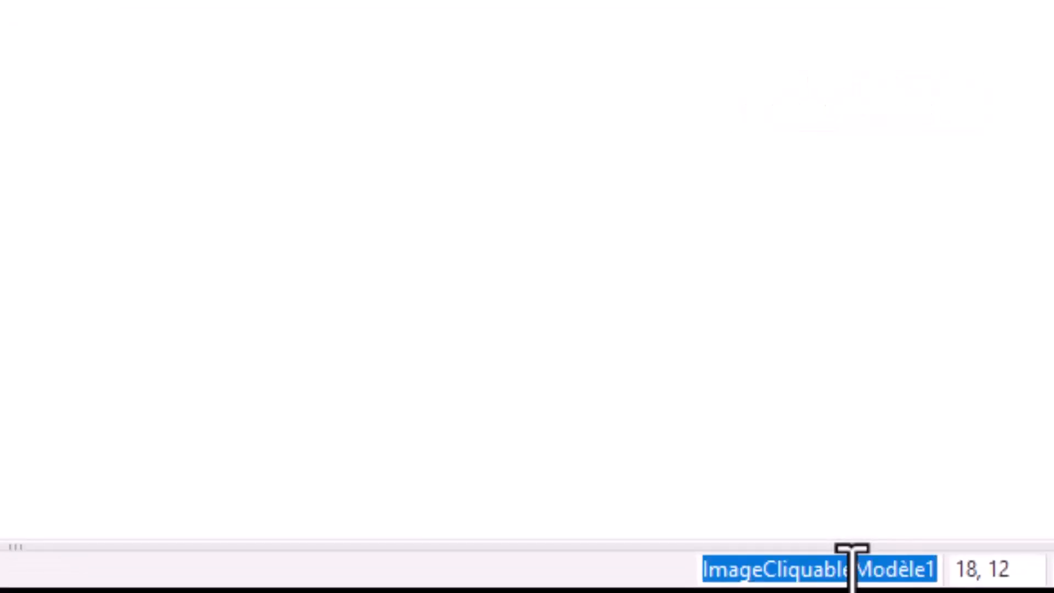
pyautogui.write('IMAGE_')
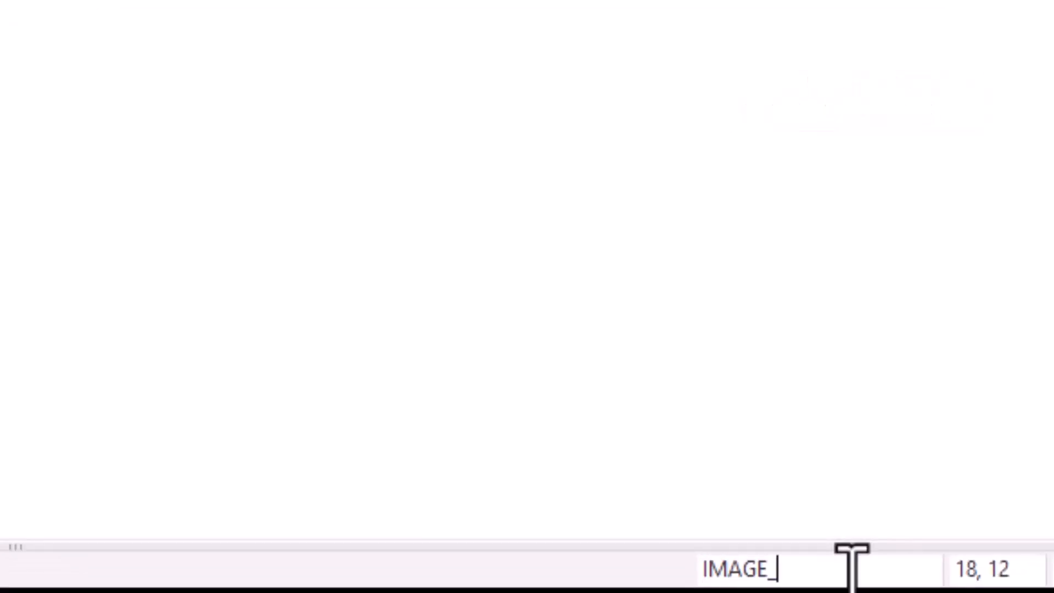
pyautogui.write('LOGO')
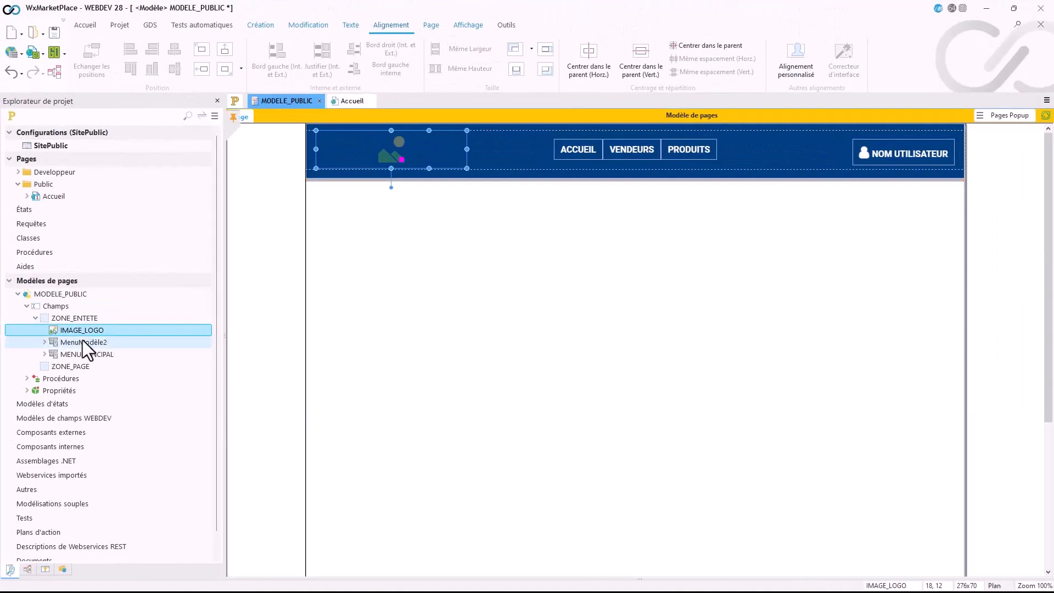
# Step: Select the user menu of ZONE_ENTETE from the project explorer and rename the field as MENUUTILISATEUR
pyautogui.click(79, 340)
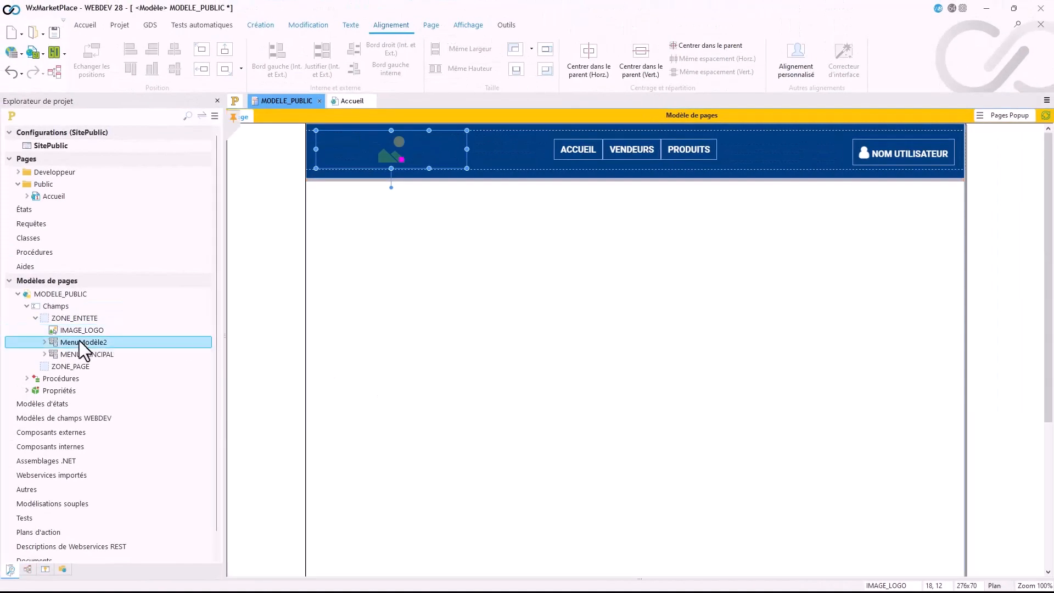
pyautogui.rightClick(70, 345)
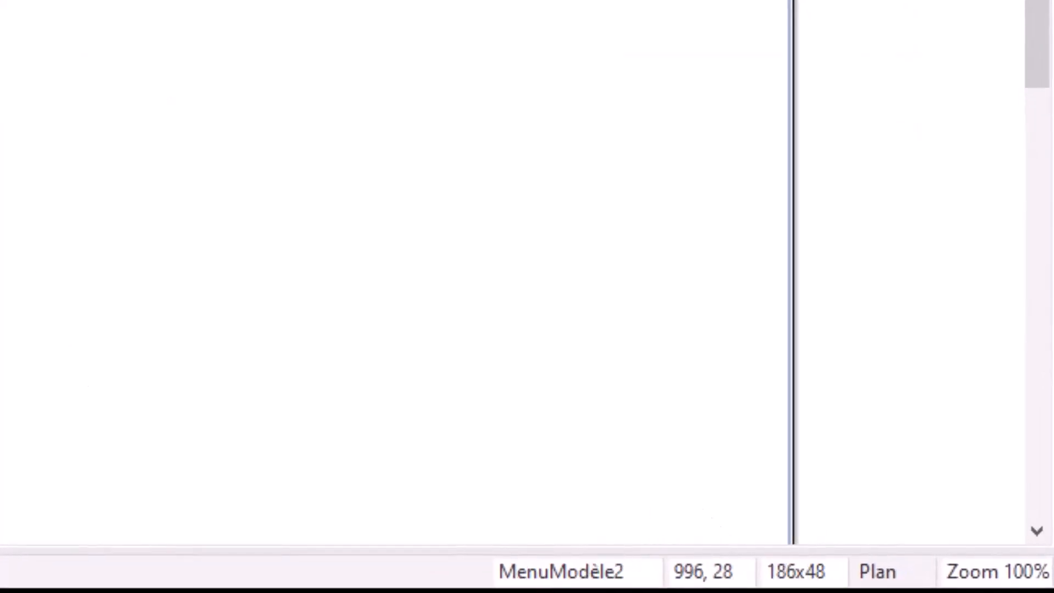
pyautogui.doubleClick(599, 569)
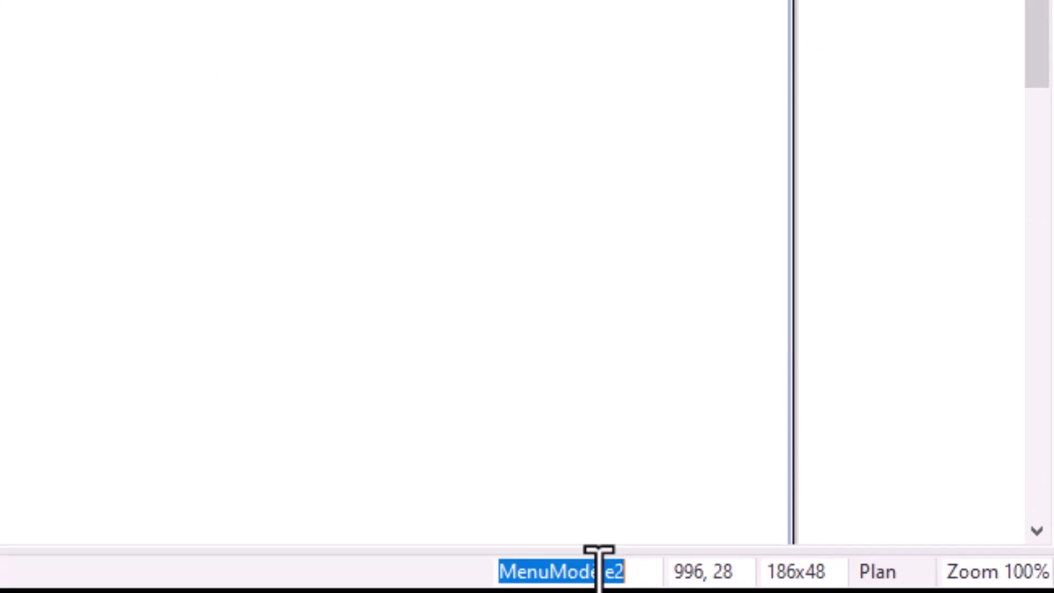
pyautogui.write('MENUUT')
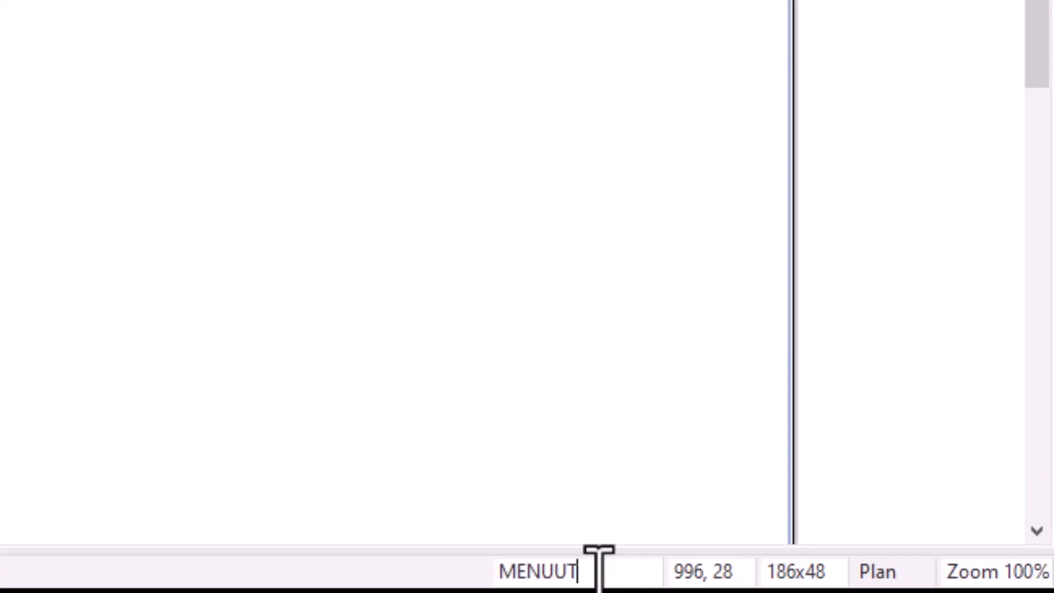
pyautogui.write('ILISATEUR')
pyautogui.press('Return')
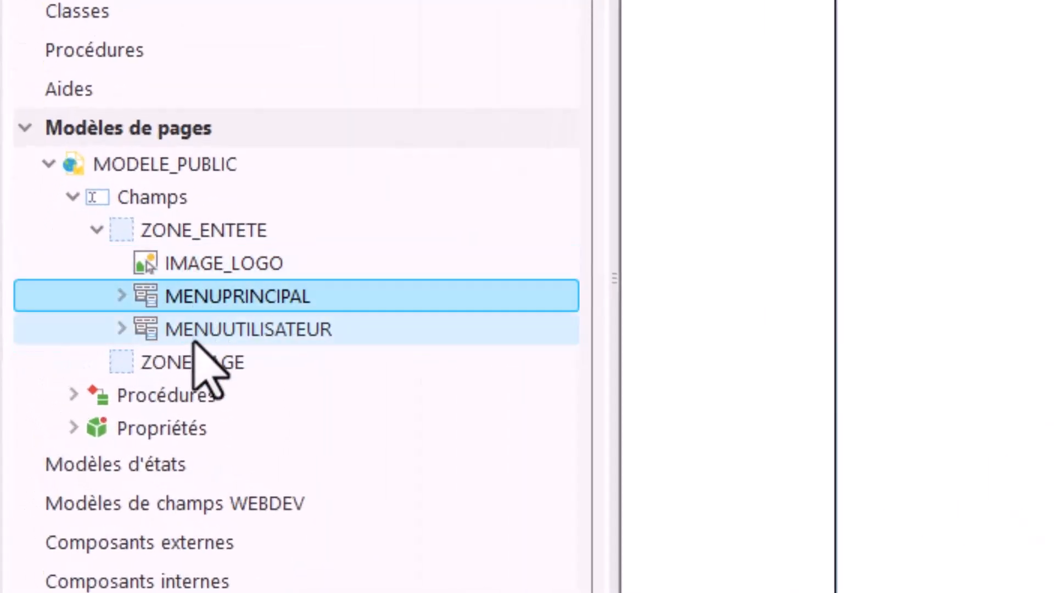
# Step: Review the renamed fields of ZONE_ENTETE in the project explorer and expand MENUPRINCIPAL to examine its options
pyautogui.click(193, 361)
pyautogui.click(193, 263)
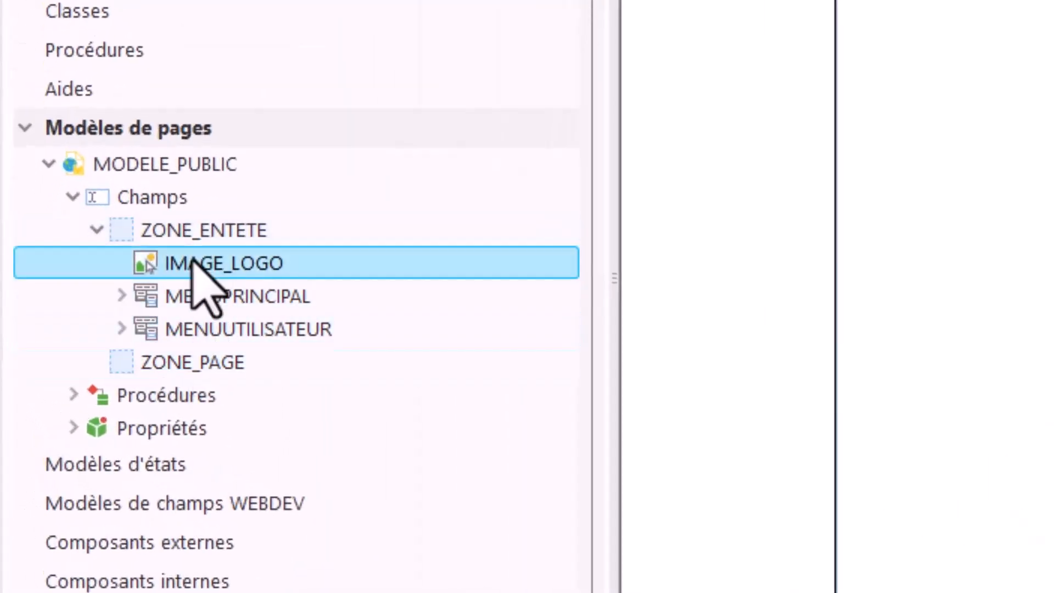
pyautogui.click(202, 231)
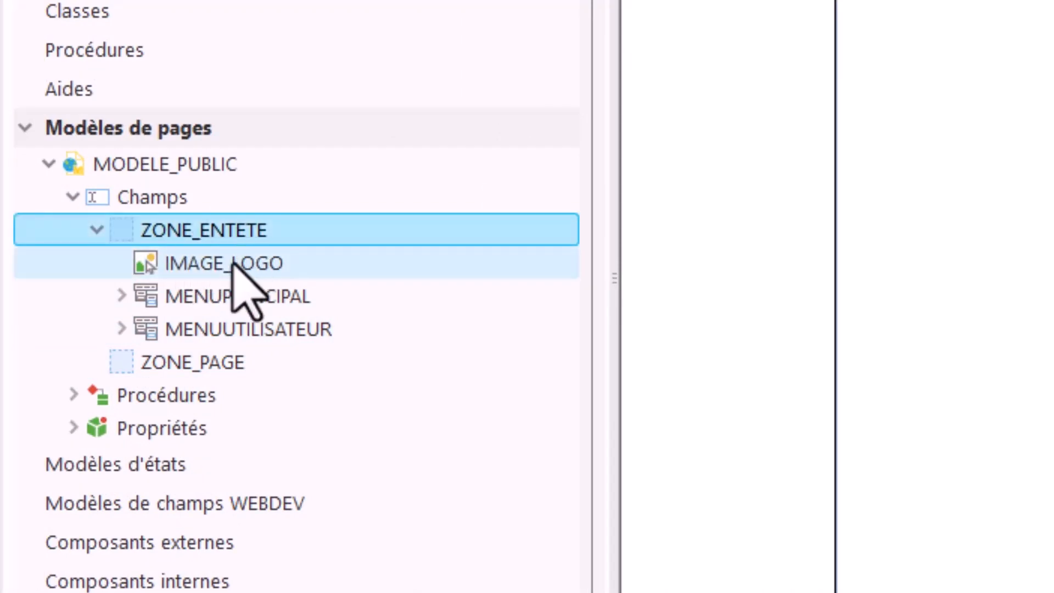
pyautogui.click(234, 263)
pyautogui.click(234, 296)
pyautogui.click(235, 330)
pyautogui.click(233, 296)
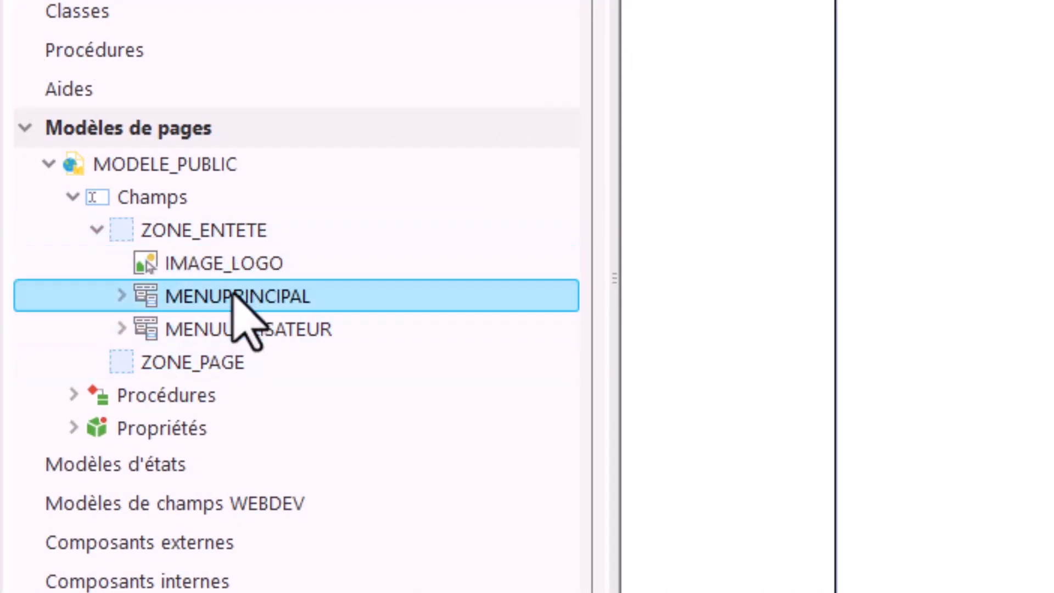
pyautogui.click(121, 297)
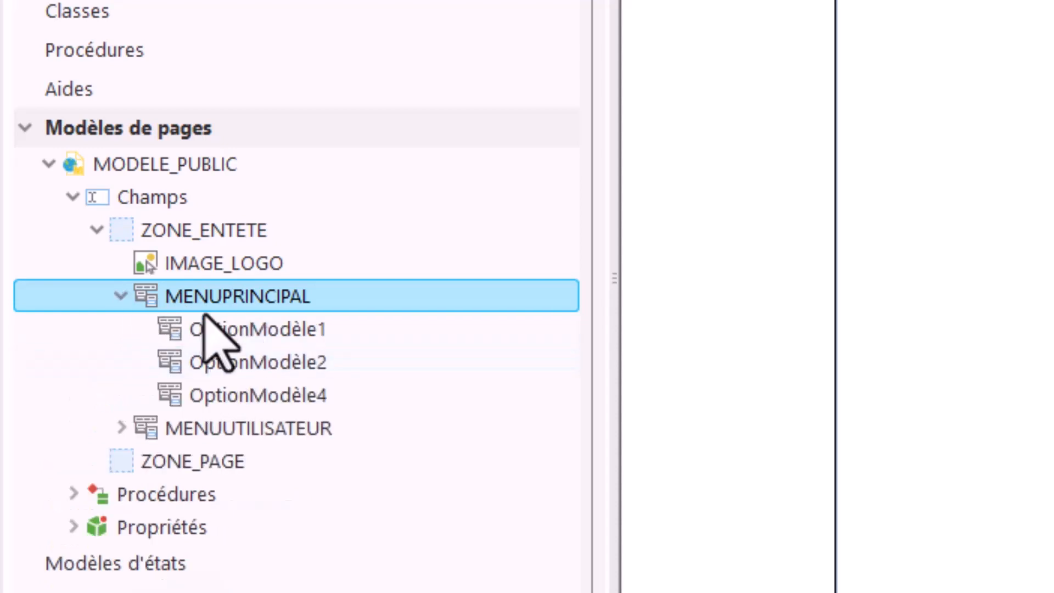
pyautogui.click(265, 330)
pyautogui.click(264, 363)
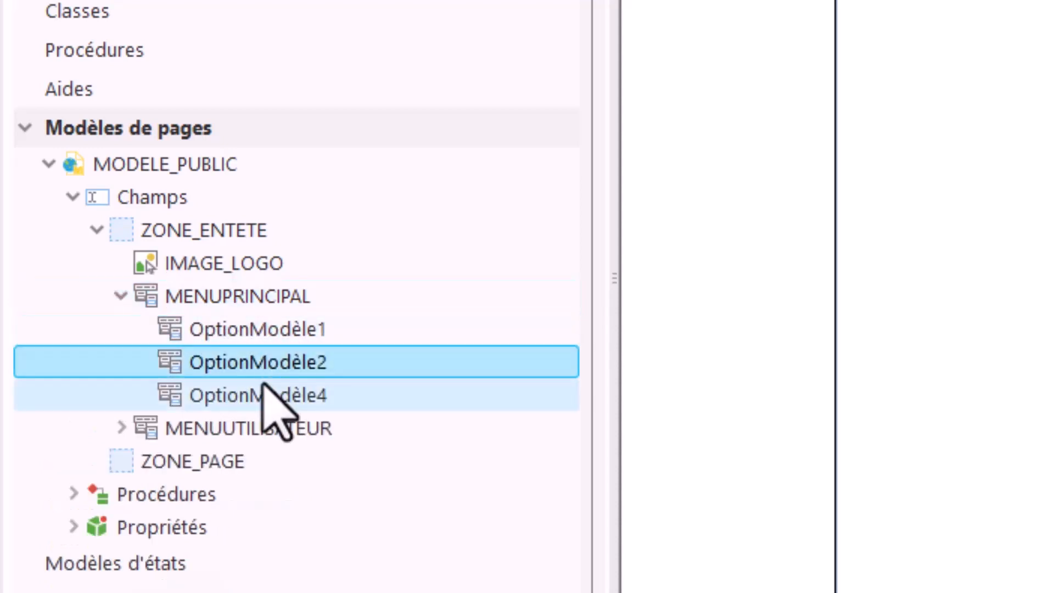
# Step: Put the central navigation menu into edit mode and rename its ACCUEIL option as OPT_ACCUEIL
pyautogui.click(255, 332)
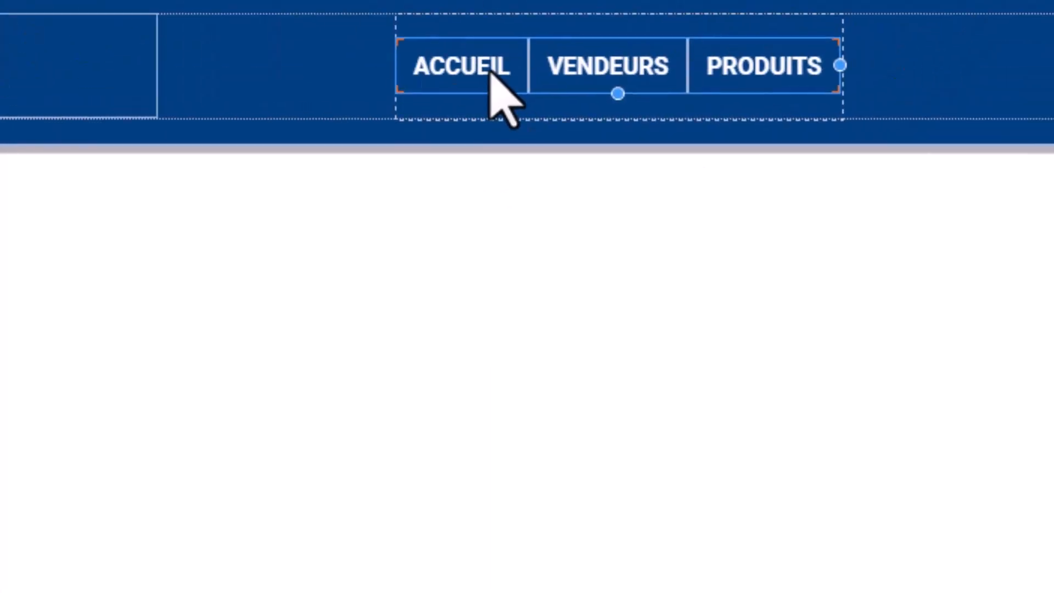
pyautogui.doubleClick(491, 72)
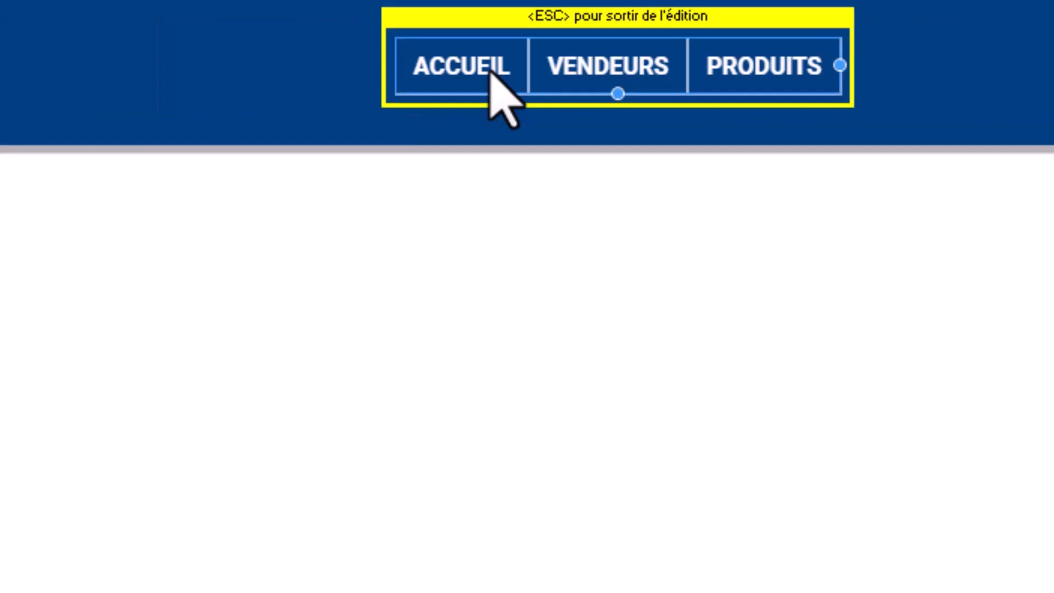
pyautogui.click(491, 71)
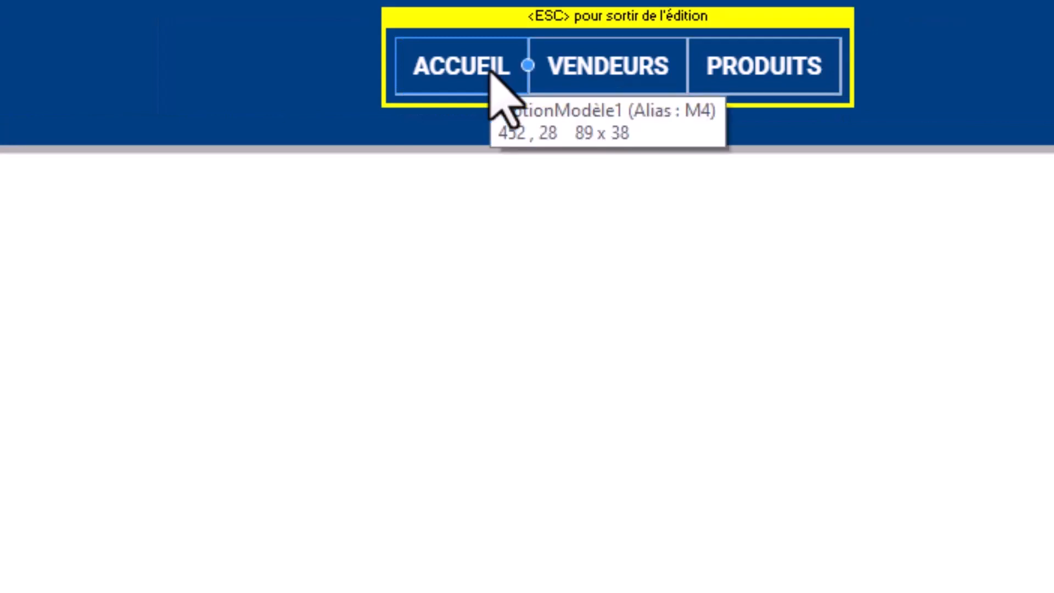
pyautogui.doubleClick(957, 574)
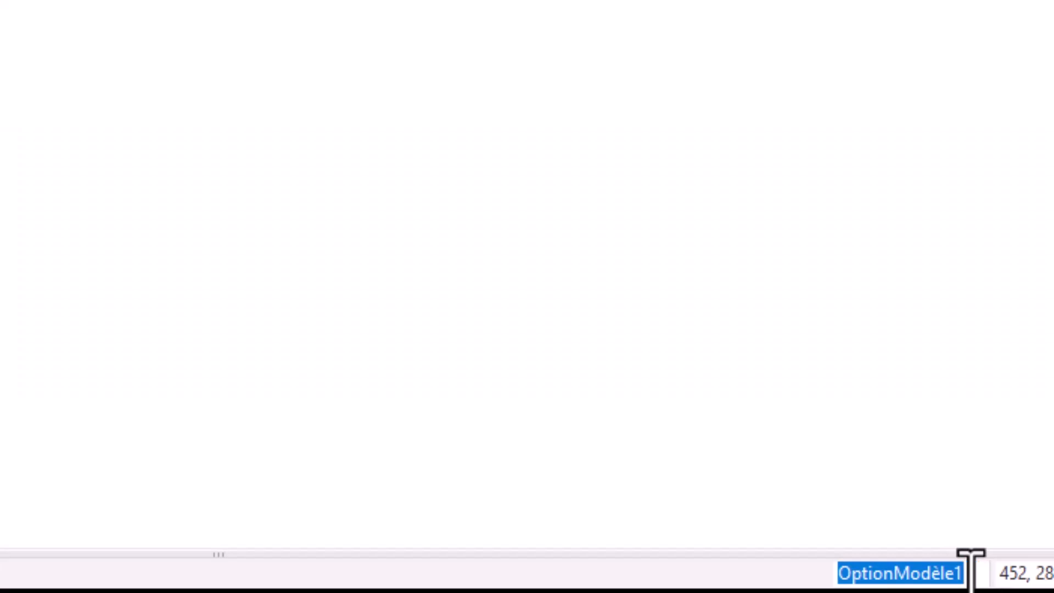
pyautogui.write('OPT_ACCUYEIL')
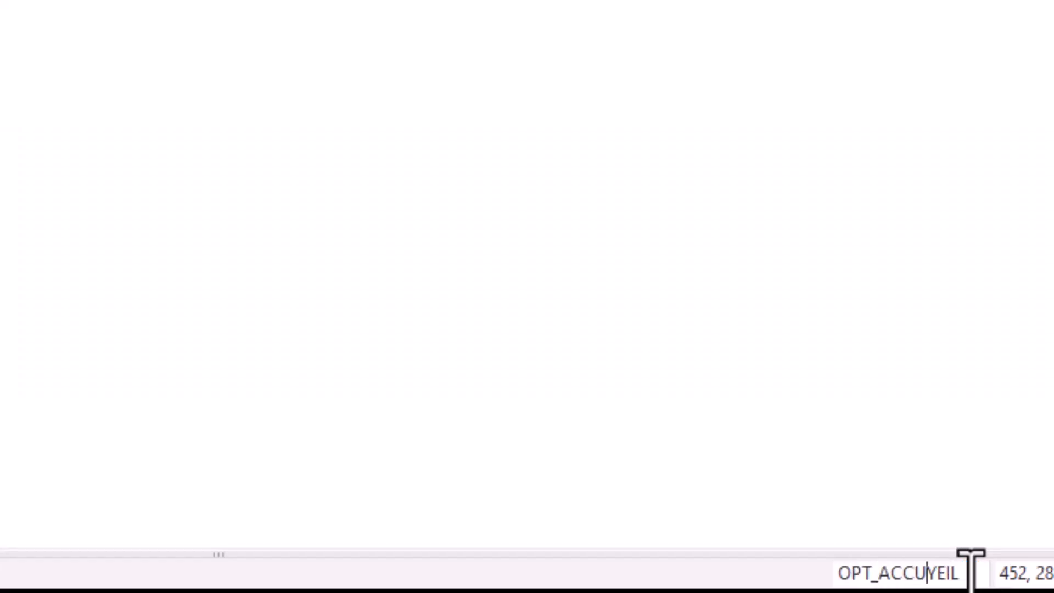
pyautogui.press('Delete')
pyautogui.press('Return')
# Step: Rename the VENDEURS option of the navigation menu as OPT_VENDEURS
pyautogui.click(651, 156)
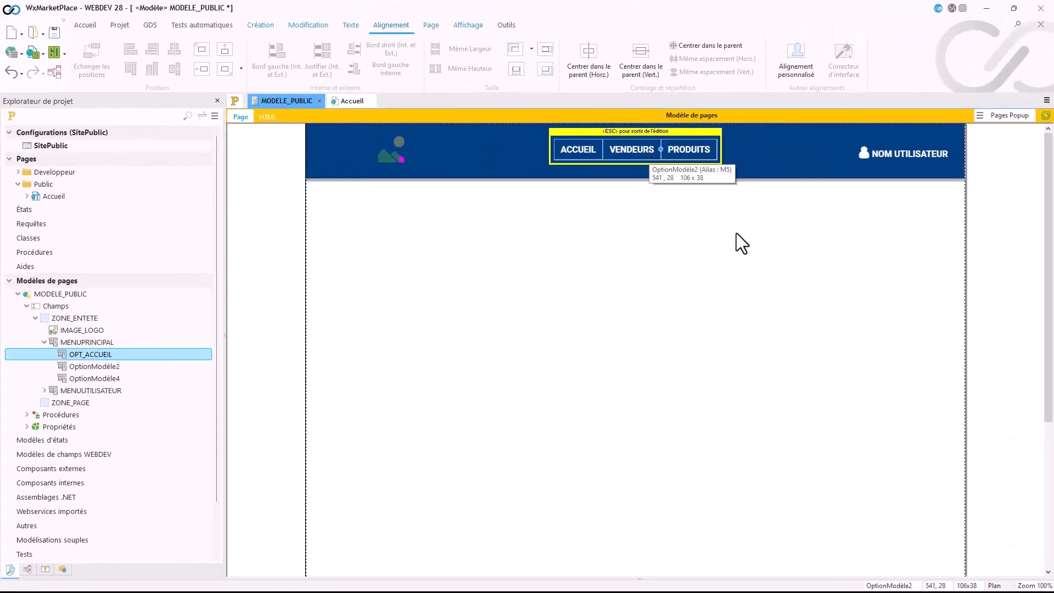
pyautogui.click(908, 585)
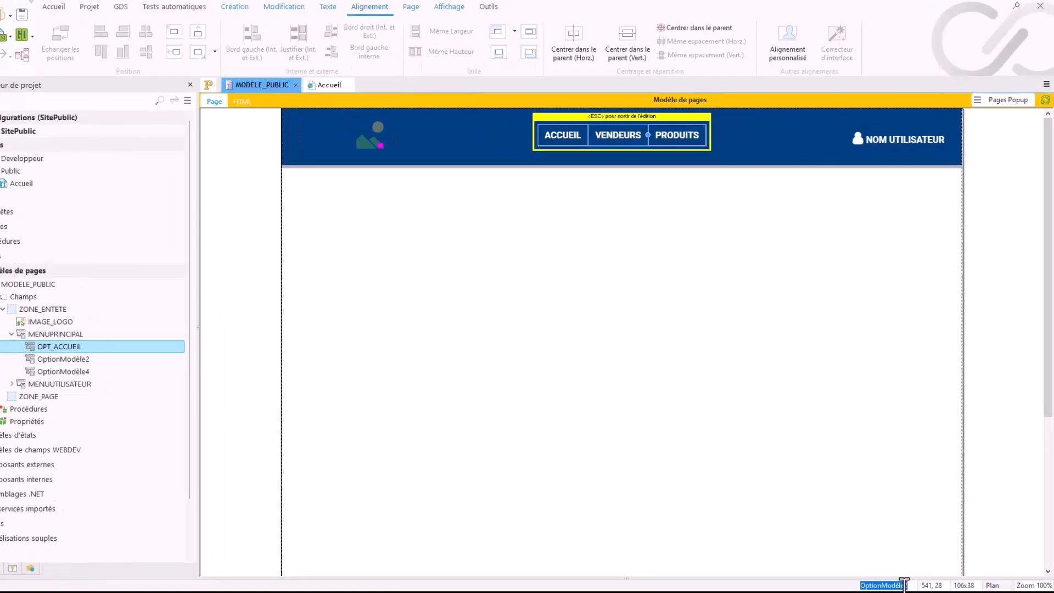
pyautogui.write('OP')
pyautogui.write('T_')
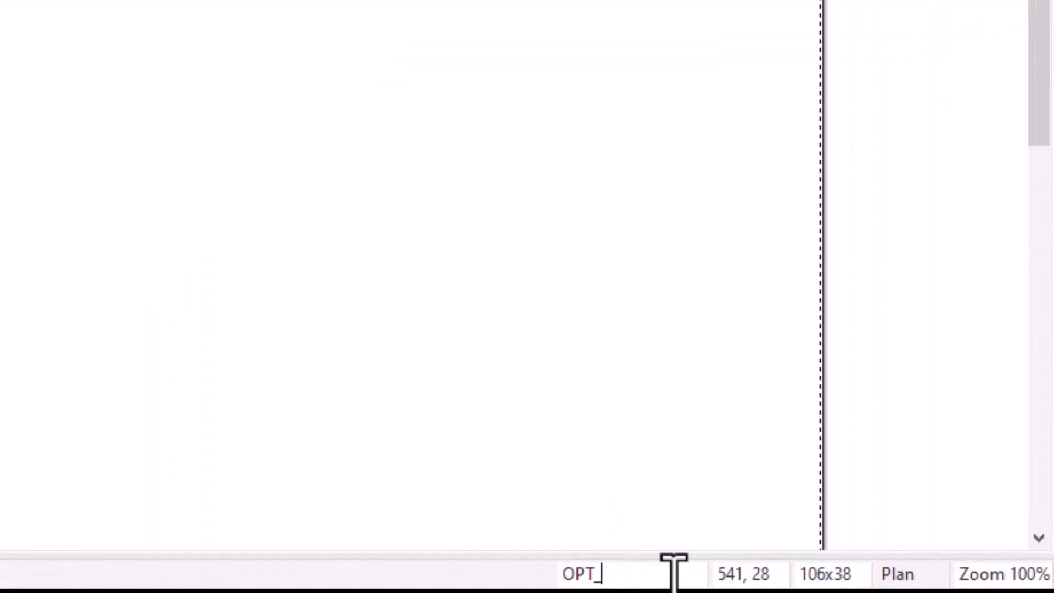
pyautogui.write('VENDEURS')
pyautogui.press('Return')
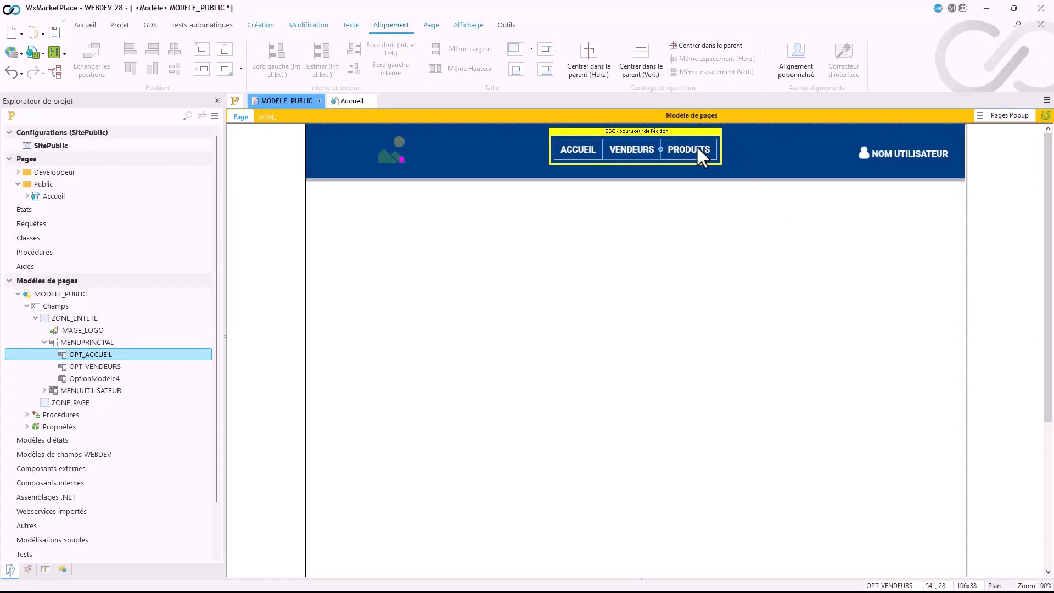
# Step: Rename the PRODUITS option of the navigation menu as OPT_PRODUITS
pyautogui.click(696, 146)
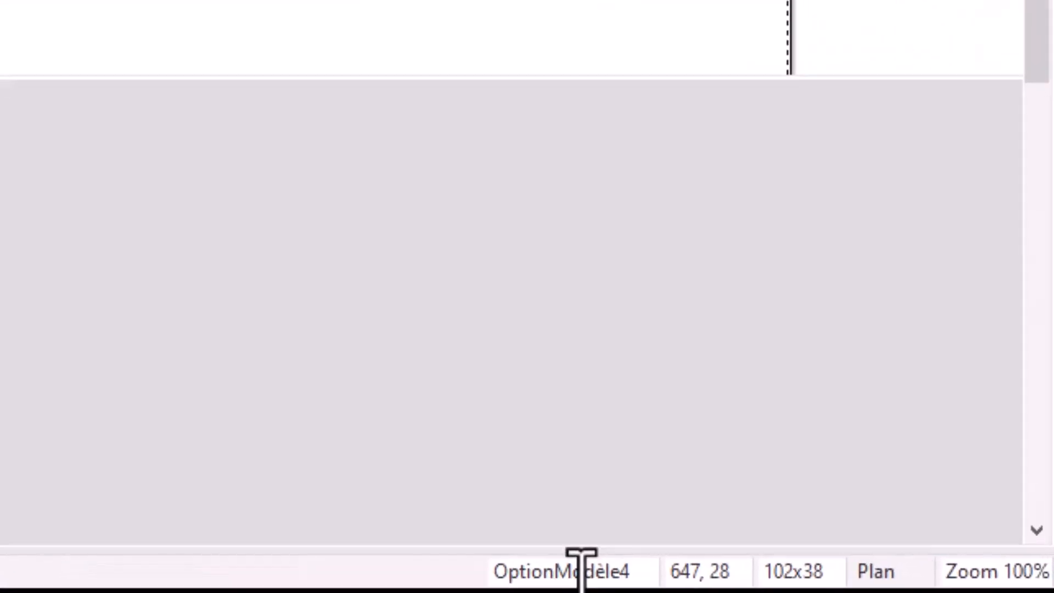
pyautogui.click(896, 586)
pyautogui.write('OP')
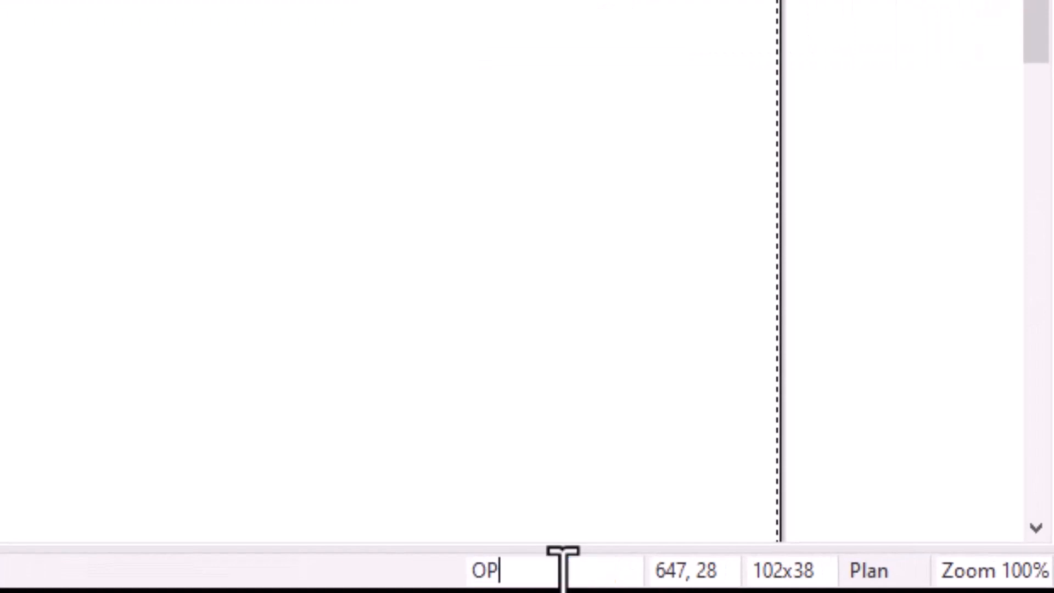
pyautogui.write('T_OPR')
pyautogui.write('PRODUITS')
pyautogui.press('Return')
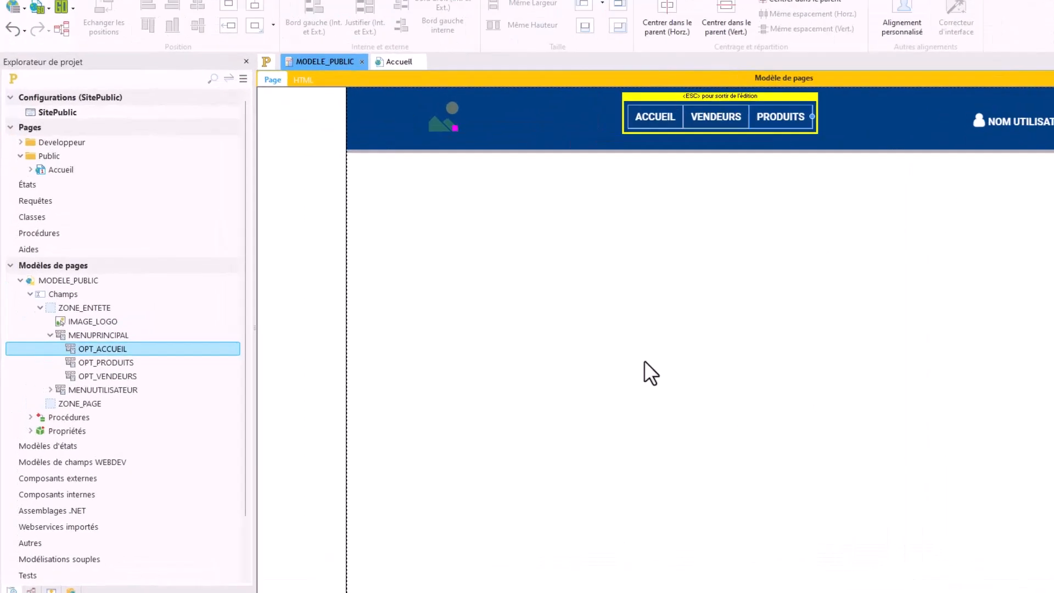
# Step: Check the names of the MENUPRINCIPAL options in the project explorer
pyautogui.click(117, 335)
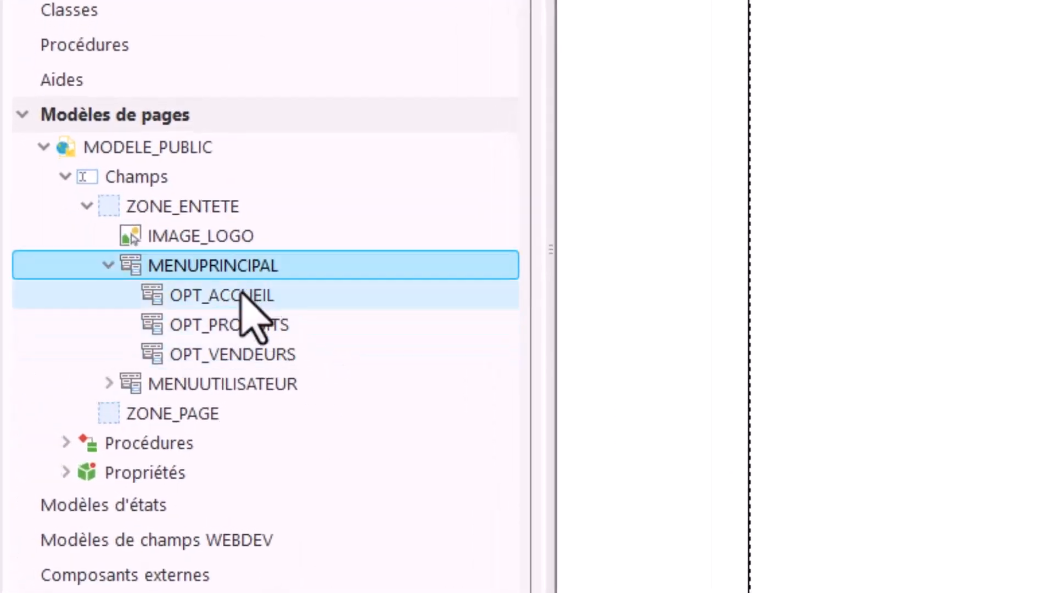
pyautogui.click(242, 296)
pyautogui.click(233, 354)
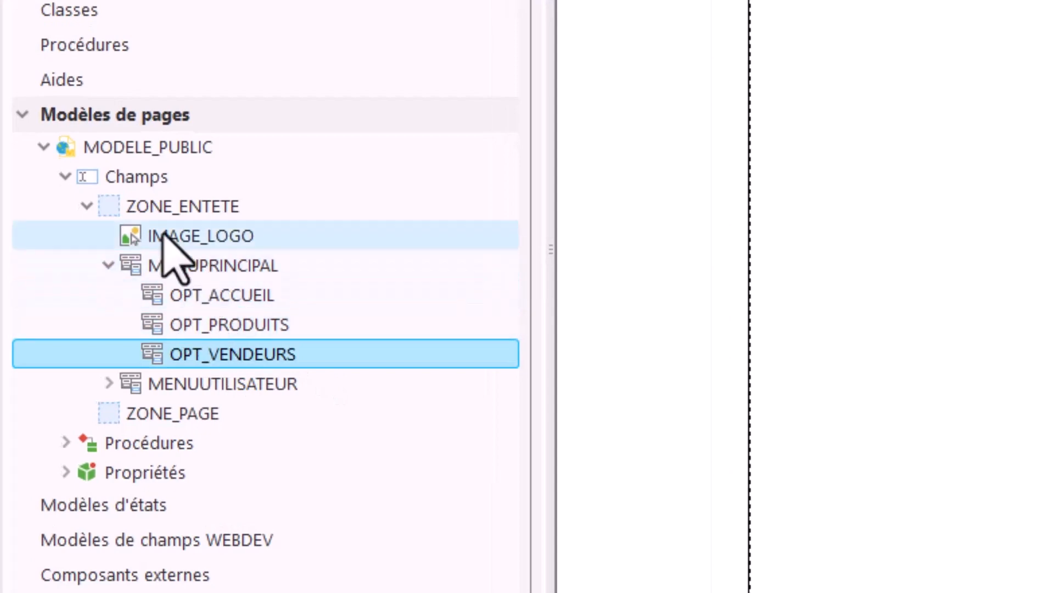
pyautogui.click(221, 307)
pyautogui.click(220, 324)
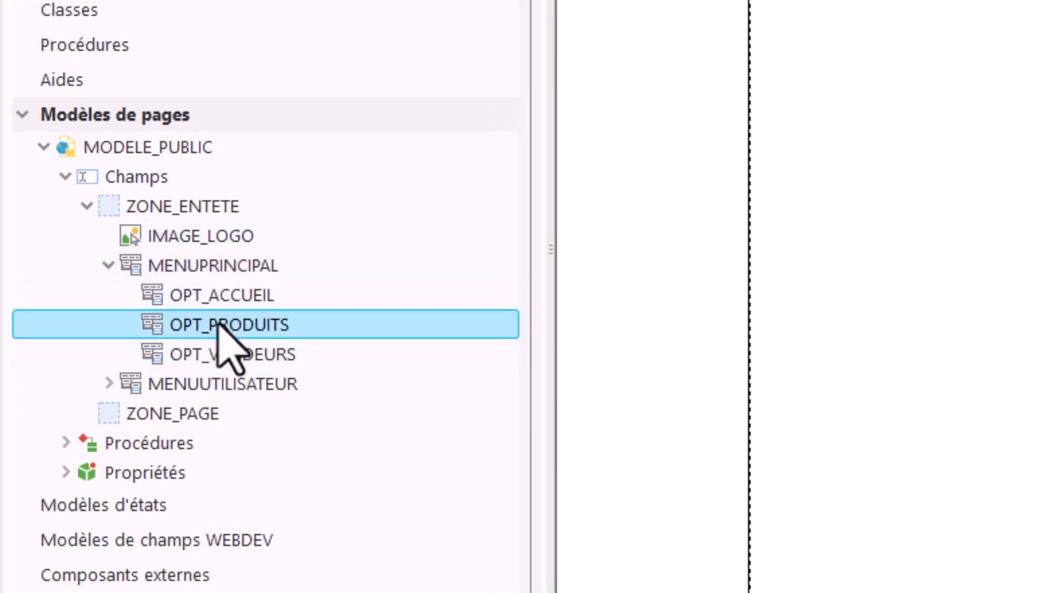
pyautogui.click(228, 356)
pyautogui.click(233, 299)
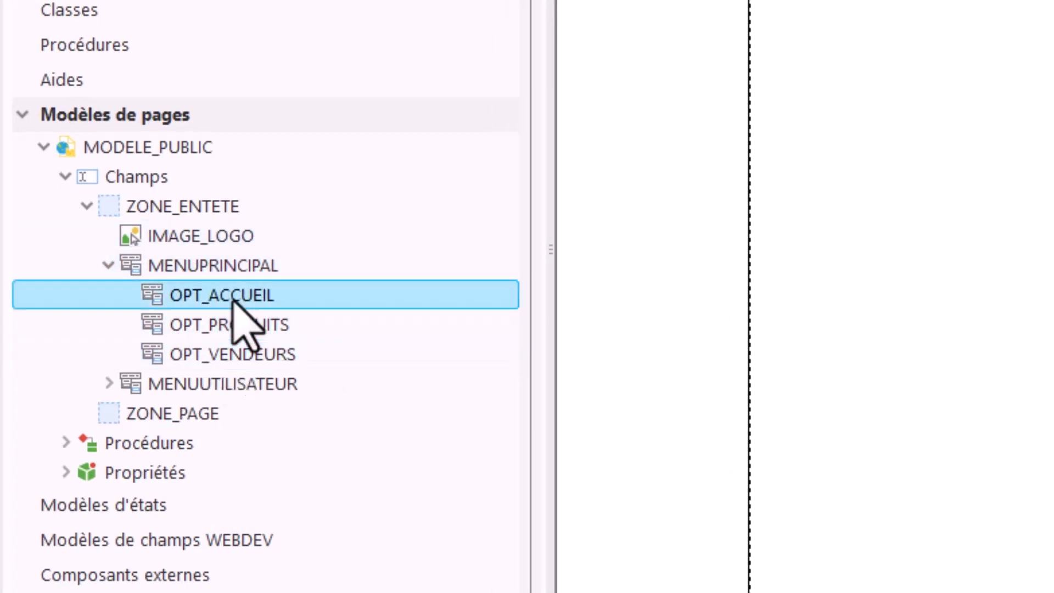
# Step: Open the description of the ACCUEIL option in the navigation menu
pyautogui.rightClick(233, 300)
pyautogui.click(308, 364)
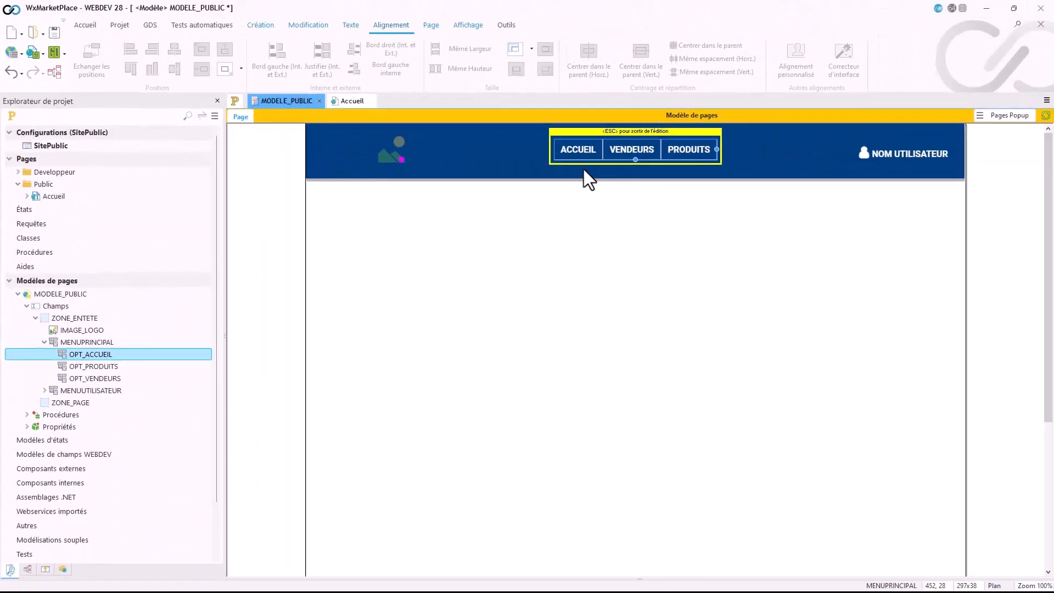
pyautogui.click(586, 157)
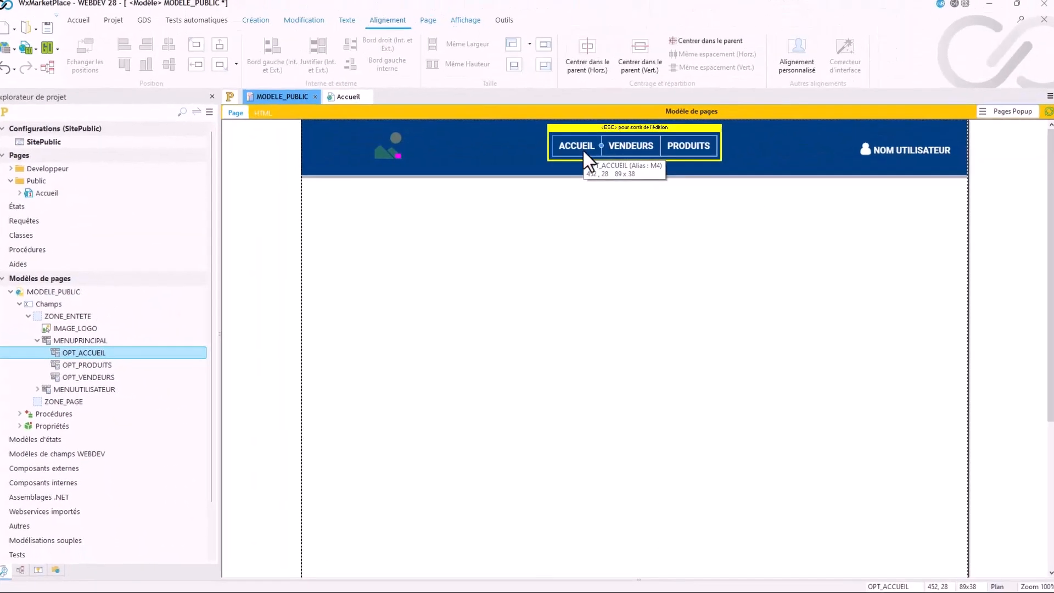
pyautogui.doubleClick(584, 154)
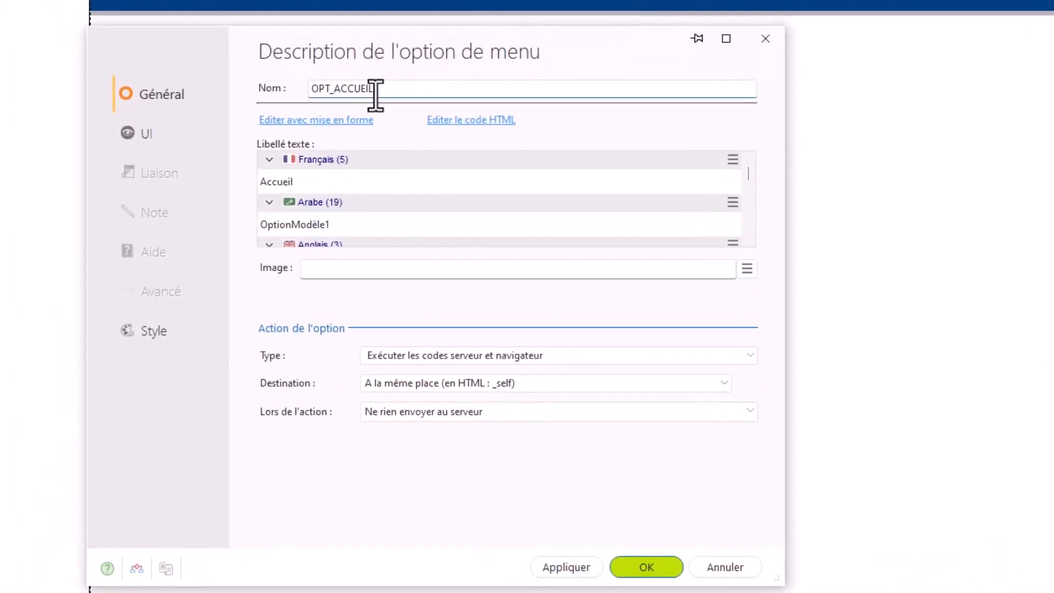
pyautogui.doubleClick(375, 89)
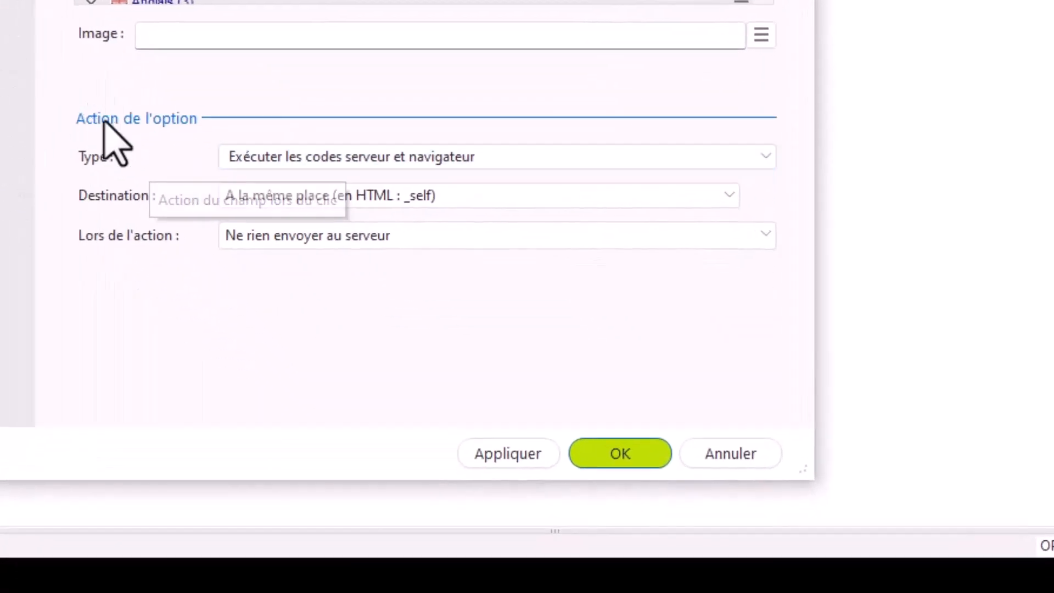
# Step: Set the option's action to "Afficher une page du site" with the page Accueil, and open its destination choices
pyautogui.click(273, 160)
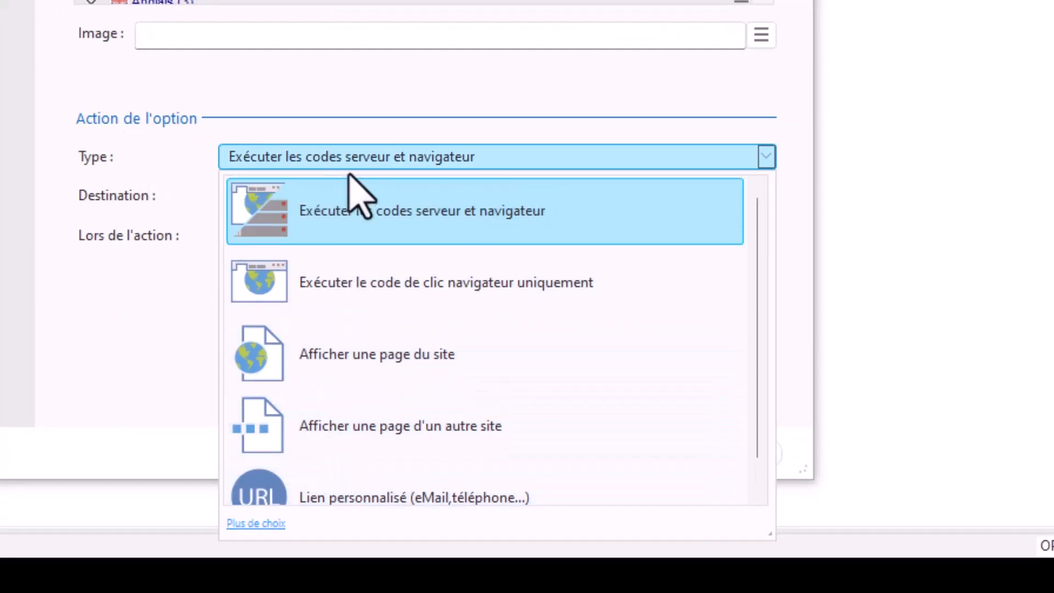
pyautogui.click(367, 367)
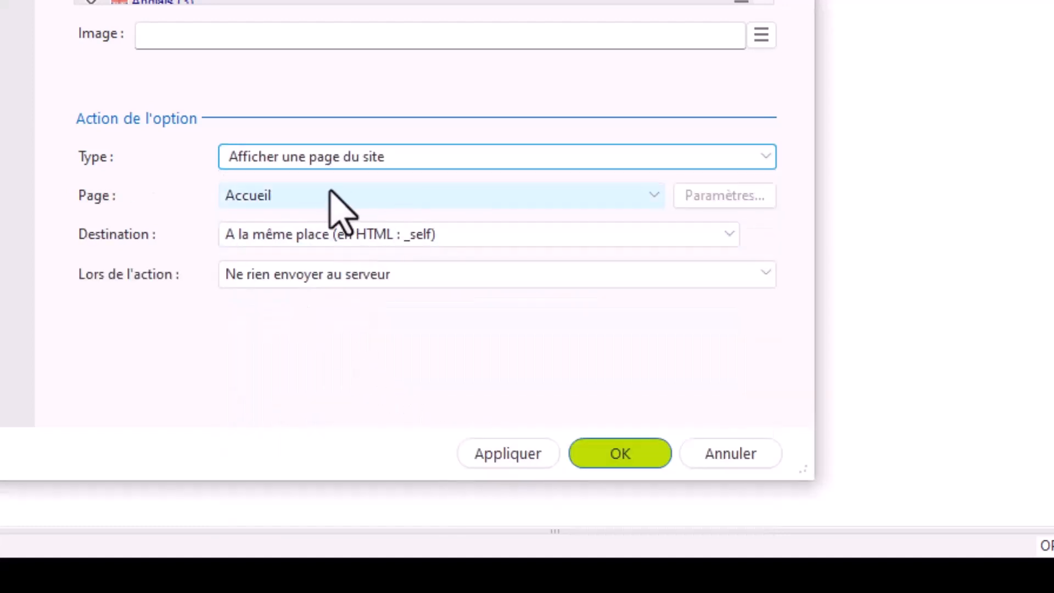
pyautogui.click(305, 198)
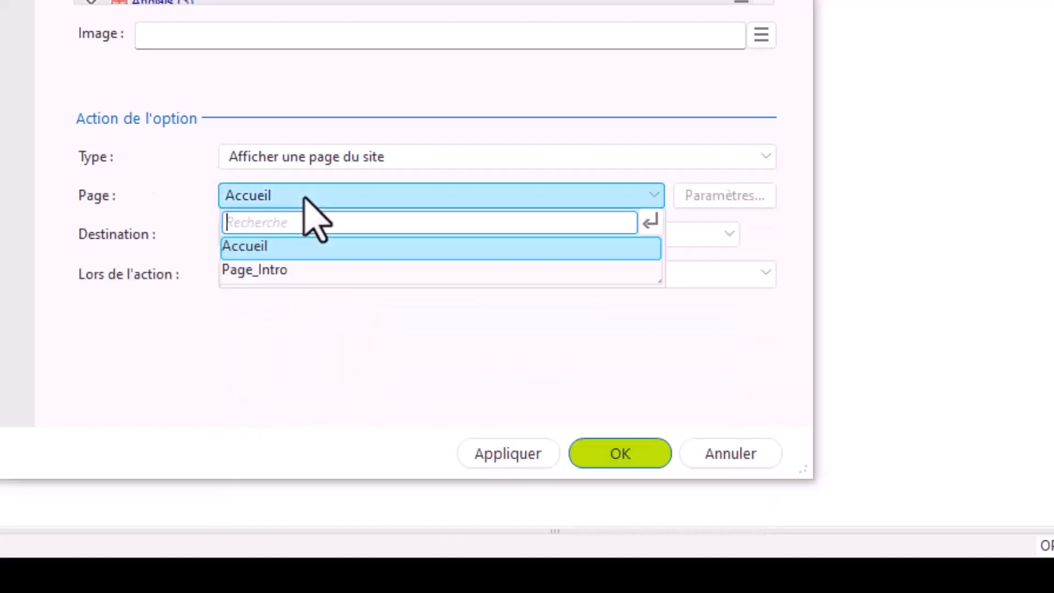
pyautogui.click(261, 247)
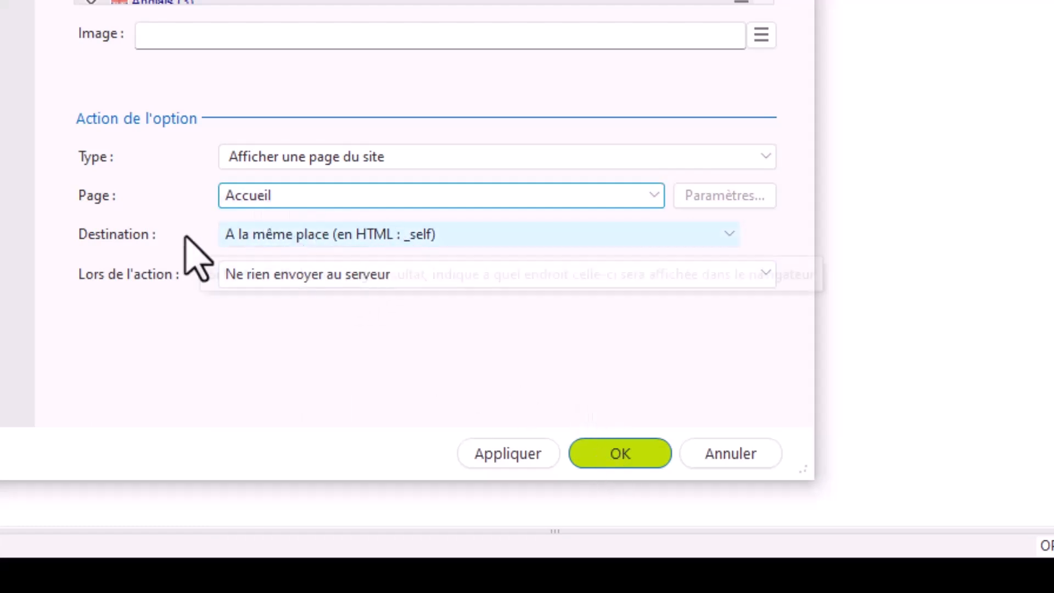
pyautogui.click(327, 240)
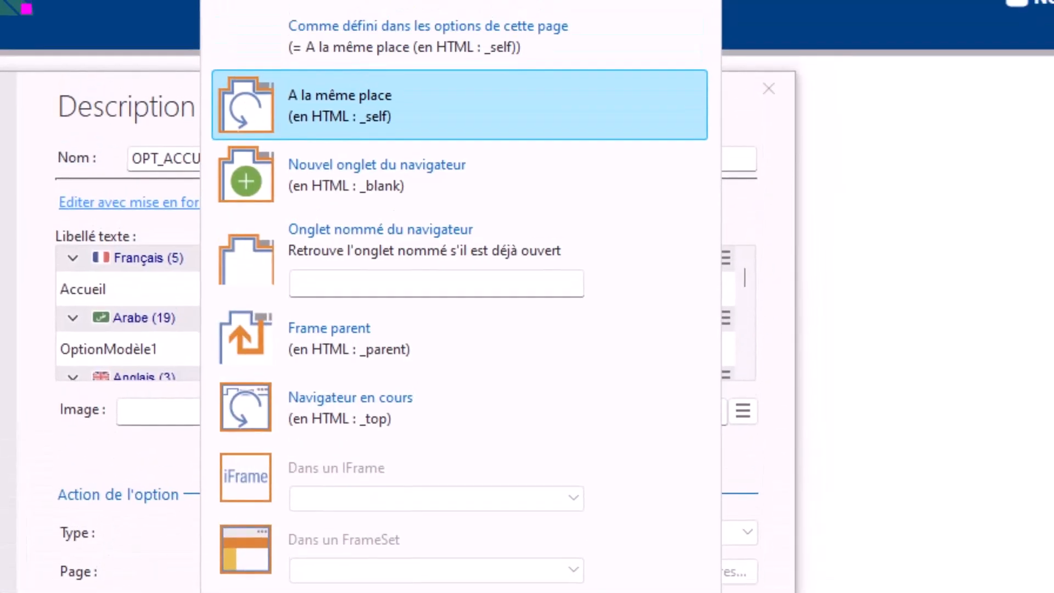
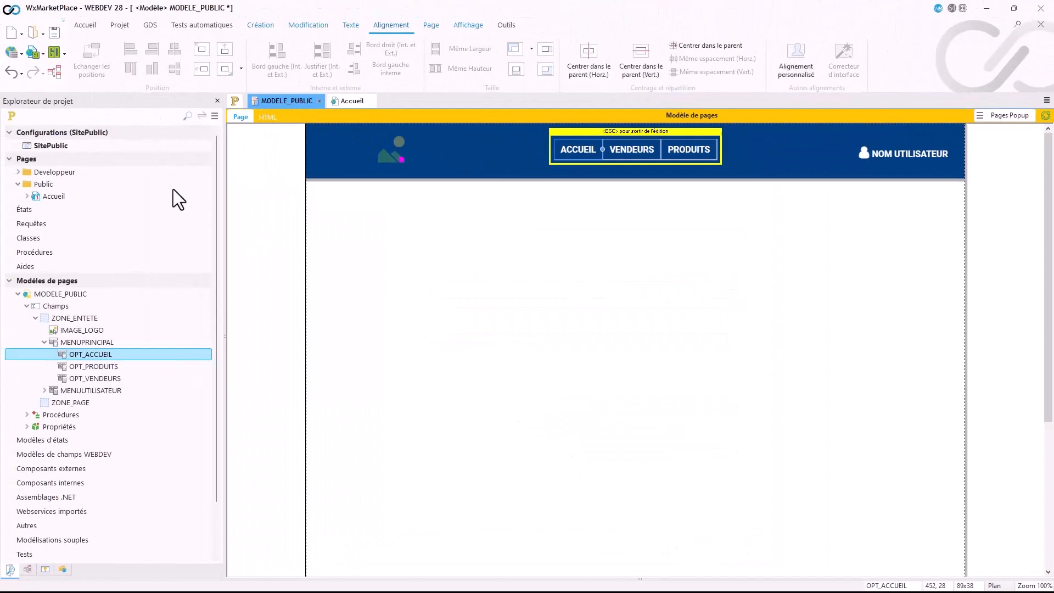
# Step: Test the MODELE_PUBLIC template in the browser, trying the ACCUEIL menu option, and close the test pages
pyautogui.press('Escape')
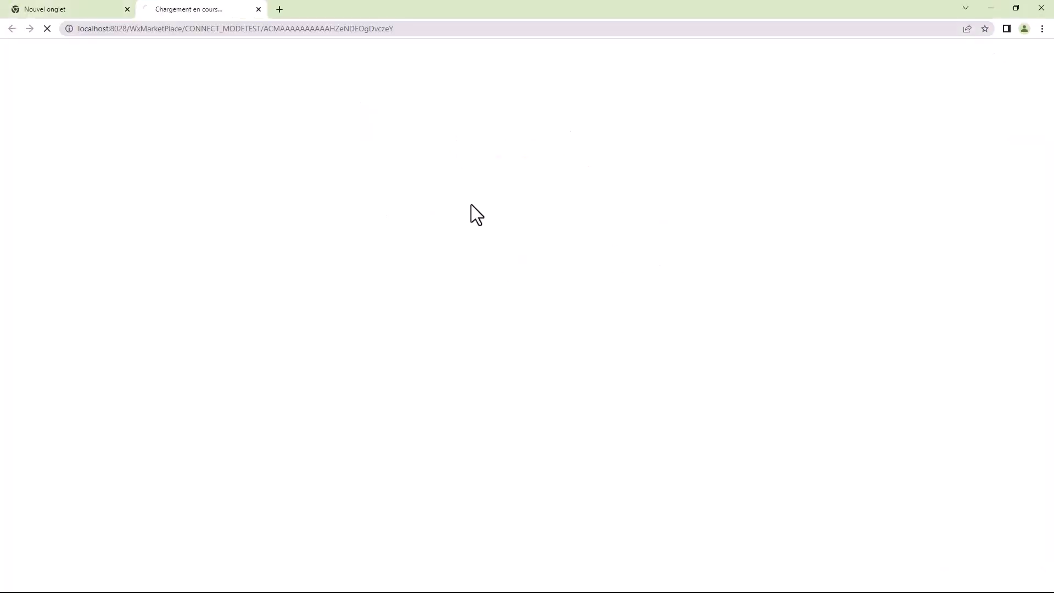
pyautogui.click(472, 74)
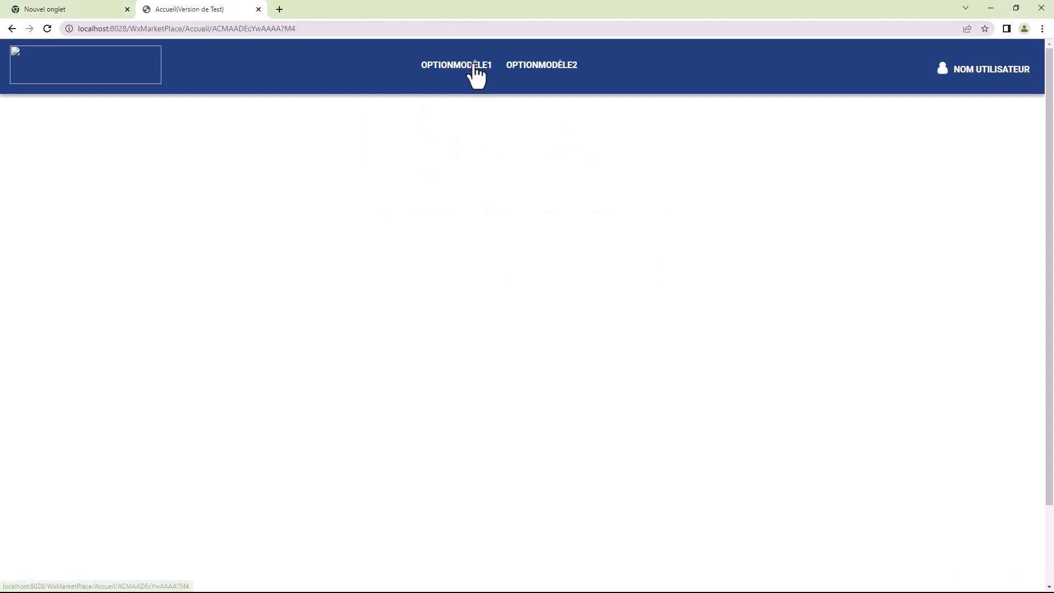
pyautogui.click(258, 9)
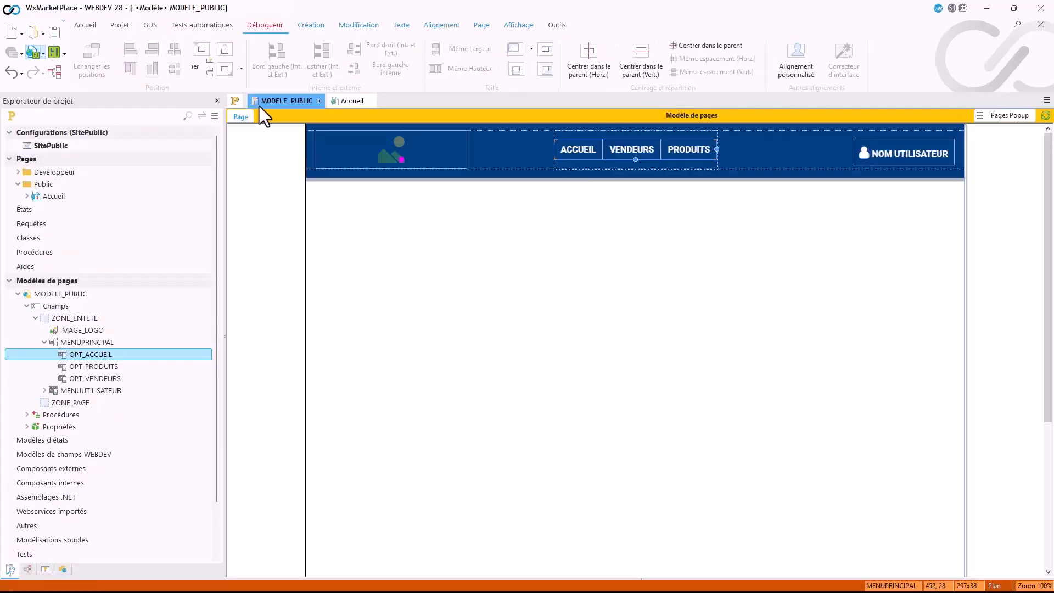
pyautogui.click(35, 55)
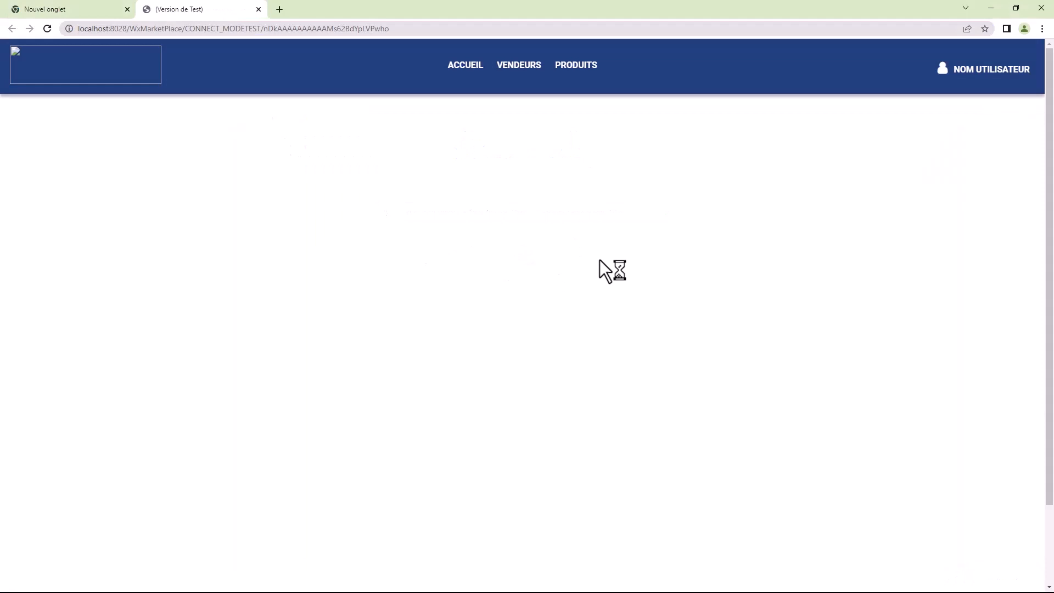
pyautogui.click(468, 71)
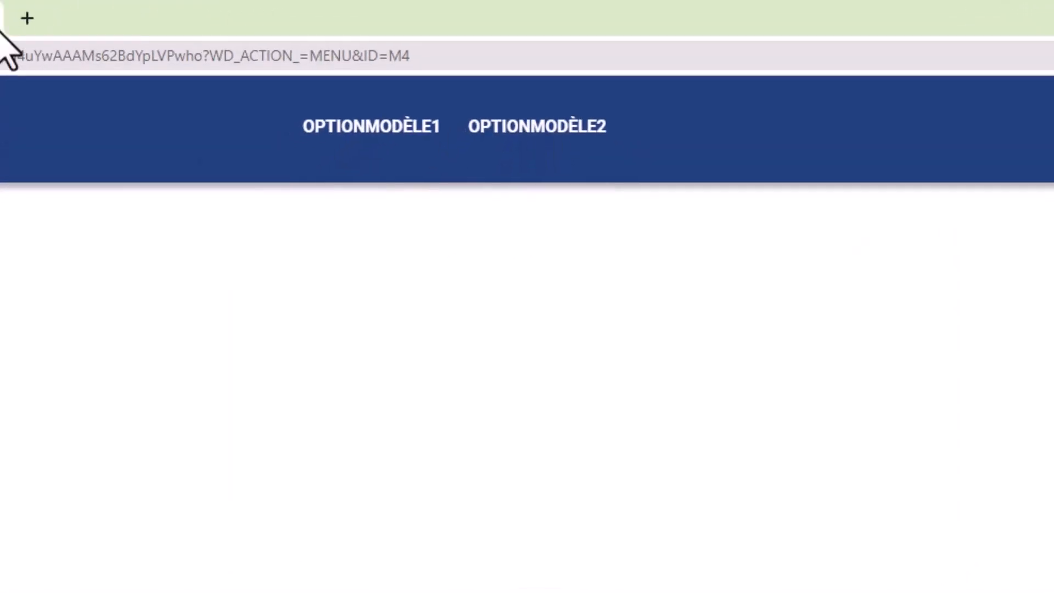
pyautogui.click(223, 10)
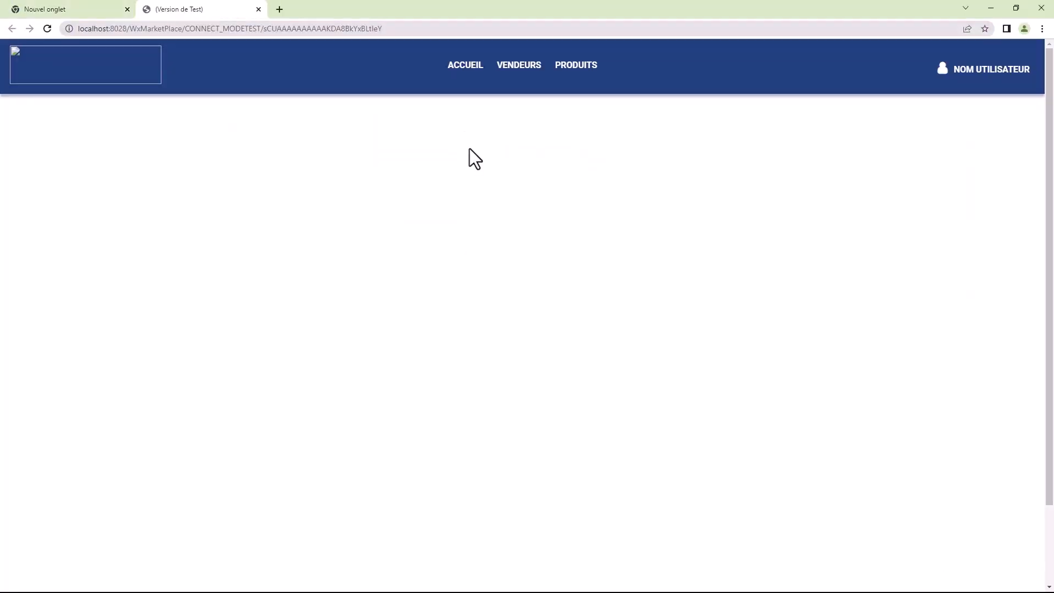
pyautogui.click(466, 66)
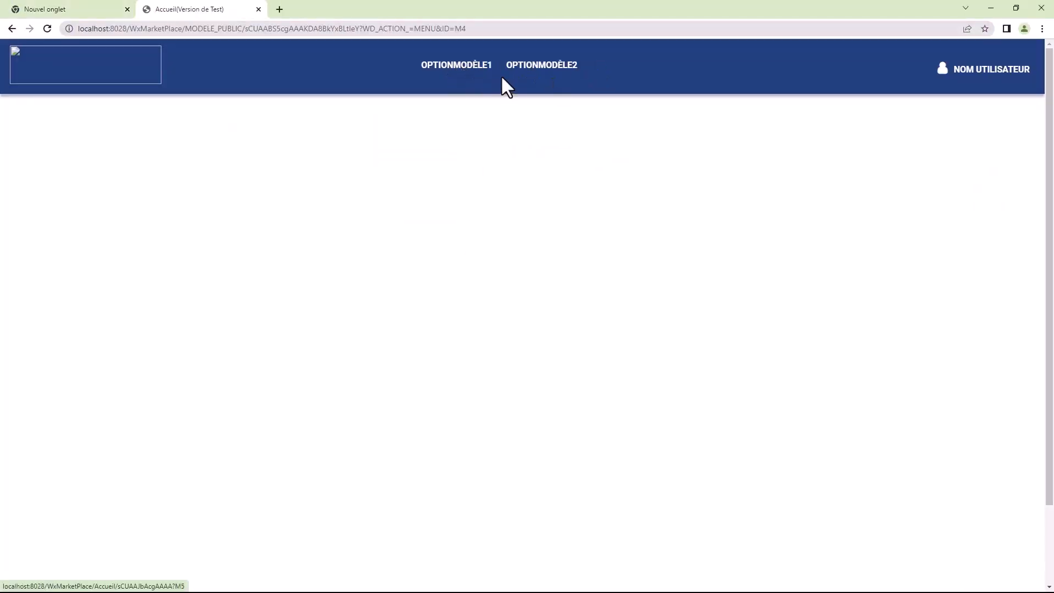
pyautogui.click(259, 10)
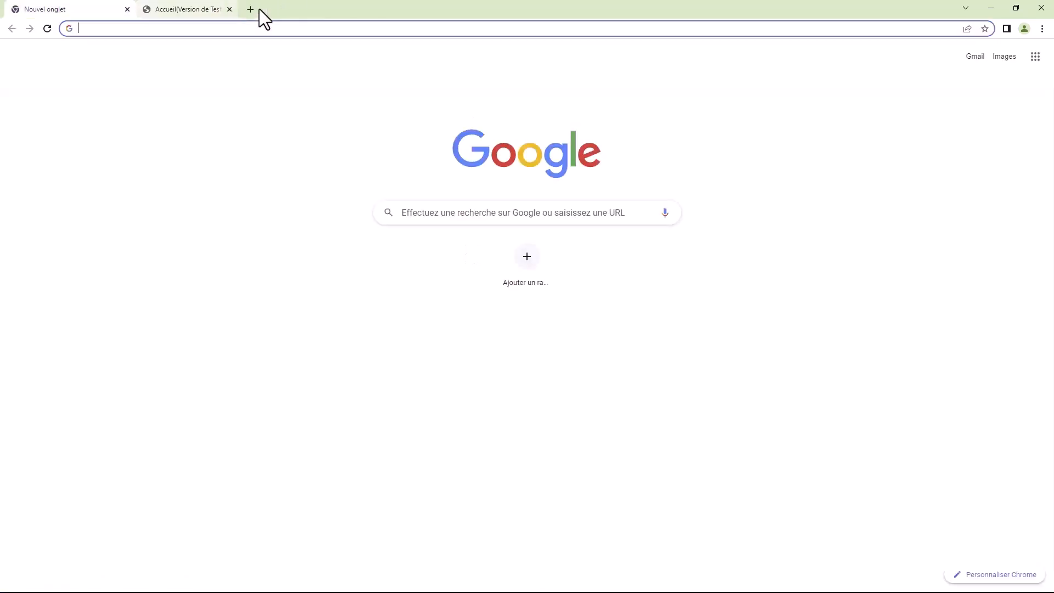
# Step: Open the Accueil page from the Public folder to examine its header menu options
pyautogui.click(690, 252)
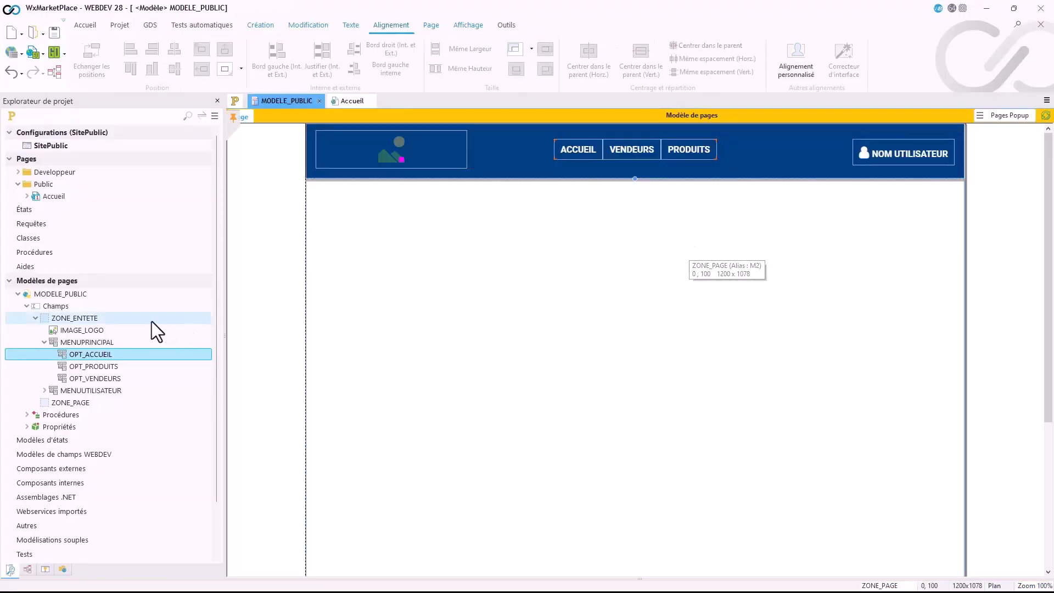
pyautogui.click(76, 294)
pyautogui.doubleClick(45, 197)
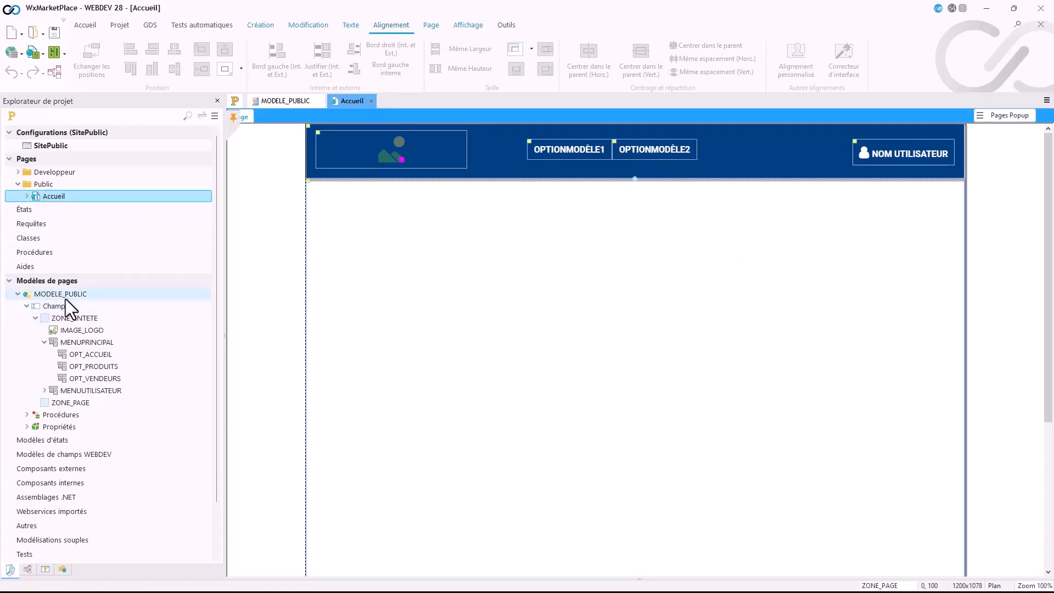
# Step: Return to the MODELE_PUBLIC template and update the Accueil page with its changes
pyautogui.doubleClick(52, 289)
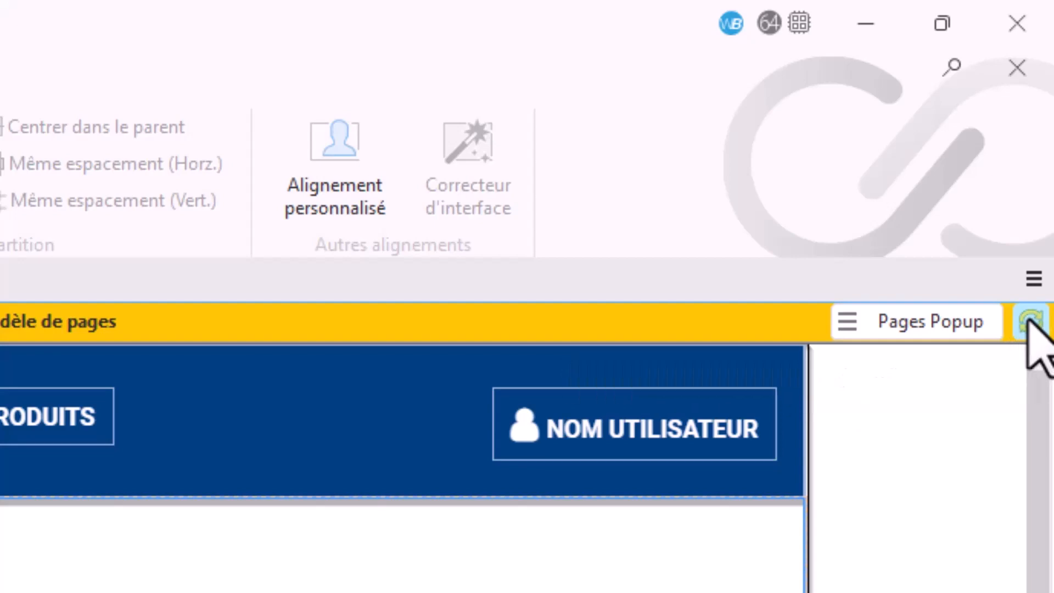
pyautogui.click(1030, 322)
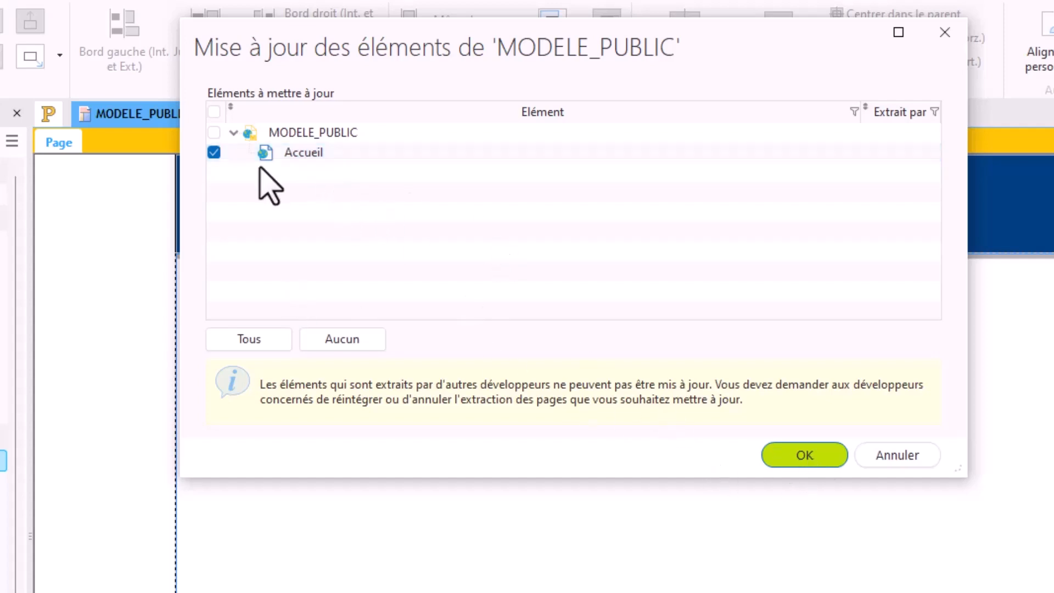
pyautogui.click(777, 453)
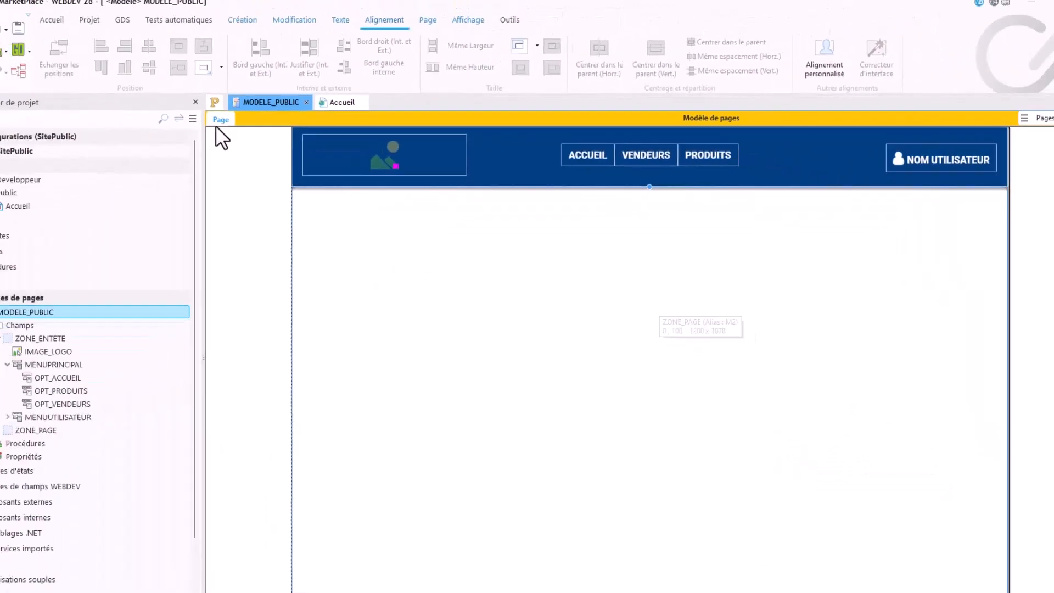
# Step: Test the template in the browser again, following the ACCUEIL menu option, and close the test page
pyautogui.click(35, 51)
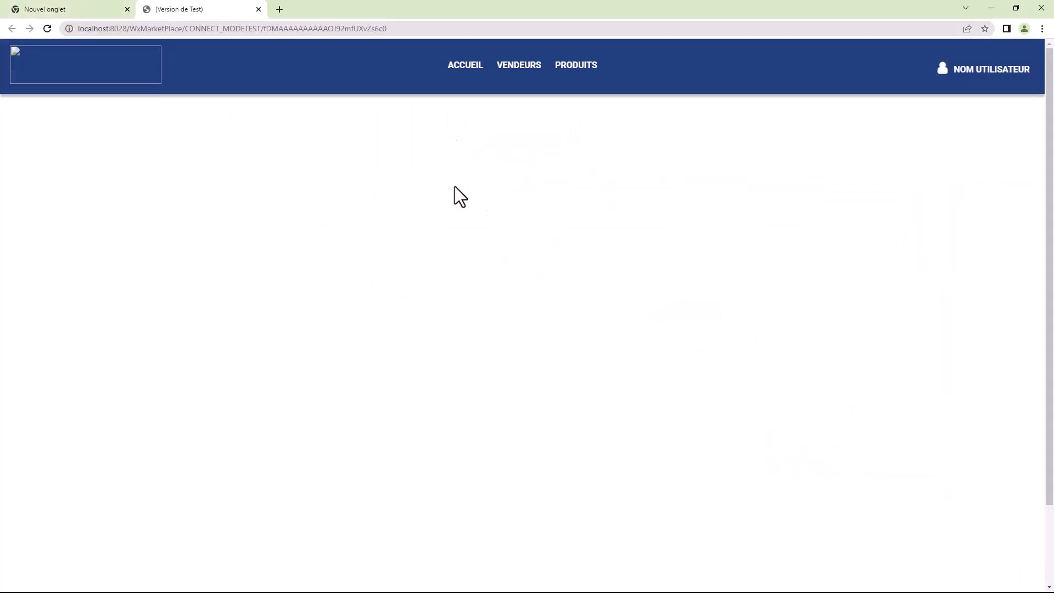
pyautogui.click(464, 68)
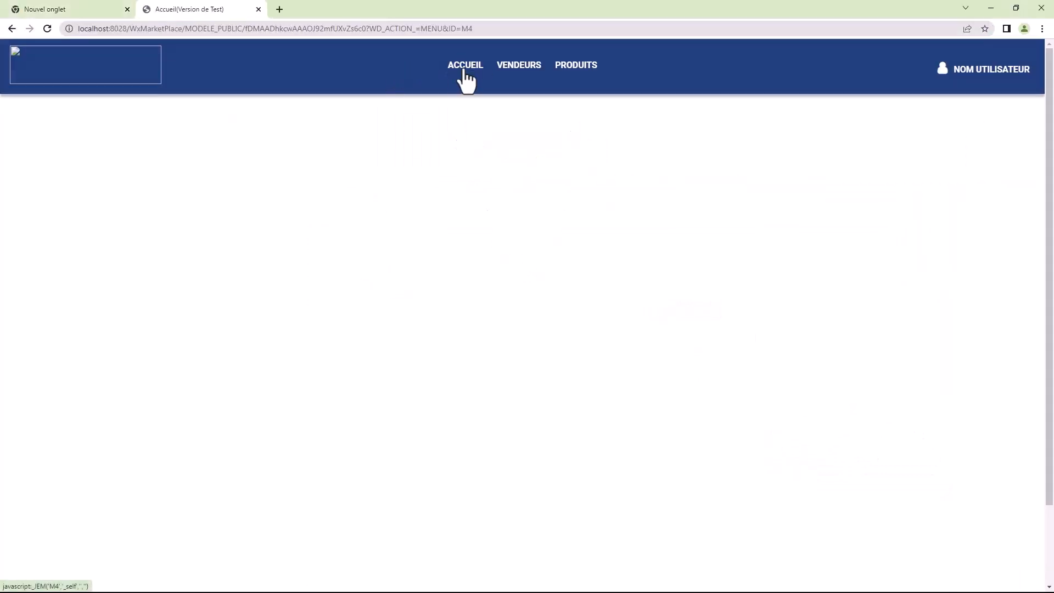
pyautogui.click(259, 10)
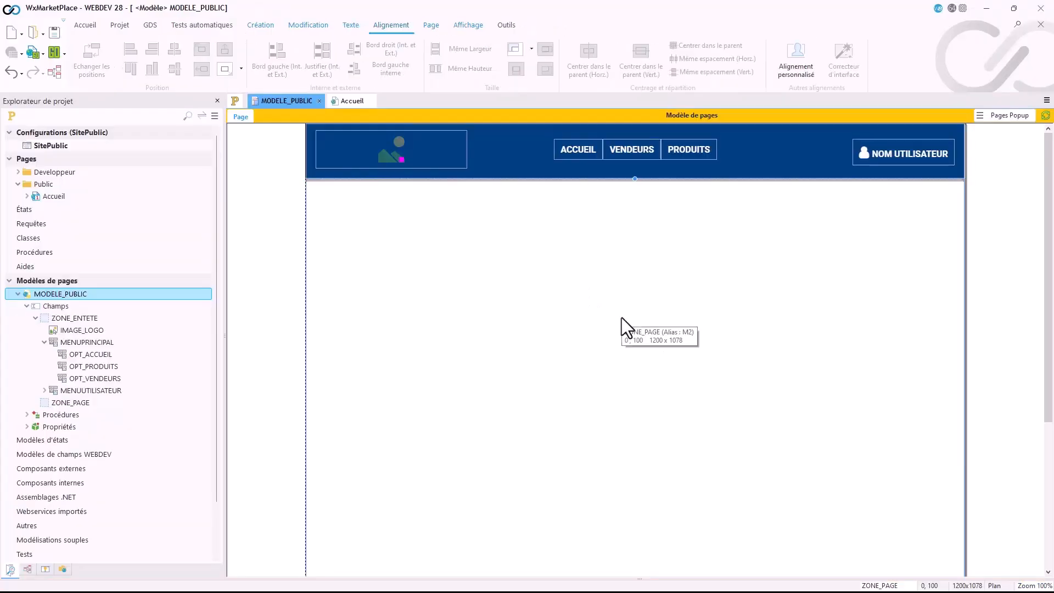
# Step: Create a new page in the Public folder based on the MODELE_PUBLIC template
pyautogui.rightClick(45, 183)
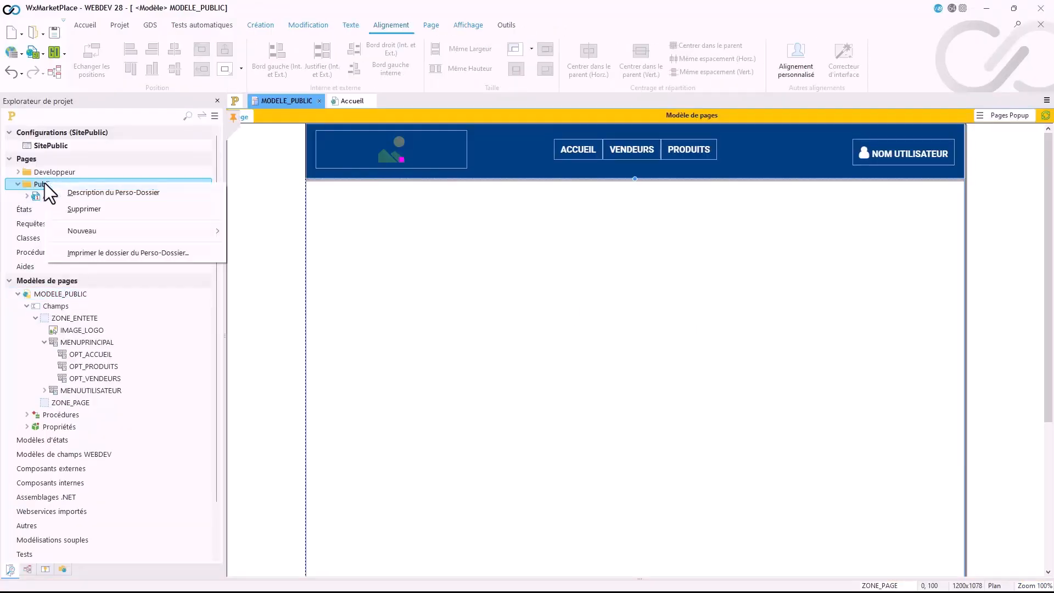
pyautogui.moveTo(100, 229)
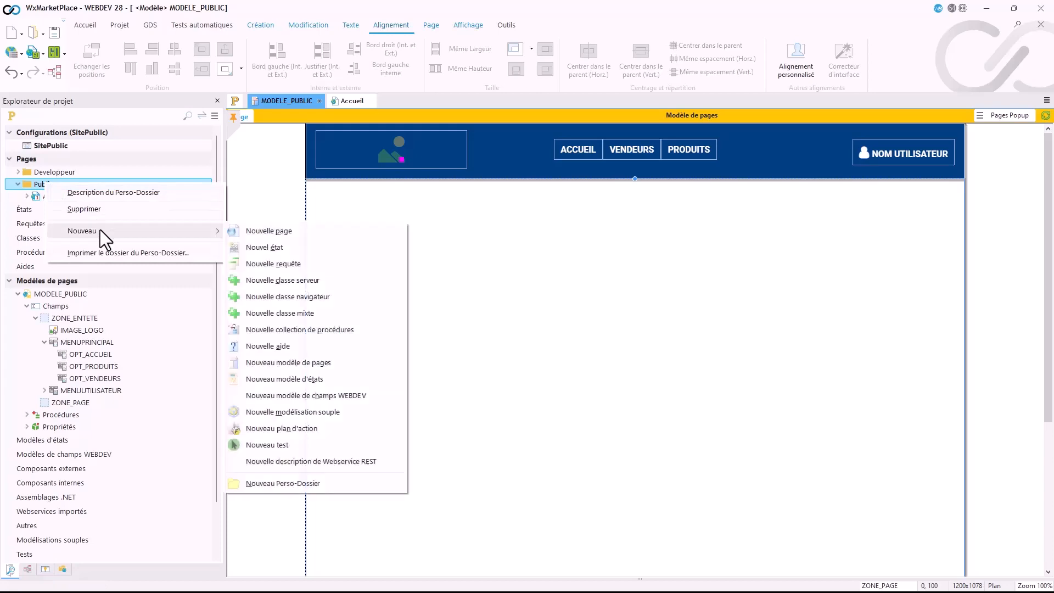
pyautogui.click(255, 235)
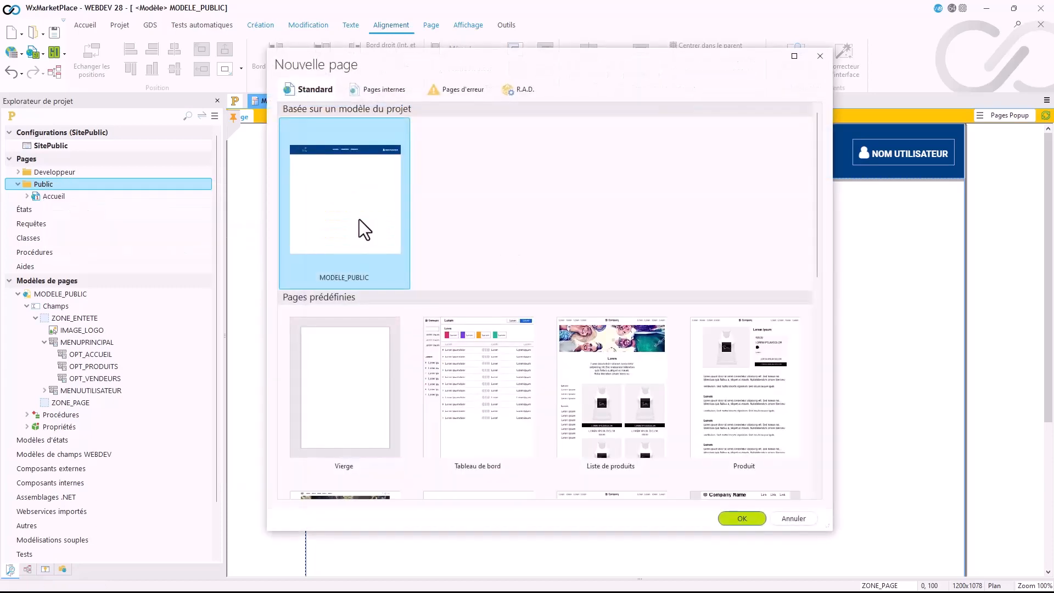
pyautogui.doubleClick(360, 219)
# Step: Save the new page with the title and name Vendeurs in the Public folder
pyautogui.hotkey('ctrl', 's')
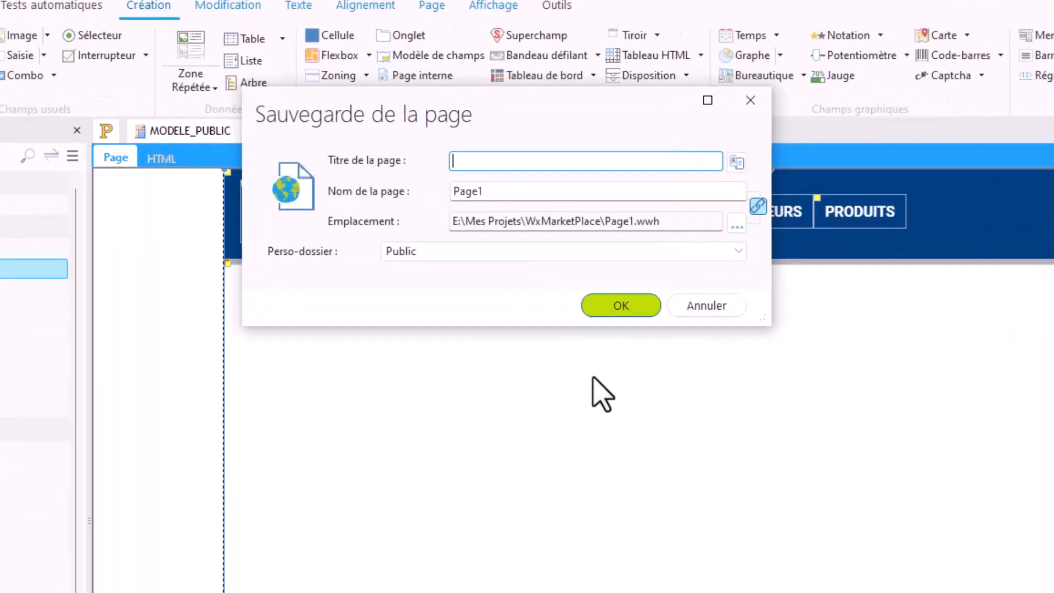
pyautogui.write('Vendeurs')
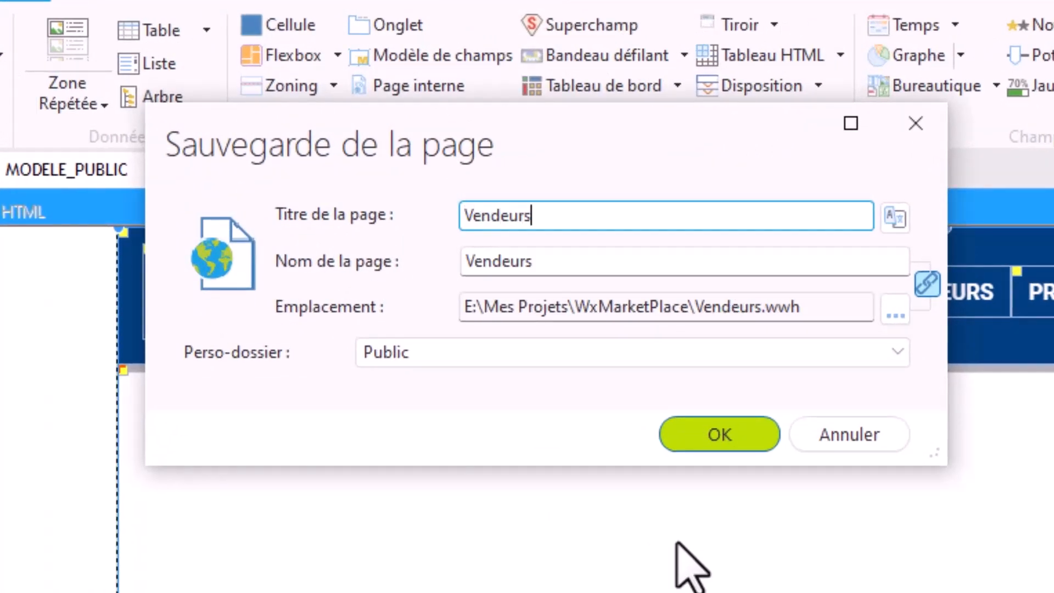
pyautogui.click(728, 444)
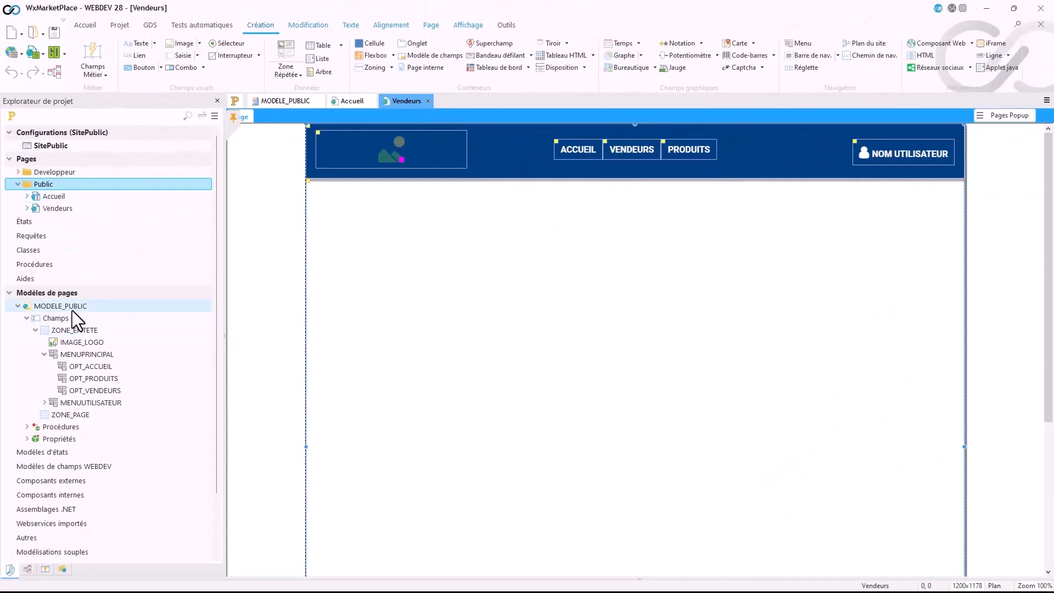
# Step: In MODELE_PUBLIC, set the VENDEURS option's action to "Afficher une page du site" with the page Vendeurs
pyautogui.doubleClick(72, 310)
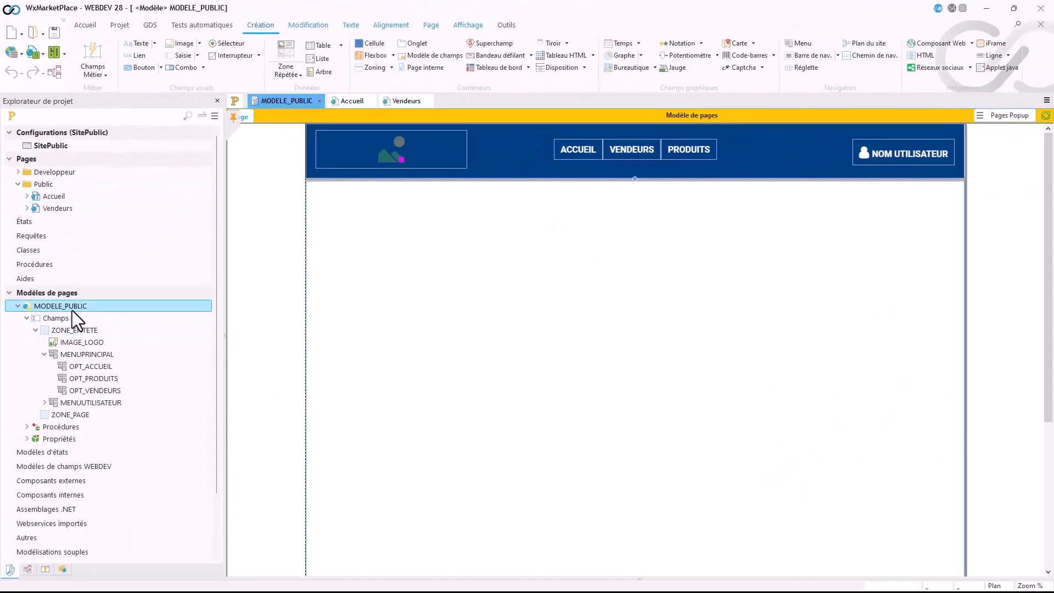
pyautogui.click(631, 154)
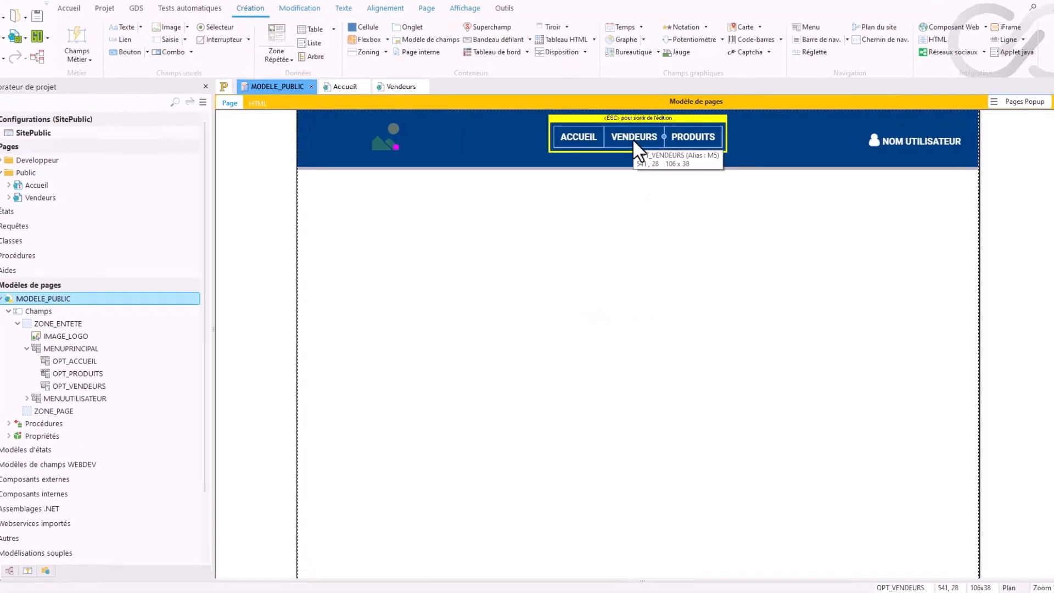
pyautogui.doubleClick(634, 141)
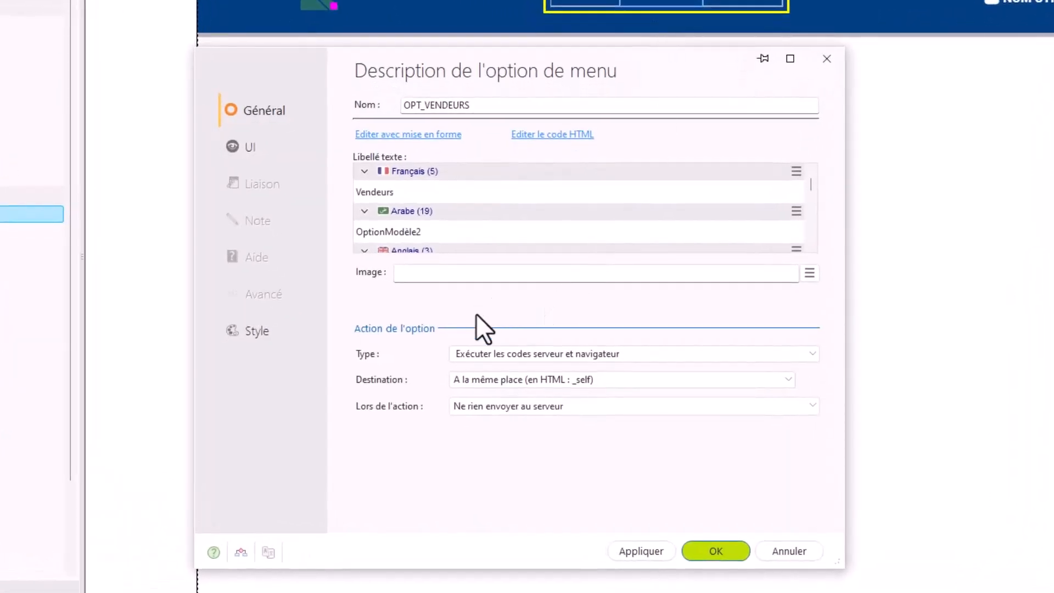
pyautogui.click(506, 358)
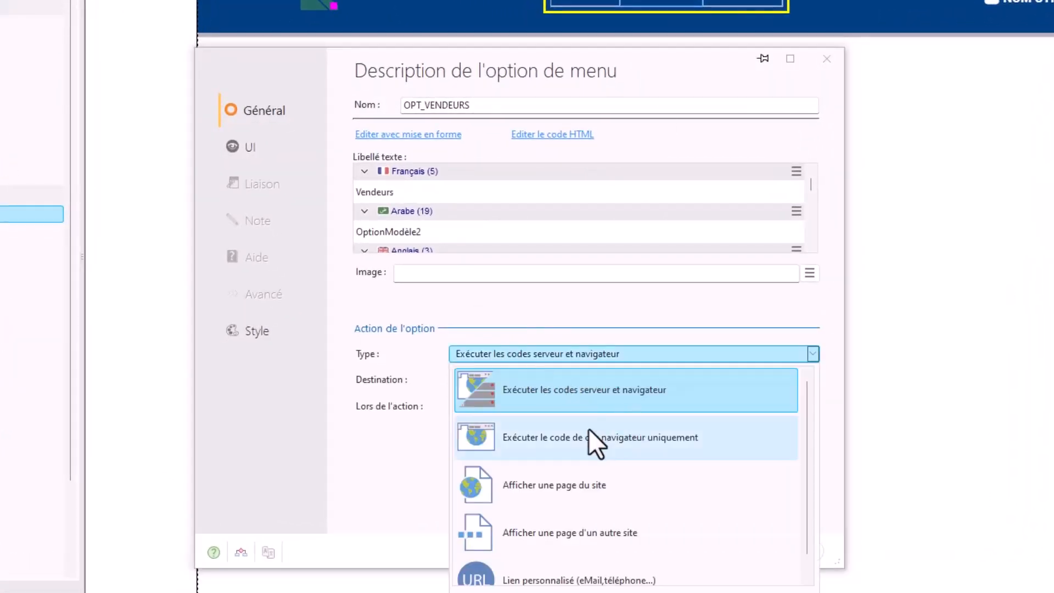
pyautogui.click(555, 494)
pyautogui.click(535, 381)
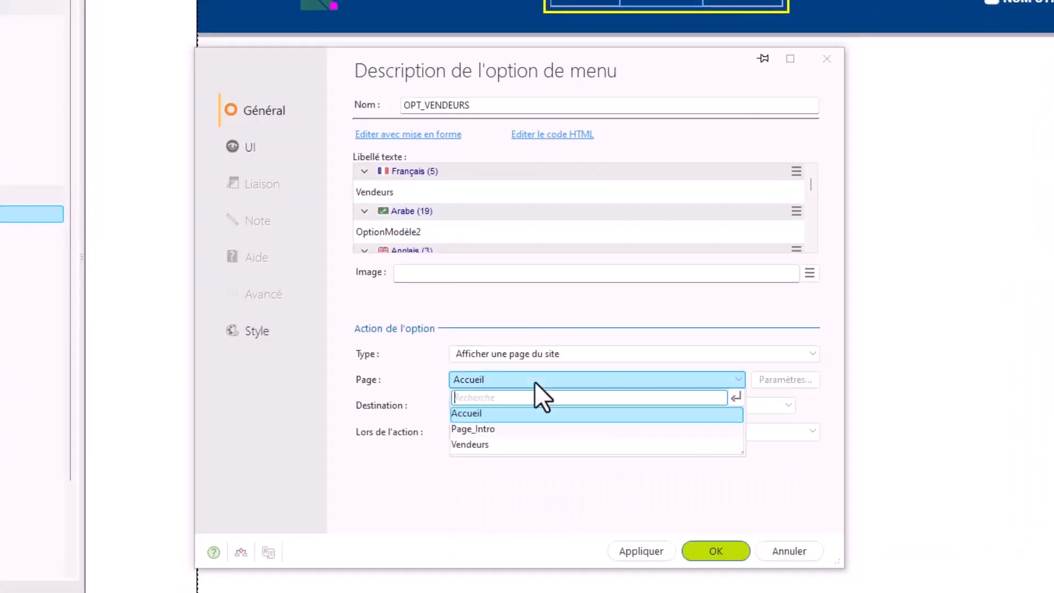
pyautogui.click(492, 446)
pyautogui.click(714, 551)
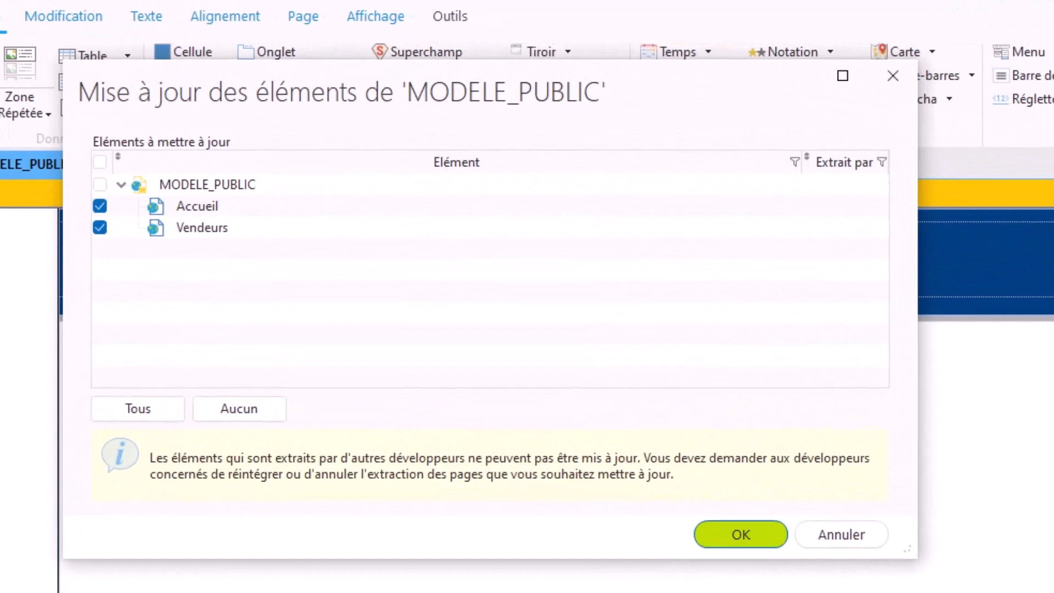
# Step: Update both the Accueil and Vendeurs pages with the changes made to MODELE_PUBLIC
pyautogui.moveTo(634, 90); pyautogui.dragTo(632, 166)
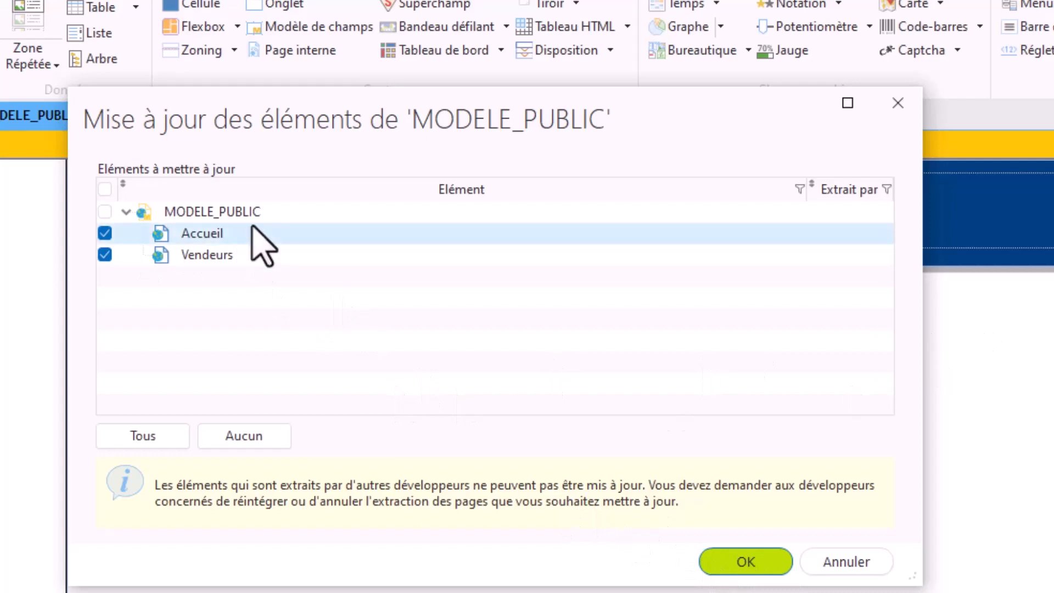
pyautogui.click(746, 561)
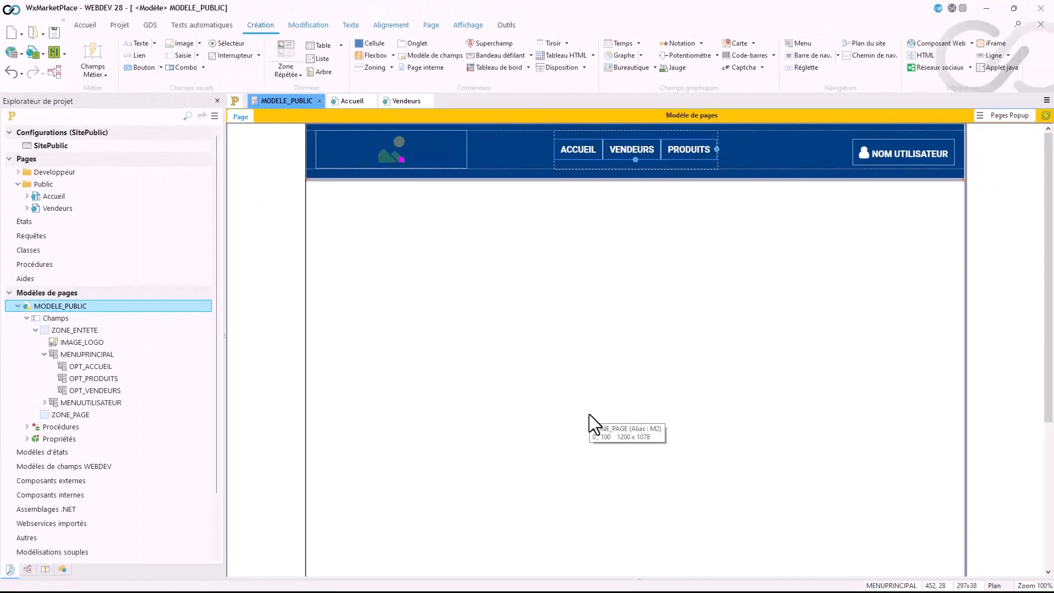
# Step: Compare the header and menu of the Accueil and Vendeurs pages with those of the MODELE_PUBLIC template
pyautogui.click(581, 154)
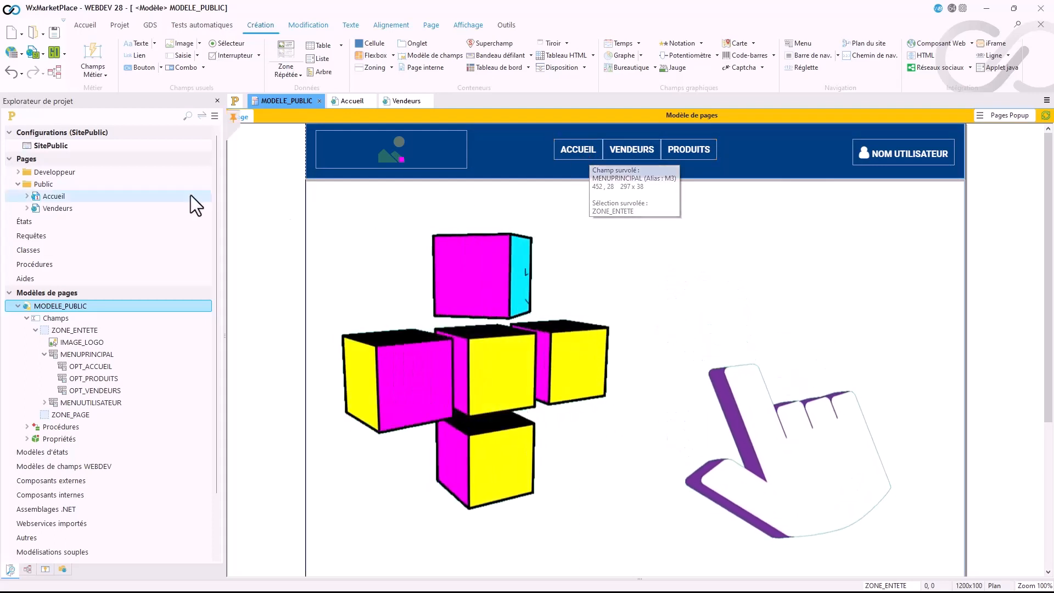
pyautogui.click(56, 209)
pyautogui.doubleClick(53, 196)
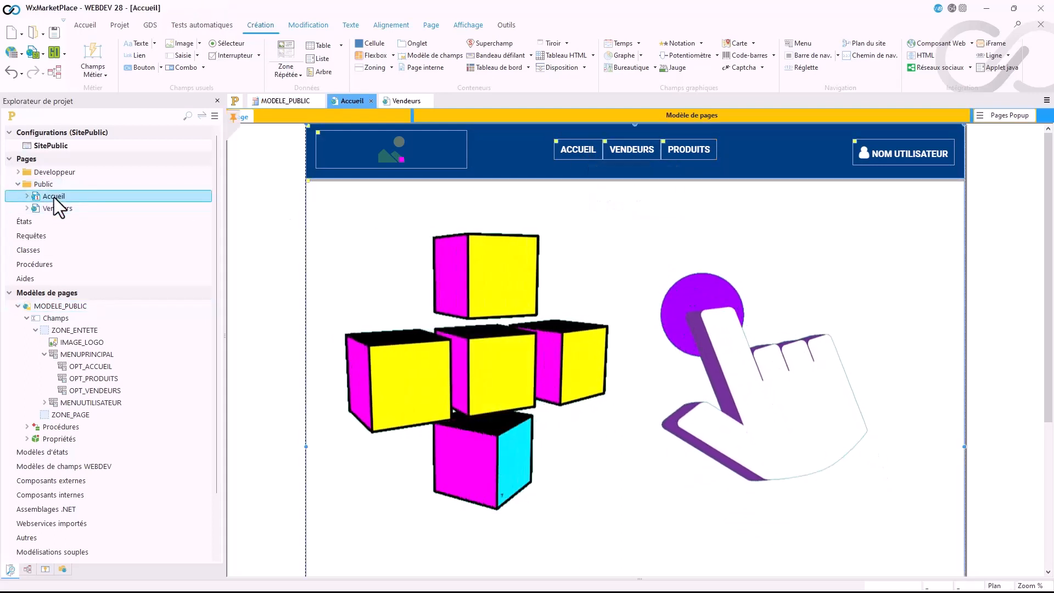
pyautogui.doubleClick(54, 209)
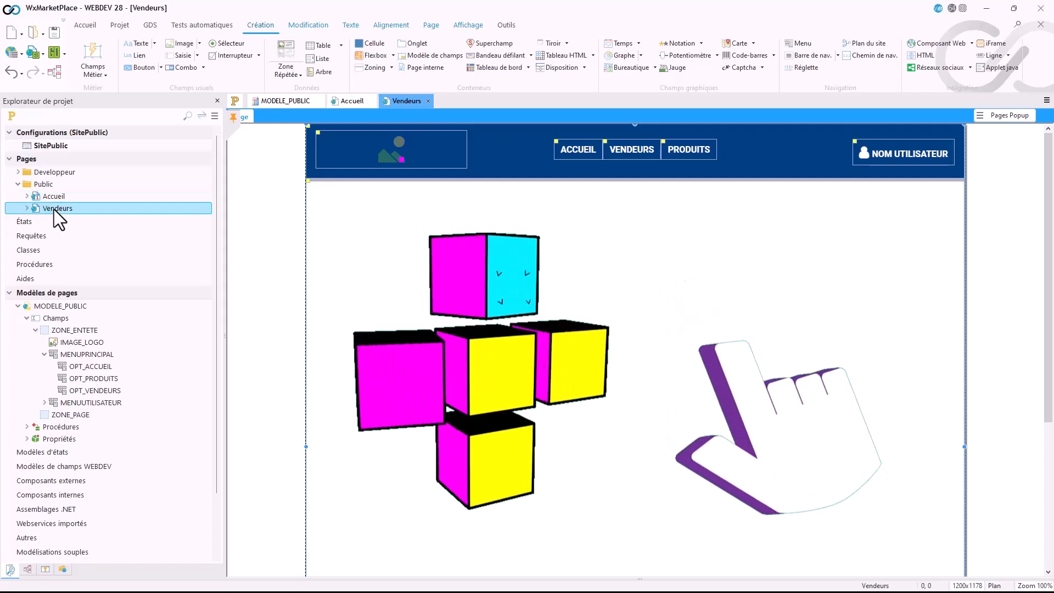
pyautogui.doubleClick(84, 305)
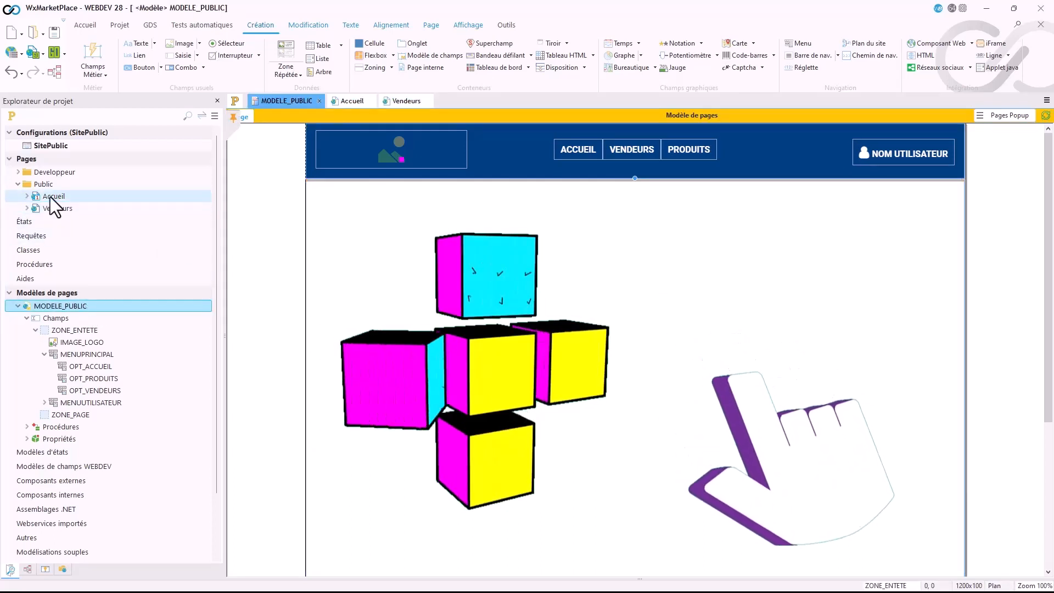
pyautogui.click(340, 103)
pyautogui.click(407, 100)
pyautogui.click(352, 101)
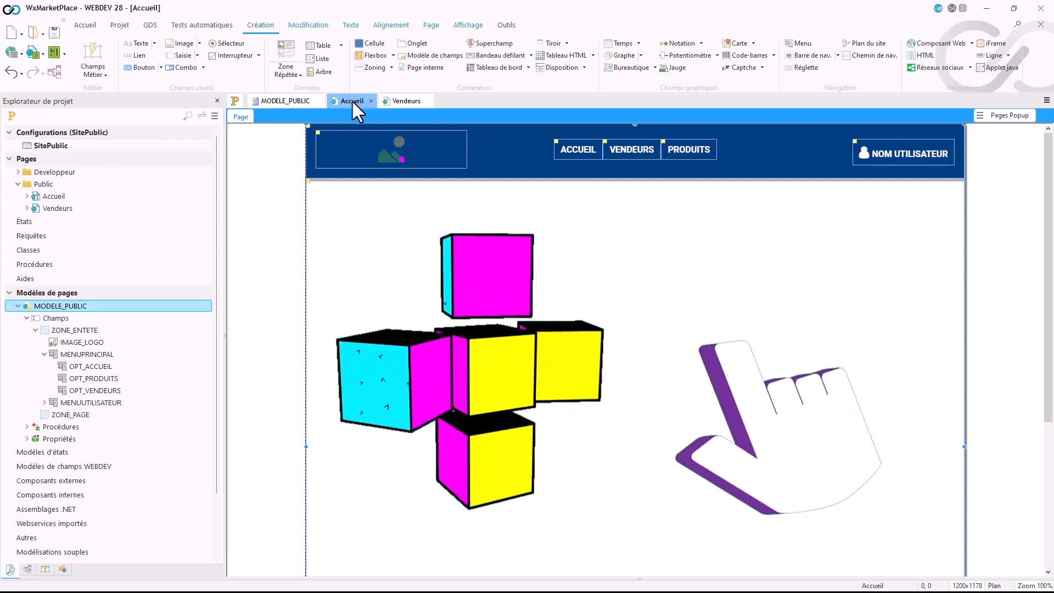
# Step: Examine the inherited navigation menu, logo image and empty page zone on the Accueil page
pyautogui.click(581, 144)
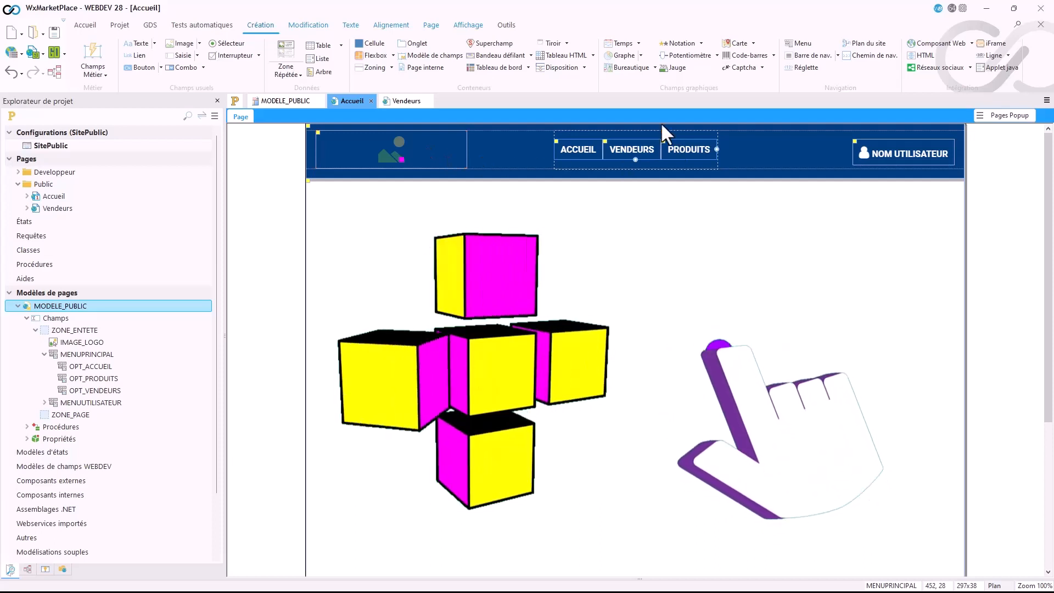
pyautogui.click(450, 155)
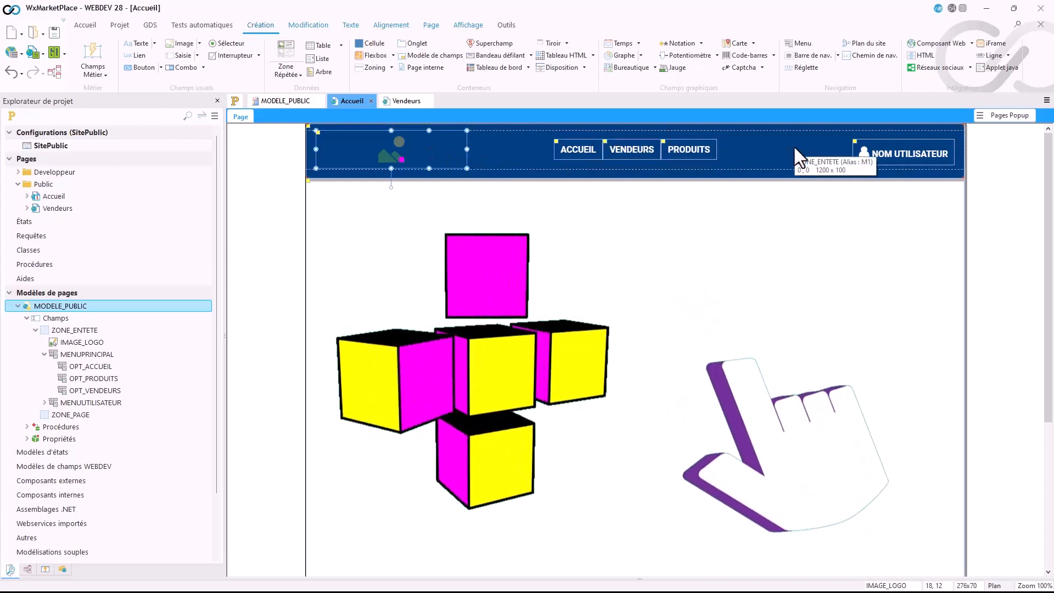
pyautogui.click(605, 239)
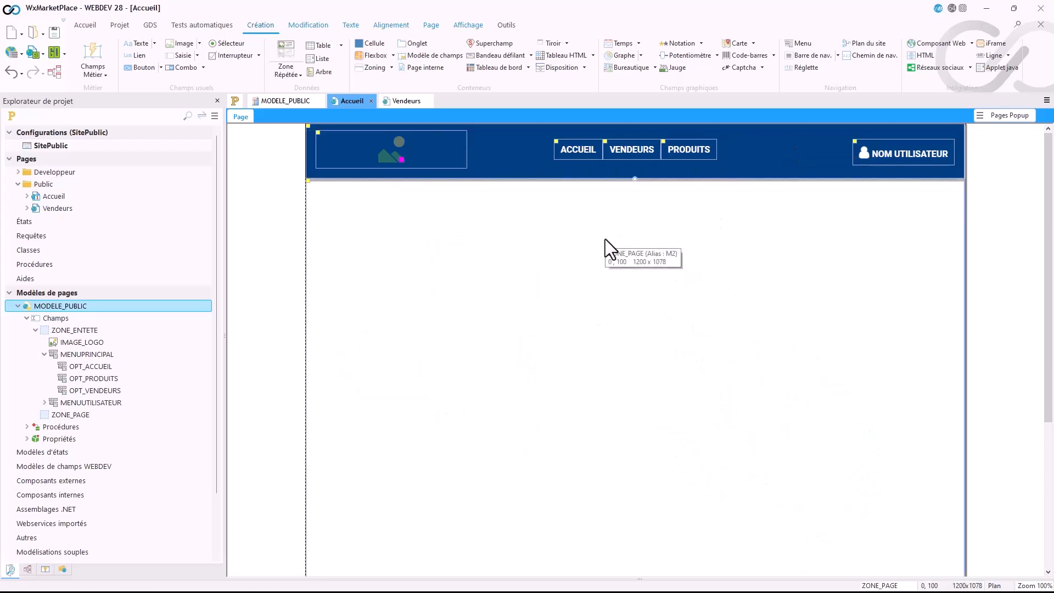
pyautogui.scroll(-5, 531, 384)
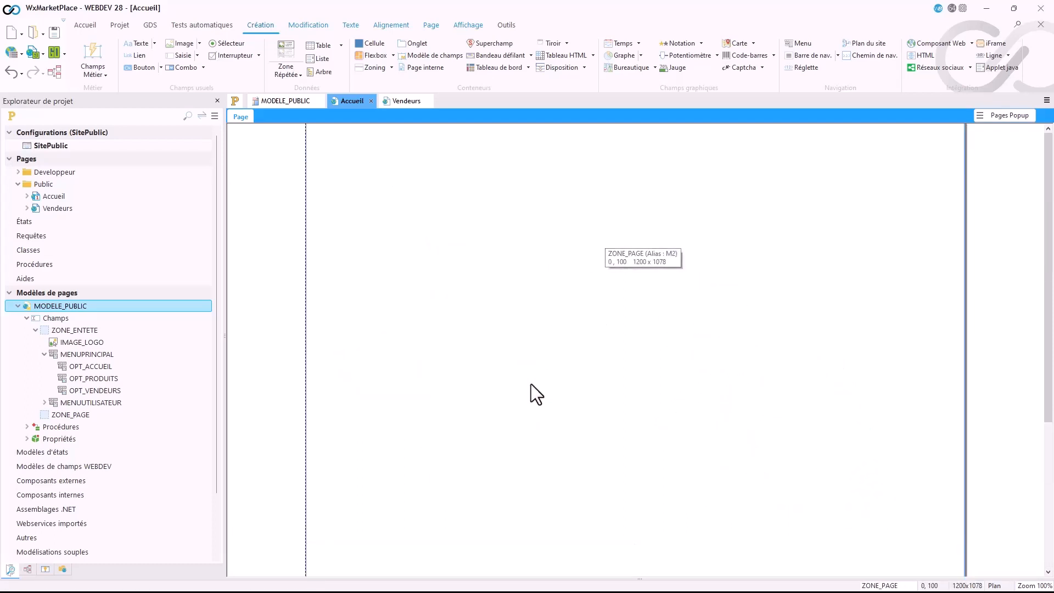
pyautogui.scroll(5, 532, 384)
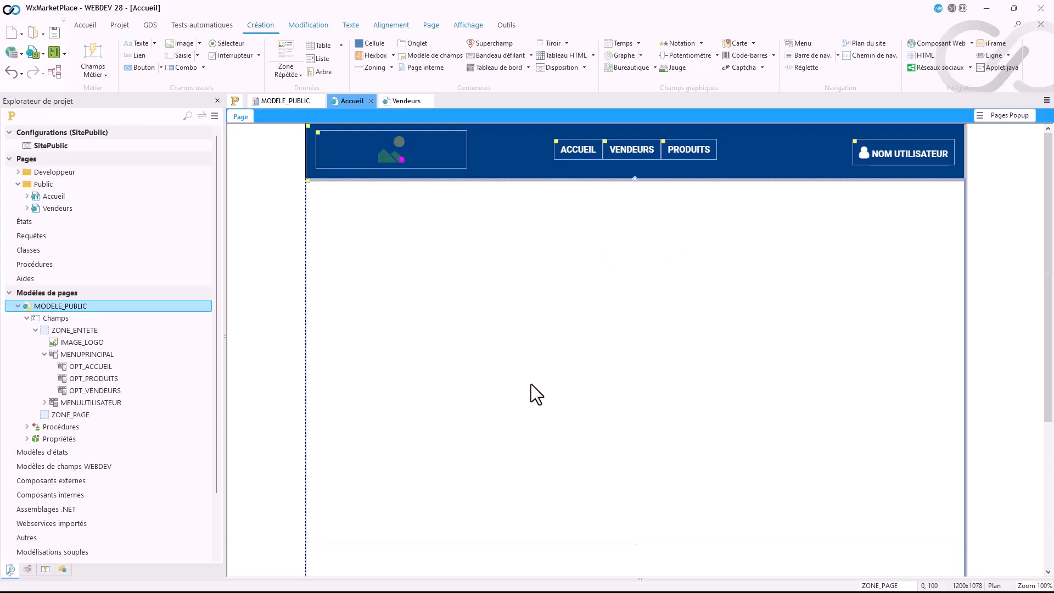
pyautogui.scroll(-3, 532, 384)
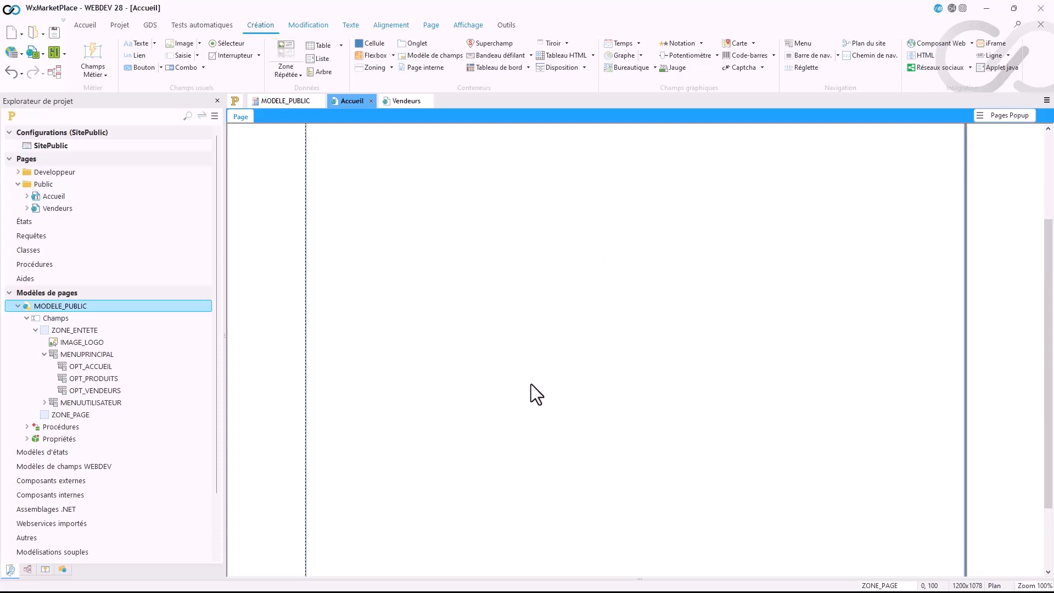
pyautogui.scroll(3, 531, 384)
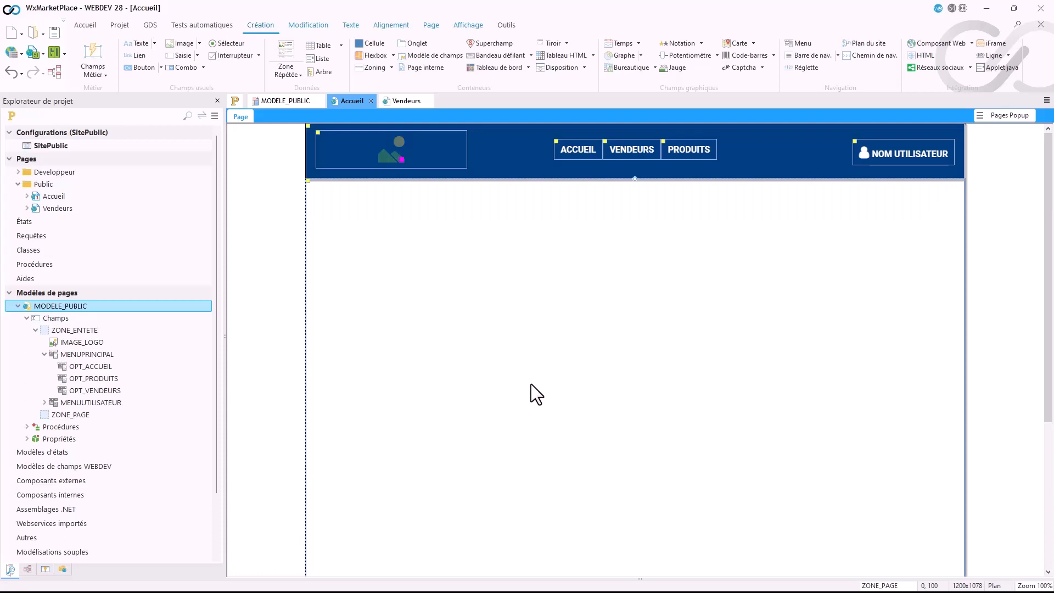